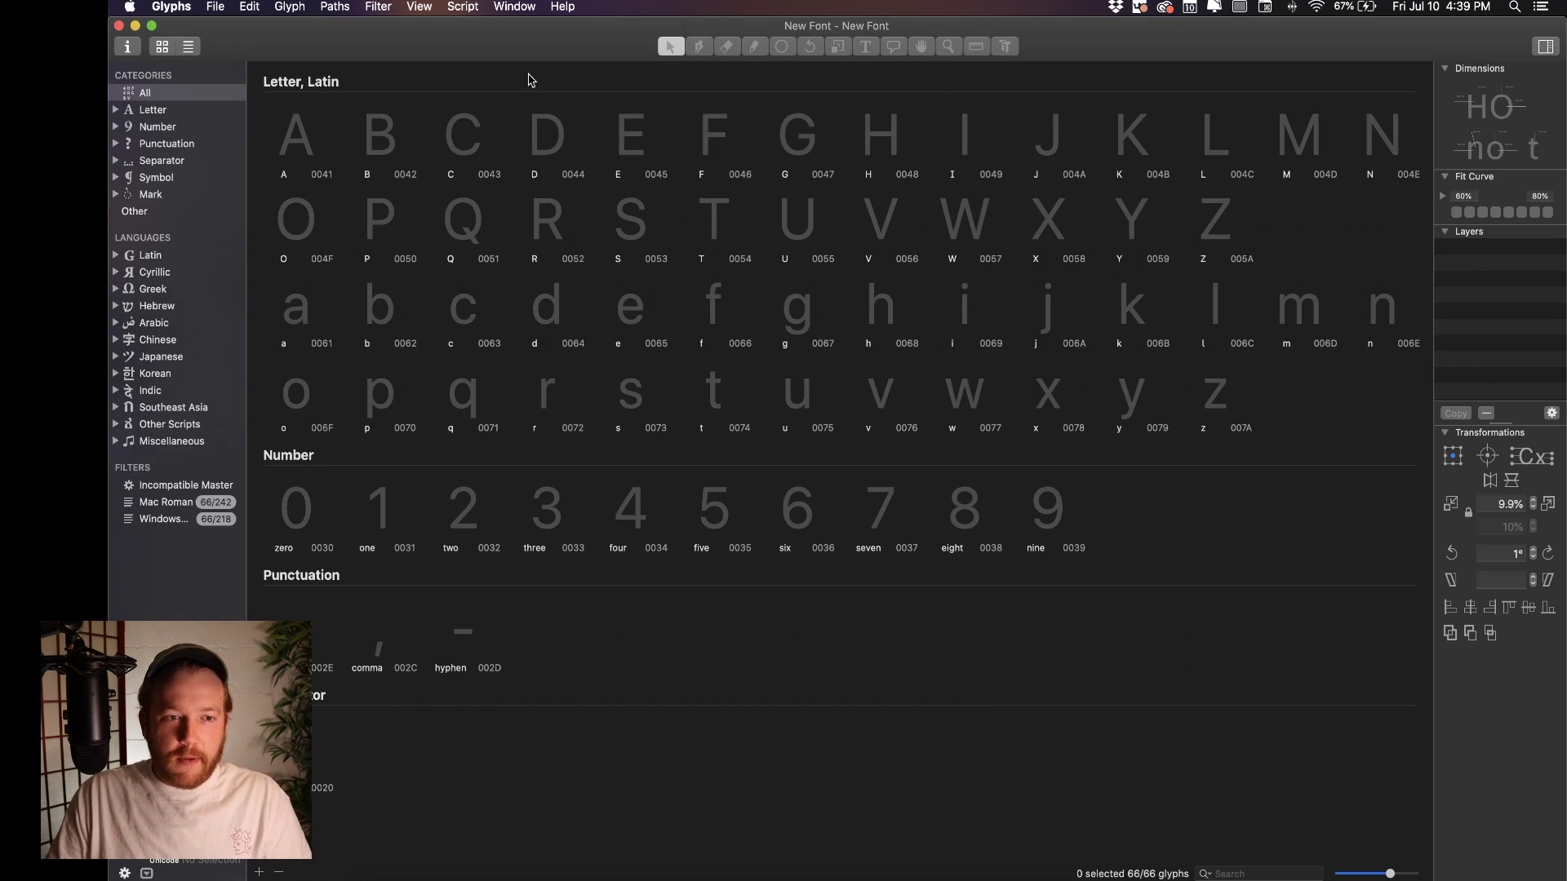
pyautogui.click(283, 130)
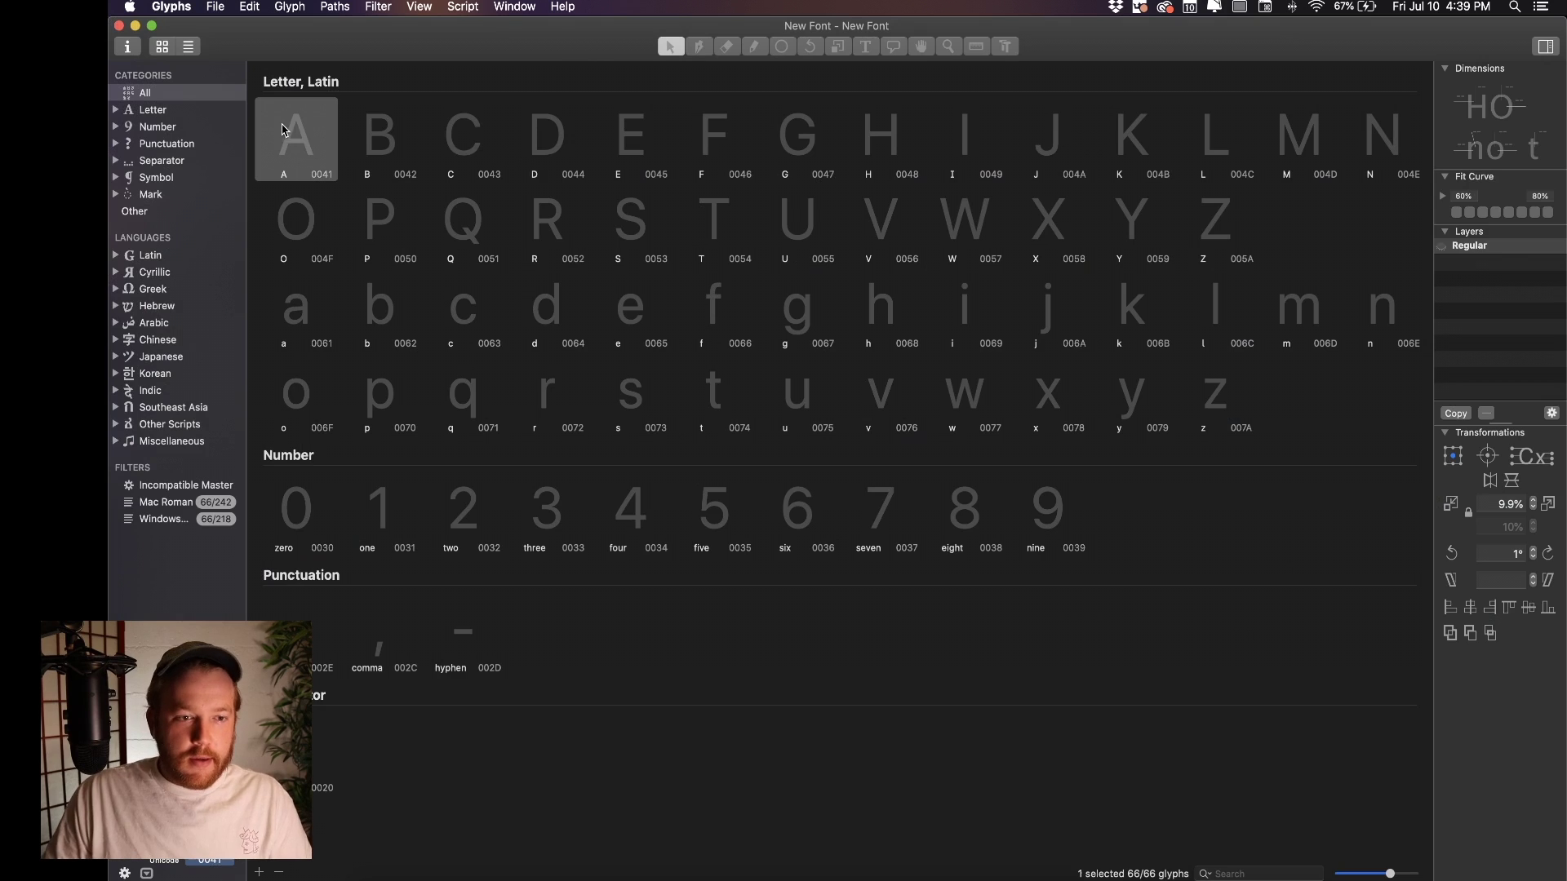
pyautogui.click(1239, 397)
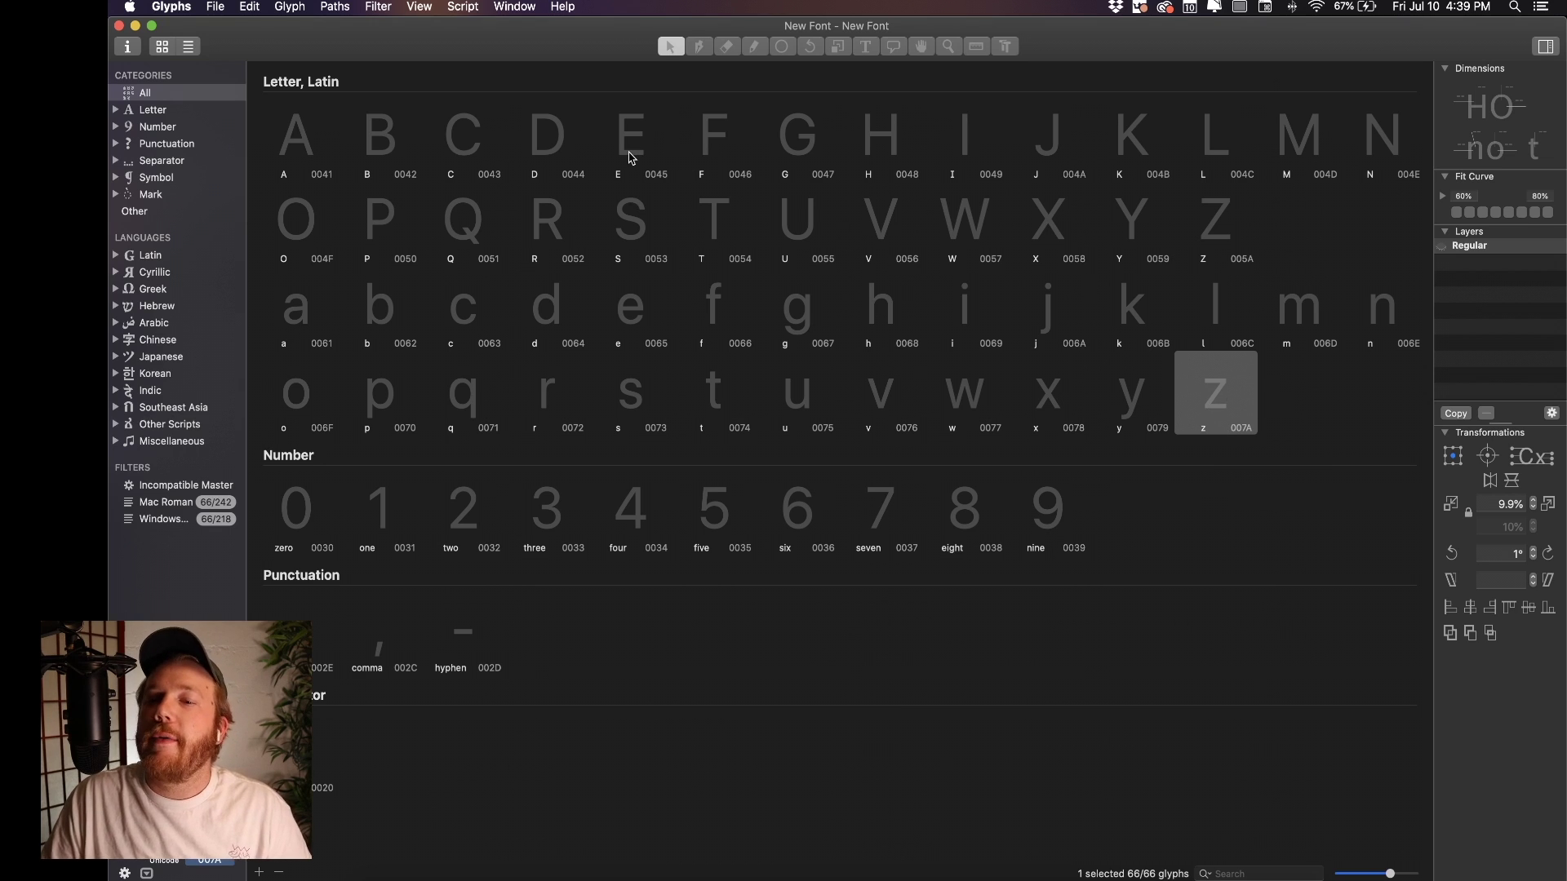
pyautogui.keyDown('shift'); pyautogui.click(302, 137); pyautogui.keyUp('shift')
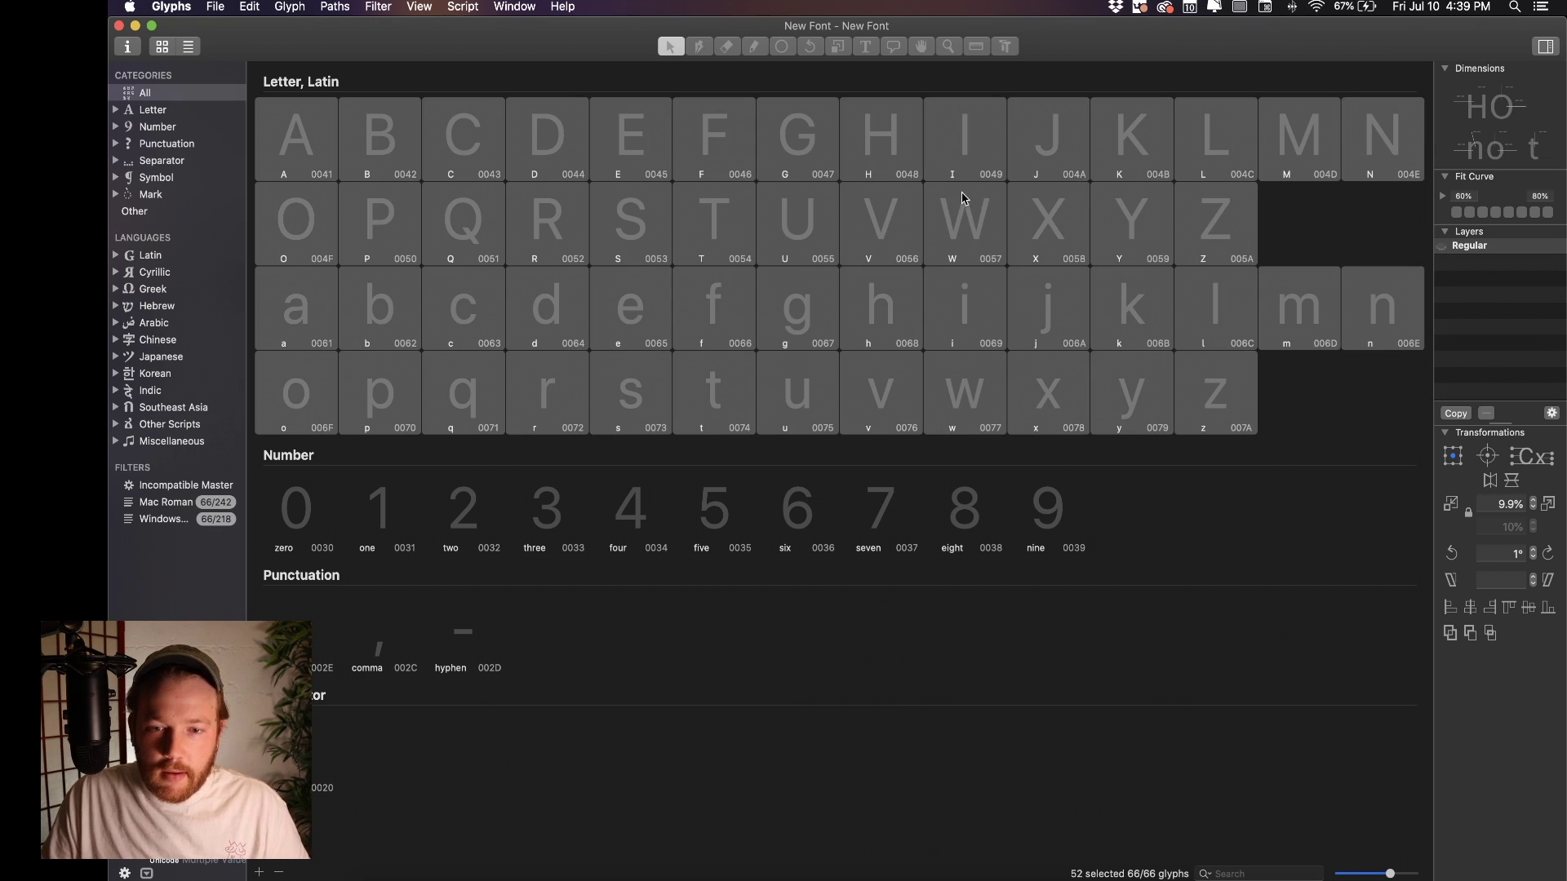
pyautogui.rightClick(967, 164)
pyautogui.click(1311, 335)
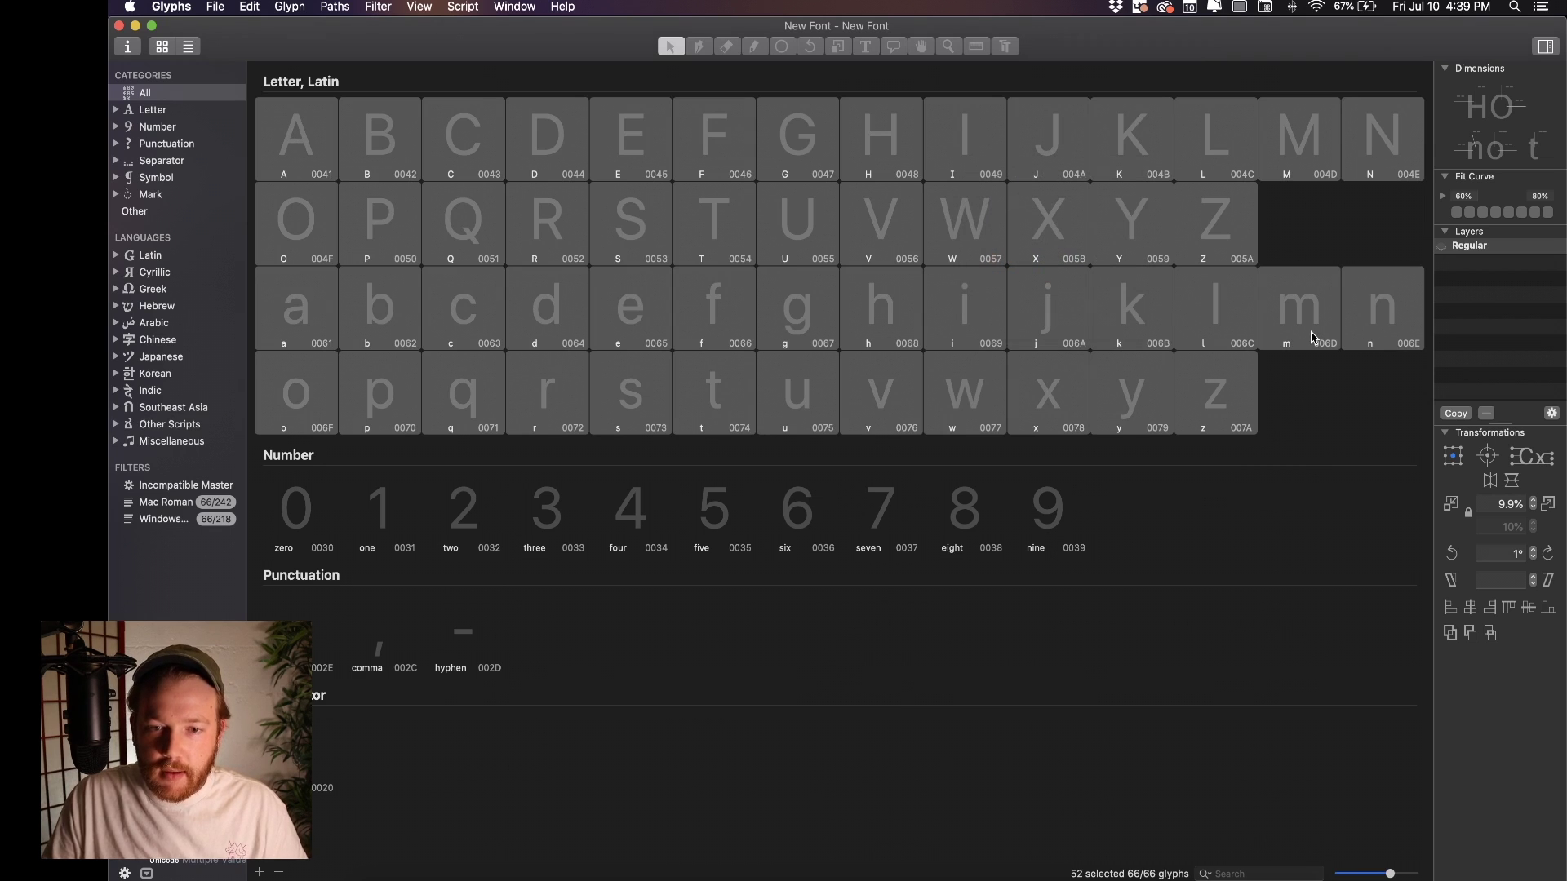
pyautogui.press('super+BackSpace')
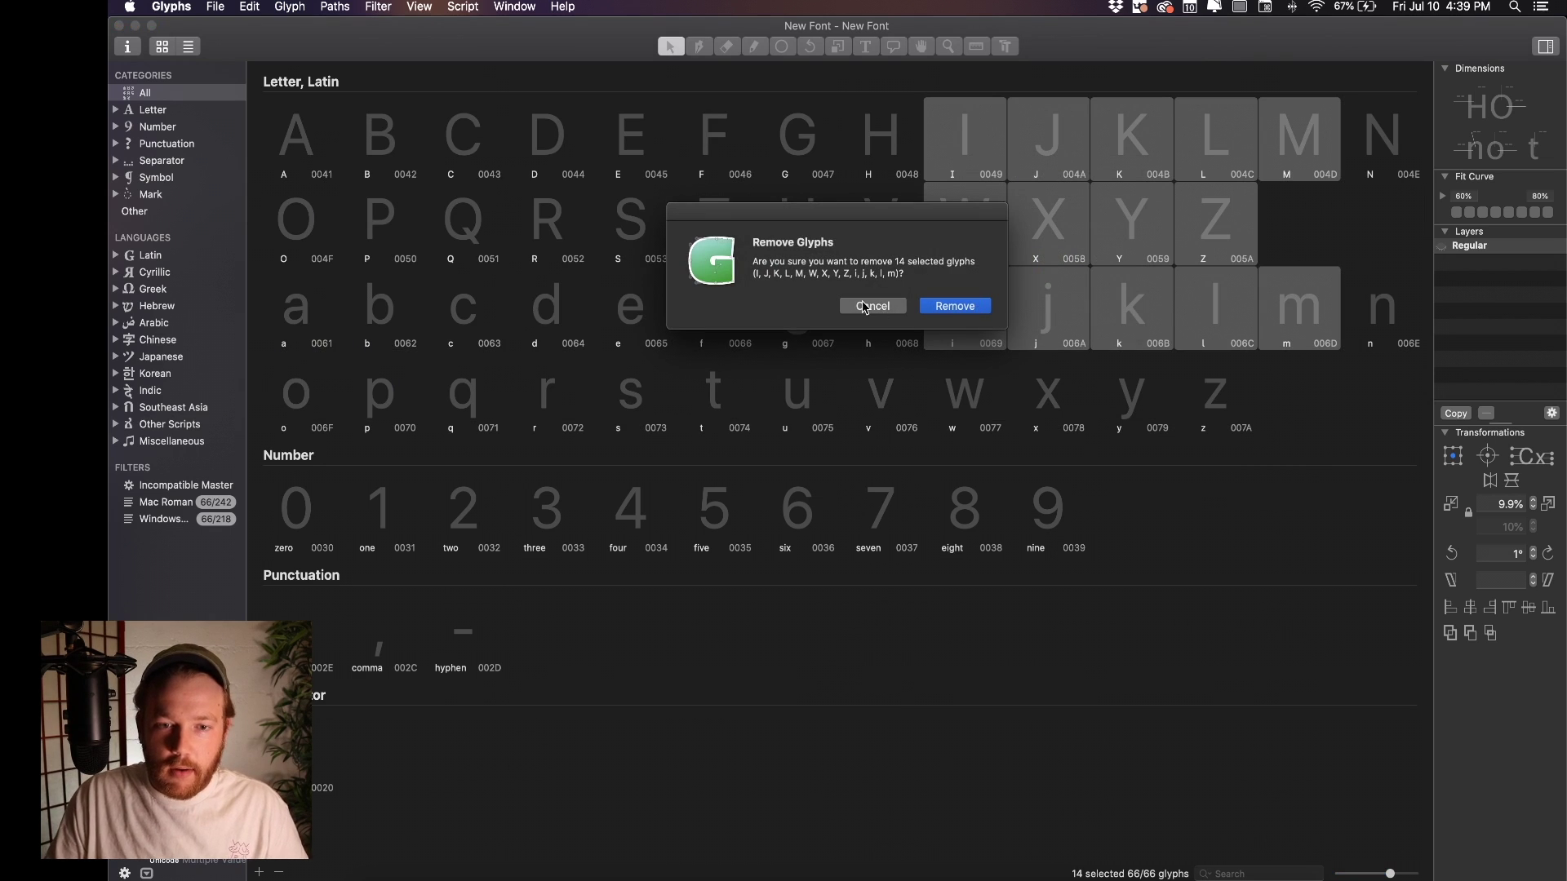
pyautogui.click(865, 305)
# Remove all uppercase and lowercase Latin letter glyphs, A through z, from the new font
pyautogui.click(309, 148)
pyautogui.keyDown('shift'); pyautogui.click(1206, 423); pyautogui.keyUp('shift')
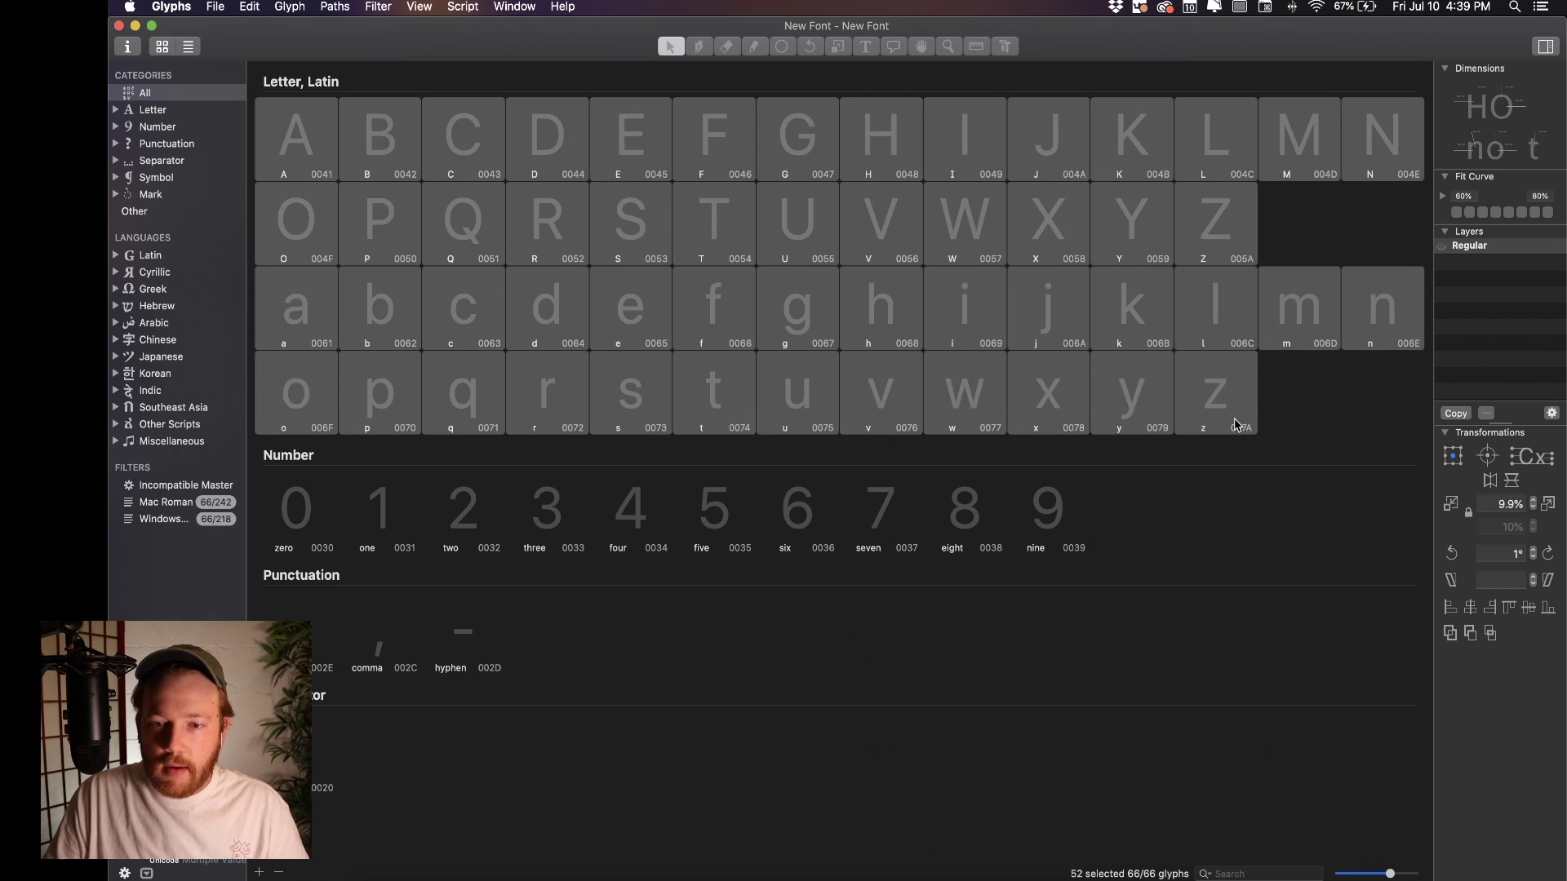
pyautogui.press('super+BackSpace')
pyautogui.click(957, 317)
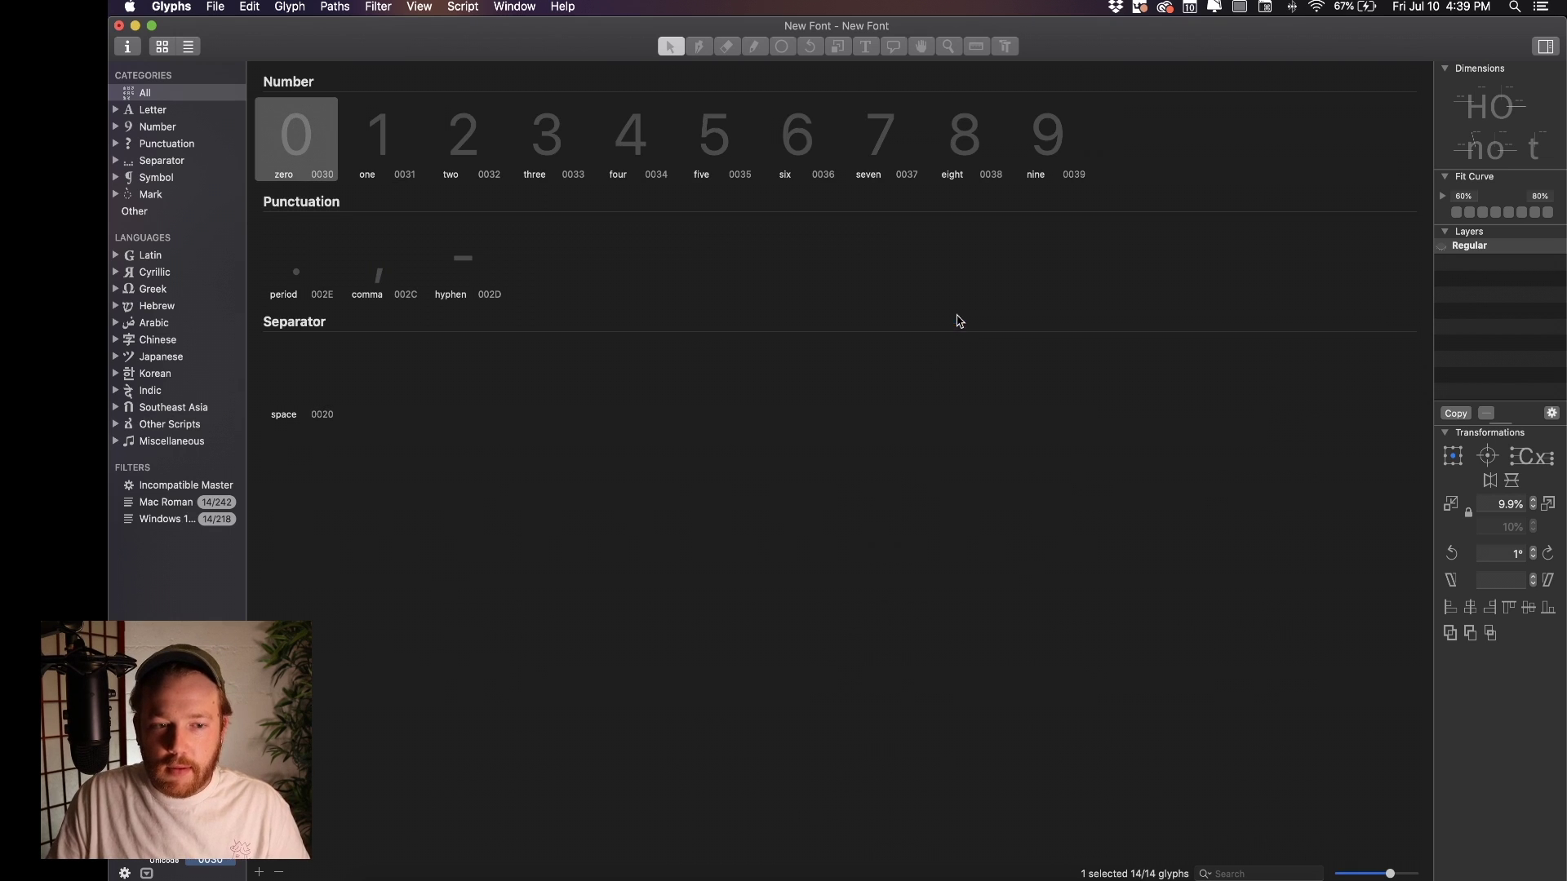
# Remove all remaining number, punctuation and space glyphs so the font is empty
pyautogui.press('super+a')
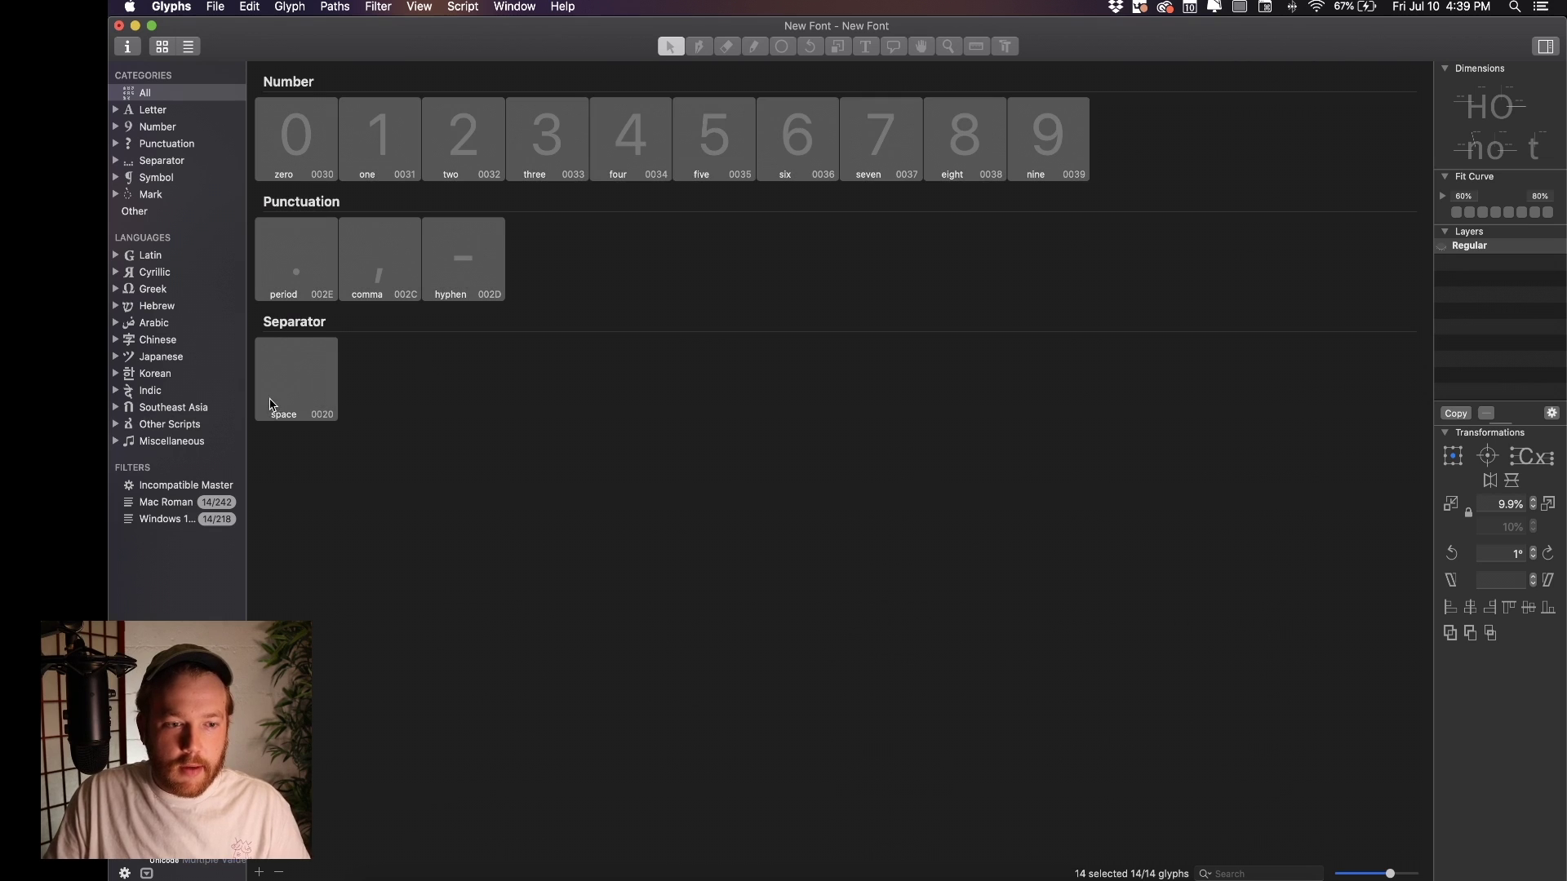
pyautogui.press('super+BackSpace')
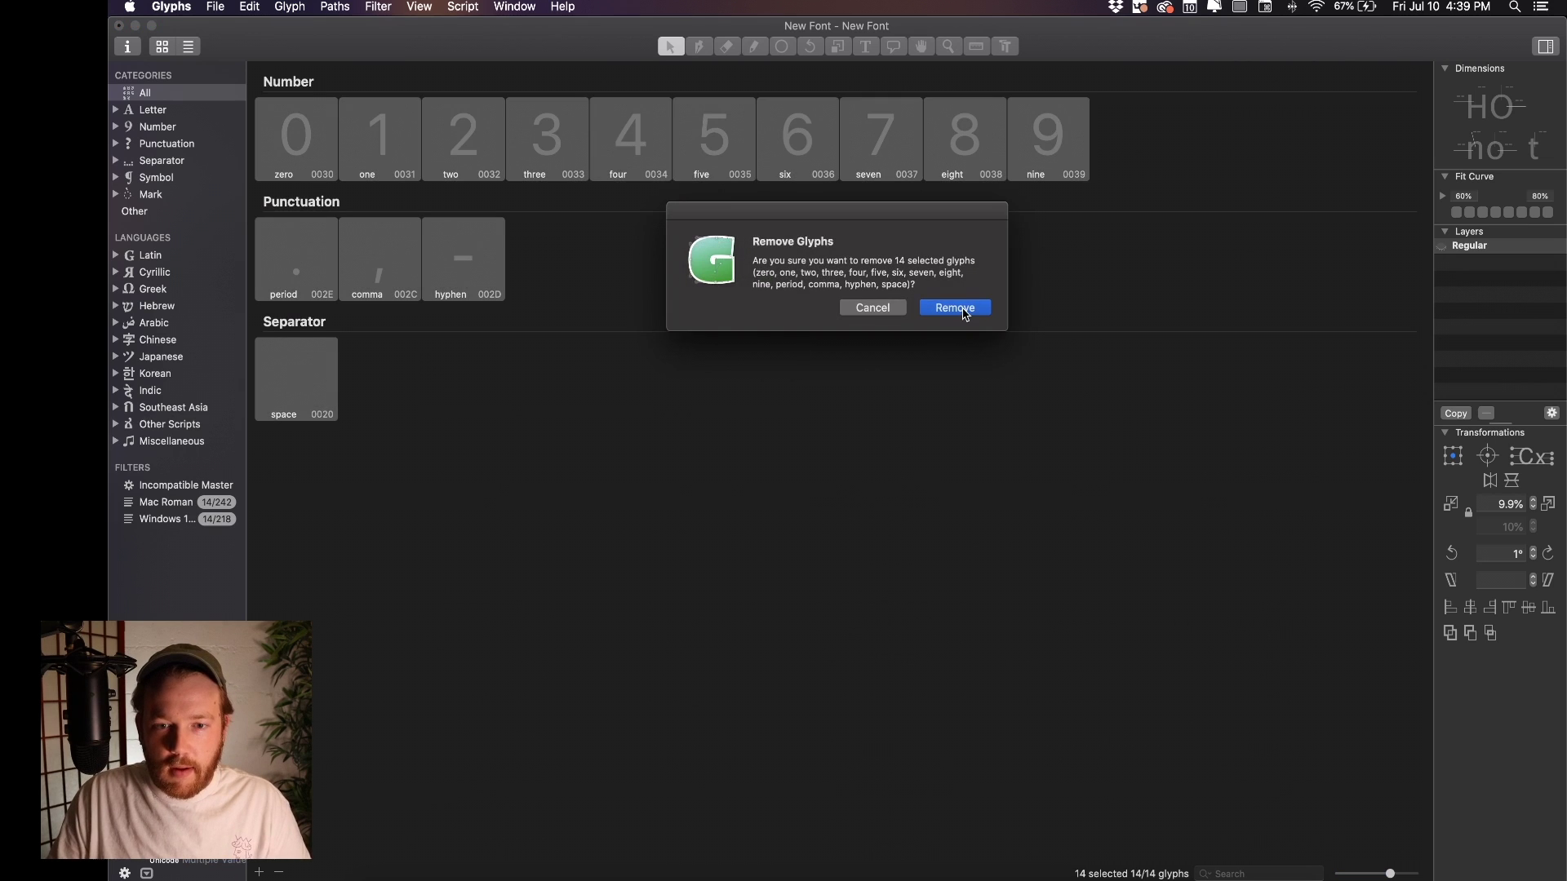
pyautogui.click(964, 315)
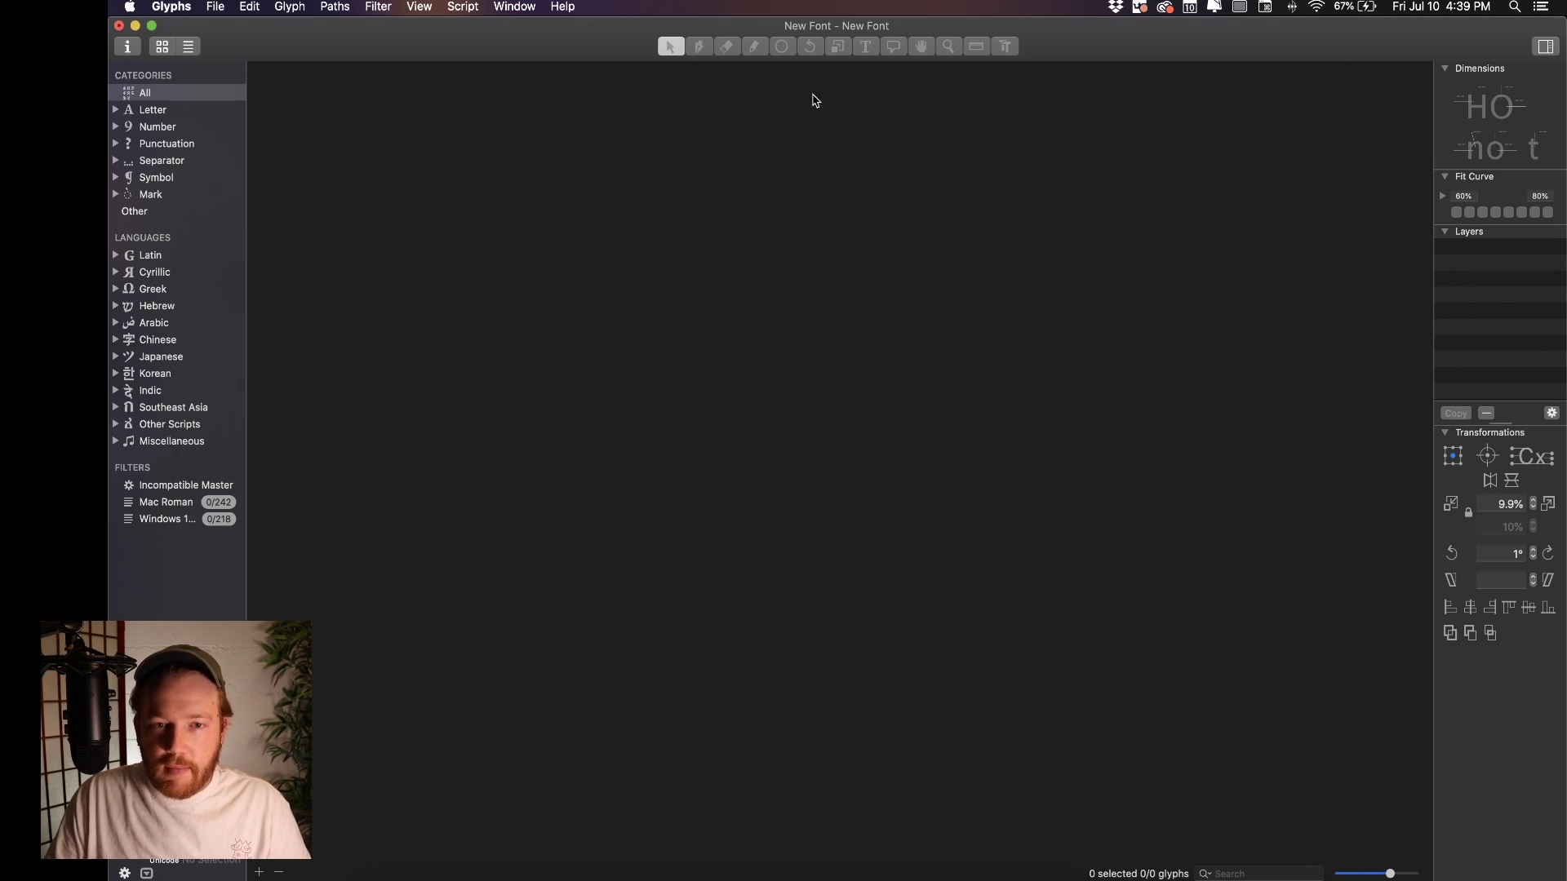
# Set the font's family name to Lettering-Master-02 in the font info
pyautogui.click(223, 6)
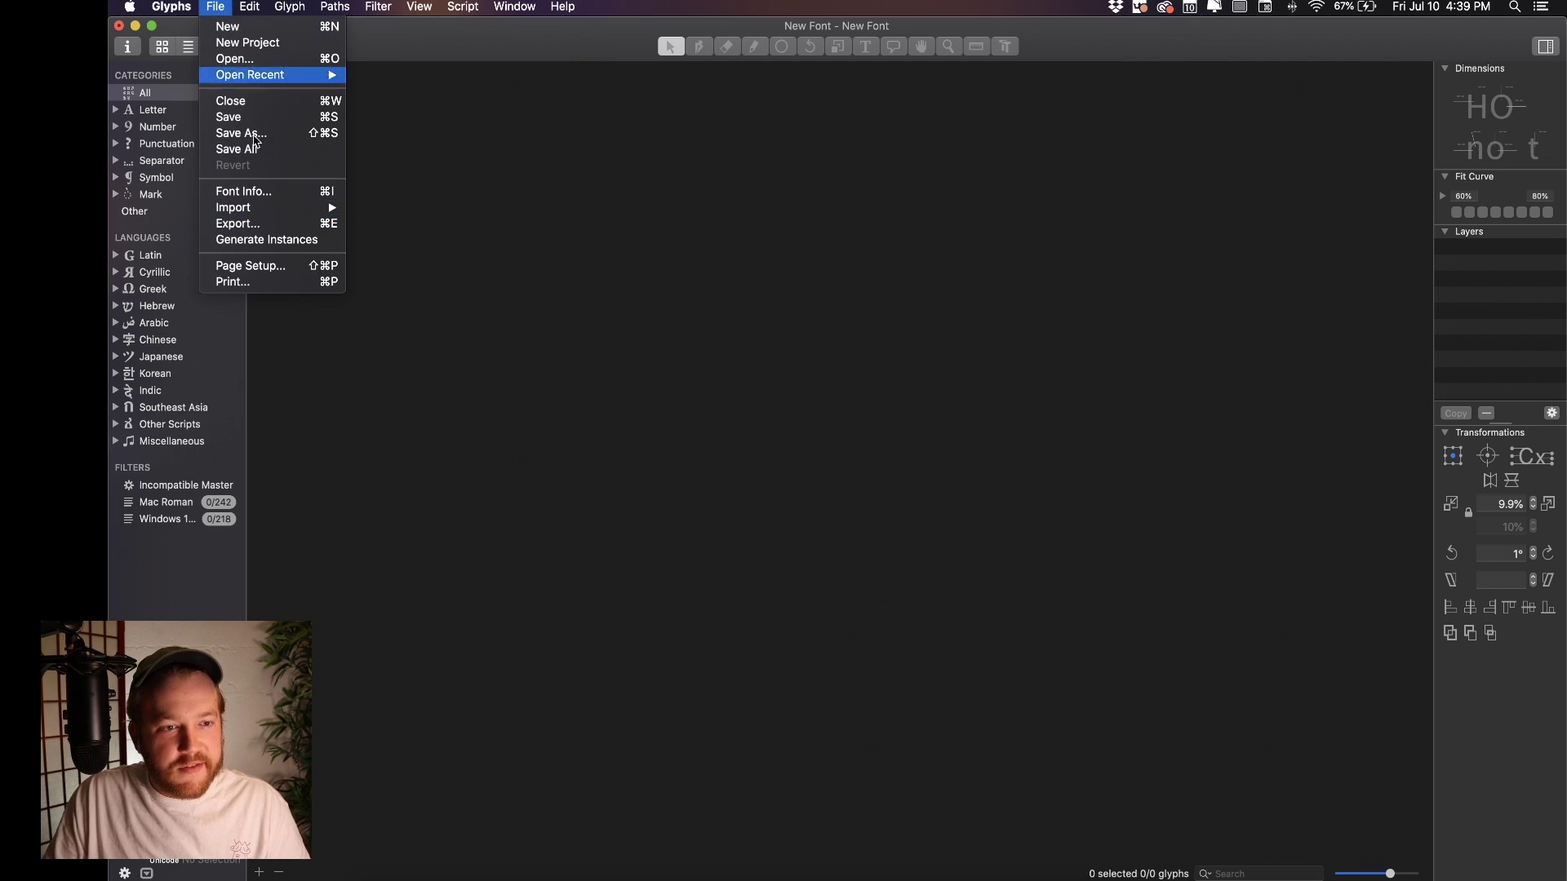
pyautogui.click(288, 195)
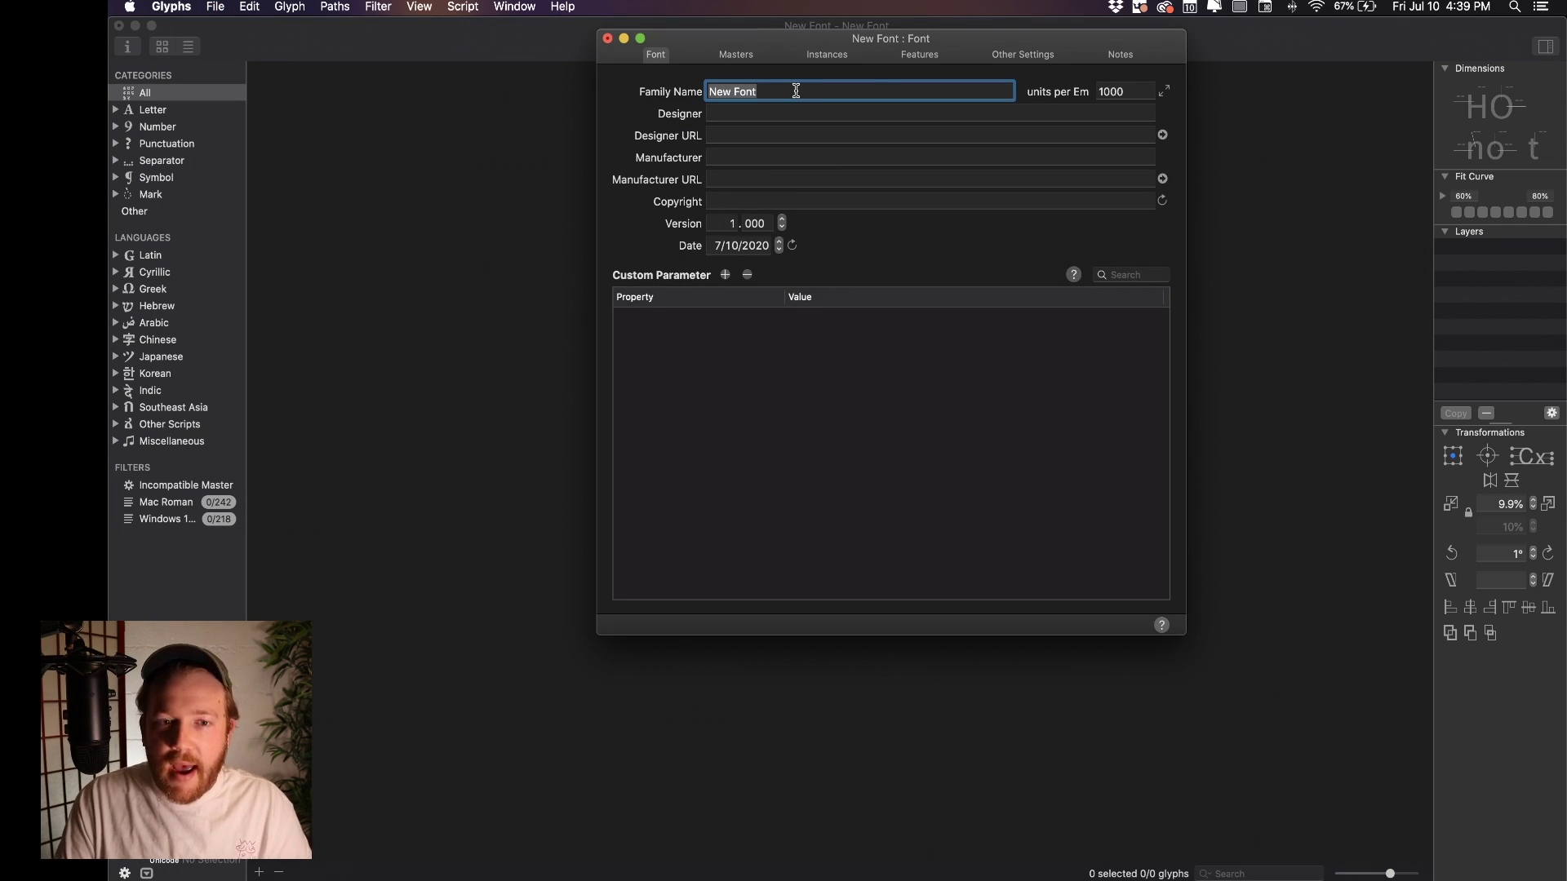
pyautogui.write('L')
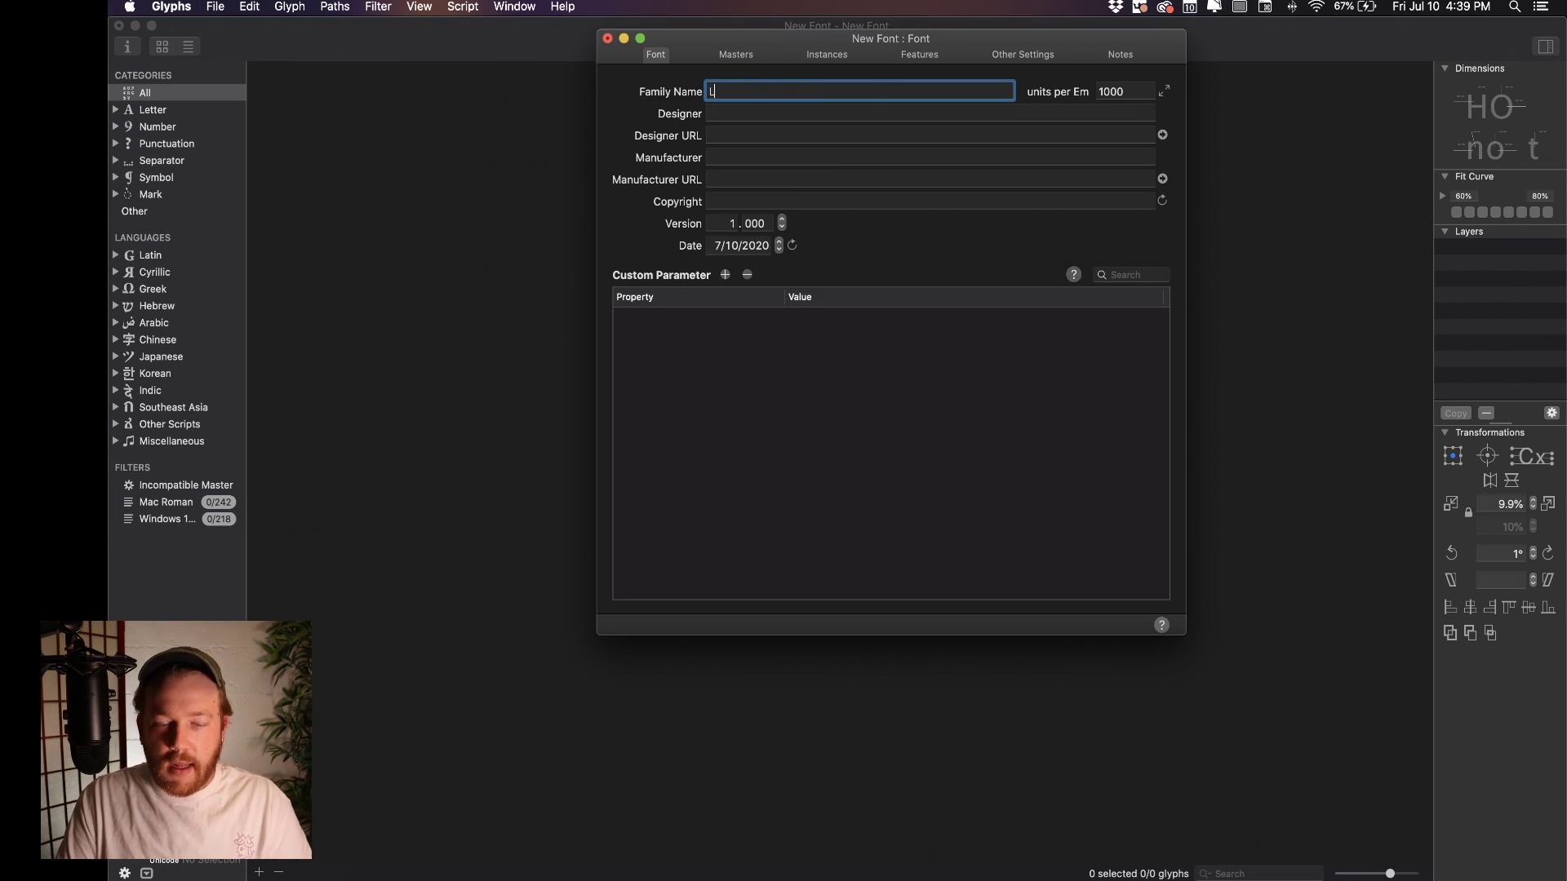
pyautogui.write('ettering-Mast')
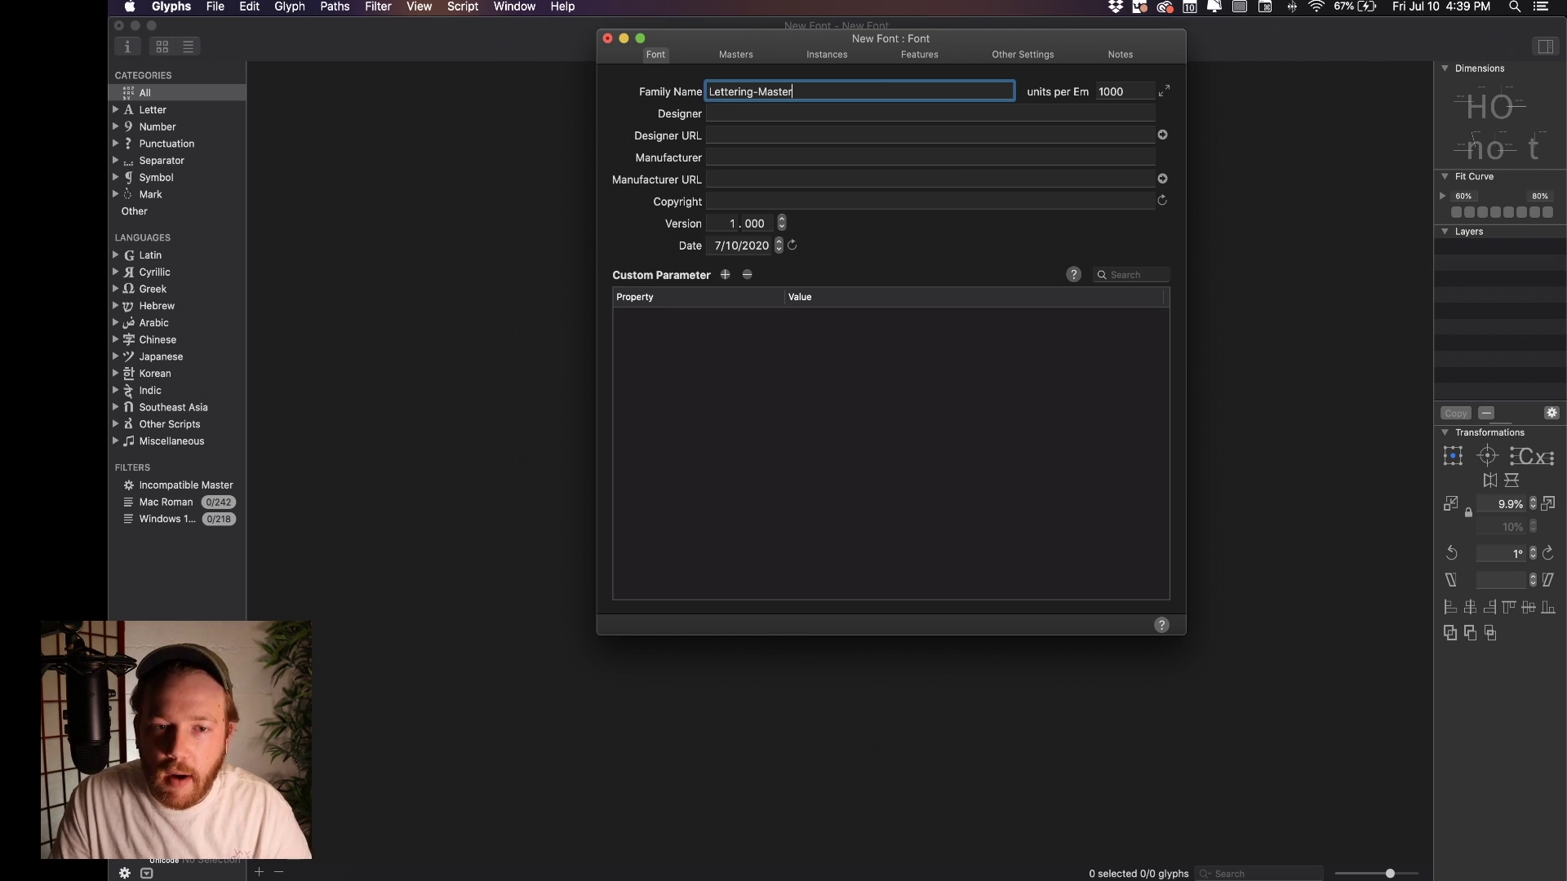
pyautogui.write('er-02')
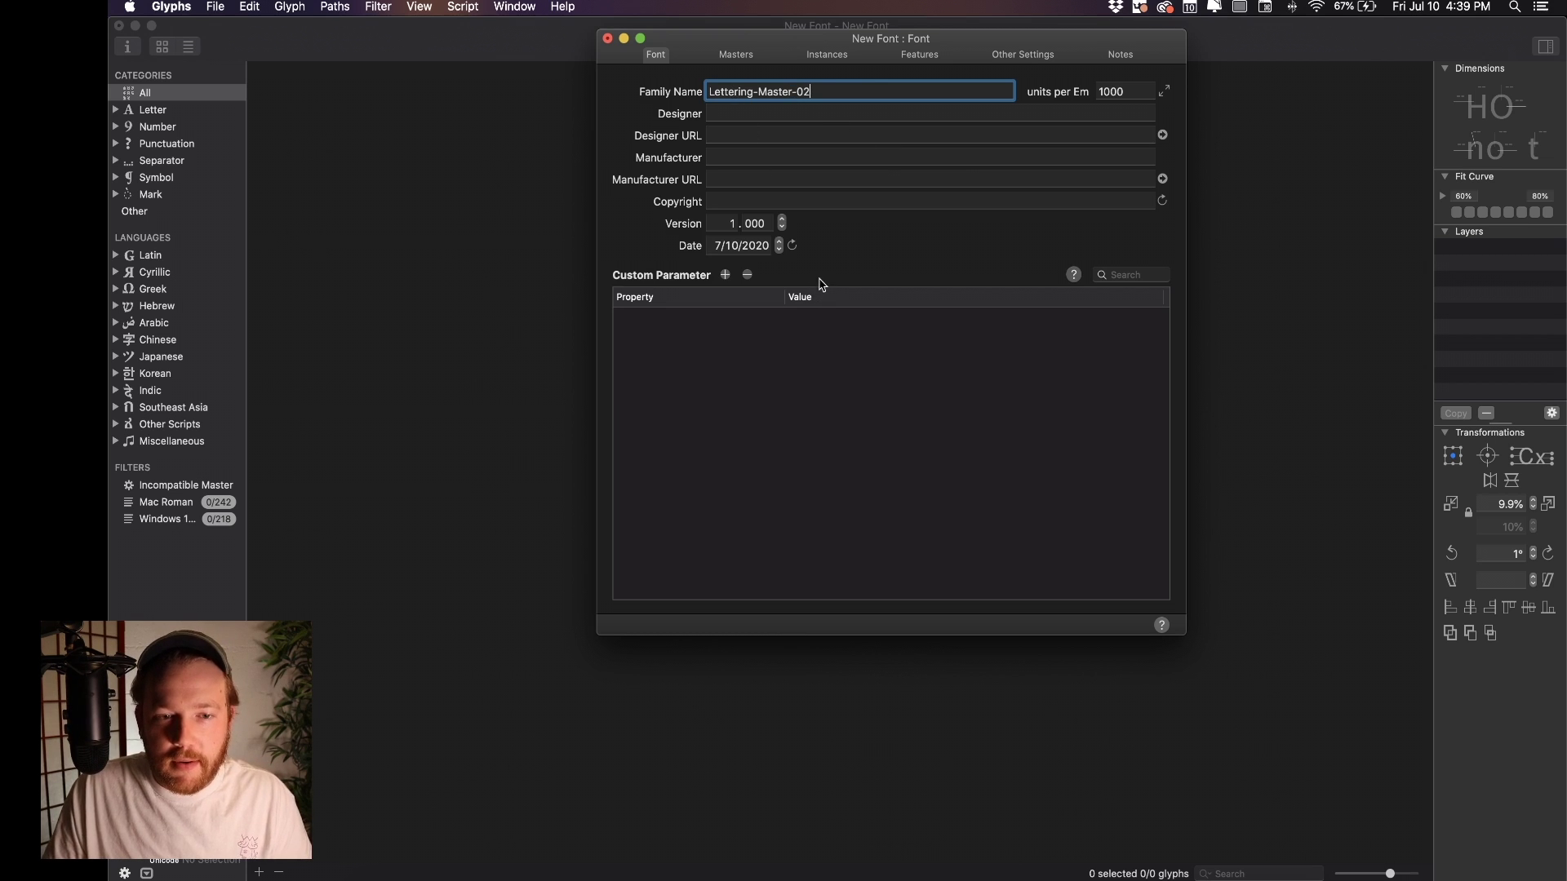
pyautogui.click(735, 53)
pyautogui.click(827, 53)
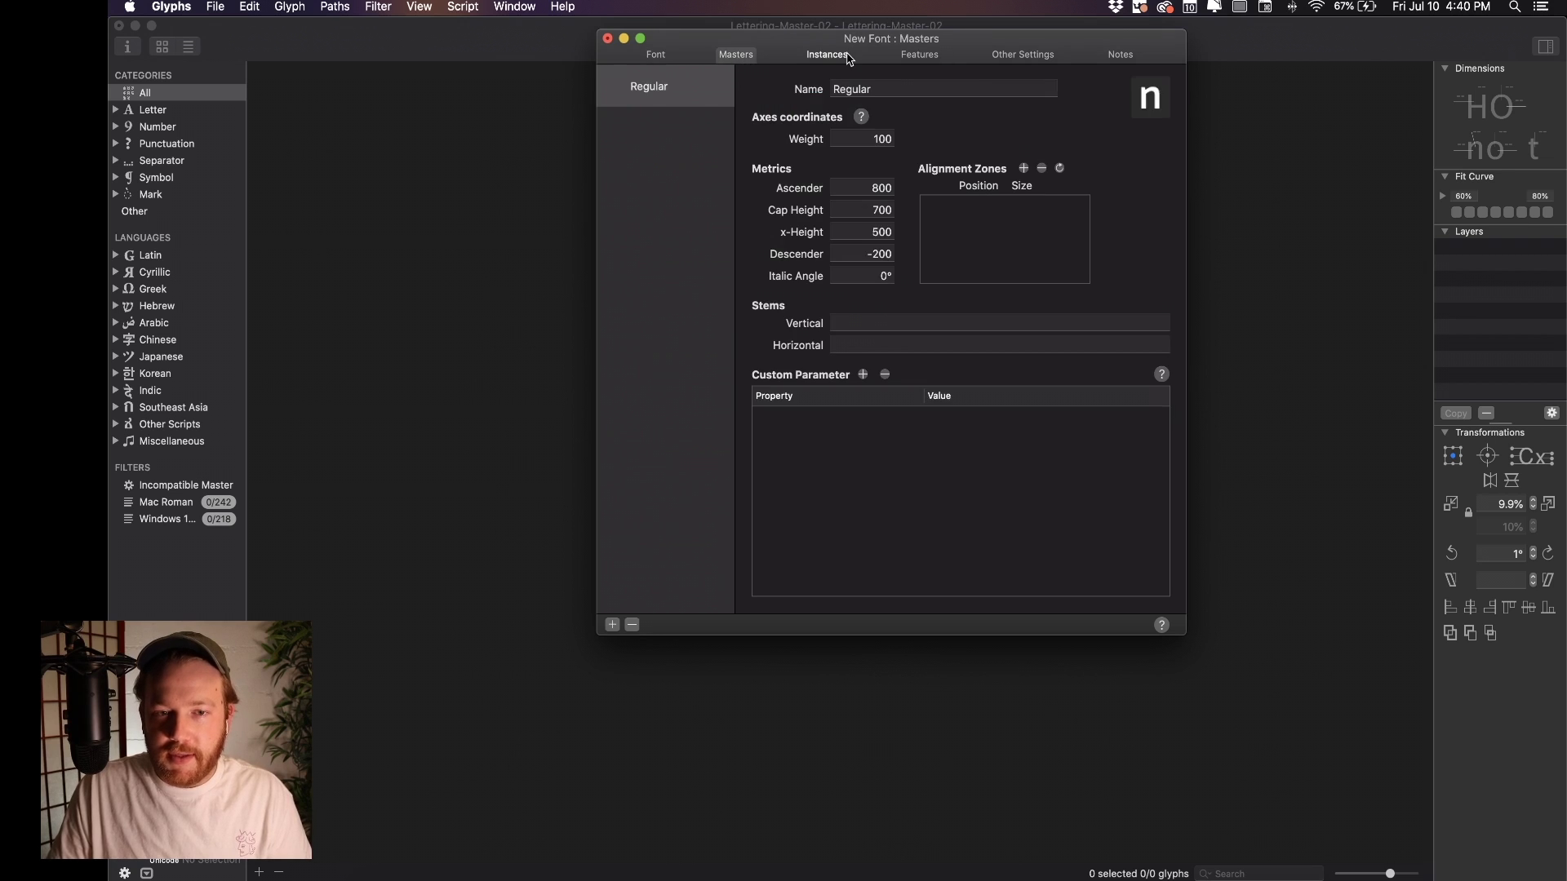
pyautogui.click(918, 55)
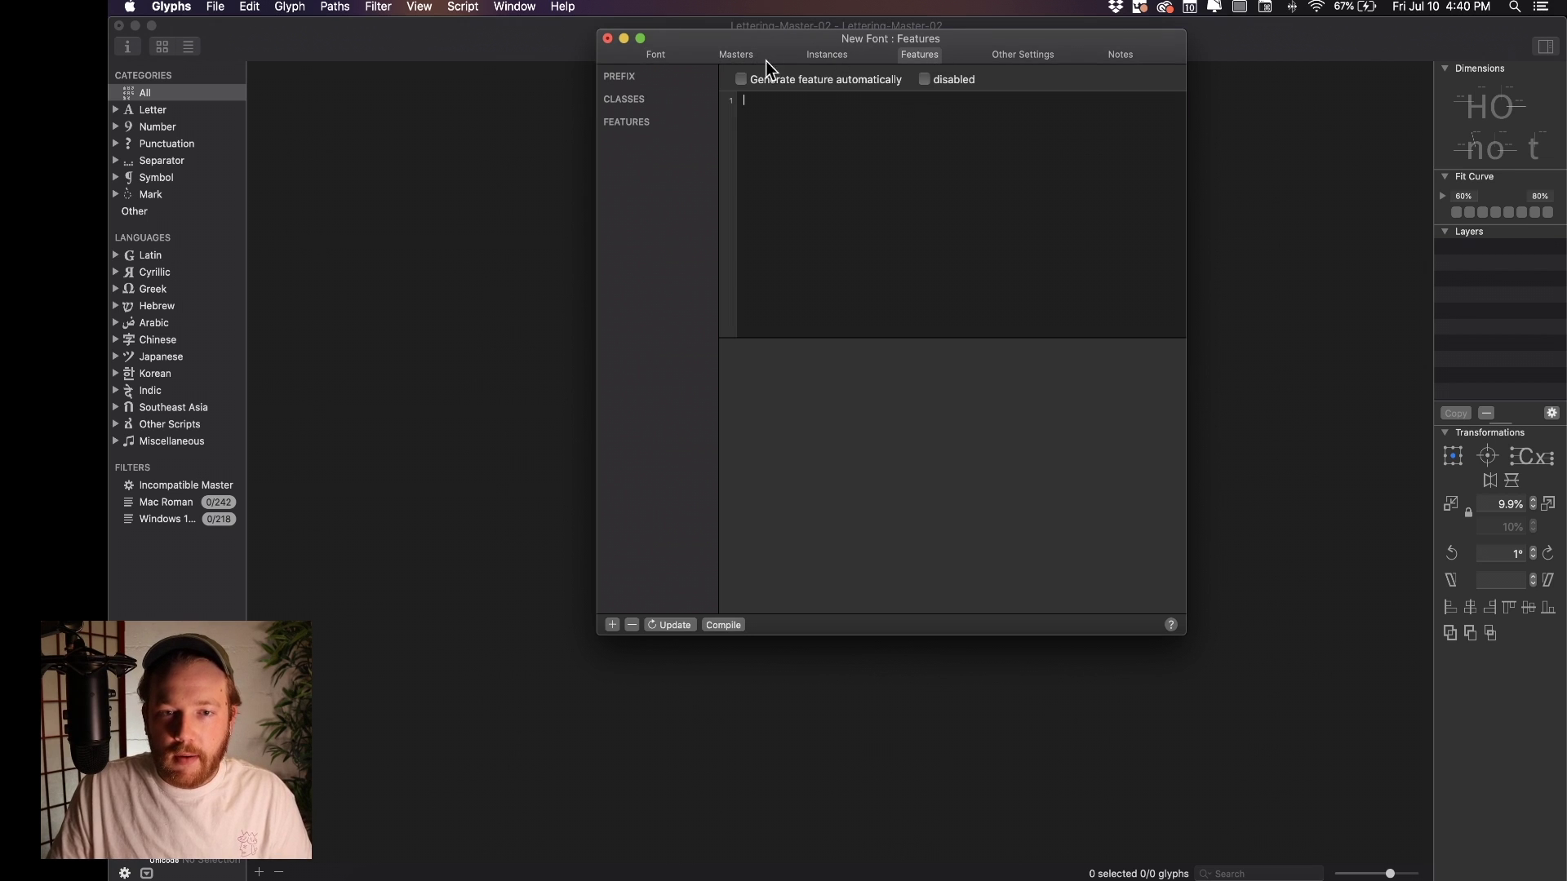
pyautogui.click(737, 55)
# Save the font as a Glyphs file named Lettering-Master-02 and close the font info window
pyautogui.press('super+s')
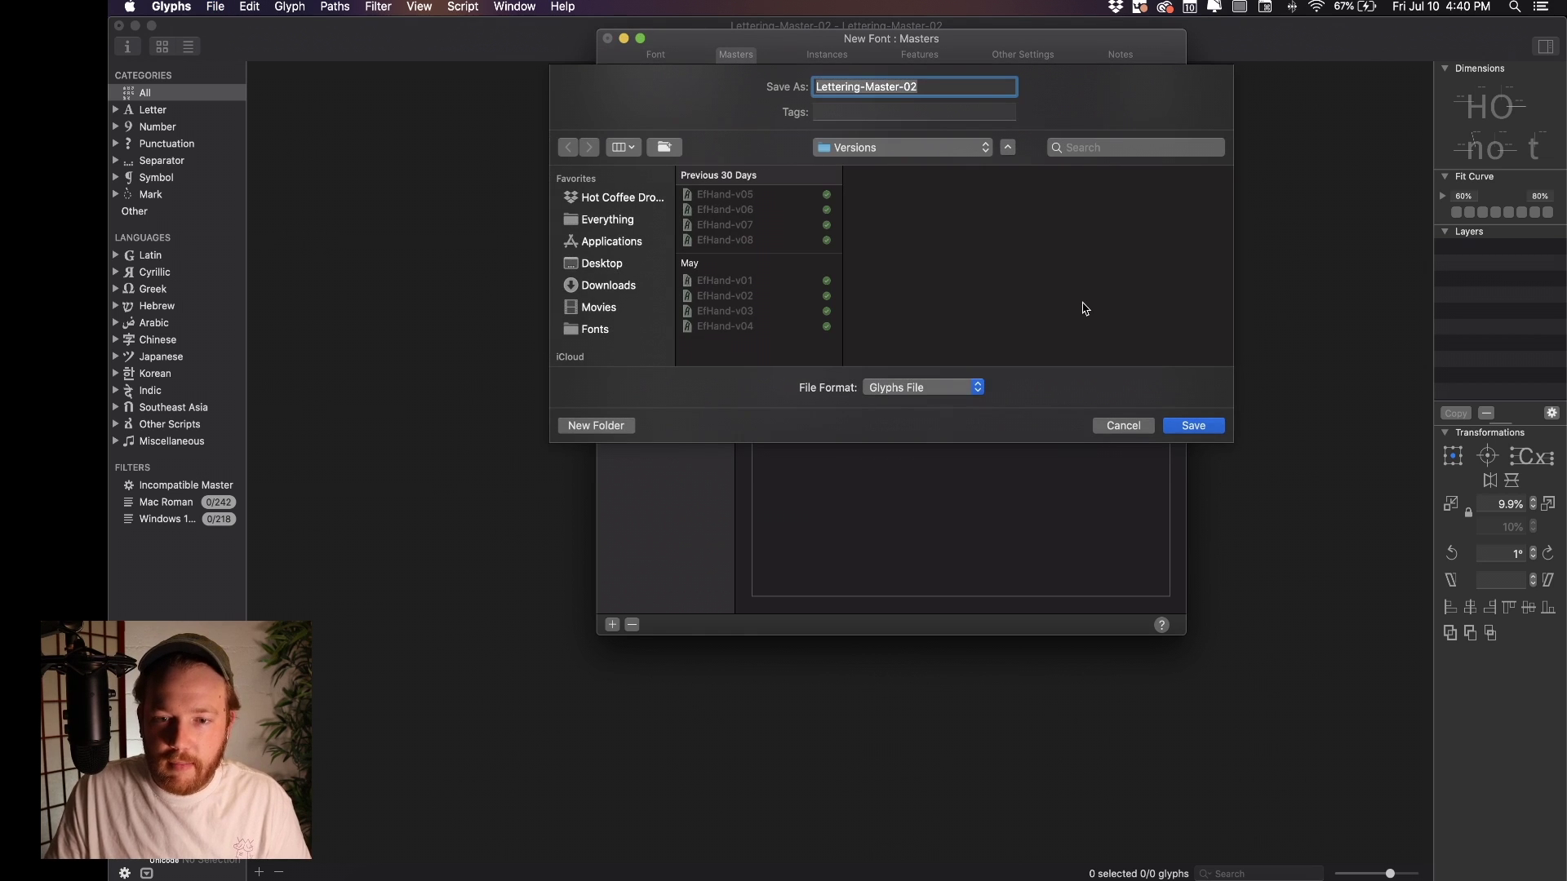
pyautogui.click(639, 293)
pyautogui.click(1207, 425)
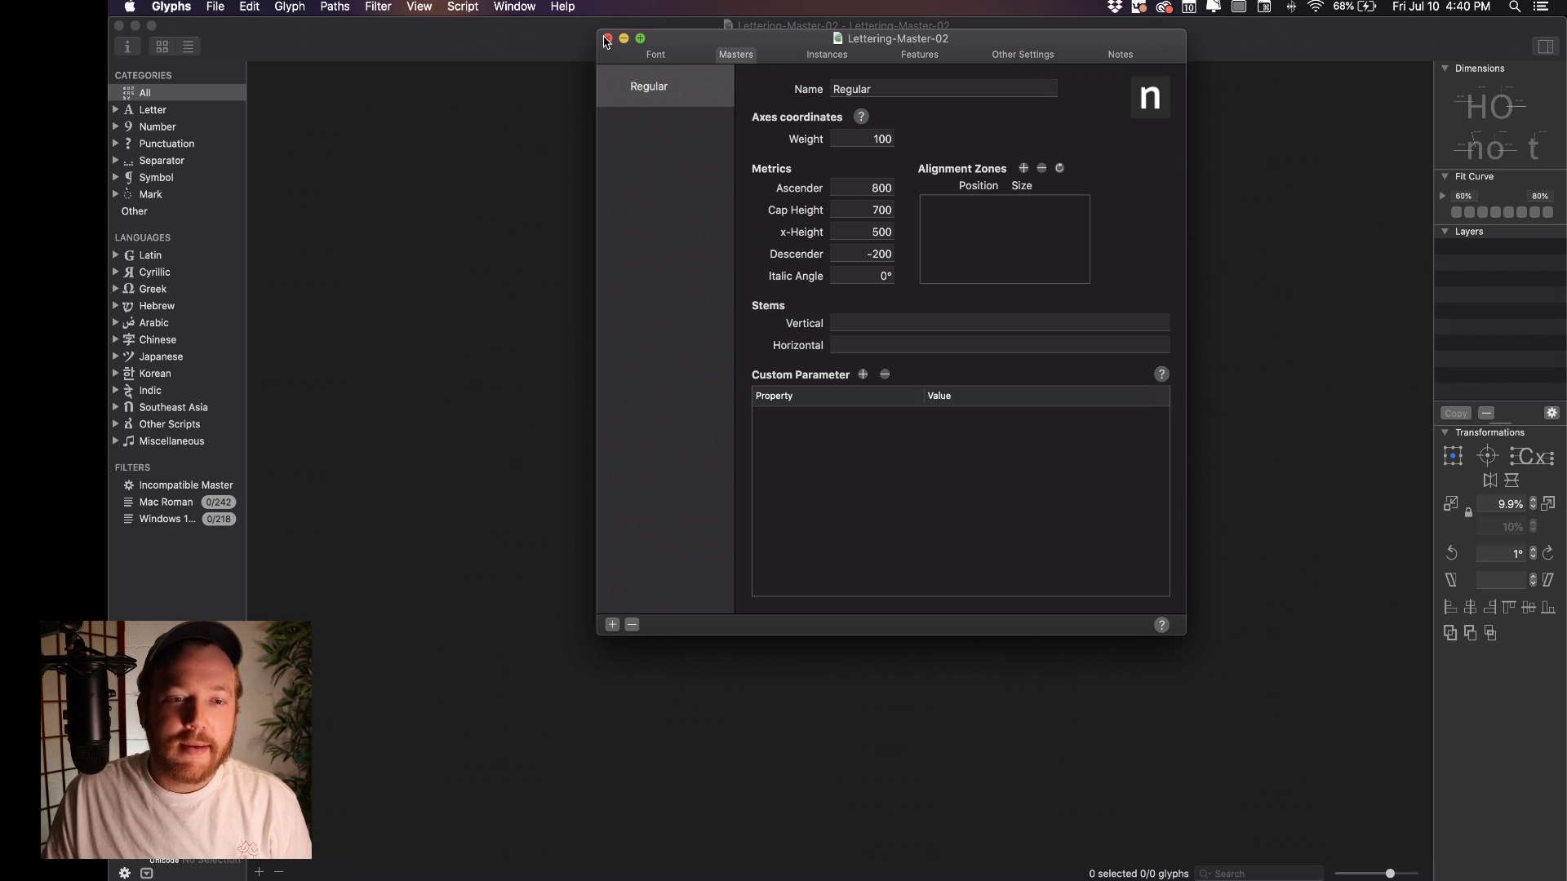
pyautogui.click(607, 39)
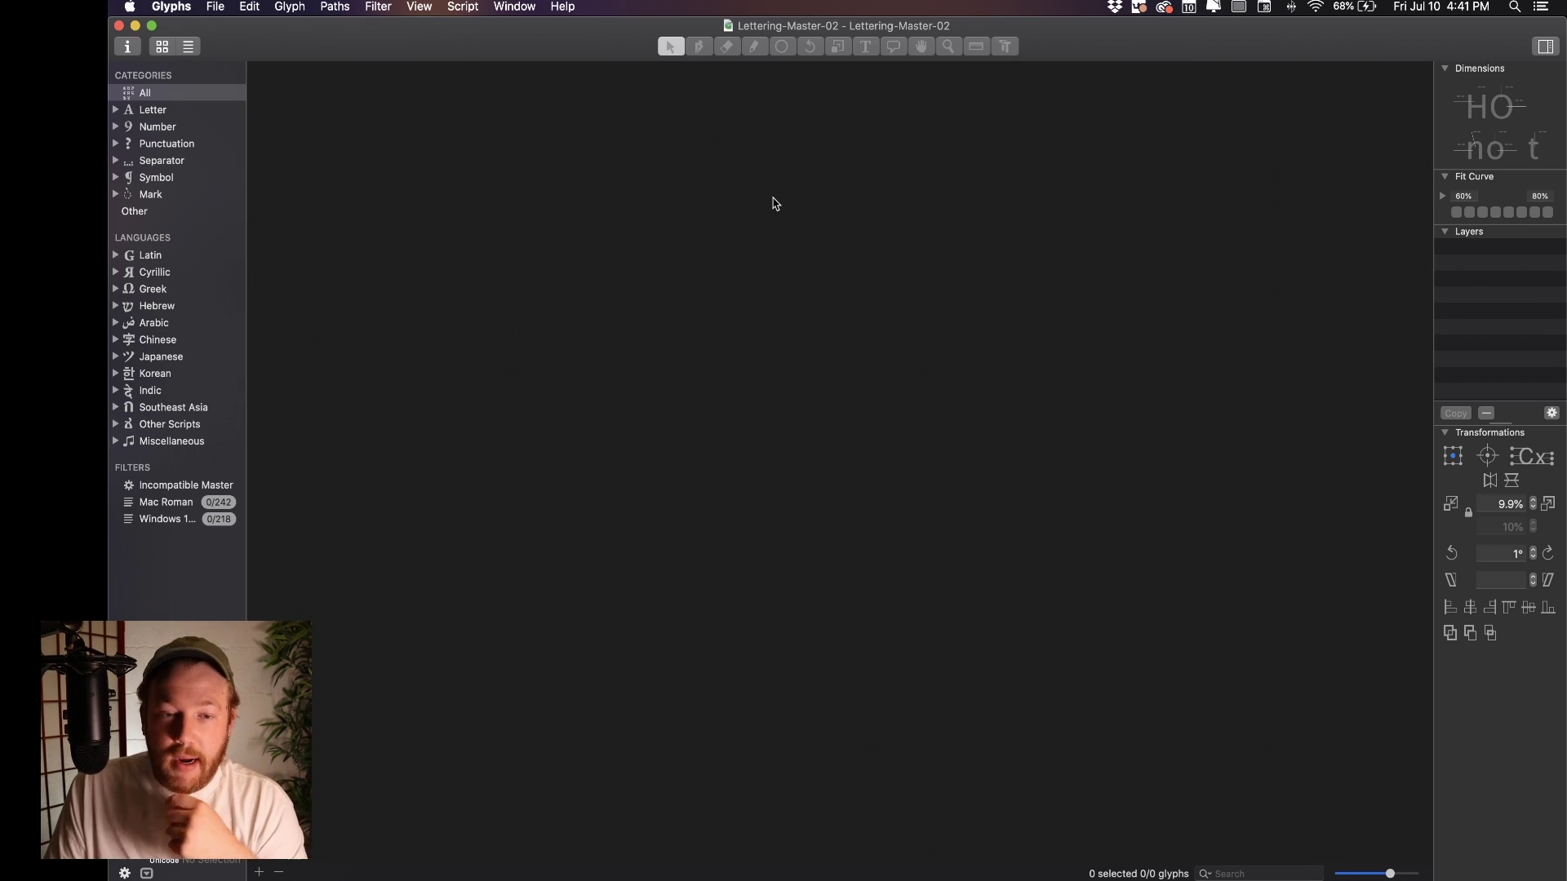
# Add a custom glyph named Nice-01 to the empty font and open it for editing
pyautogui.press('super+shift+g')
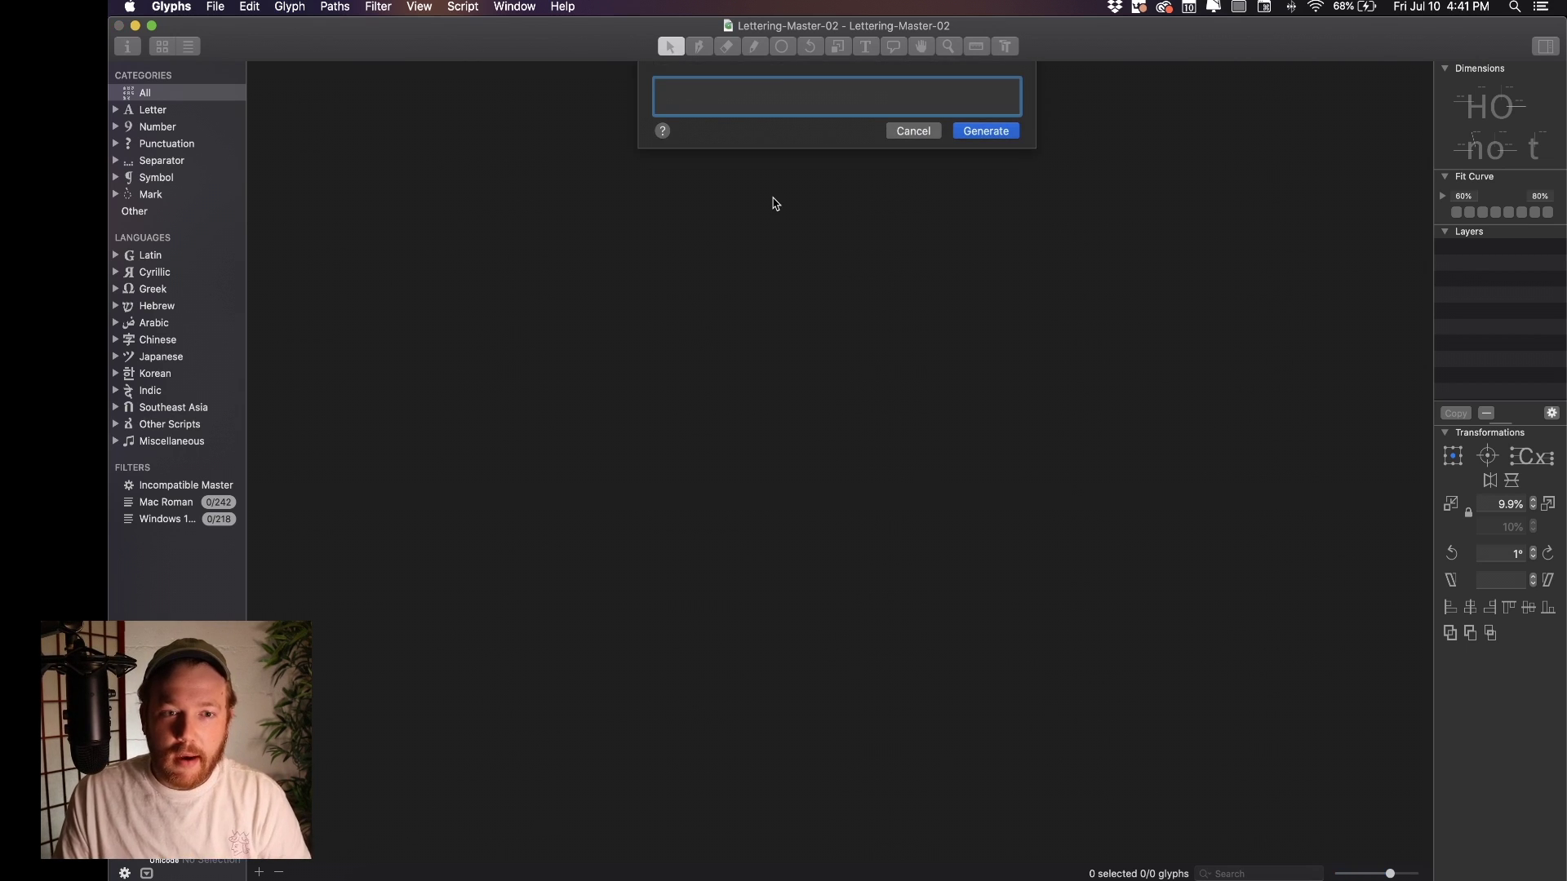
pyautogui.click(913, 133)
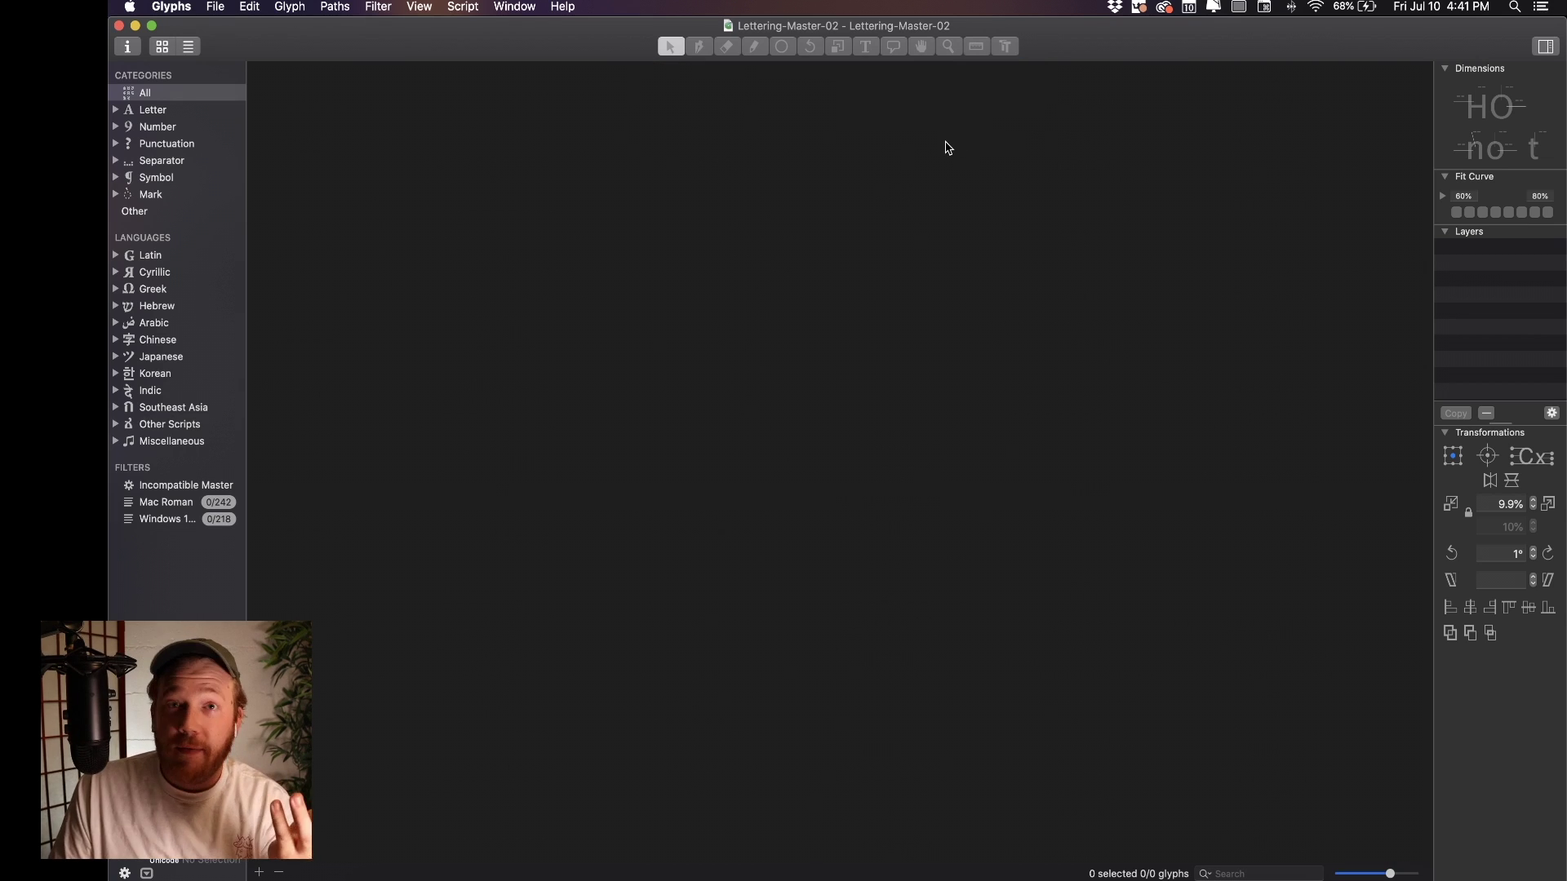
pyautogui.click(295, 8)
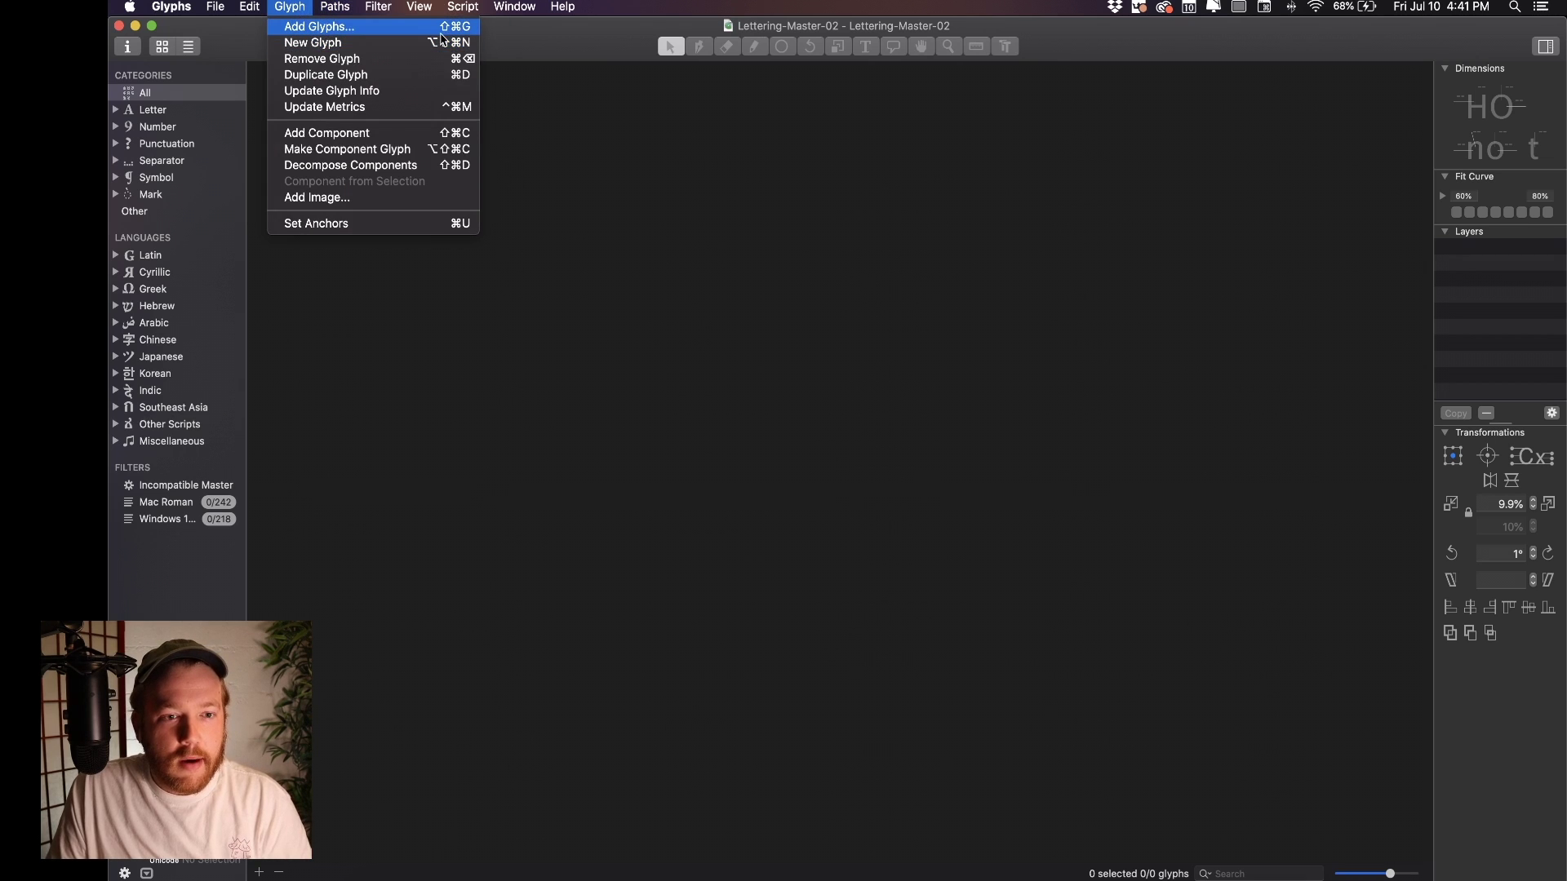
pyautogui.click(433, 29)
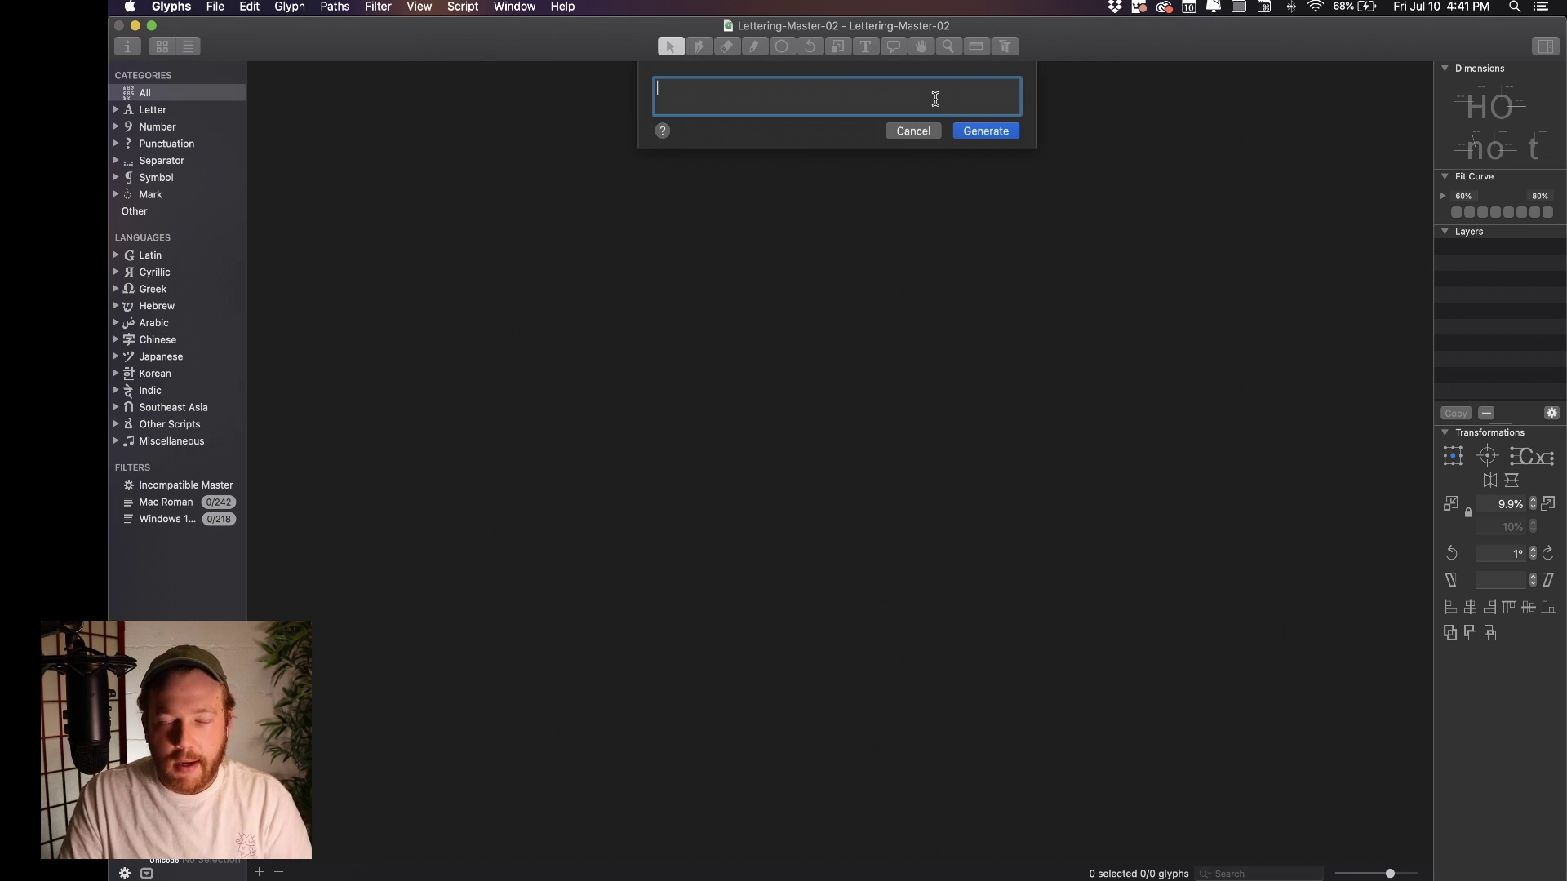
pyautogui.write('Nice-01')
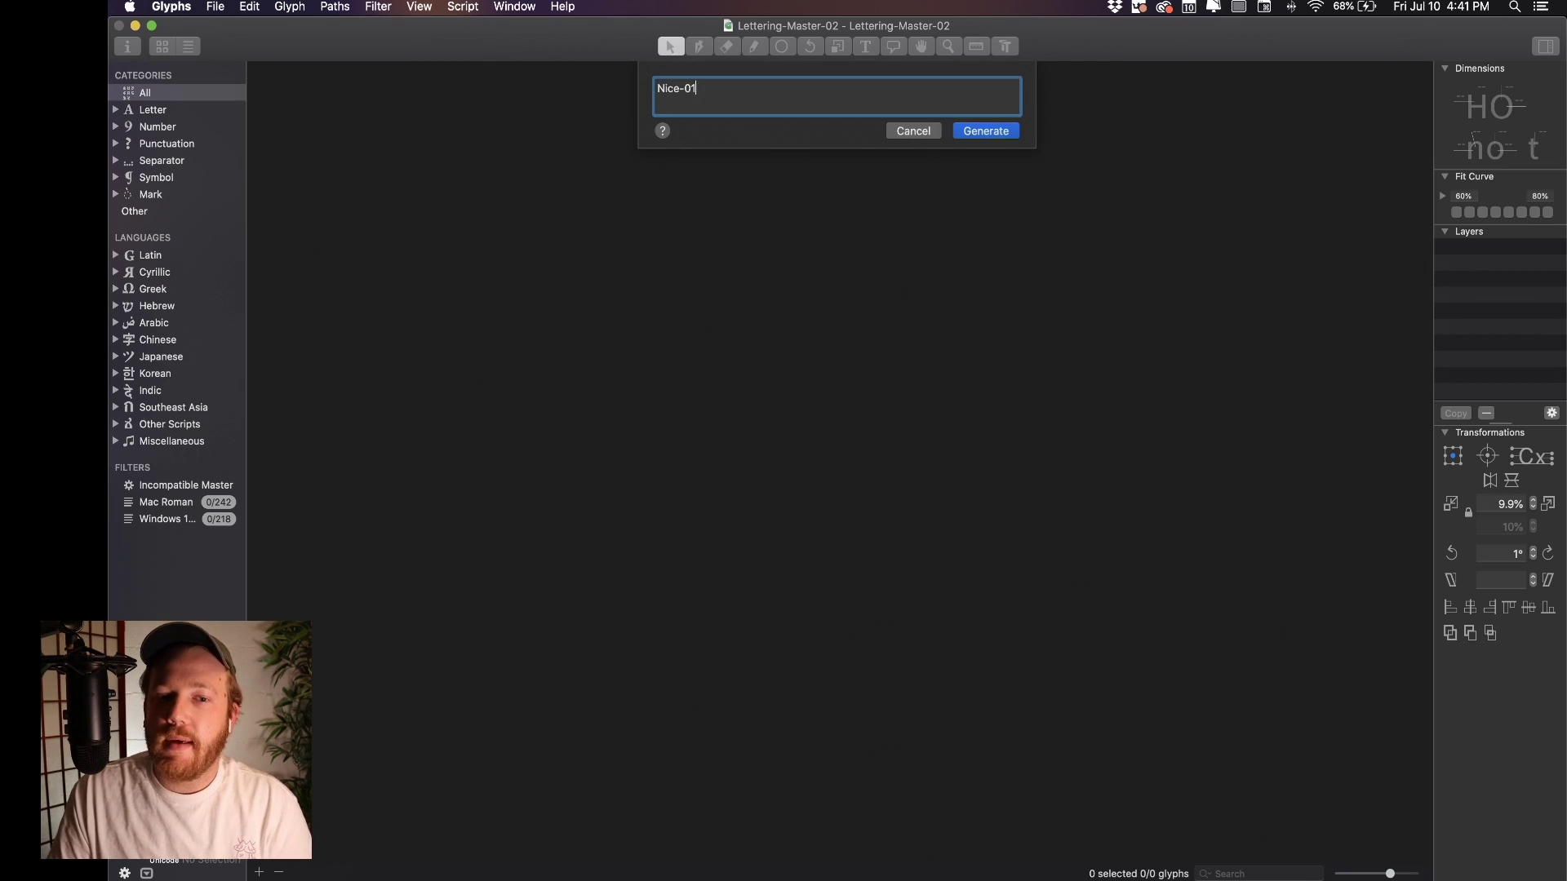
pyautogui.press('Return')
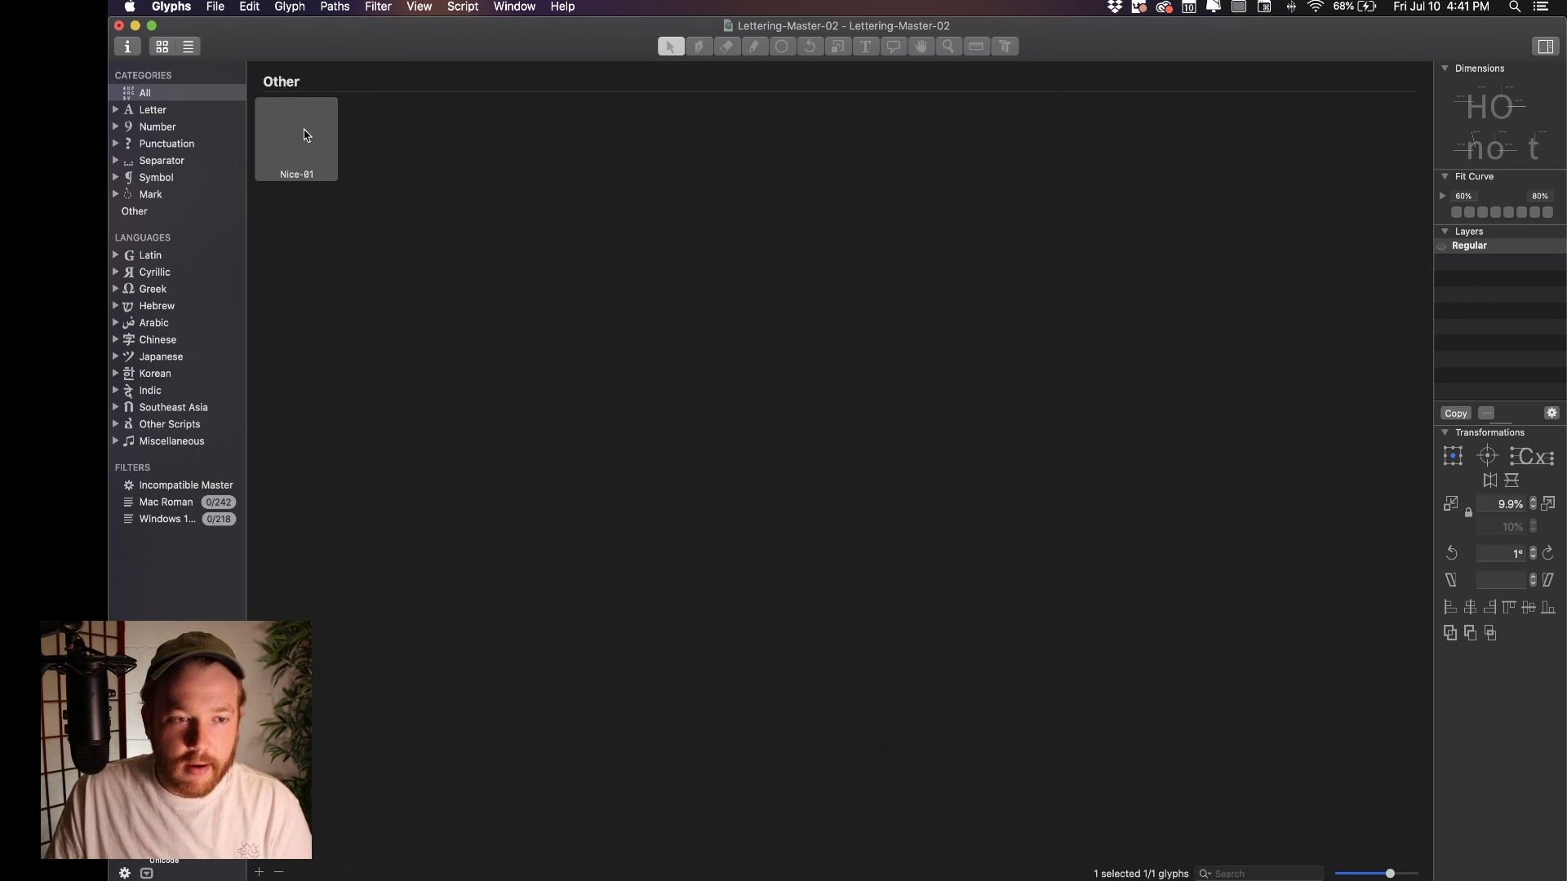
pyautogui.doubleClick(307, 135)
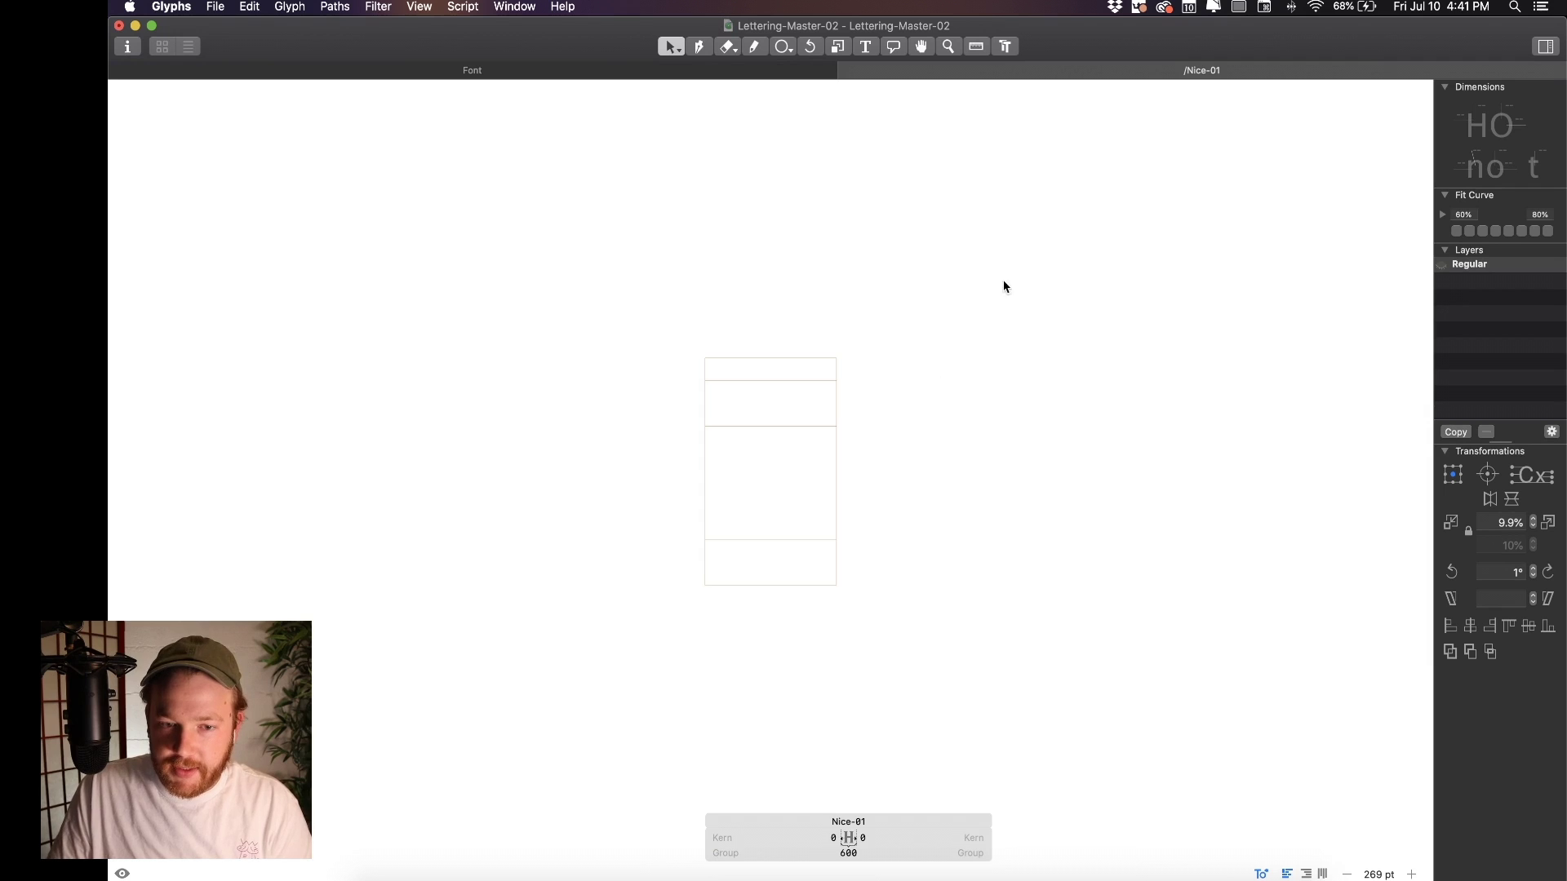
pyautogui.scroll(5, 764, 471)
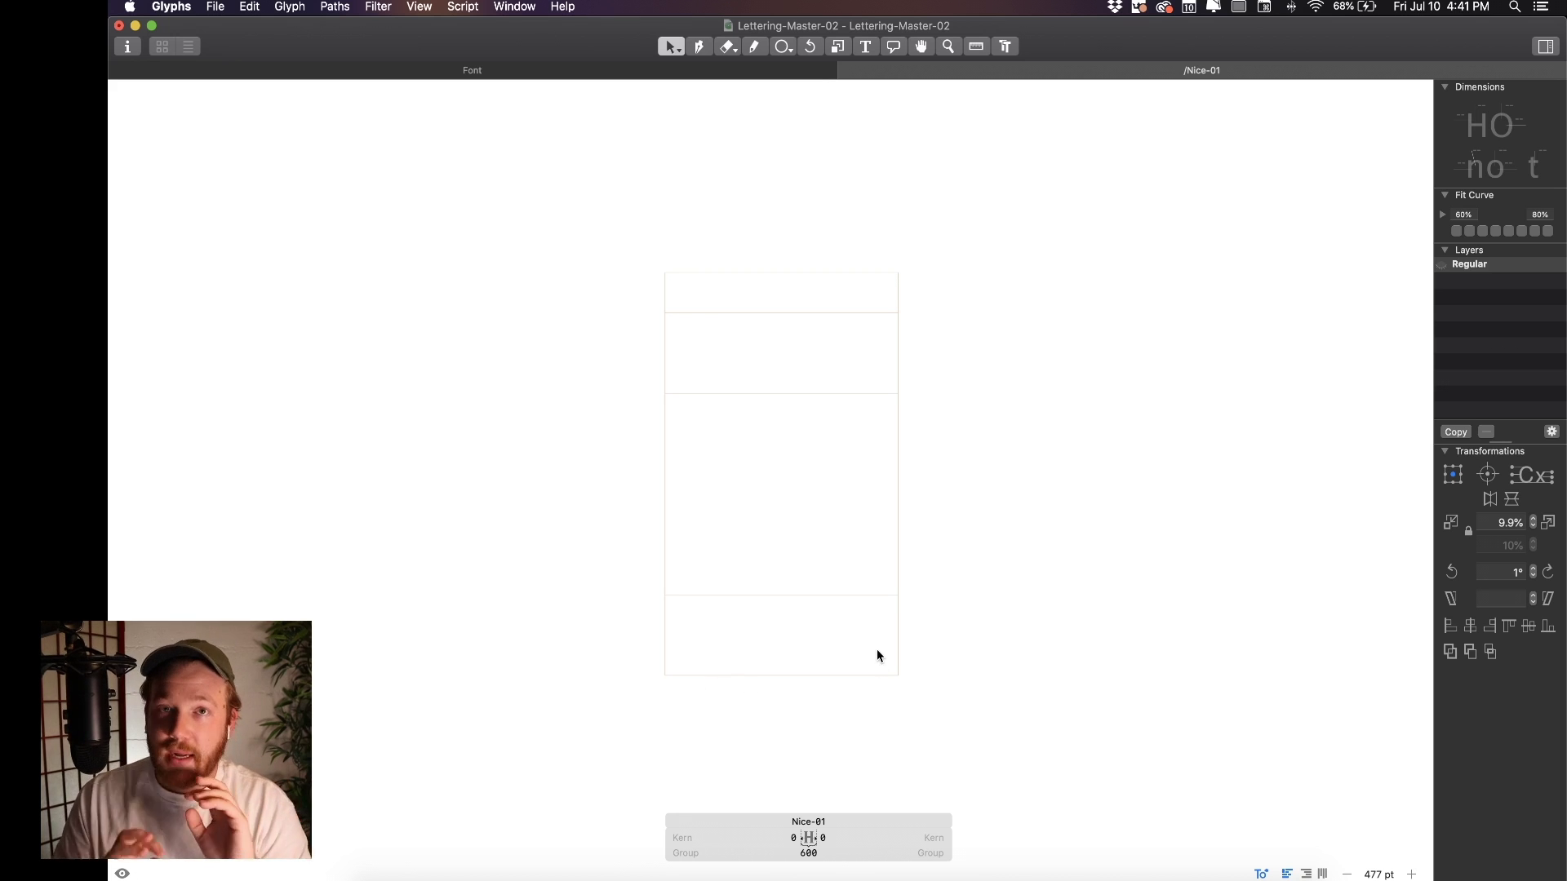
# Set the Regular master's ascender metric to 2000 in the font info
pyautogui.press('super+i')
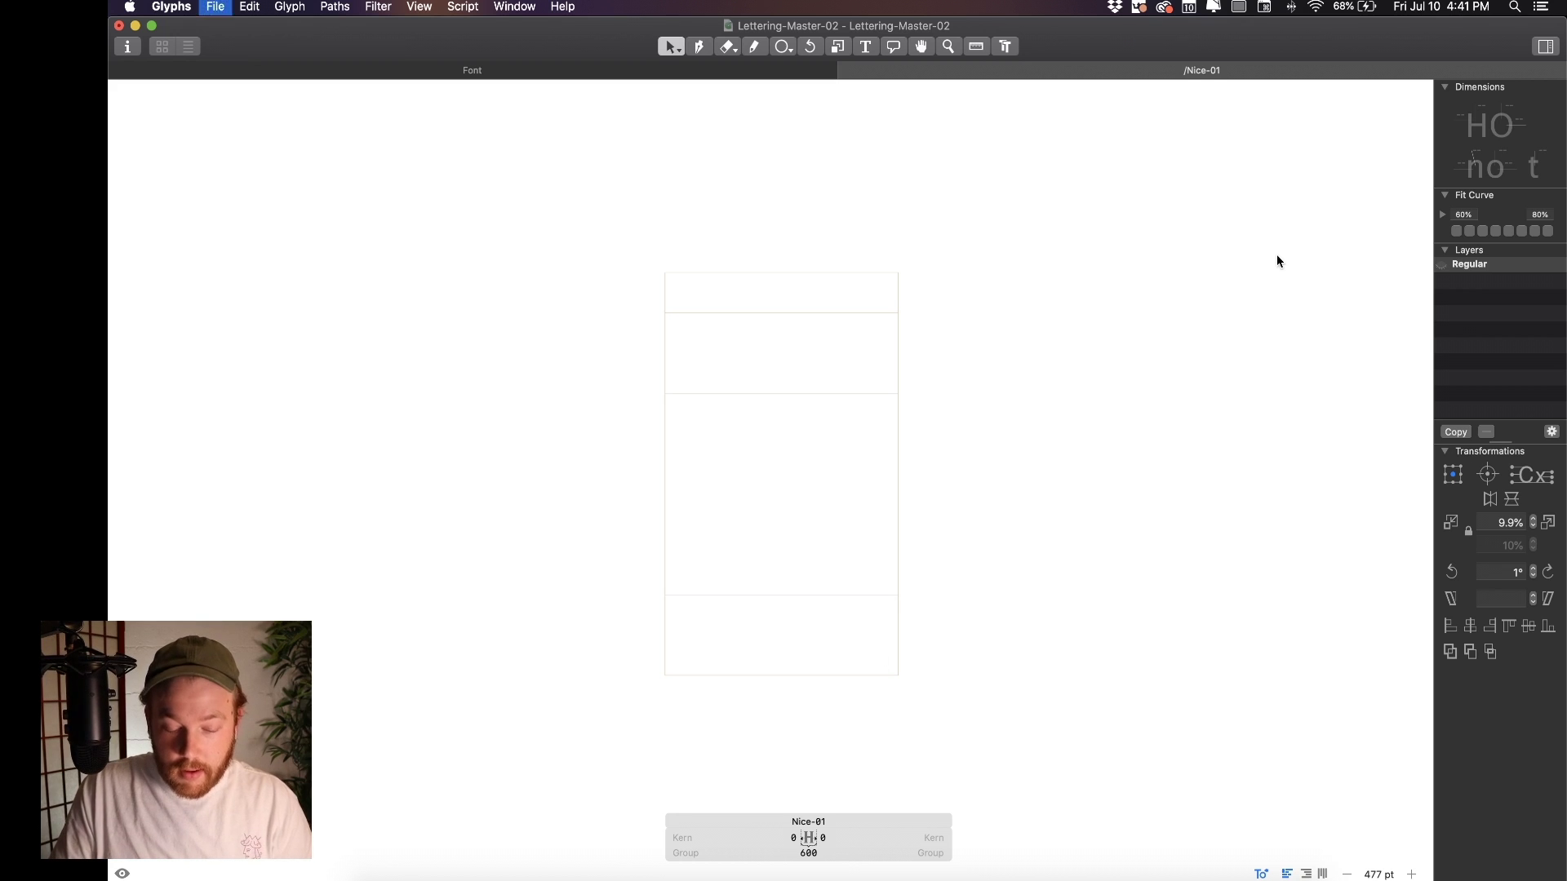
pyautogui.press('super+i')
pyautogui.moveTo(796, 49); pyautogui.dragTo(886, 59)
pyautogui.click(745, 64)
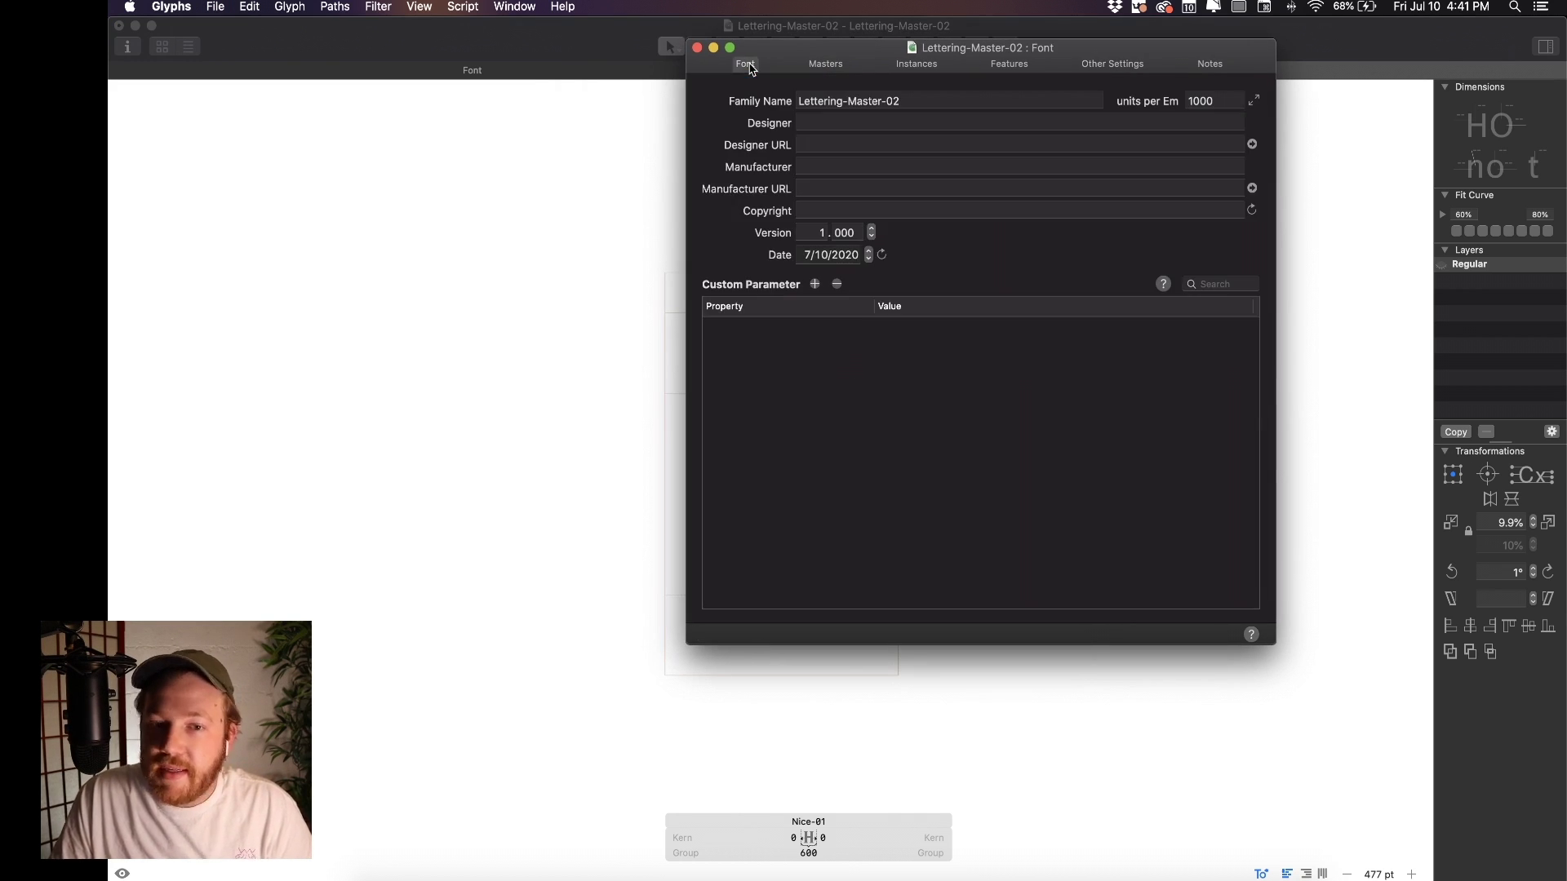
pyautogui.click(818, 65)
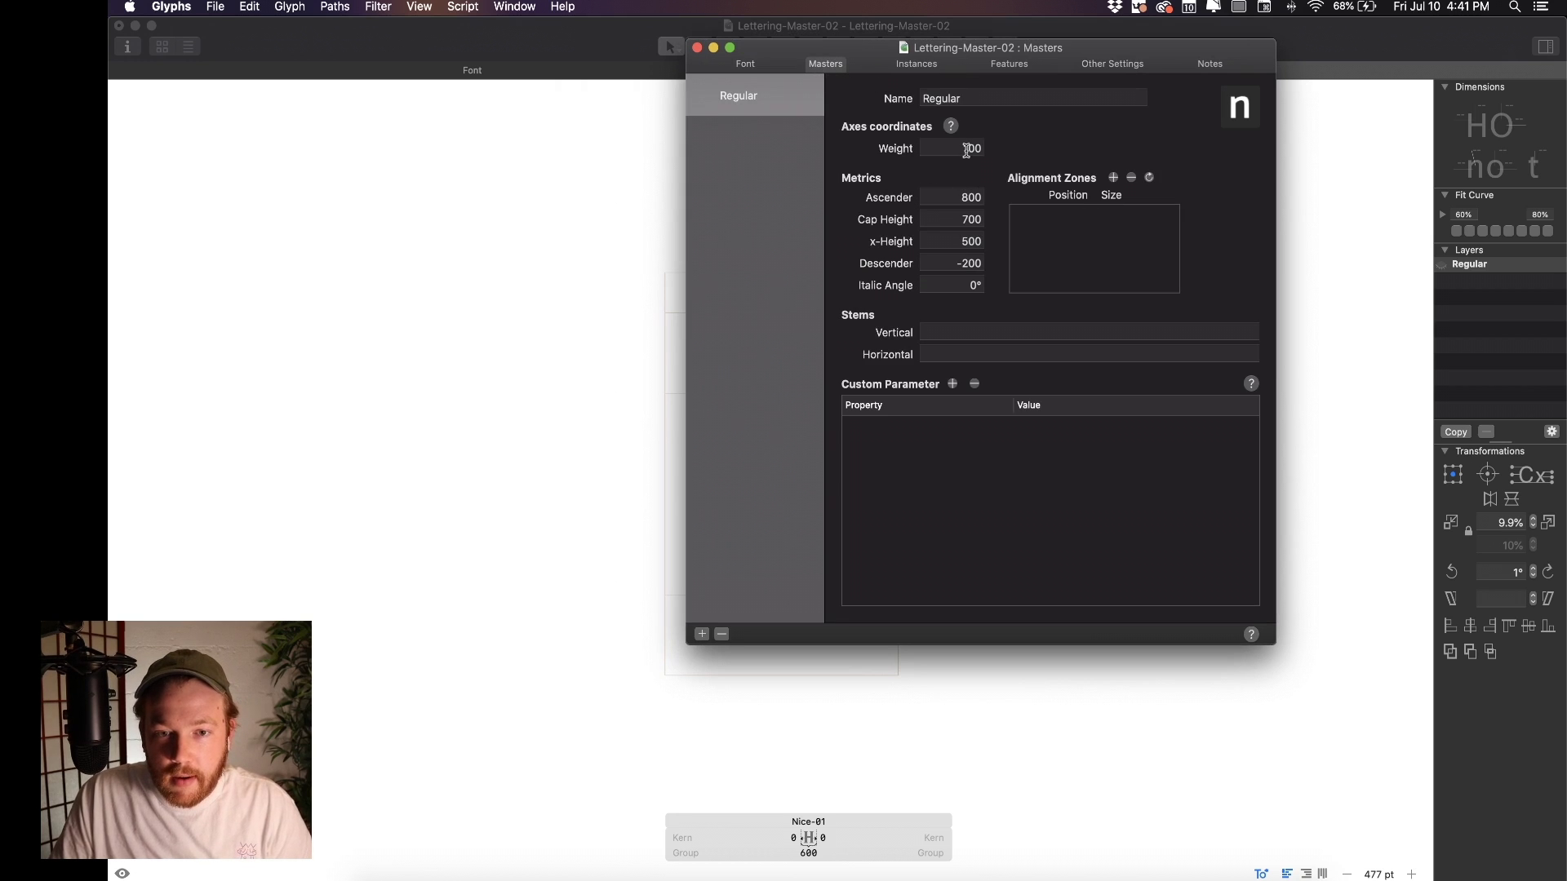
pyautogui.click(964, 145)
pyautogui.click(960, 198)
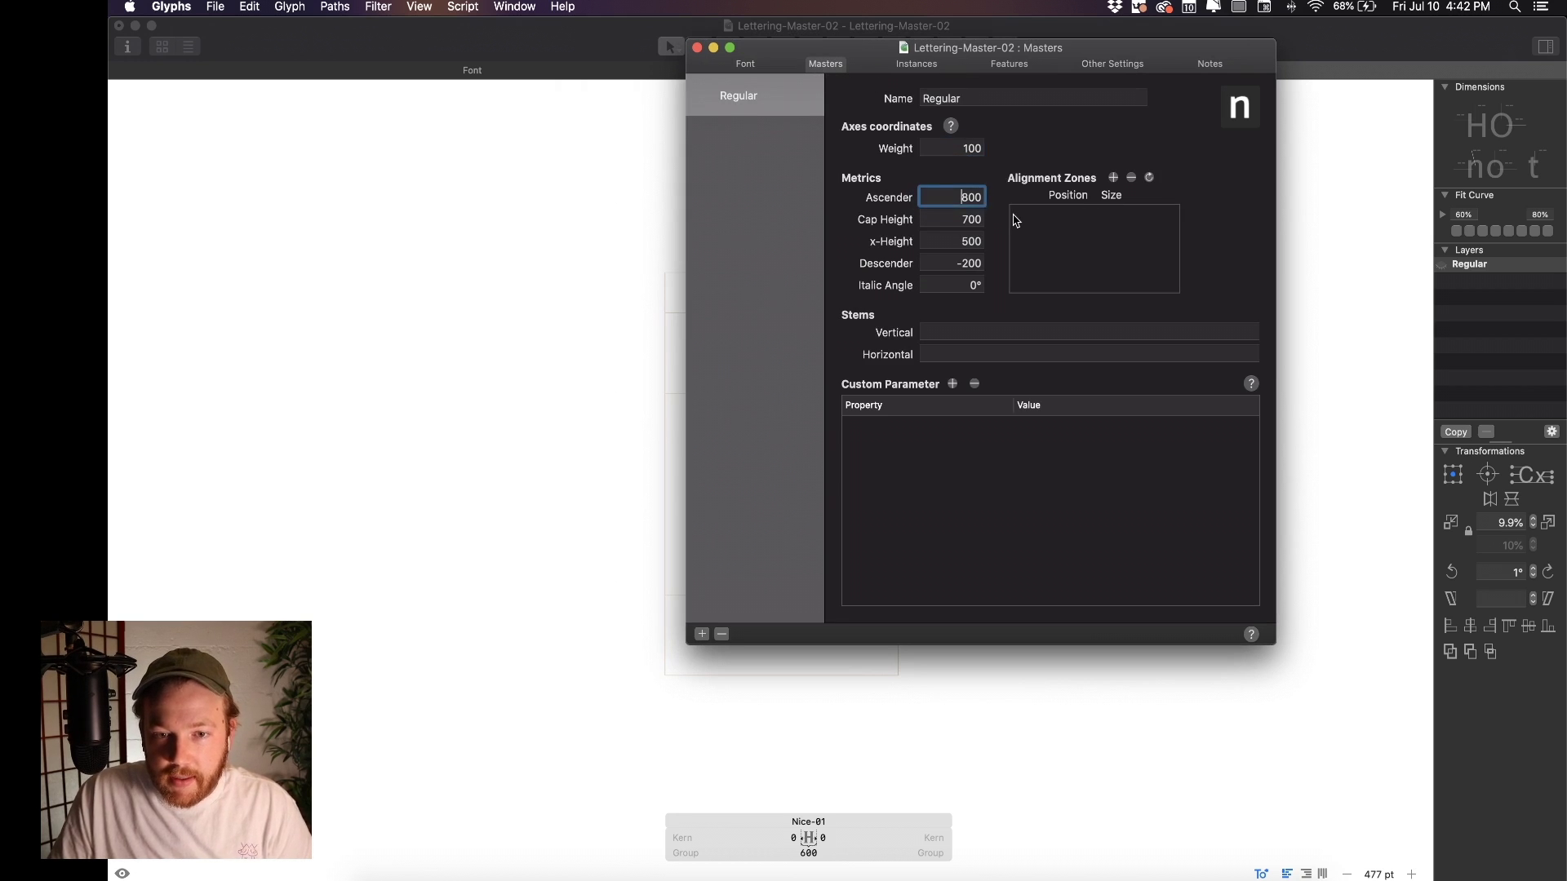
pyautogui.press('super+a')
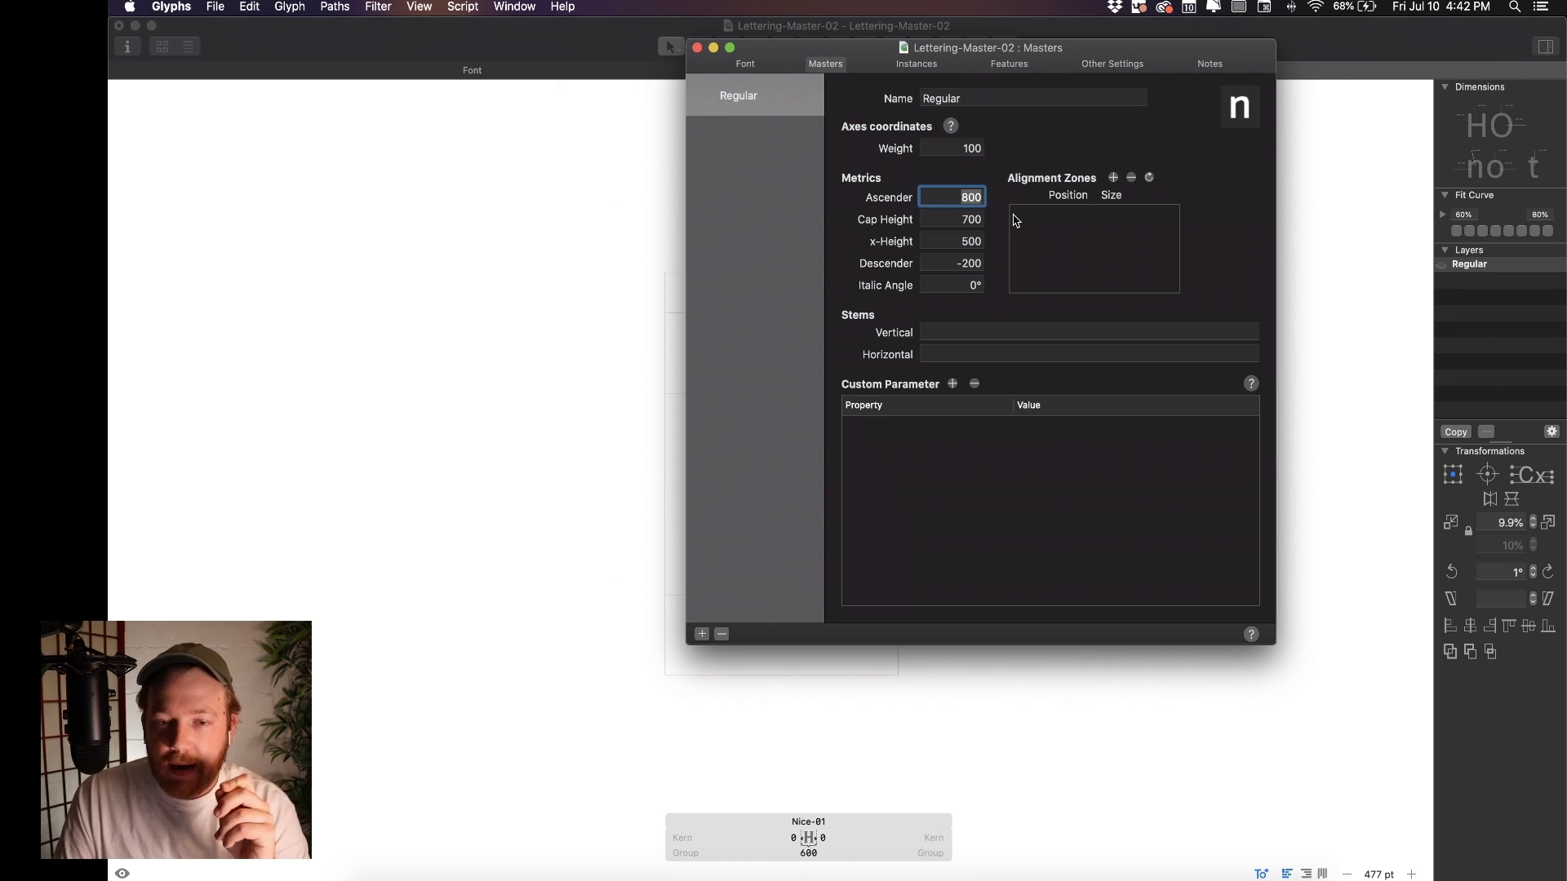
pyautogui.write('2000')
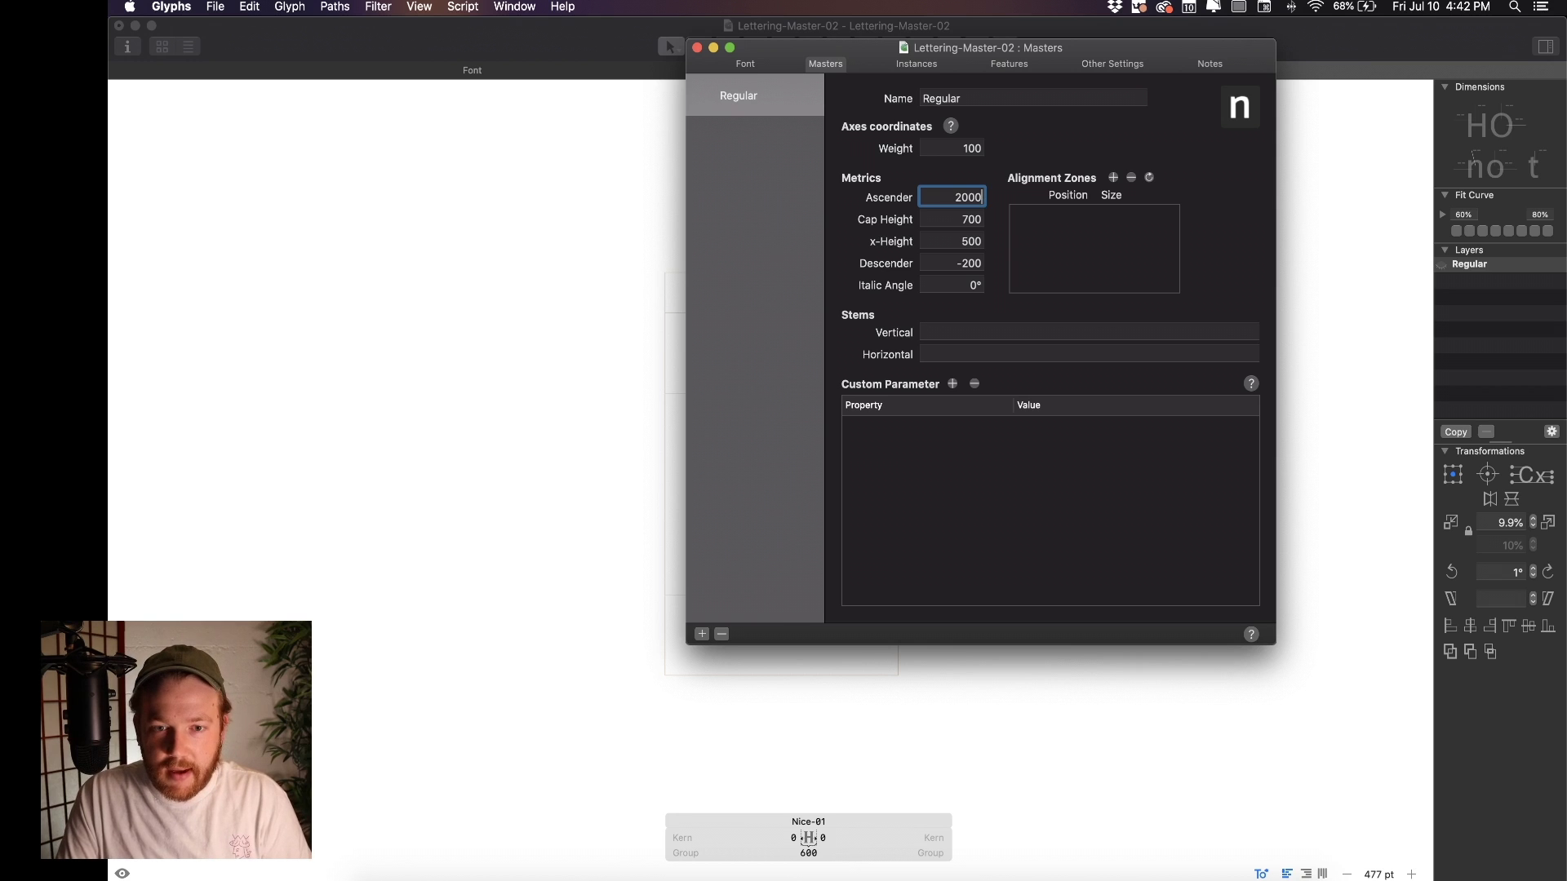
pyautogui.press('Tab')
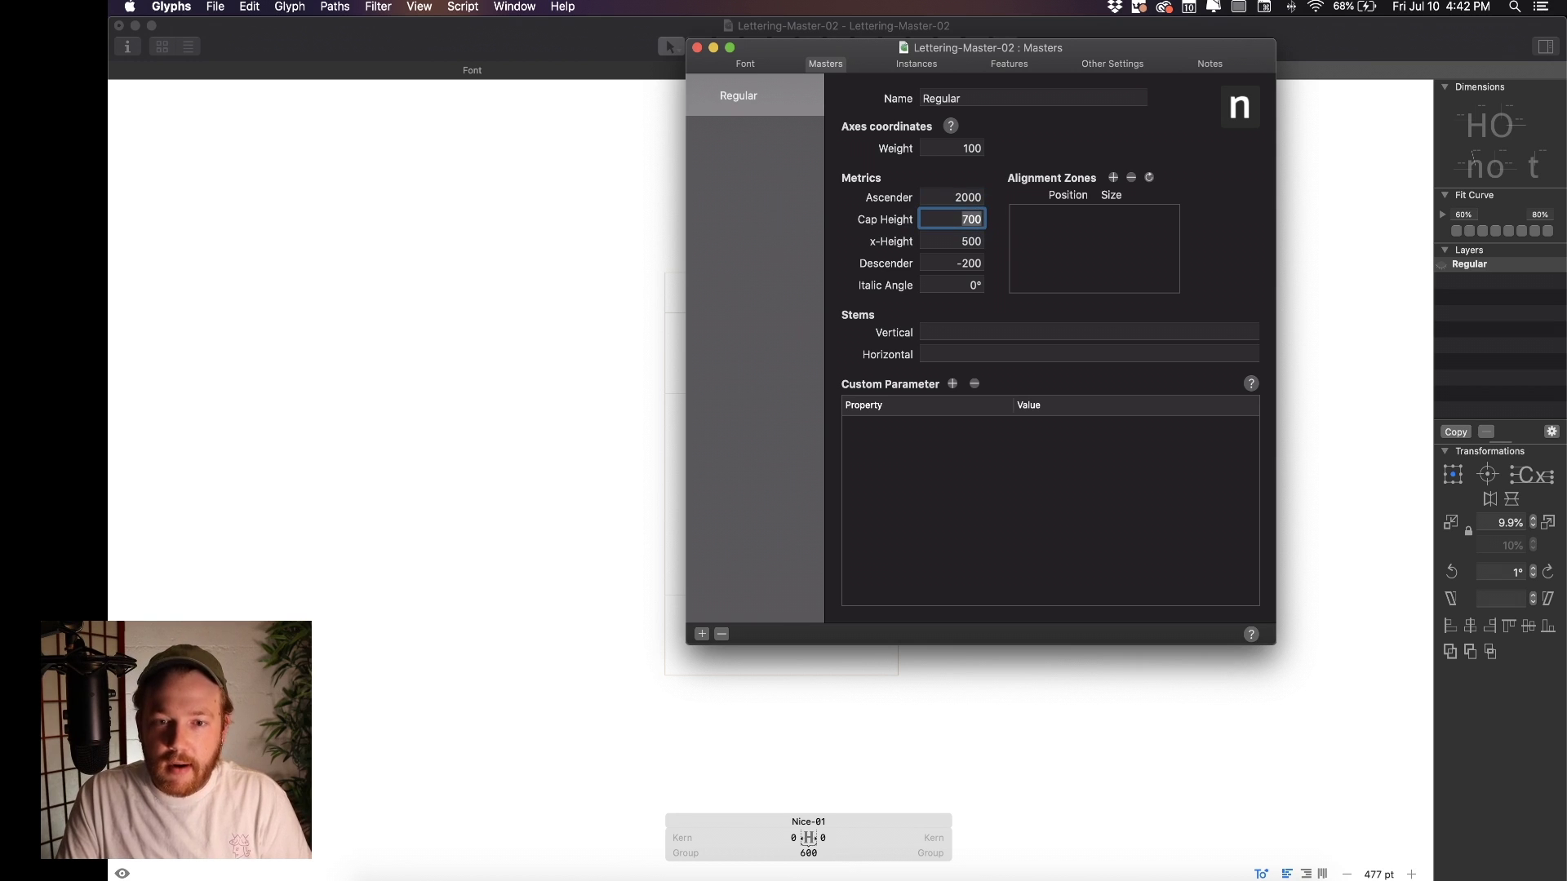
# Set the Regular master's cap height to 2000 and its x-height and descender to 0, and close the font info
pyautogui.write('2000')
pyautogui.press('Tab')
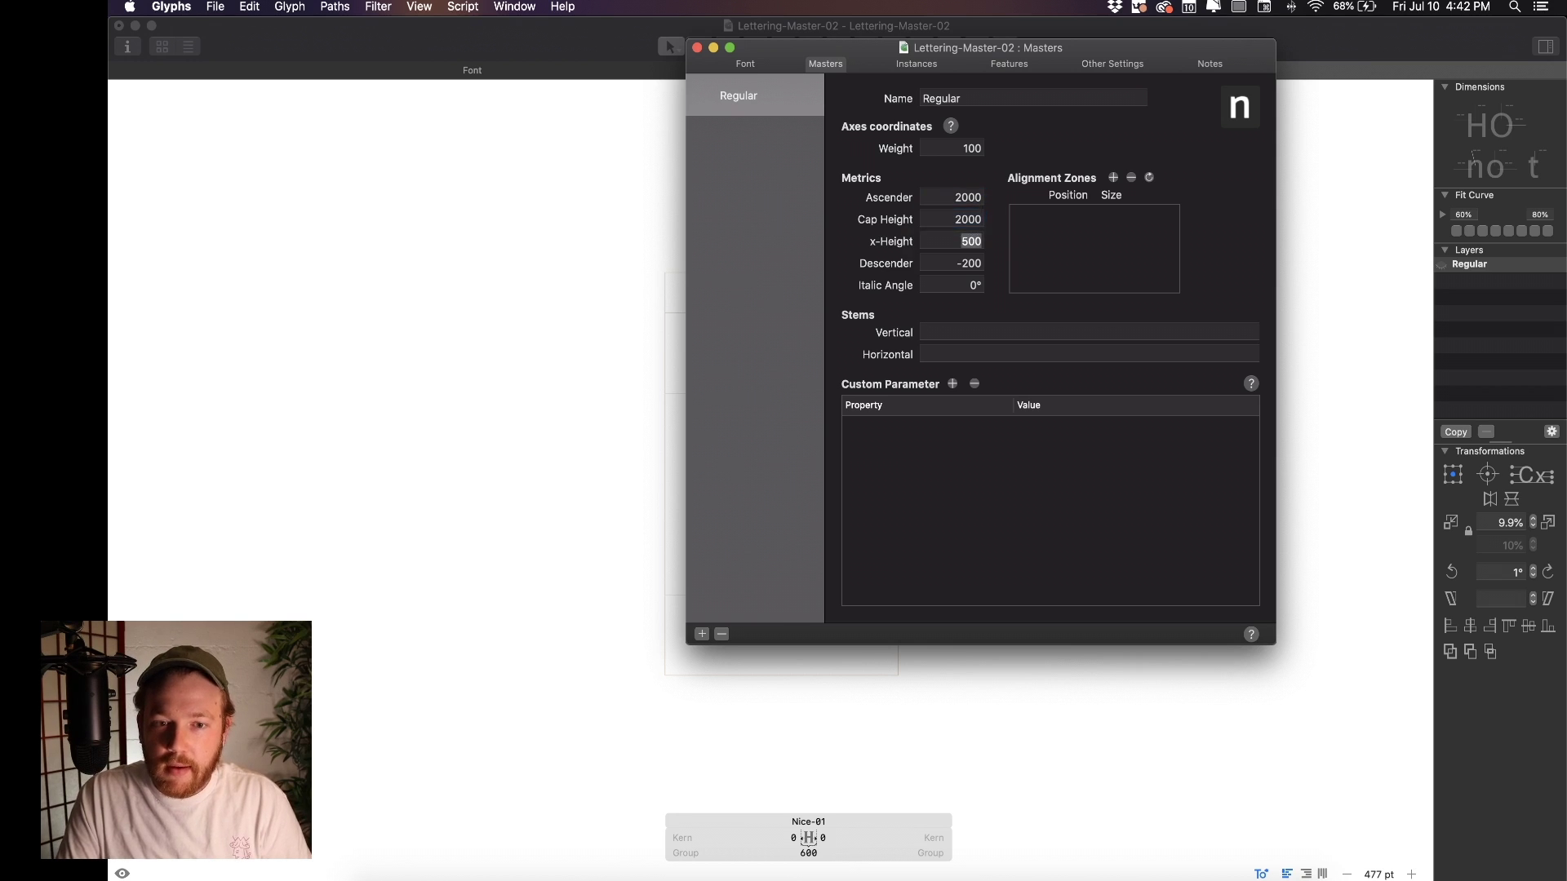
pyautogui.write('0')
pyautogui.press('Tab')
pyautogui.write('0')
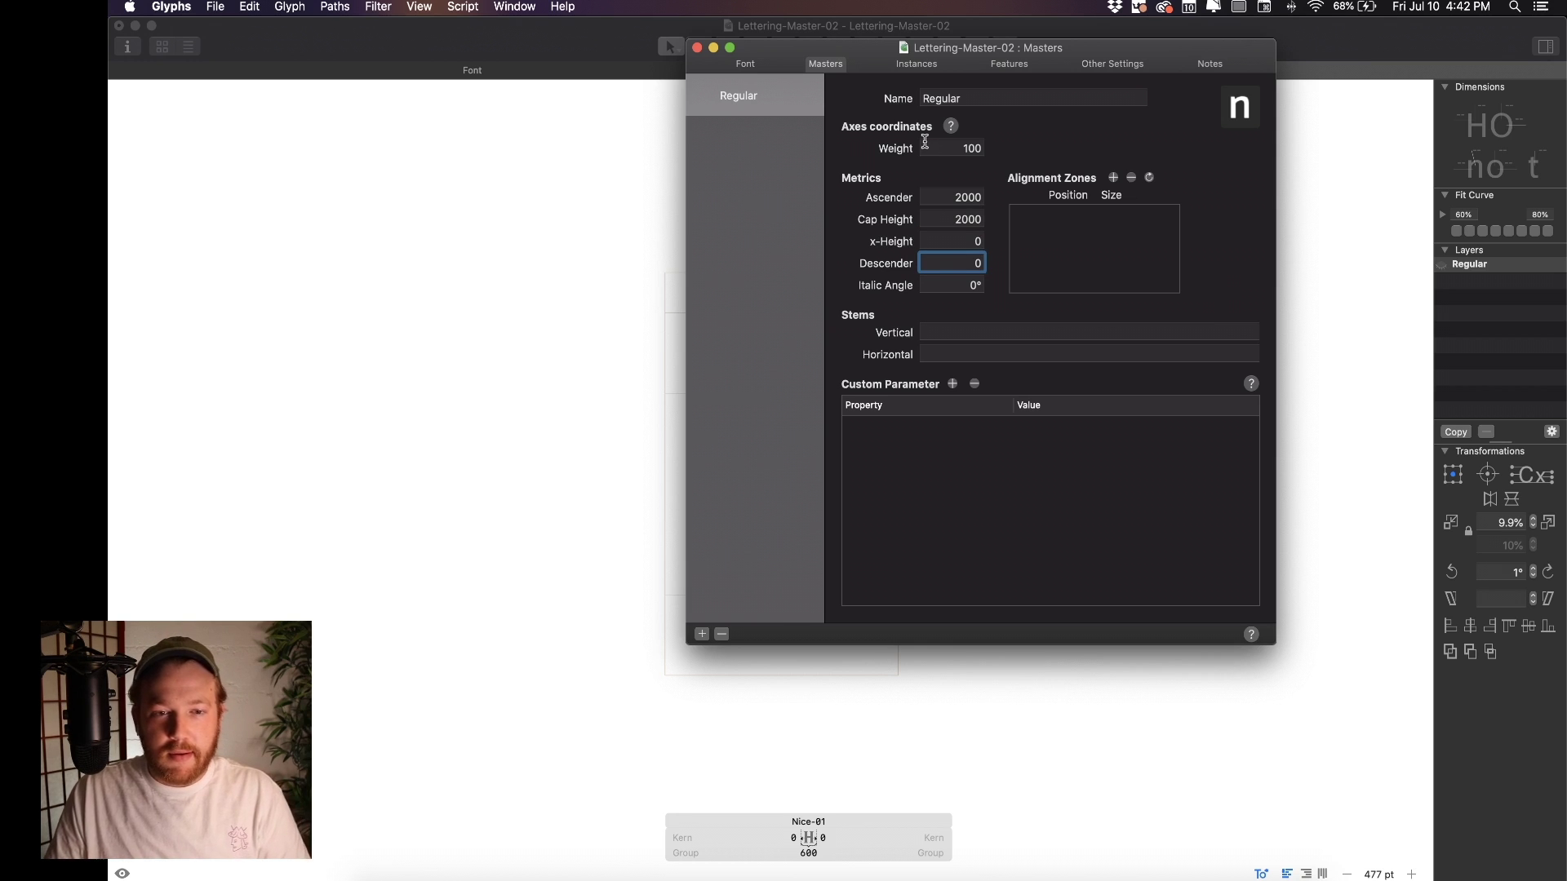
pyautogui.click(751, 231)
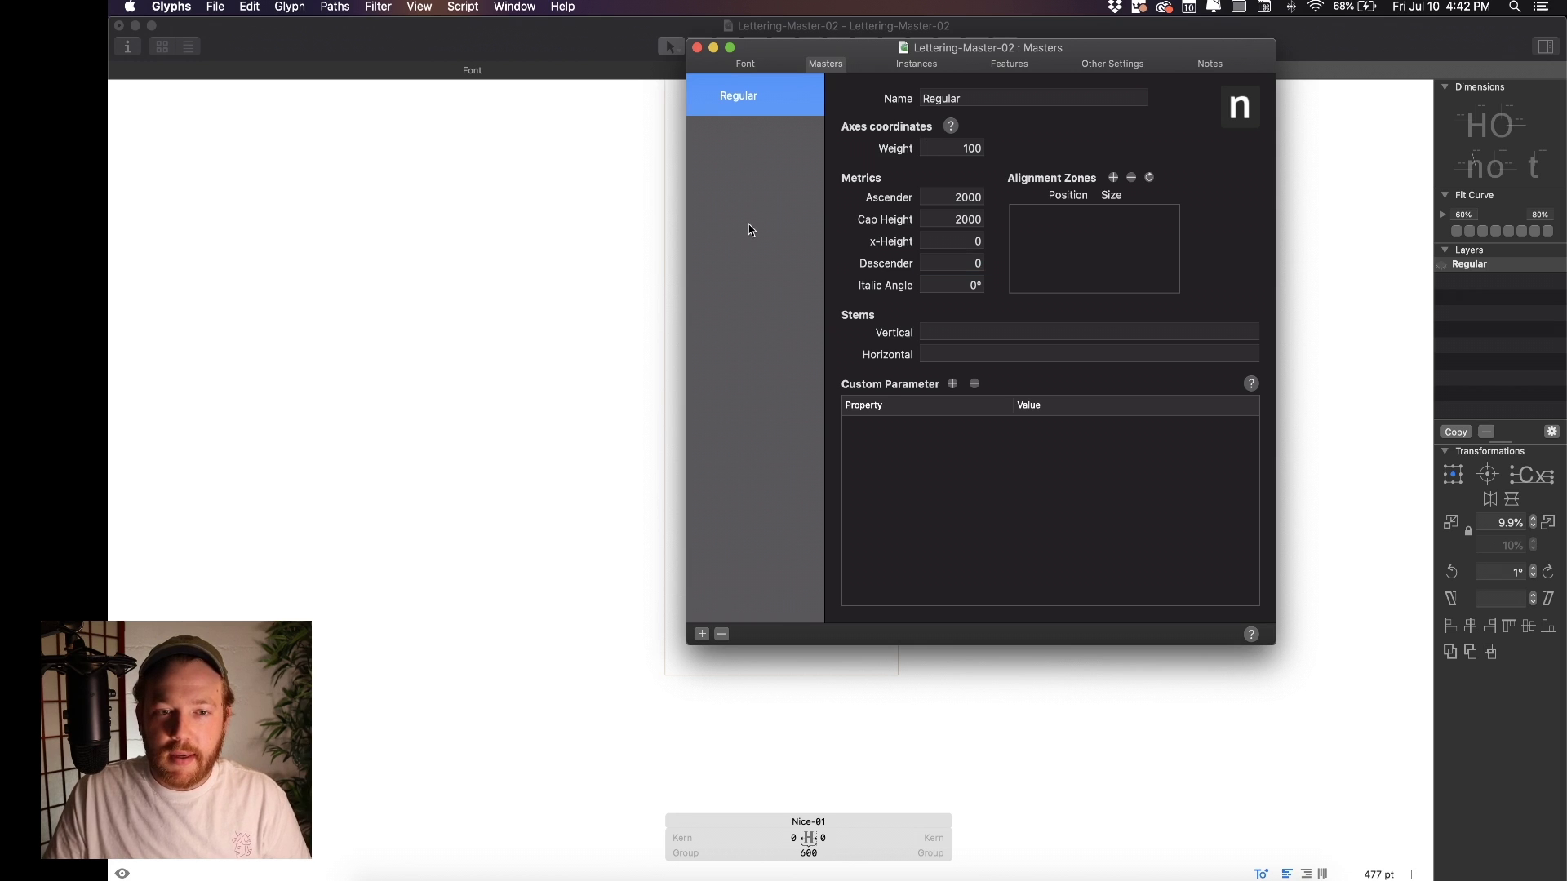
pyautogui.click(697, 49)
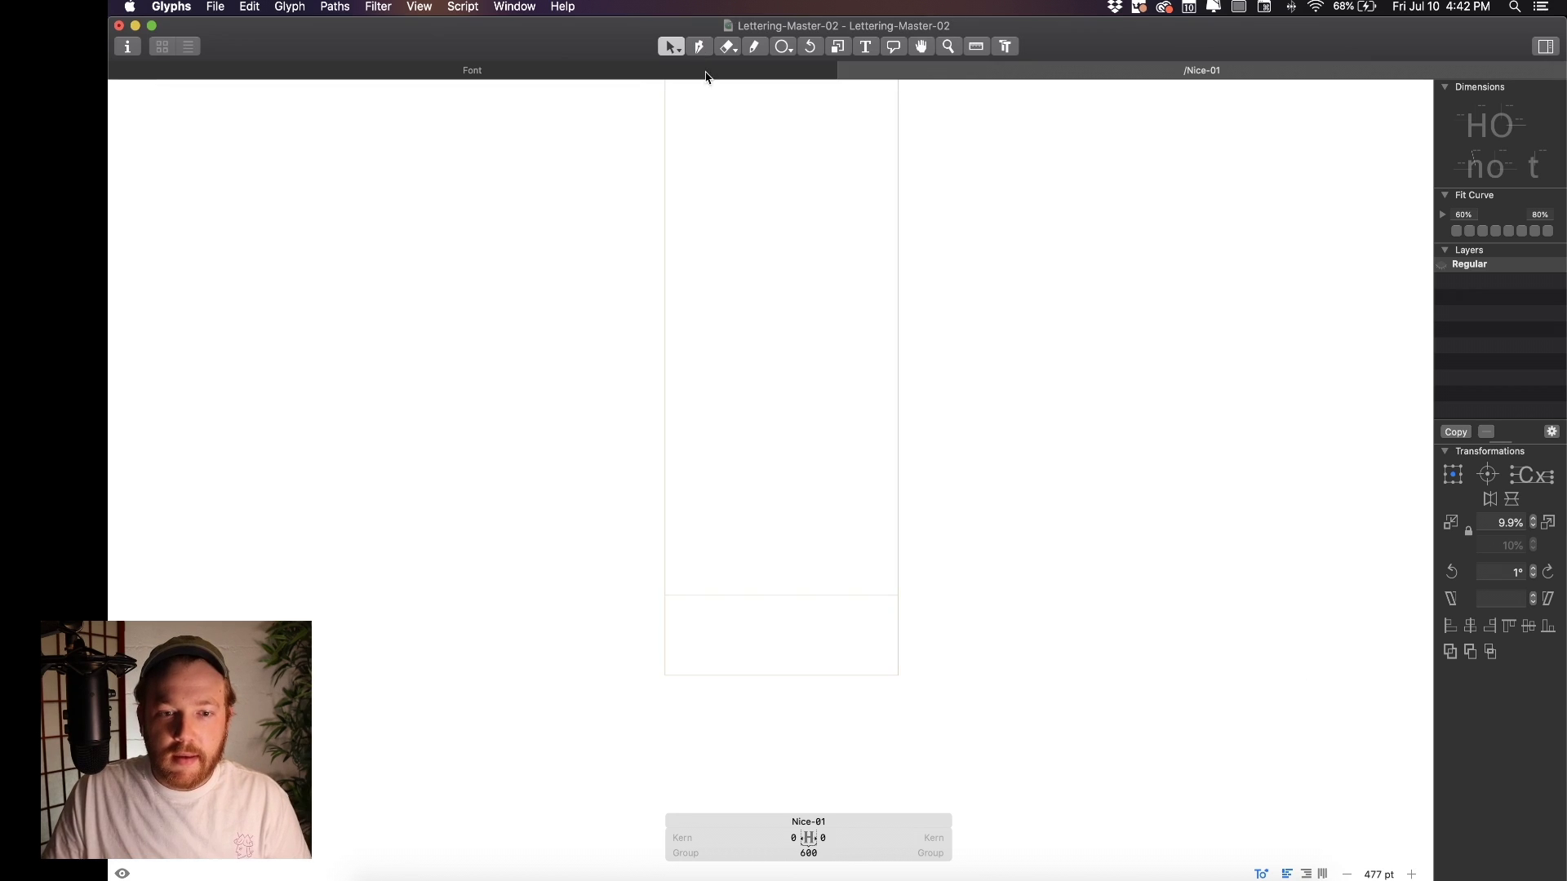
# Set the Nice-01 glyph's width to 2000
pyautogui.press('super+minus')
pyautogui.scroll(3, 750, 351)
pyautogui.press('super+minus')
pyautogui.scroll(2, 765, 373)
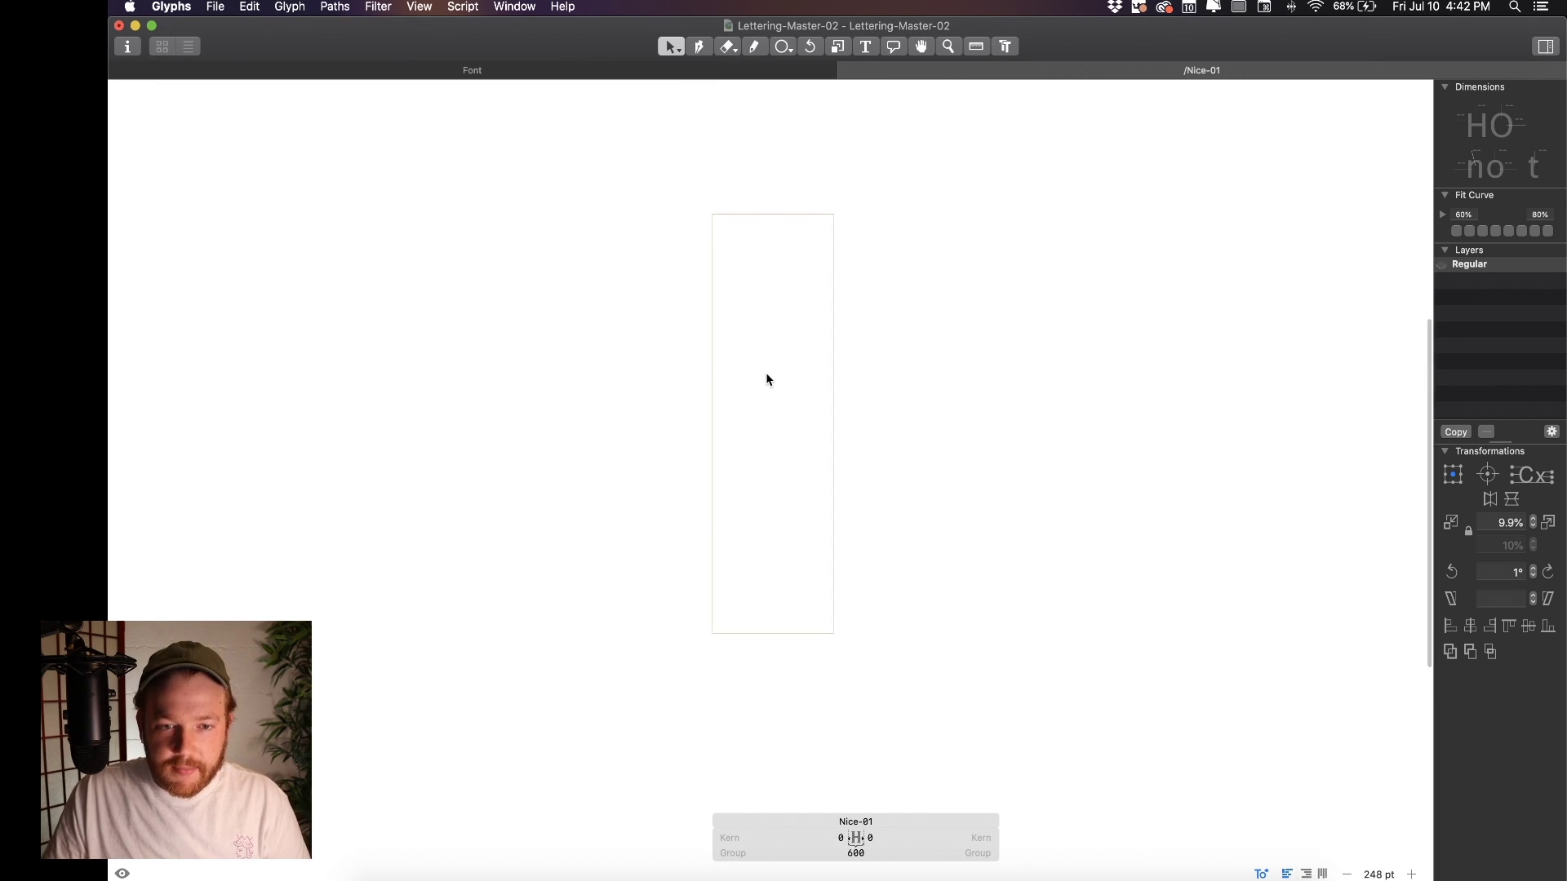
pyautogui.click(855, 852)
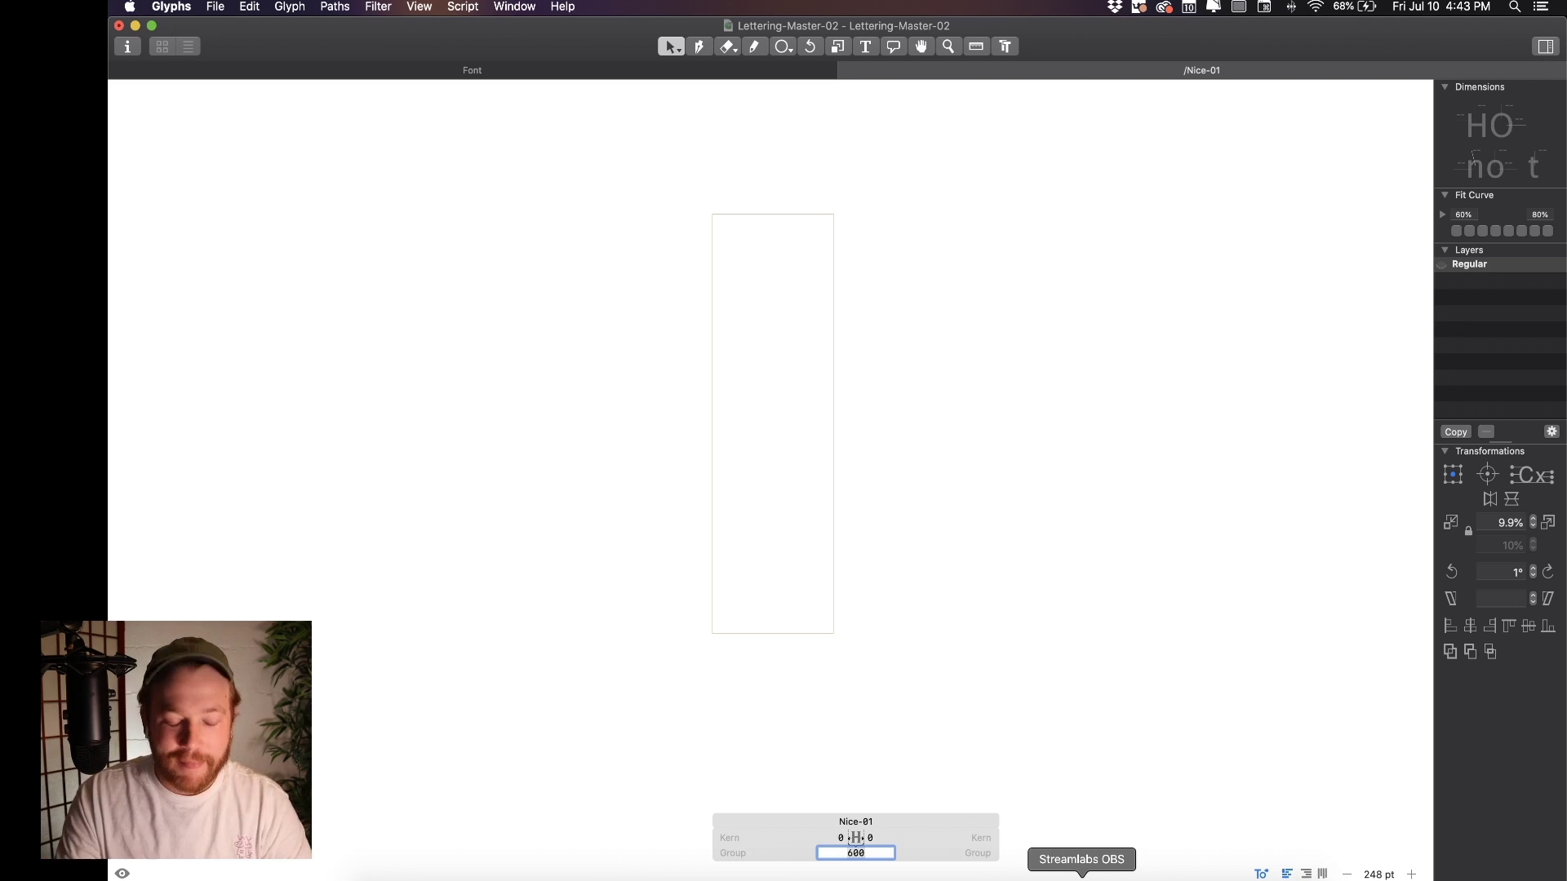
pyautogui.write('2000')
pyautogui.press('Return')
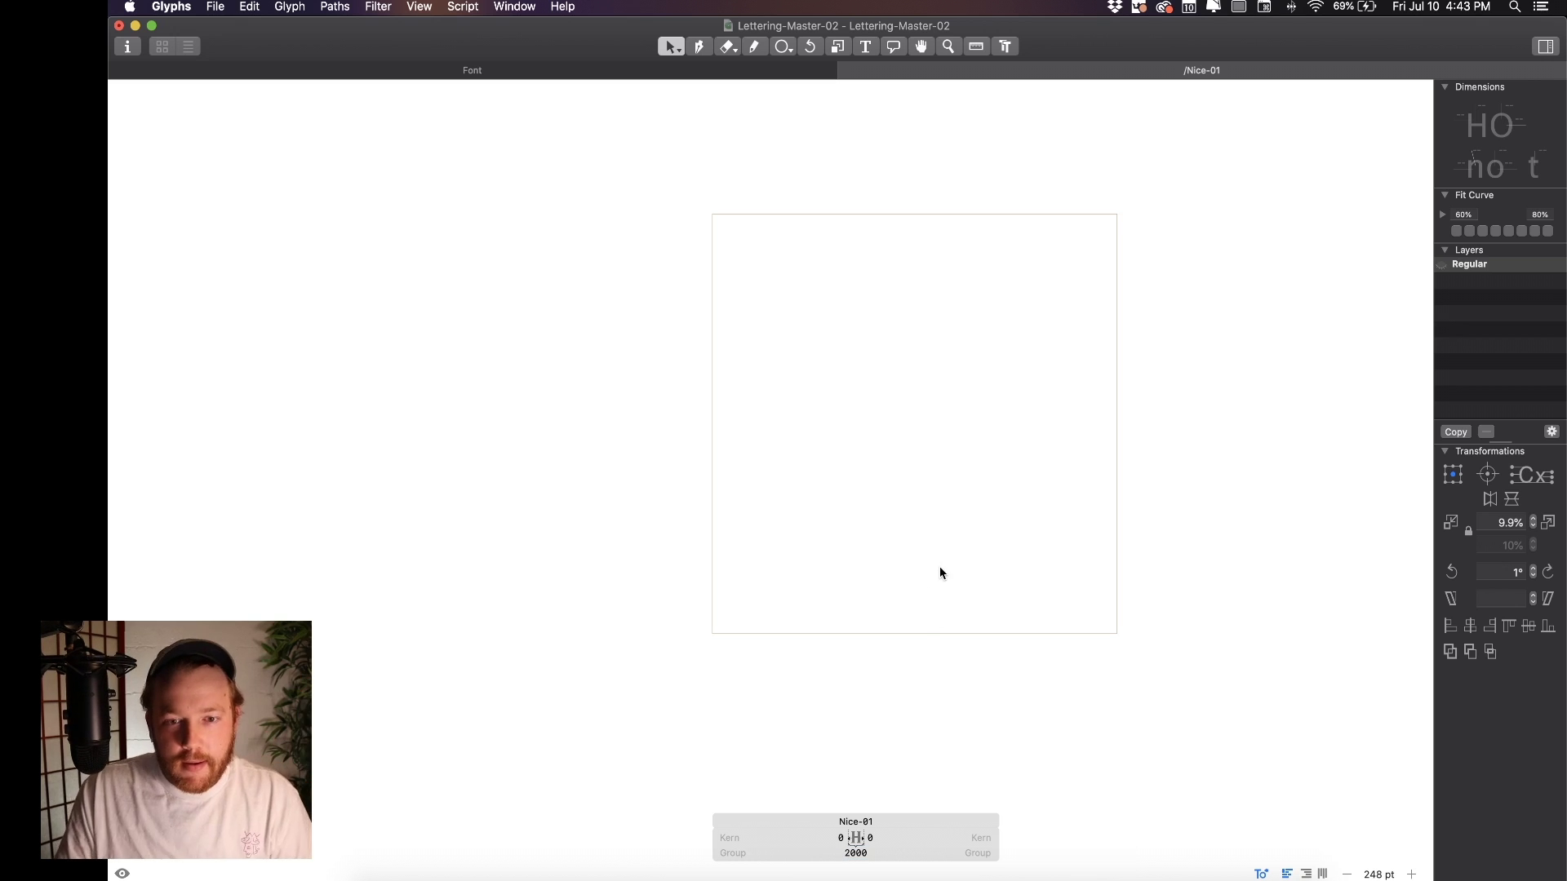
# Place the sketch Untitled_Artwork 49.png from the Downloads folder into the Nice-01 glyph as a background image
pyautogui.scroll(2, 900, 424)
pyautogui.hscroll(1, 901, 424)
pyautogui.scroll(1, 901, 424)
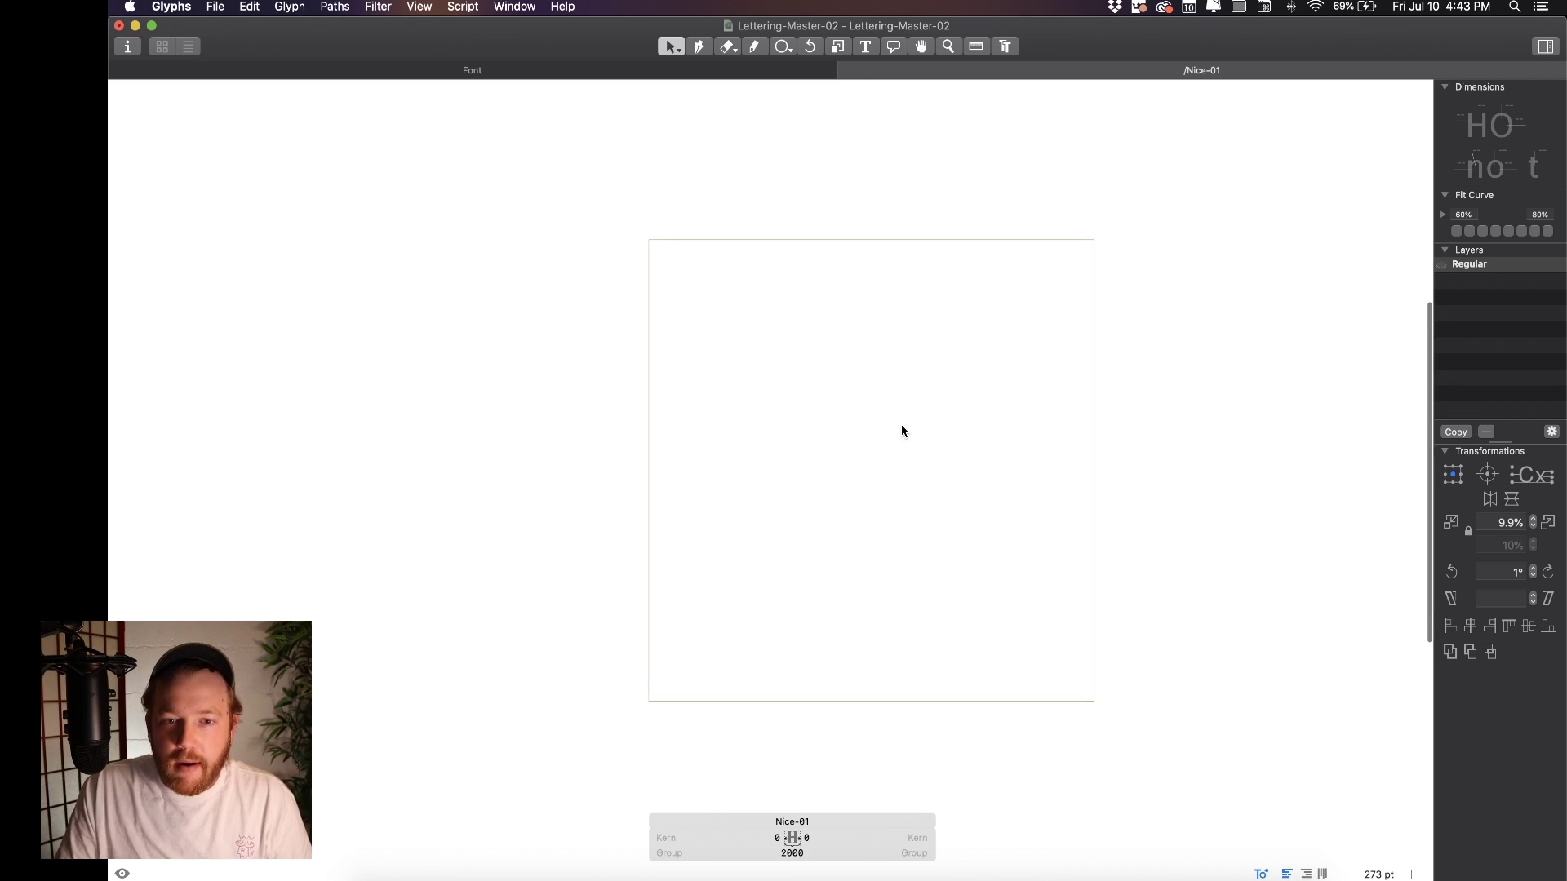
pyautogui.scroll(-2, 893, 435)
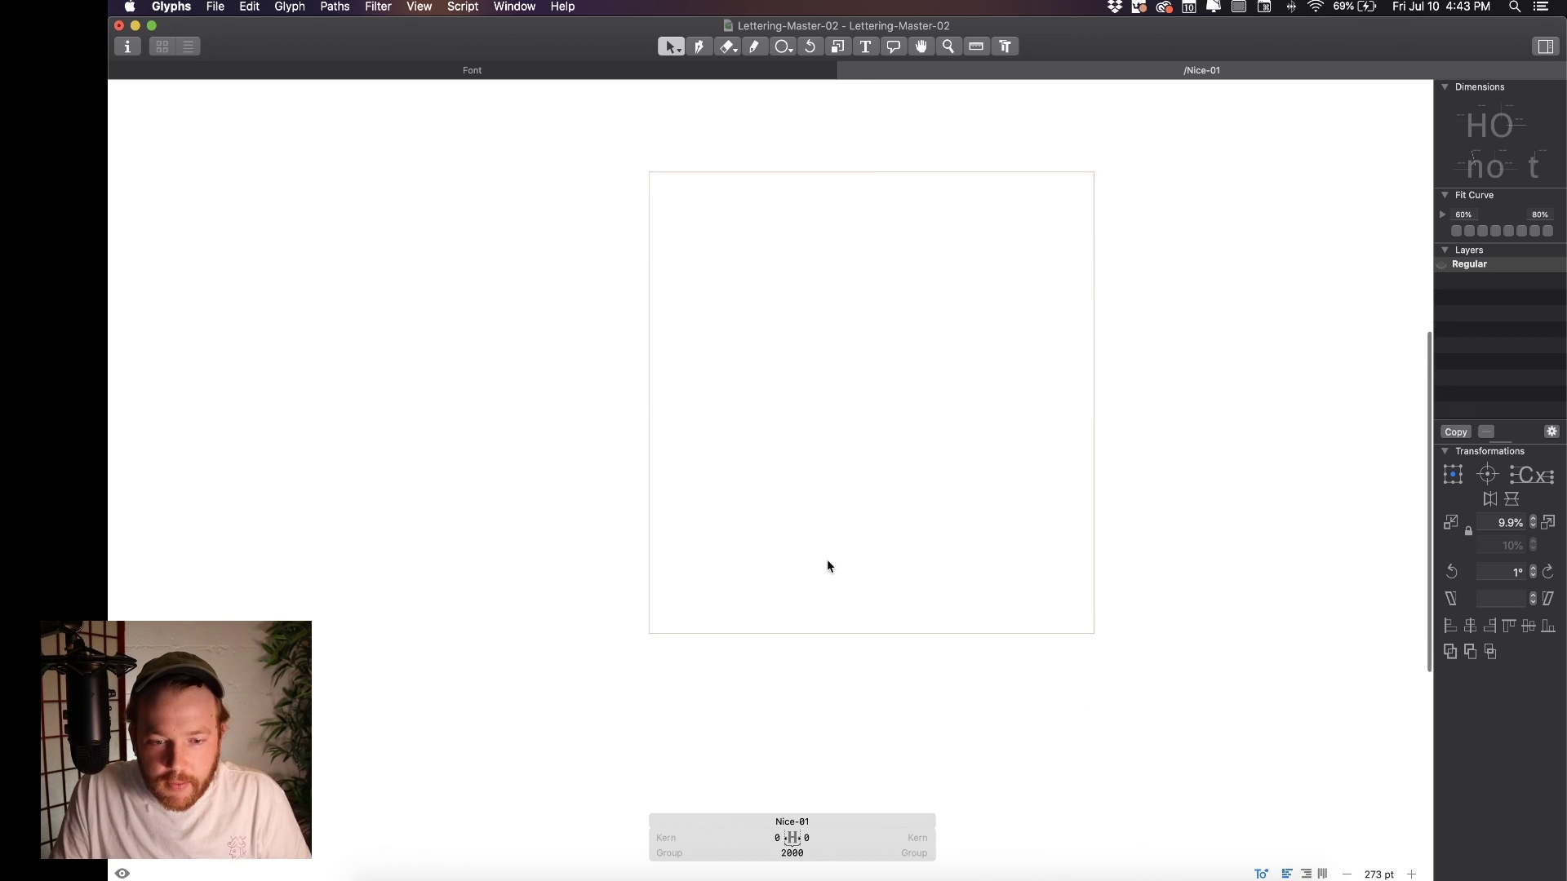
pyautogui.click(385, 876)
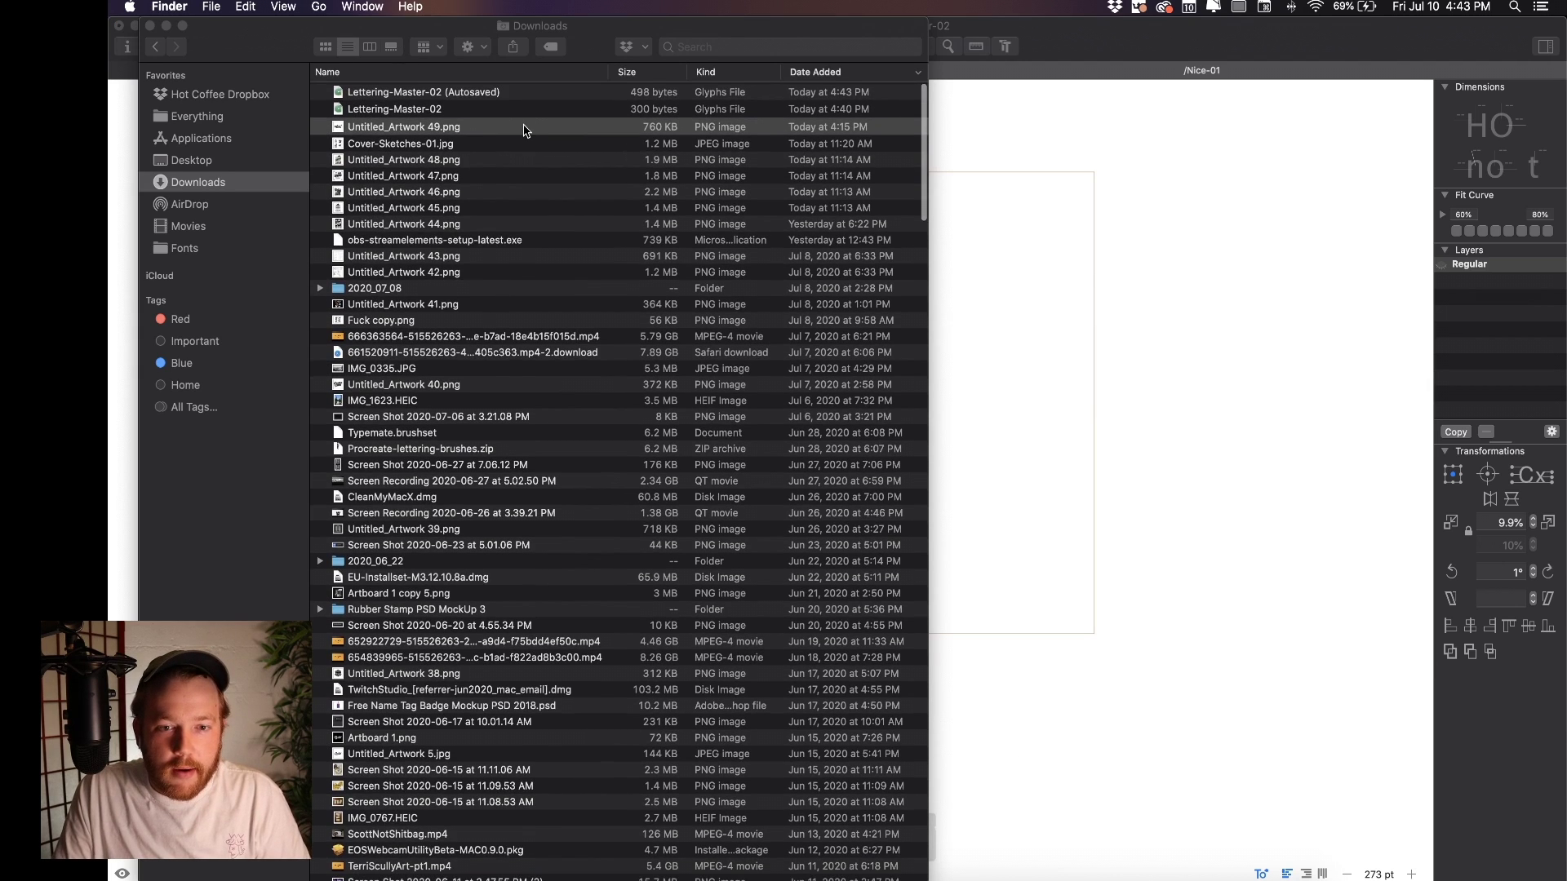
pyautogui.press('space')
pyautogui.press('space')
pyautogui.moveTo(514, 135); pyautogui.dragTo(1012, 305)
pyautogui.click(858, 494)
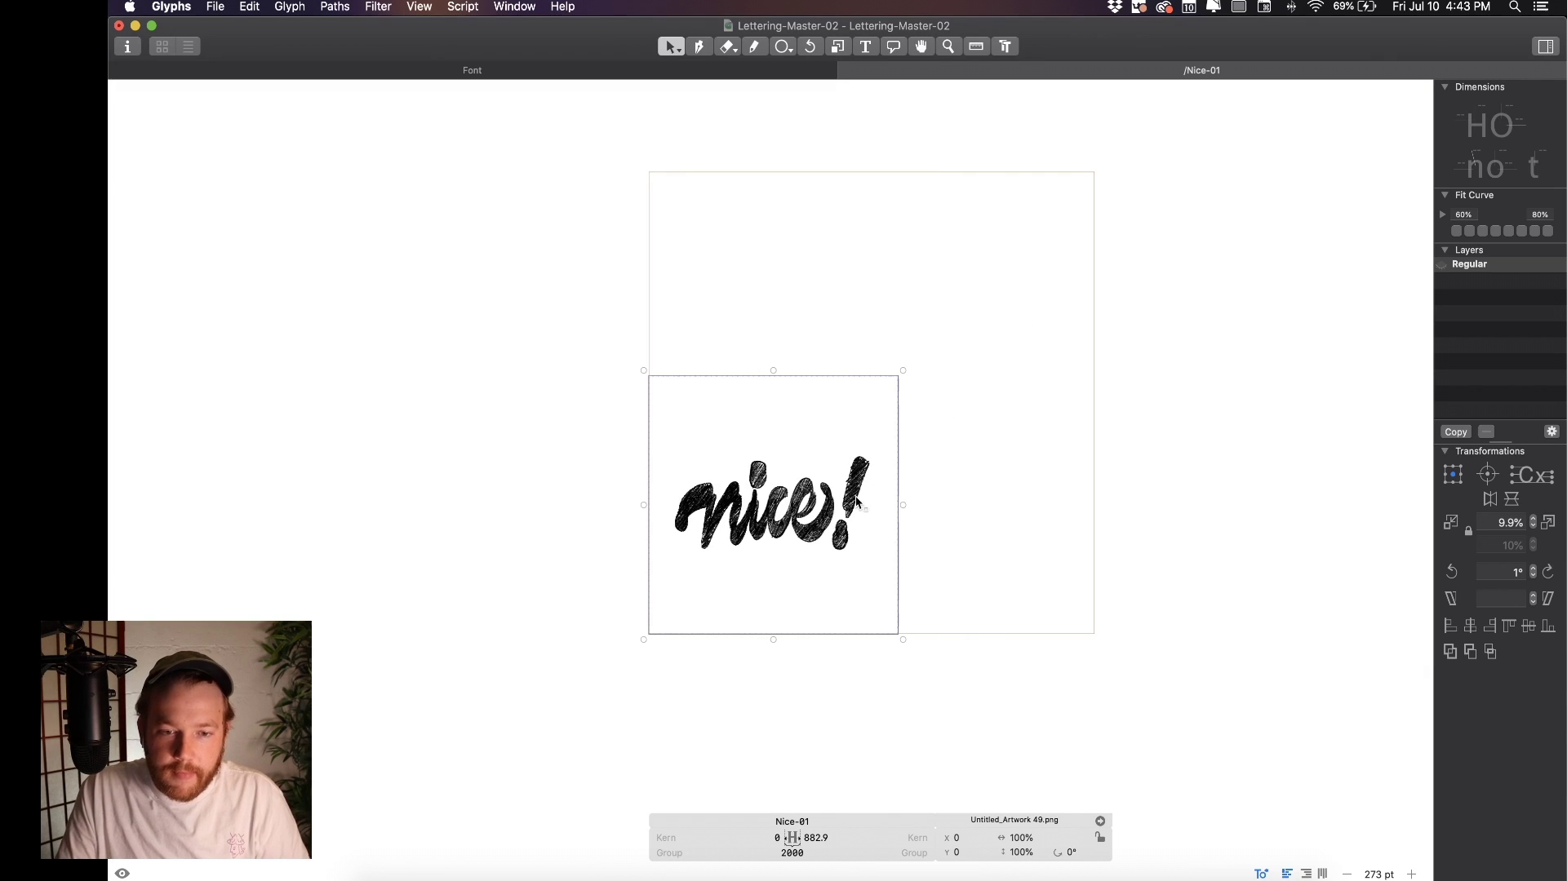
# Scale the sketch image to about 211% and move it so the lettering fills the glyph's frame
pyautogui.moveTo(902, 371); pyautogui.dragTo(989, 286)
pyautogui.press('super+z')
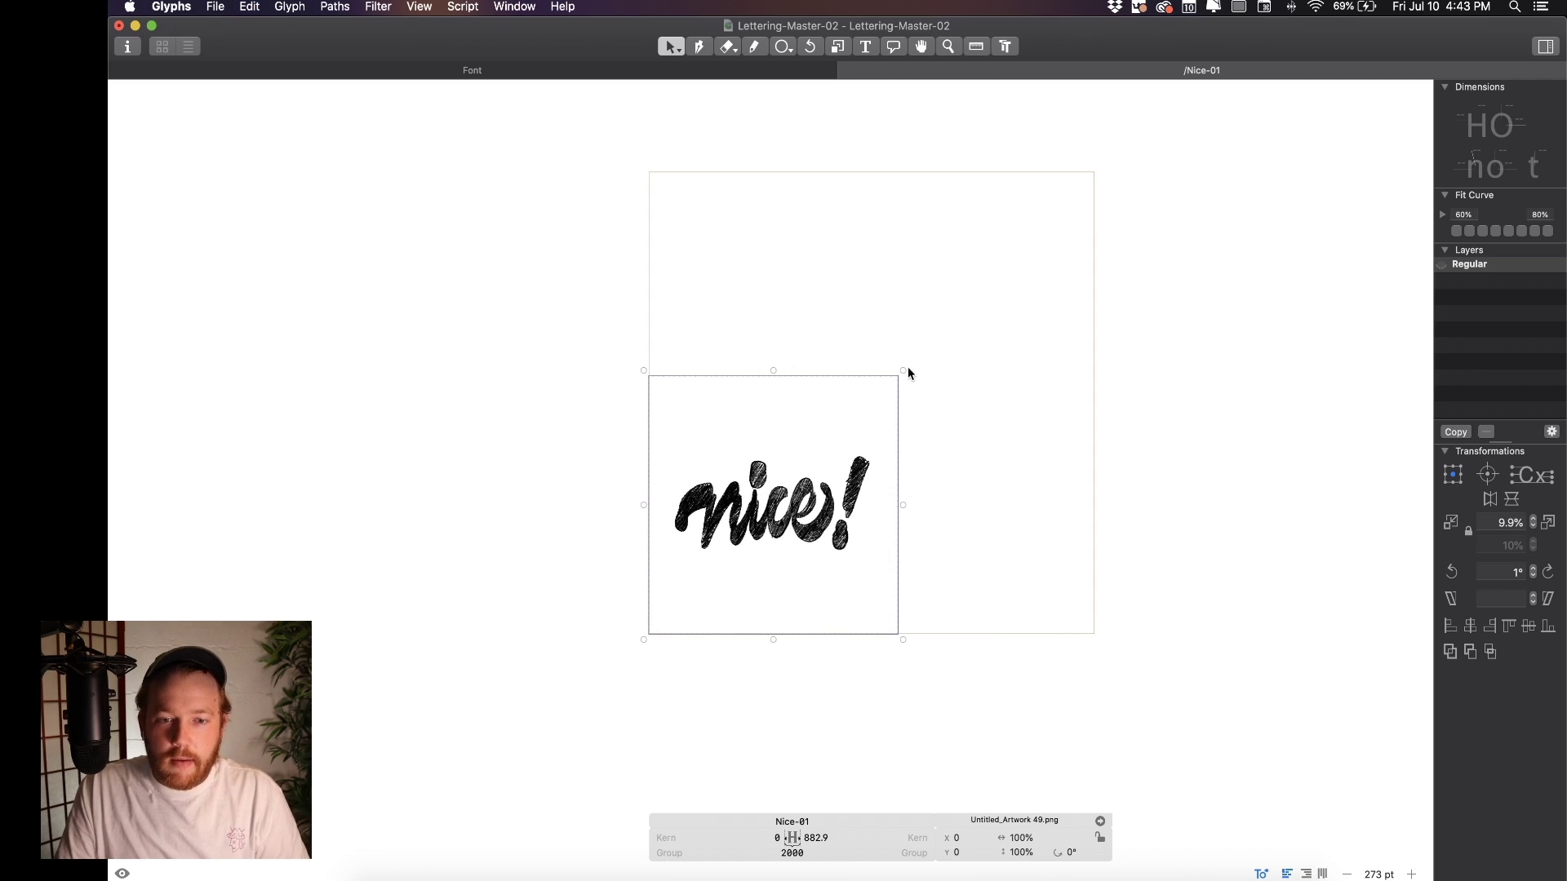
pyautogui.moveTo(903, 370); pyautogui.dragTo(1130, 220)
pyautogui.moveTo(1051, 265); pyautogui.dragTo(1035, 280)
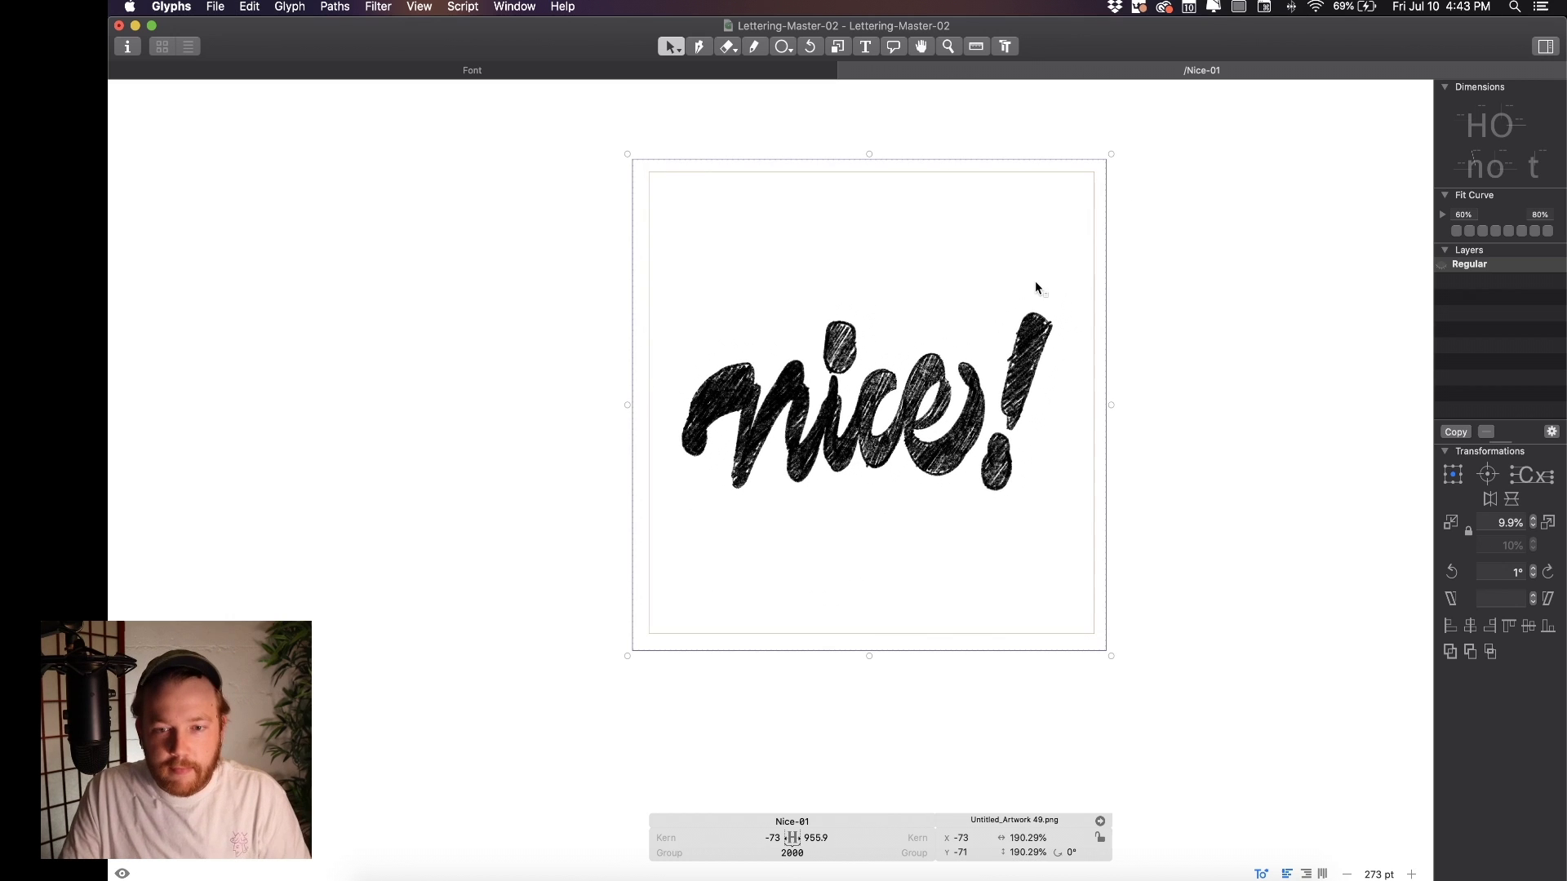
pyautogui.moveTo(1116, 150); pyautogui.dragTo(1141, 124)
pyautogui.moveTo(1095, 277)
pyautogui.mouseDown()
pyautogui.moveTo(1071, 281)
pyautogui.moveTo(1102, 277)
pyautogui.mouseUp()
pyautogui.click(1231, 302)
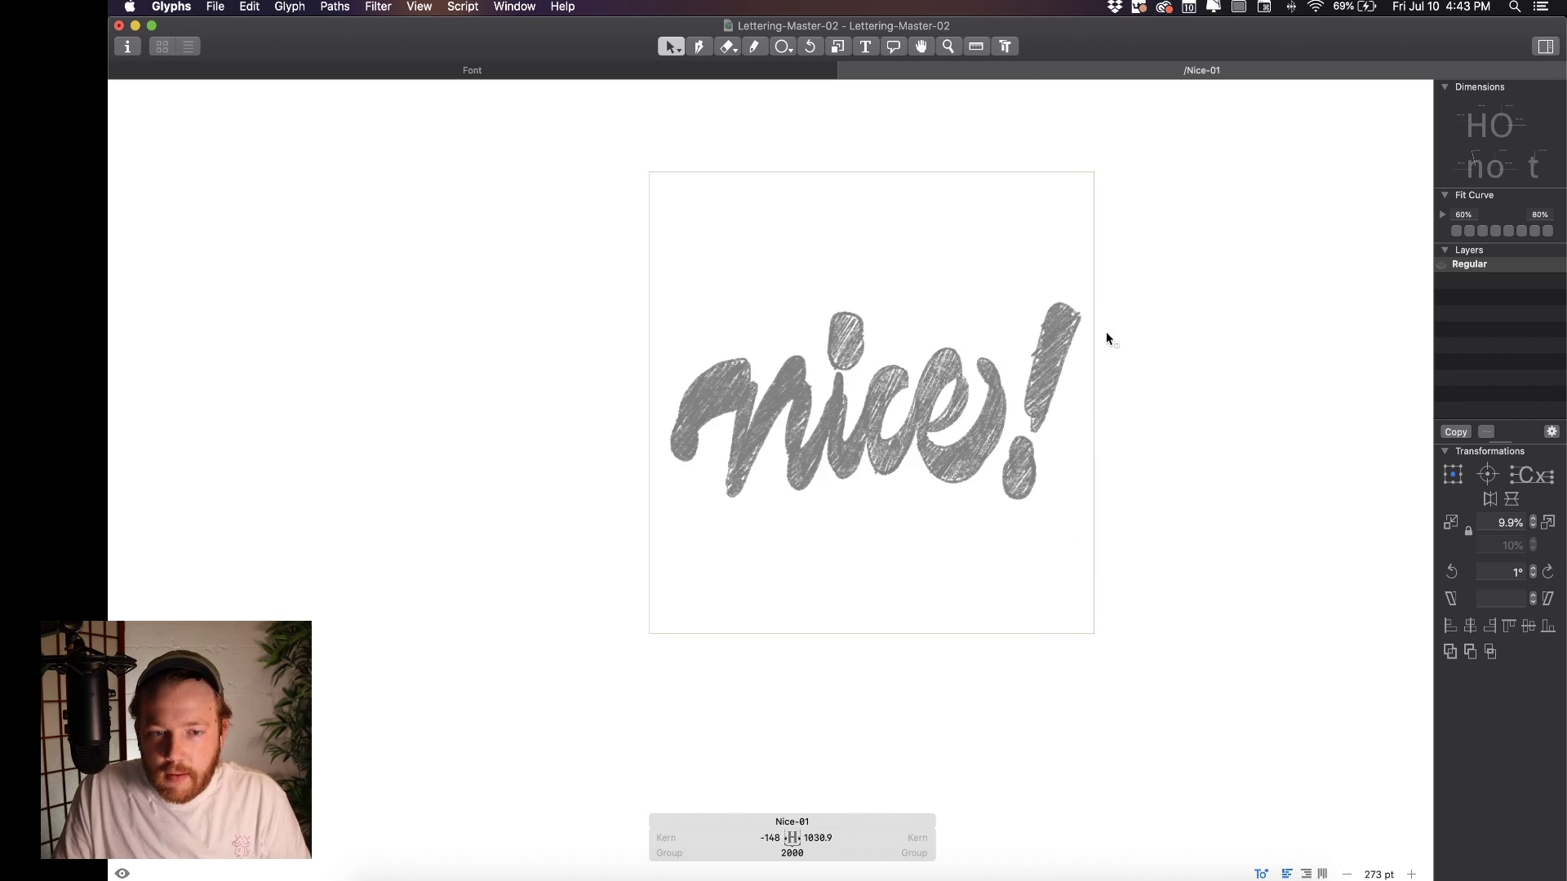
# Shift the sketch image to about X -181 so the lettering sits centred in the glyph's frame
pyautogui.scroll(-3, 1104, 334)
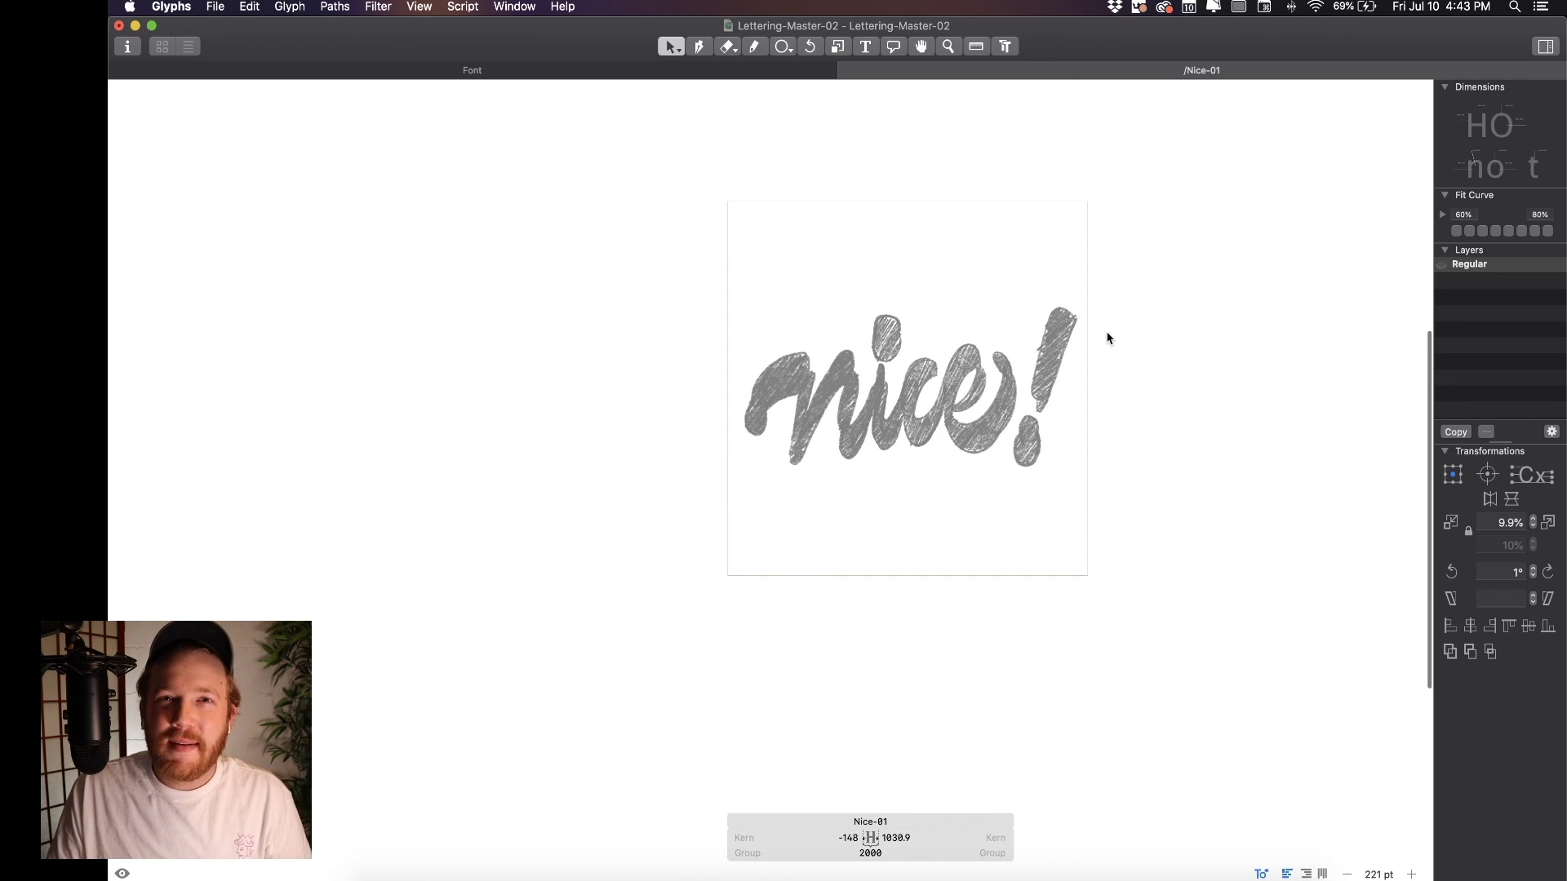
pyautogui.scroll(-3, 1115, 341)
pyautogui.scroll(3, 1061, 351)
pyautogui.click(1017, 386)
pyautogui.scroll(2, 1017, 387)
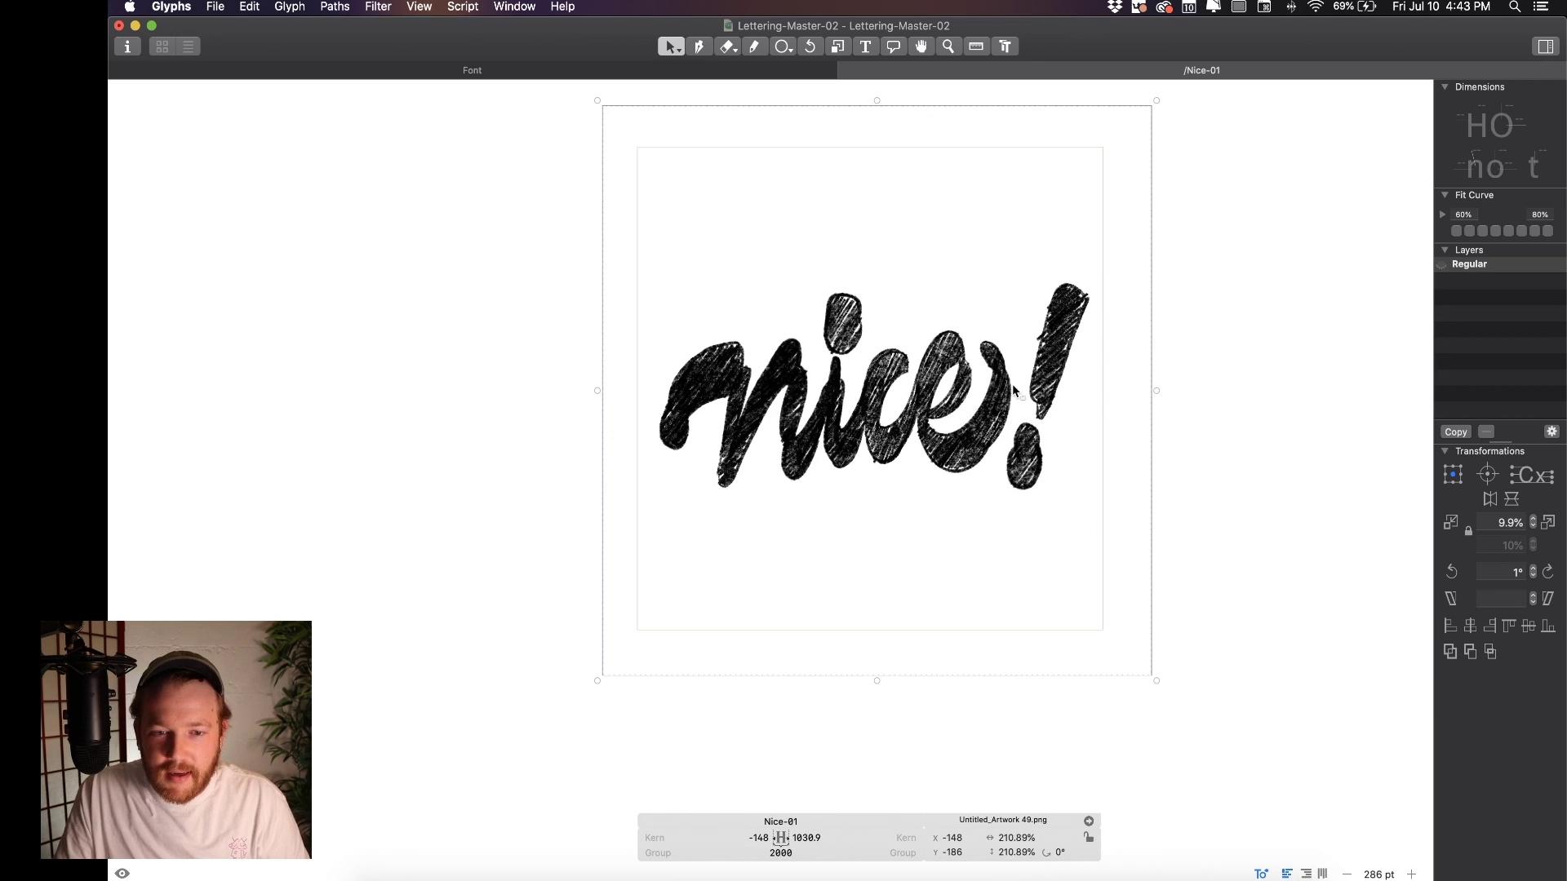
pyautogui.scroll(-4, 1012, 383)
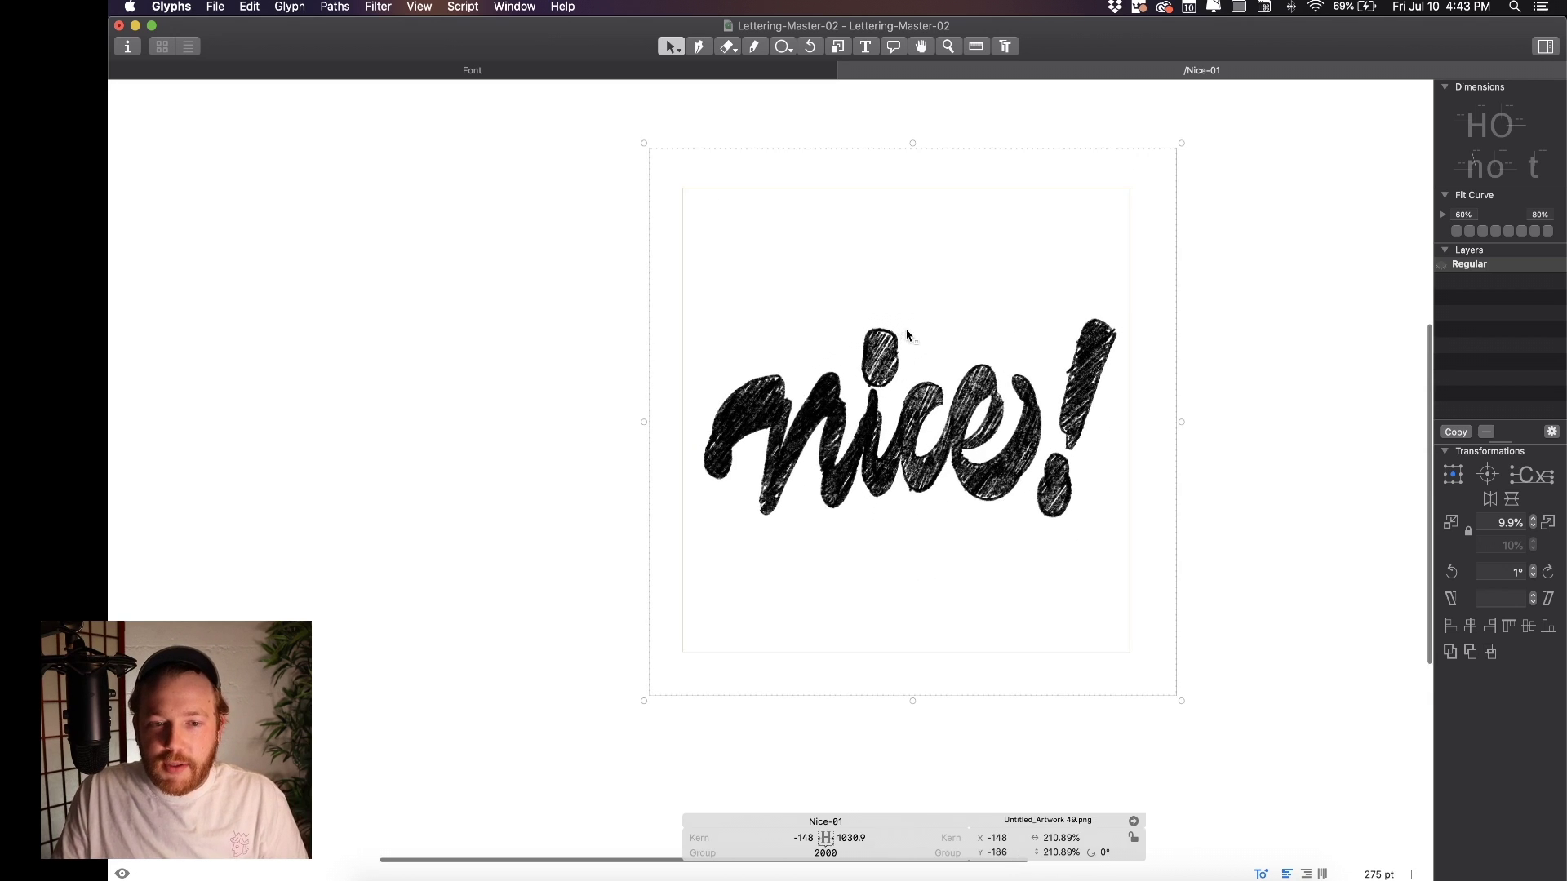
pyautogui.scroll(3, 910, 336)
pyautogui.click(1193, 400)
pyautogui.click(992, 370)
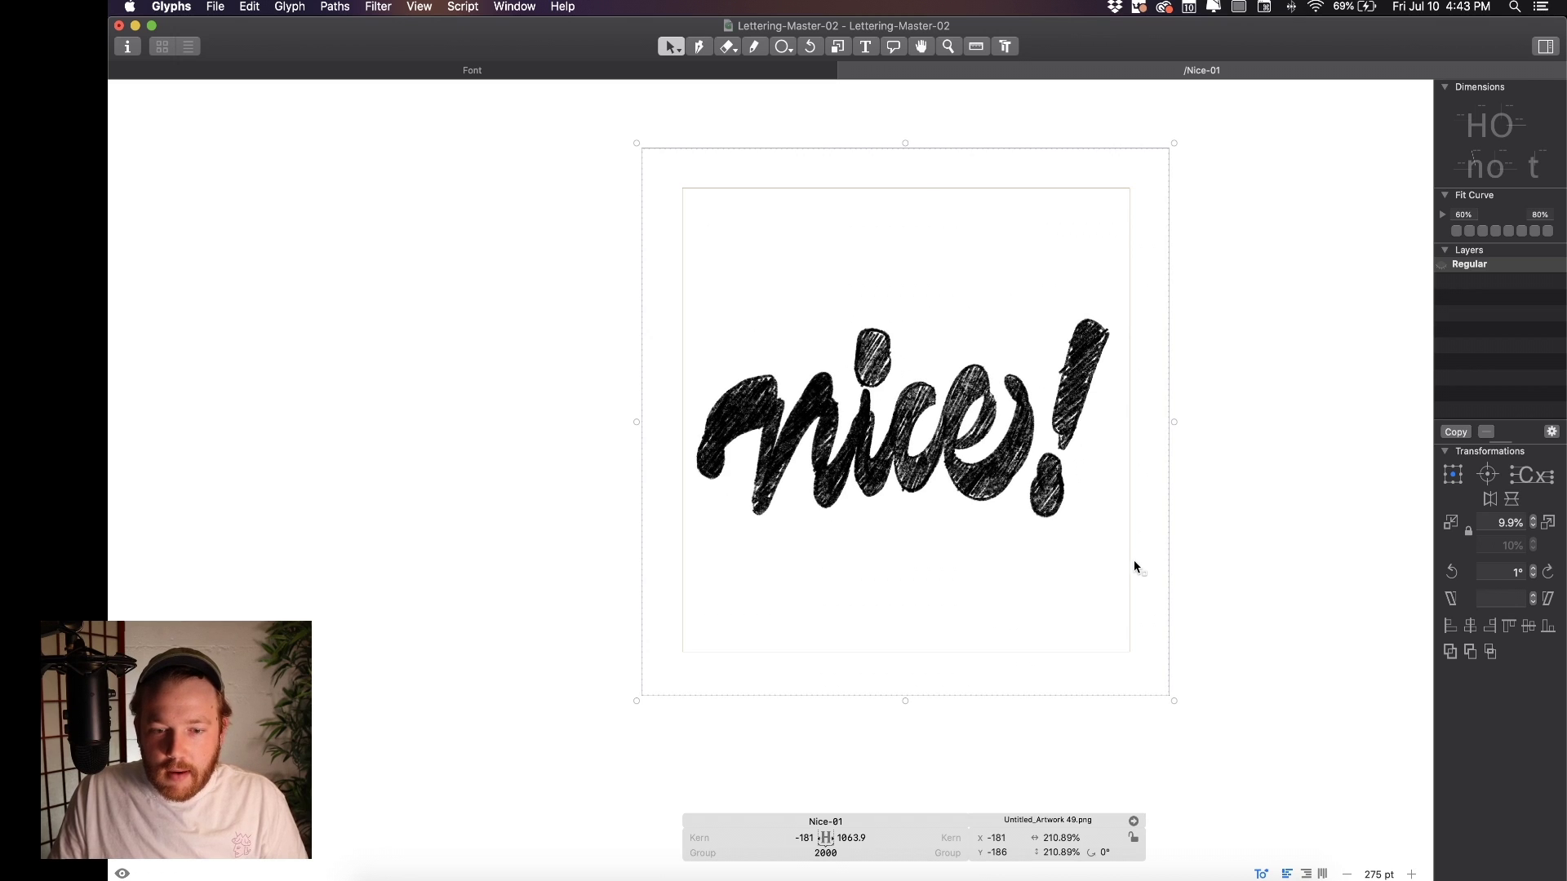
pyautogui.click(1276, 522)
pyautogui.scroll(-3, 1274, 519)
# Enlarge the sketch image to about 391% and move it to about X -255, Y -1157
pyautogui.click(813, 416)
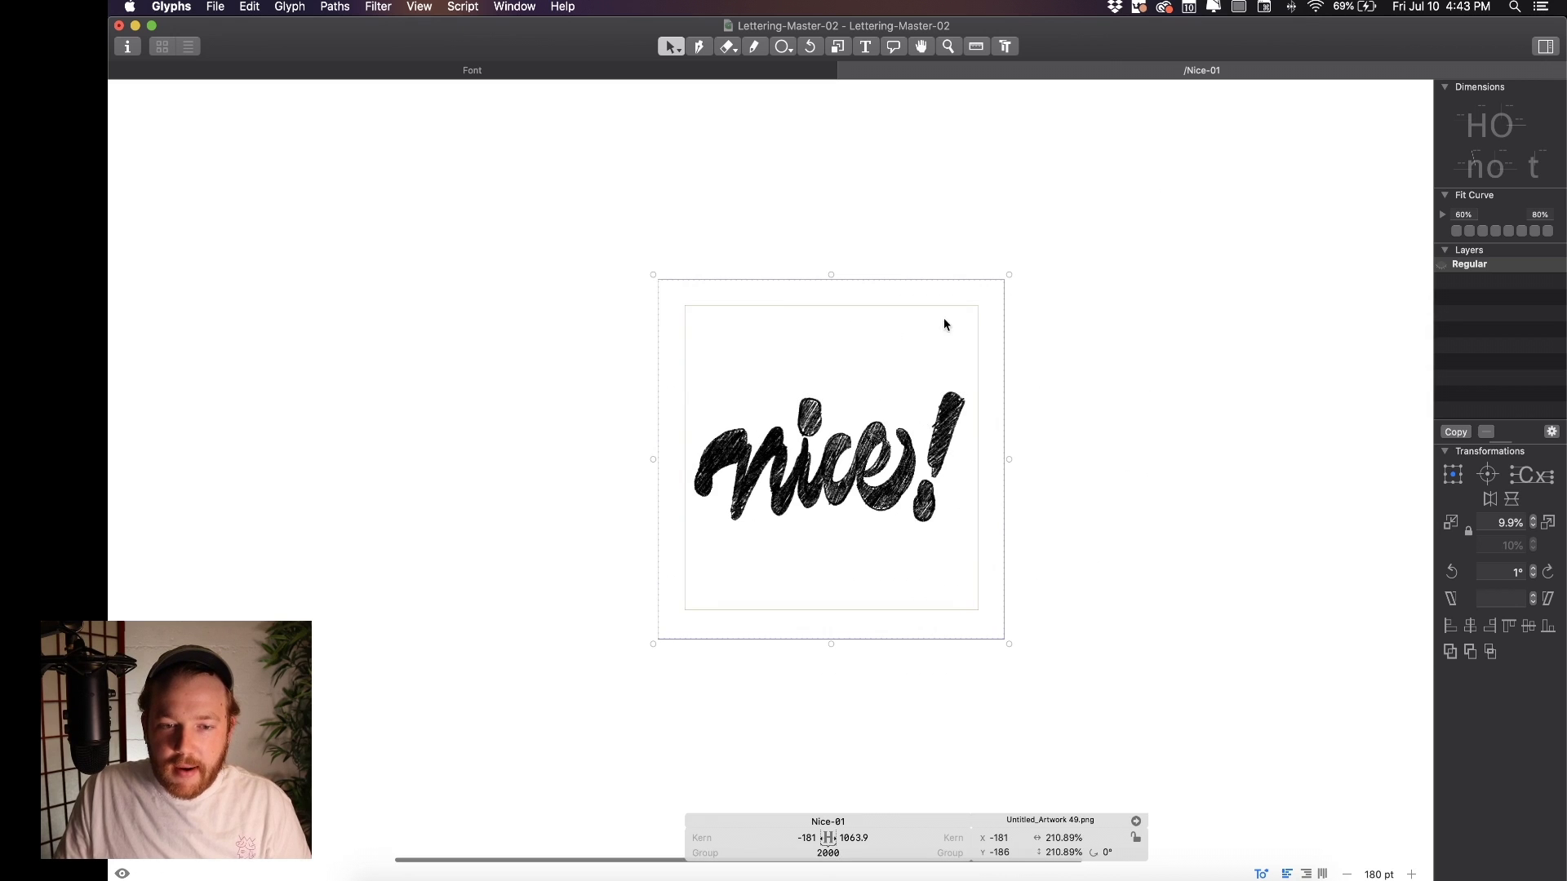
pyautogui.moveTo(1011, 279); pyautogui.dragTo(1158, 183)
pyautogui.moveTo(847, 435); pyautogui.dragTo(984, 439)
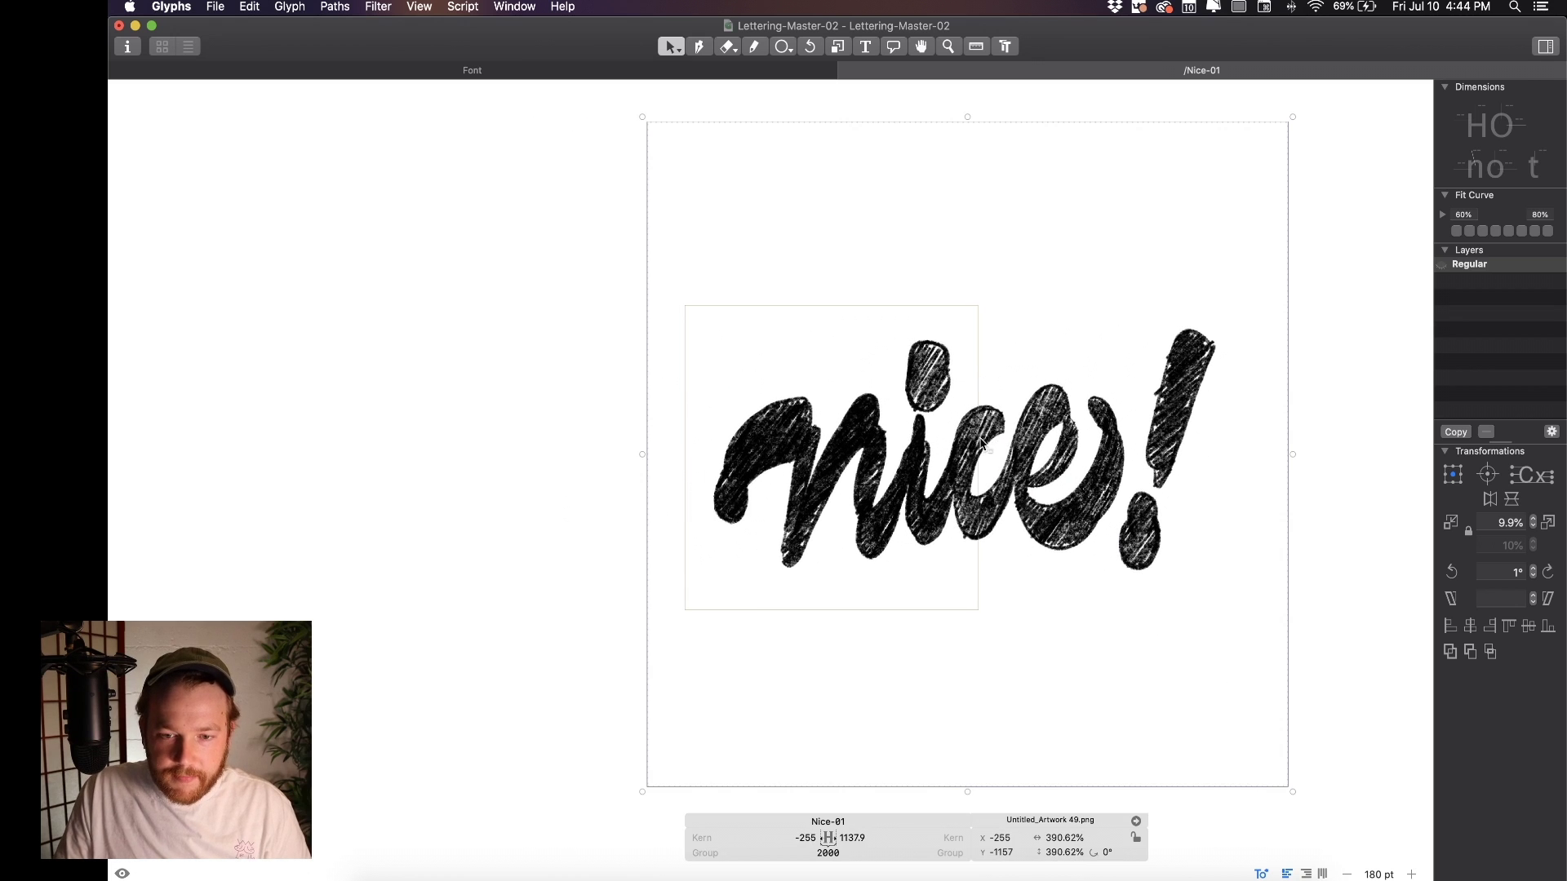
# Set the Nice-01 glyph's width to 4000
pyautogui.click(856, 853)
pyautogui.press('super+a')
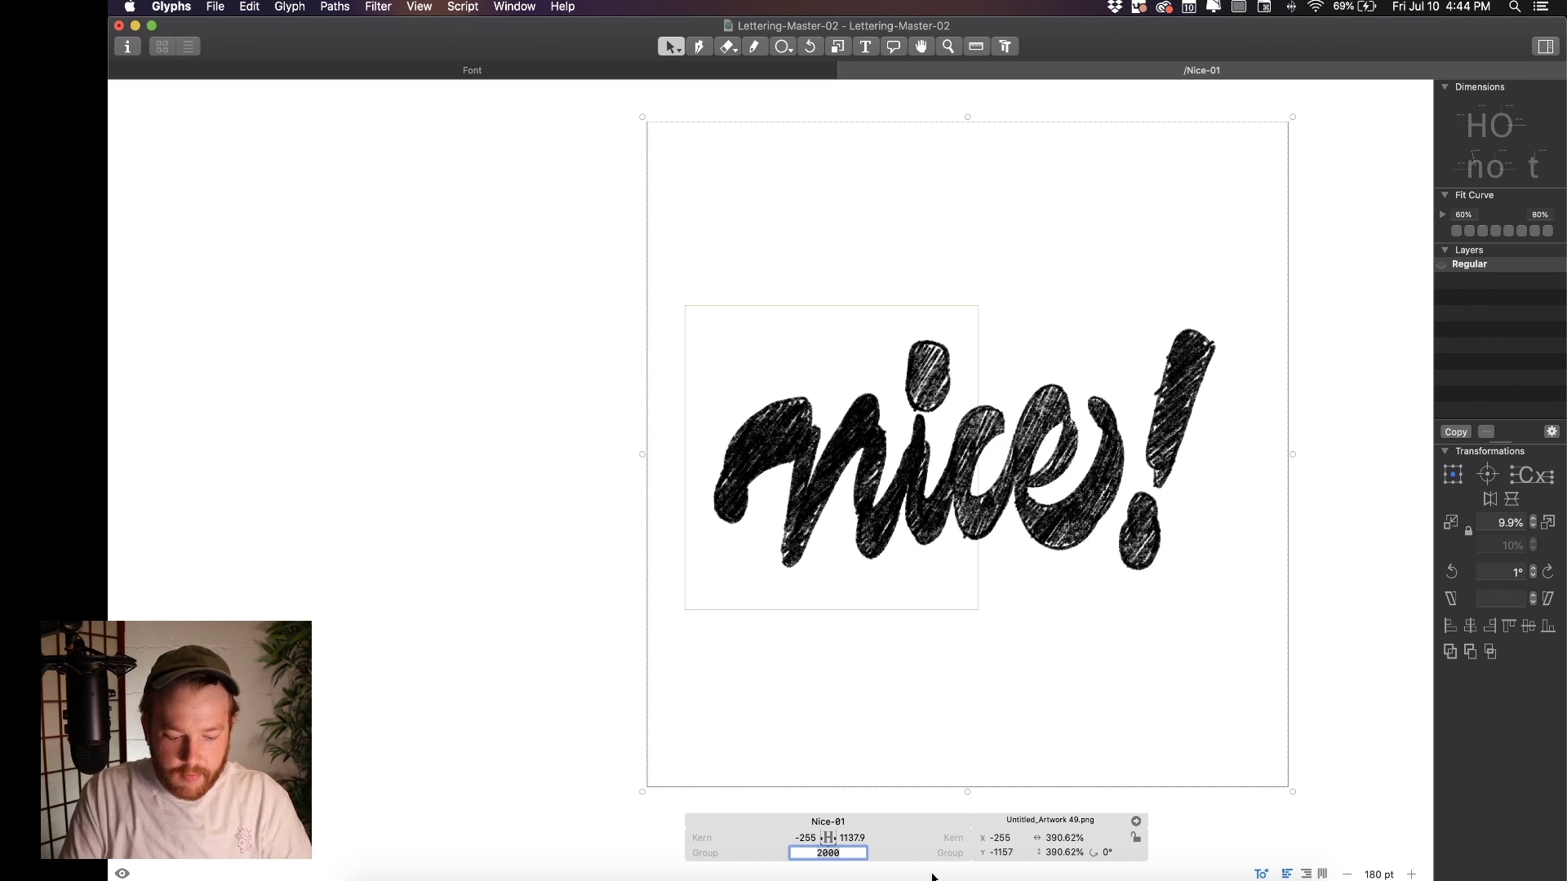
pyautogui.press('Return')
pyautogui.click(487, 436)
# Move the sketch image to about X -107 inside the widened frame and lock it in place
pyautogui.moveTo(939, 454); pyautogui.dragTo(970, 454)
pyautogui.hotkey('shift', 'Left')
pyautogui.hotkey('shift', 'Left')
pyautogui.hotkey('shift', 'Left')
pyautogui.hotkey('shift', 'Left')
pyautogui.hotkey('shift', 'Left')
pyautogui.hotkey('shift', 'Left')
pyautogui.rightClick(974, 459)
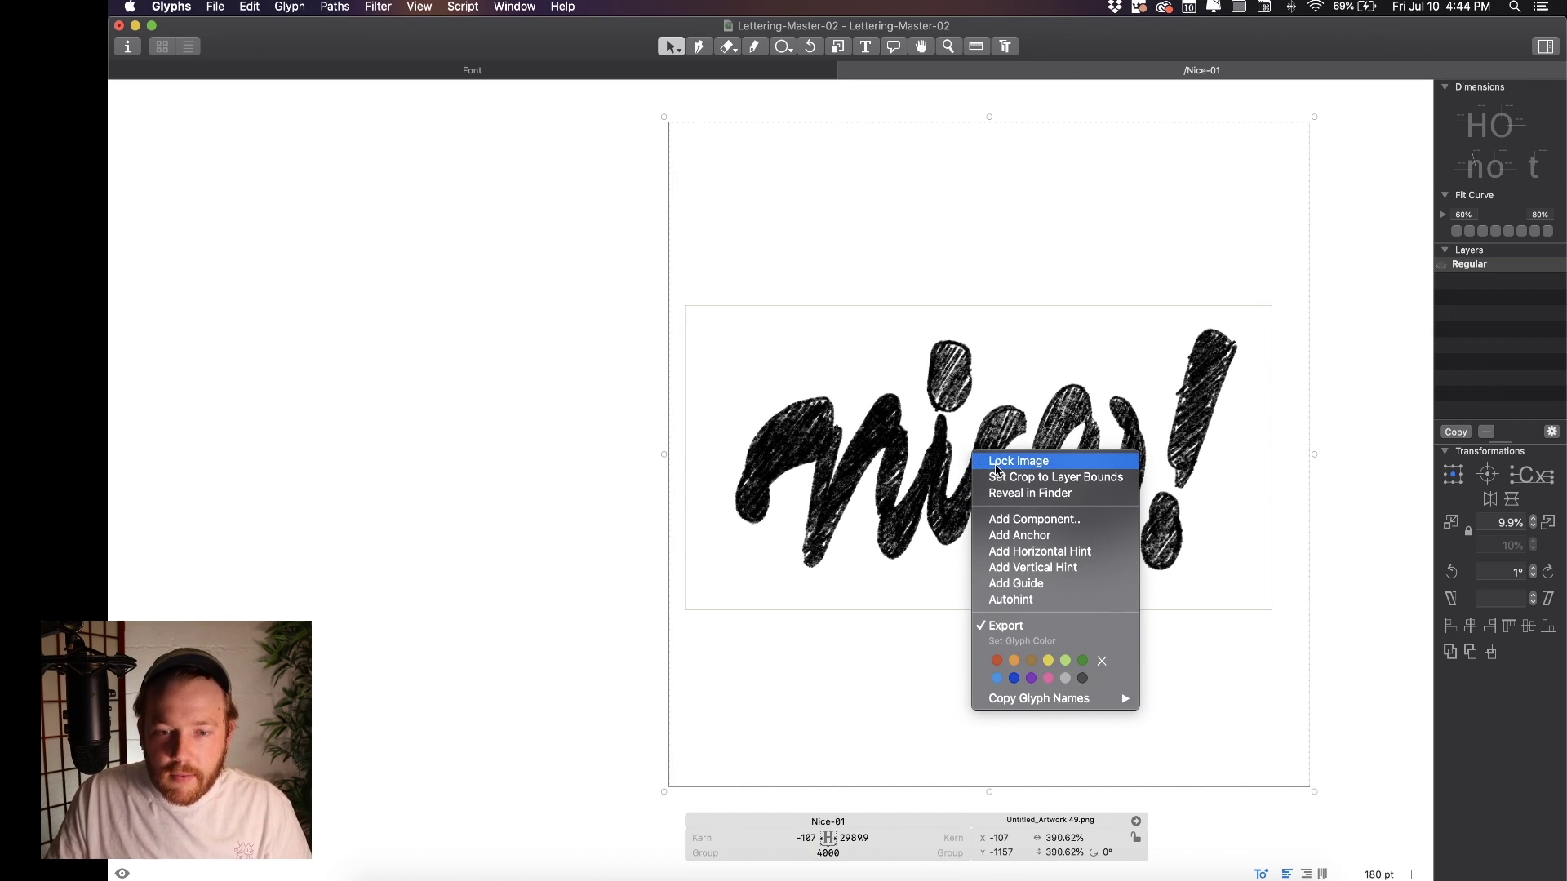
pyautogui.click(1016, 458)
pyautogui.click(592, 383)
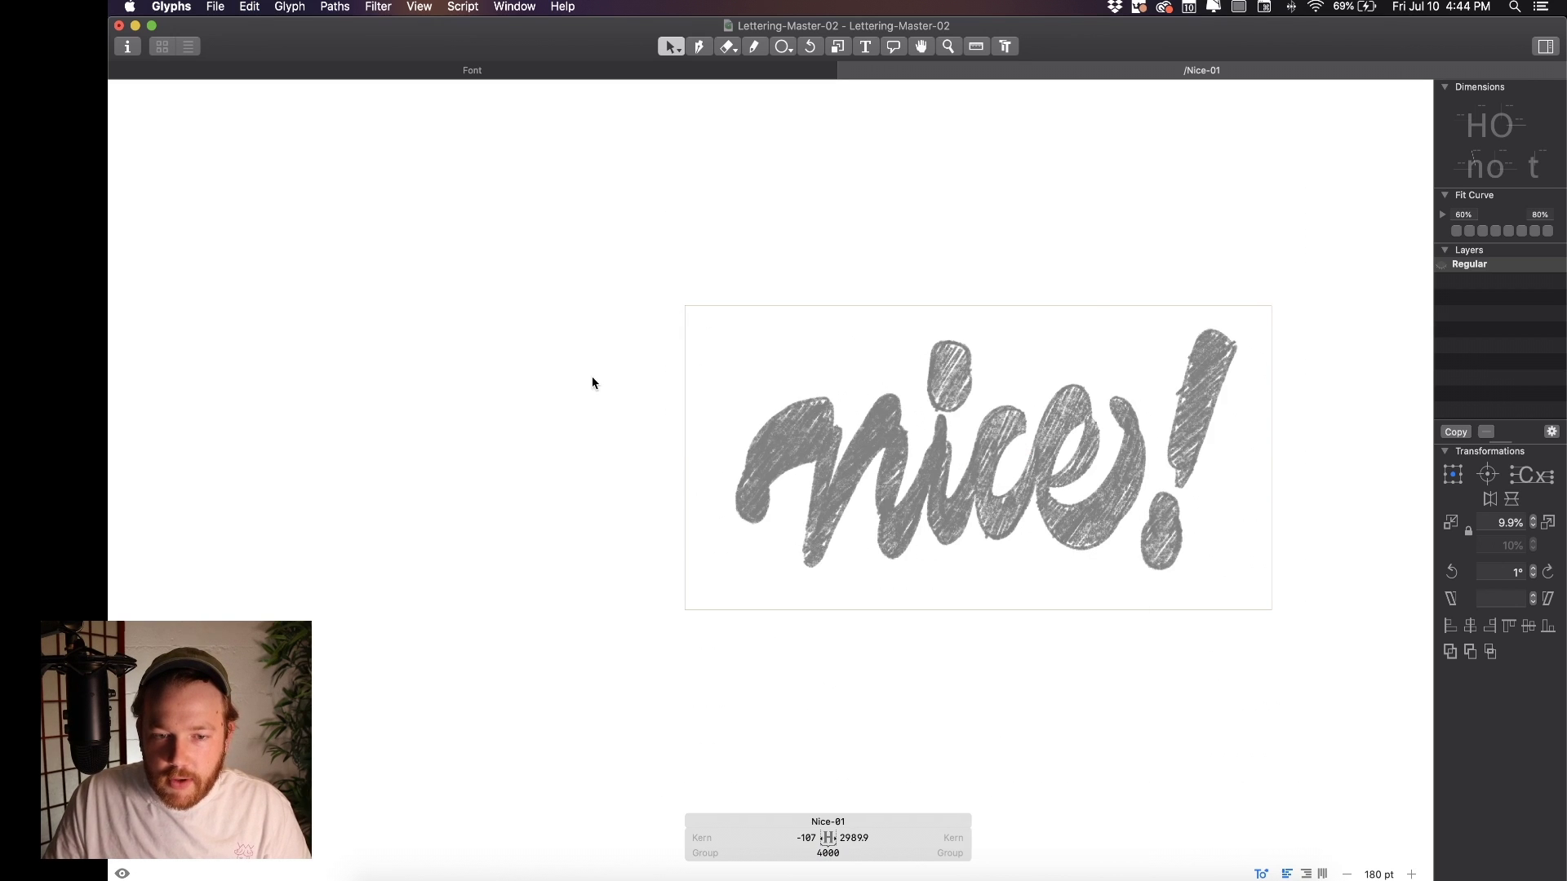
# Examine the placed nice! lettering in preview mode and check how it sits within the glyph's frame
pyautogui.scroll(5, 964, 477)
pyautogui.press('space')
pyautogui.hscroll(5, 816, 470)
pyautogui.hscroll(5, 750, 472)
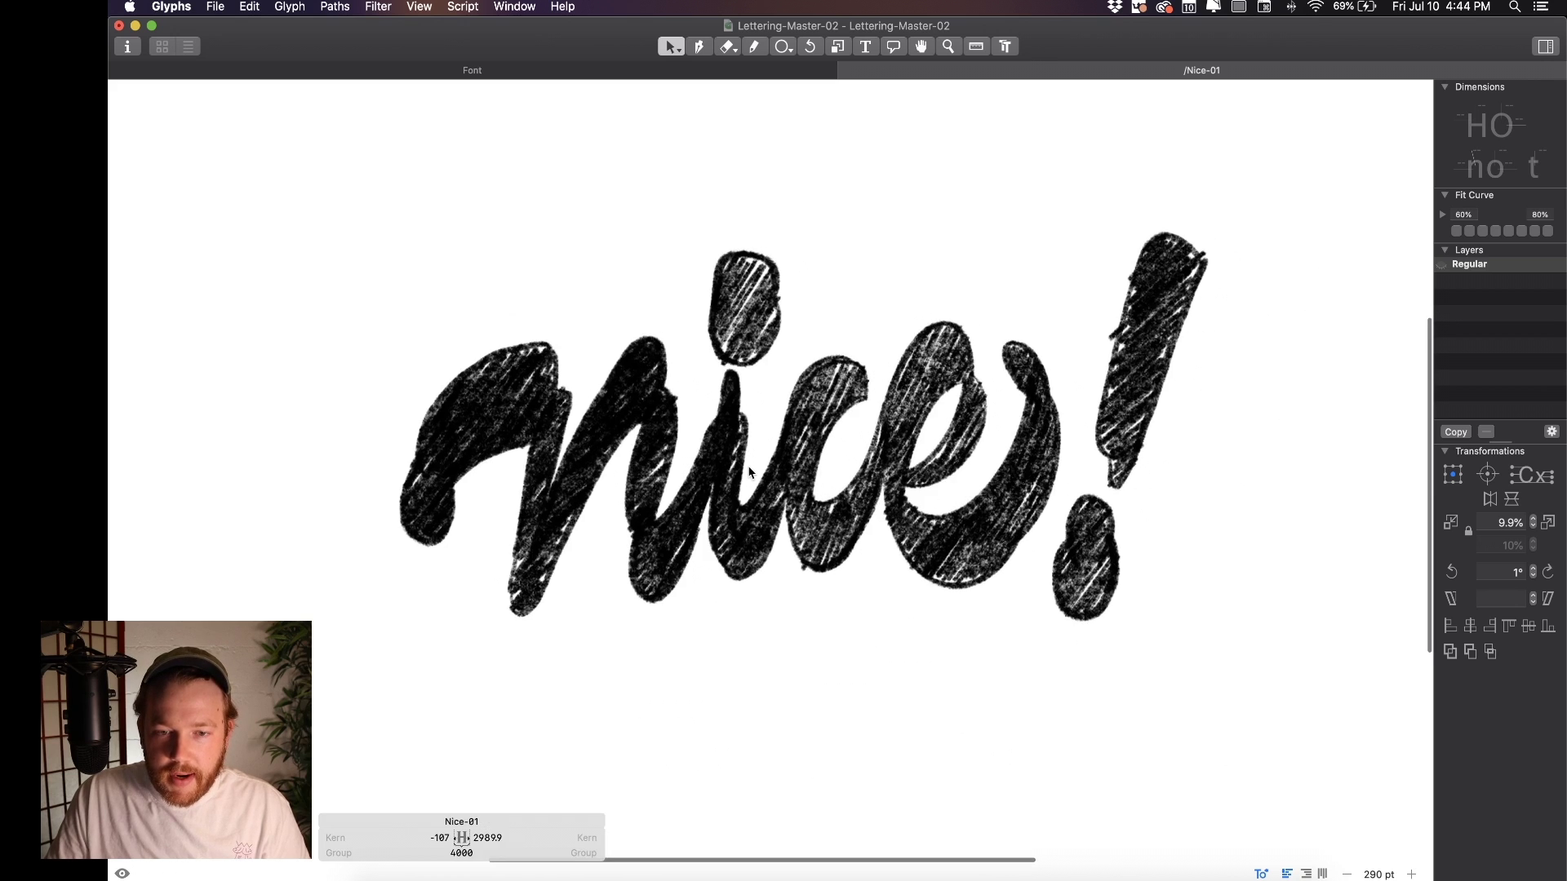
pyautogui.scroll(-3, 750, 473)
pyautogui.scroll(-2, 749, 470)
pyautogui.hscroll(-5, 945, 489)
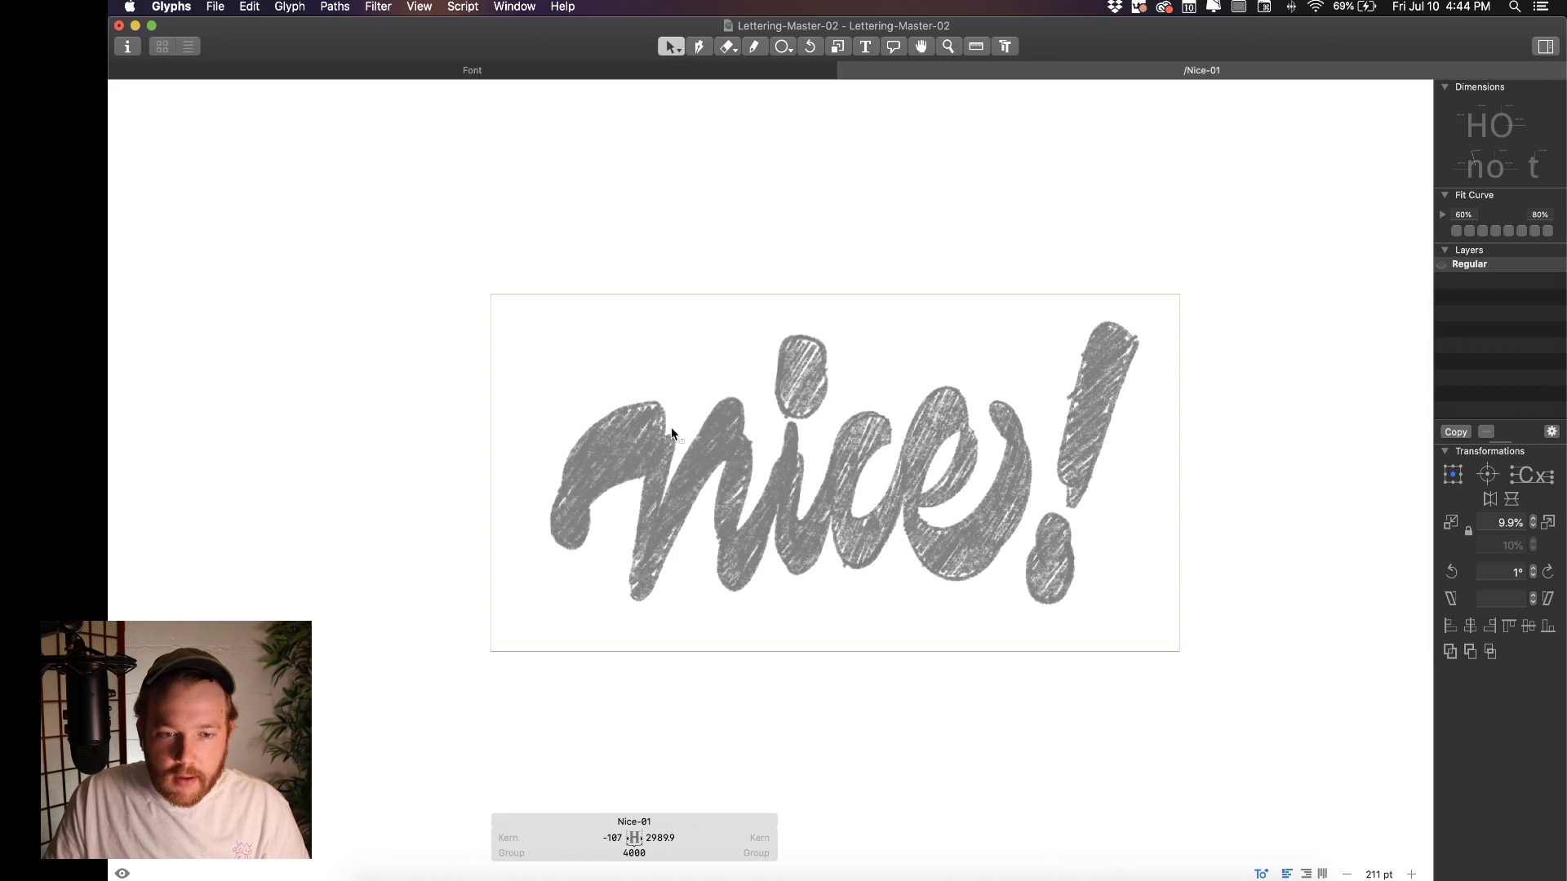
pyautogui.press('space')
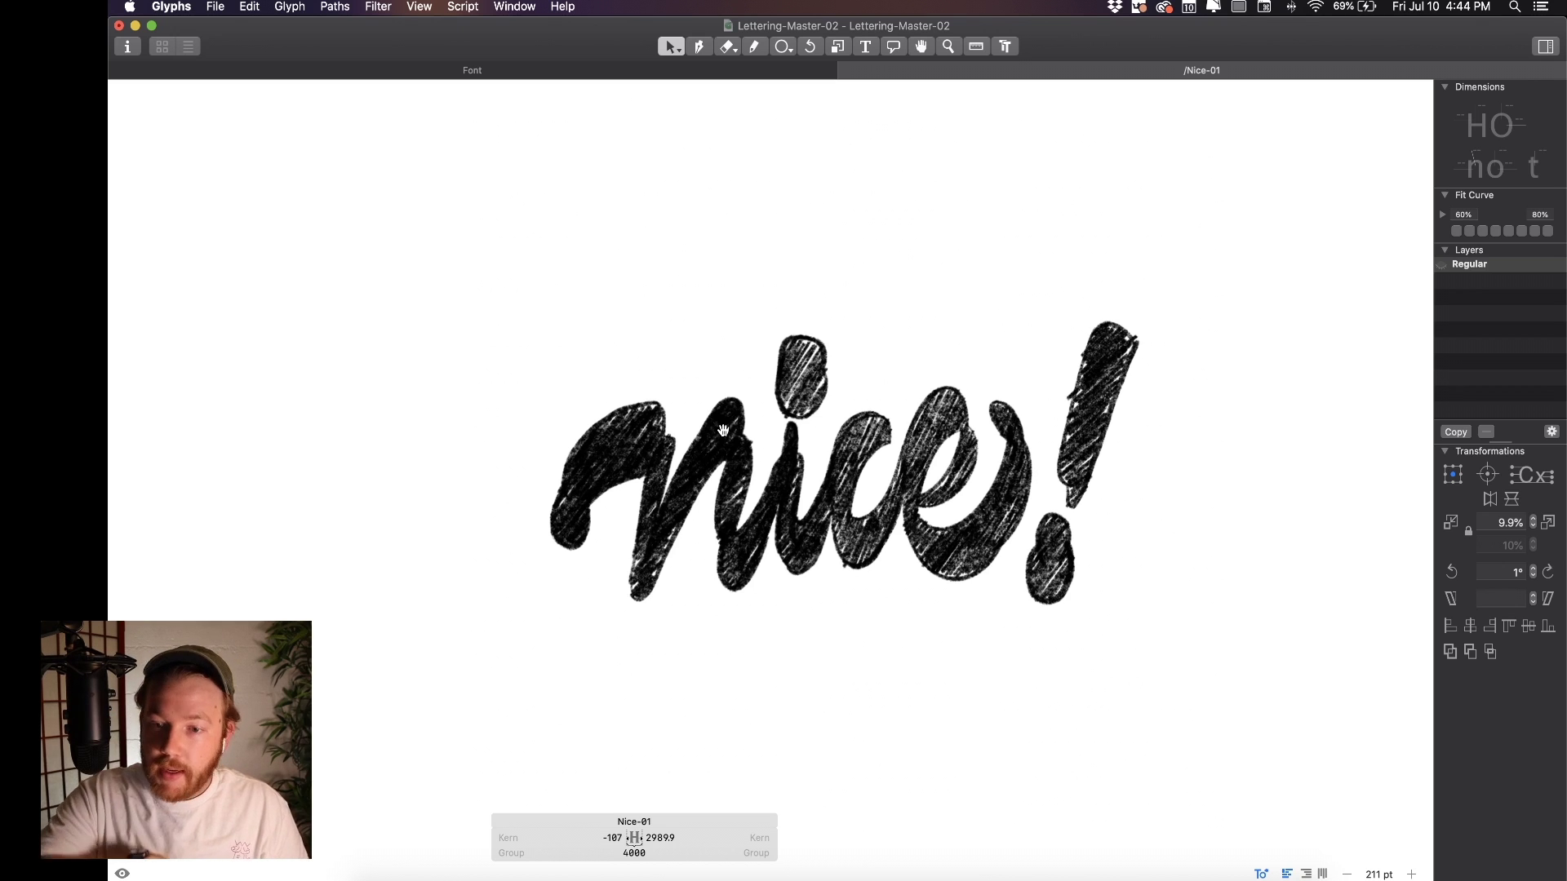
pyautogui.press('space')
# Trace the n's entry stroke with the Pen tool, from its top around the rounded terminal to the inner arch
pyautogui.scroll(3, 591, 446)
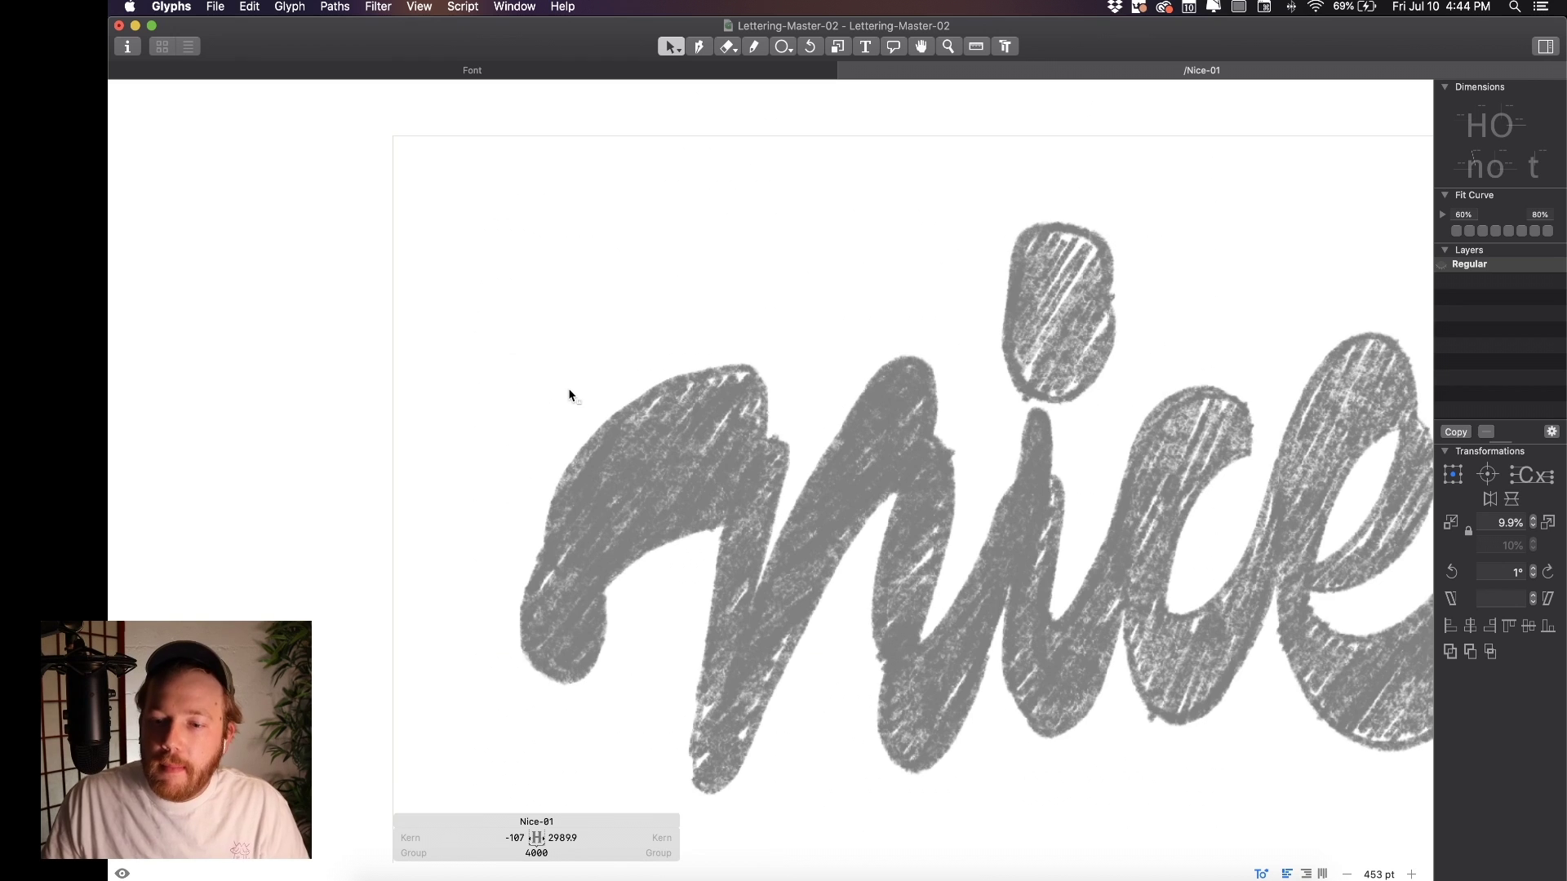
pyautogui.press('p')
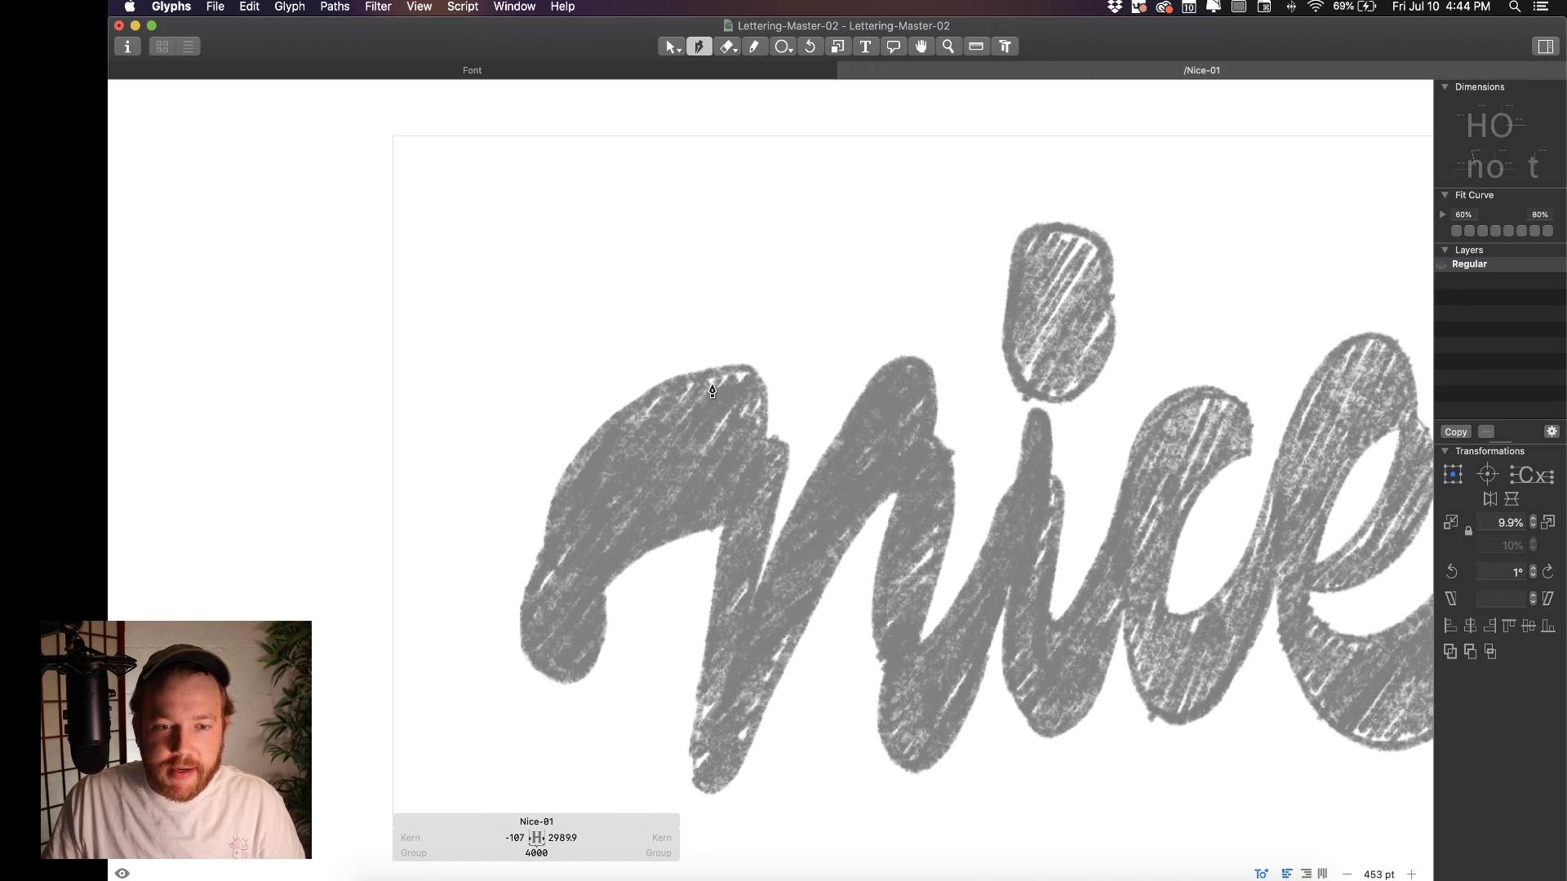
pyautogui.scroll(4, 729, 390)
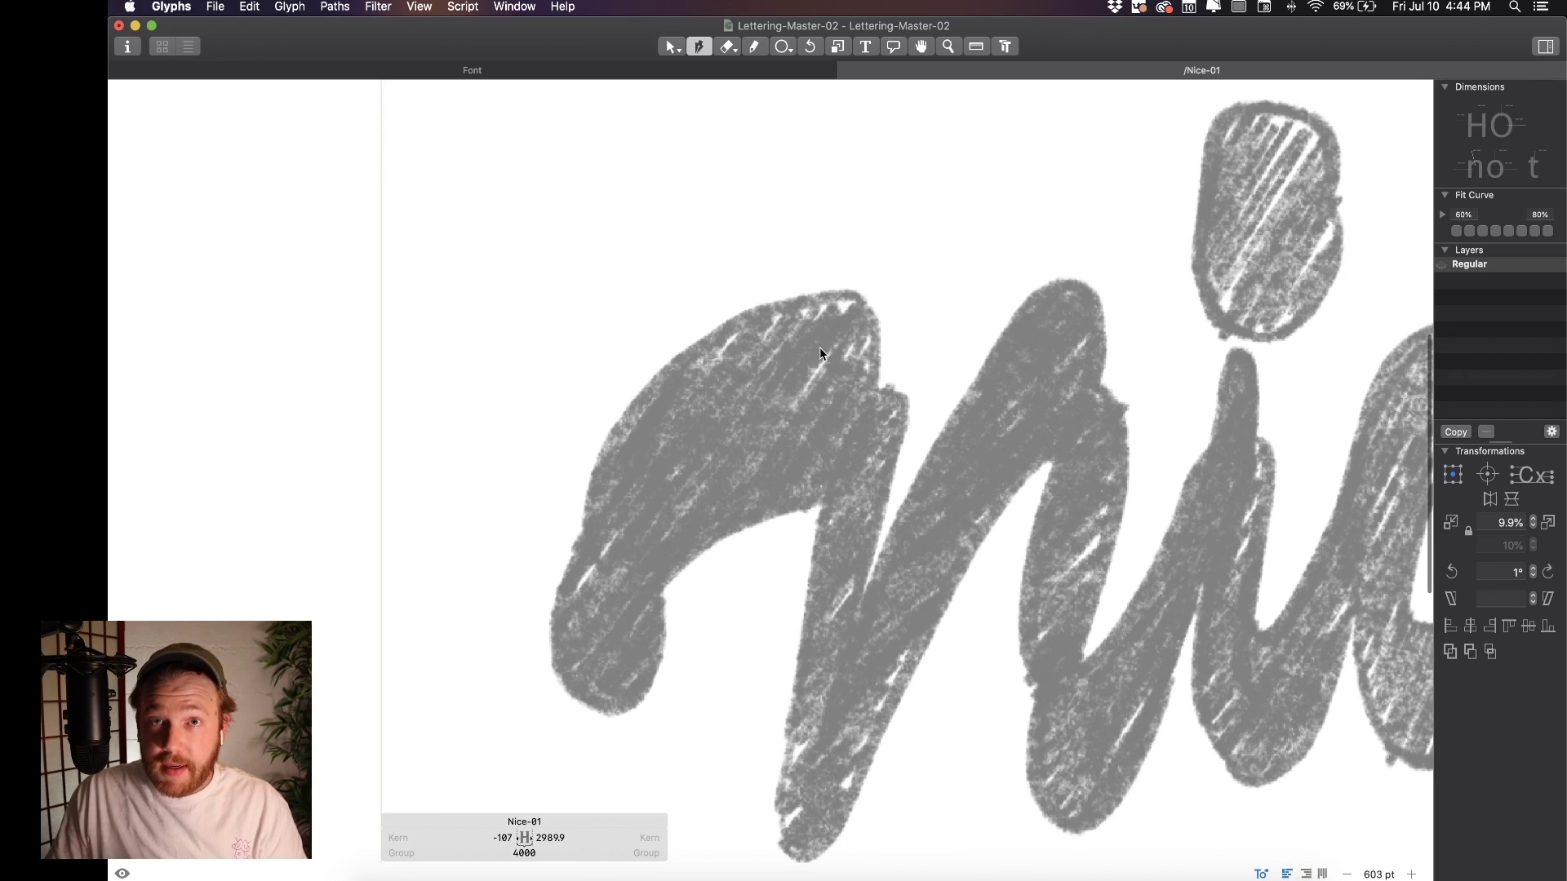
pyautogui.click(846, 297)
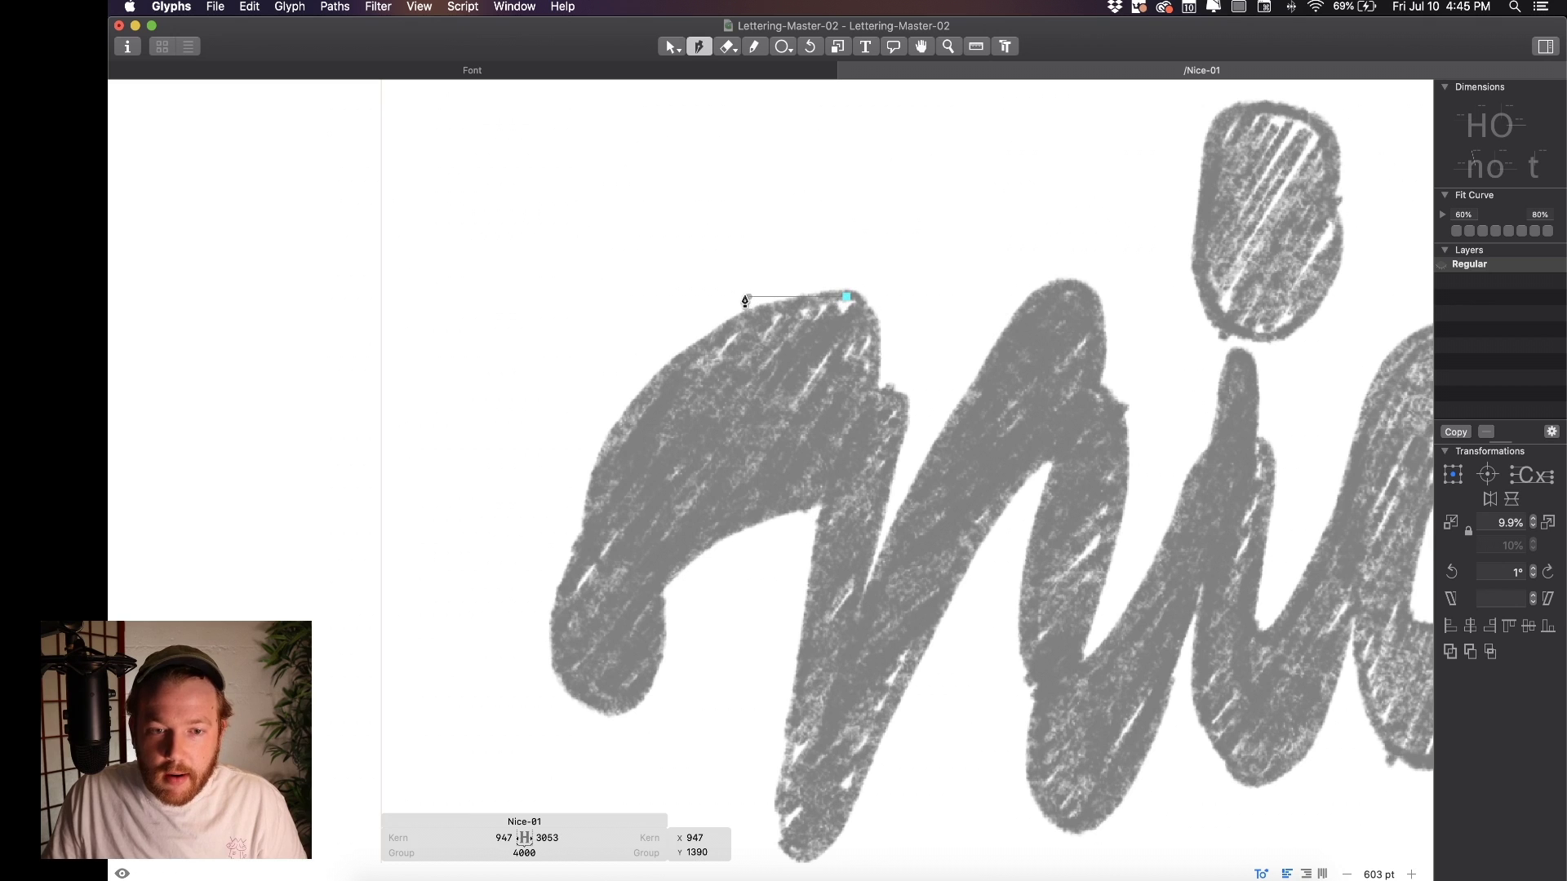
pyautogui.moveTo(587, 555); pyautogui.dragTo(588, 714)
pyautogui.moveTo(609, 525); pyautogui.dragTo(589, 565)
pyautogui.moveTo(551, 646)
pyautogui.mouseDown()
pyautogui.moveTo(551, 723)
pyautogui.moveTo(639, 716)
pyautogui.mouseUp()
pyautogui.moveTo(661, 571); pyautogui.dragTo(661, 505)
pyautogui.moveTo(637, 595); pyautogui.dragTo(703, 562)
pyautogui.click(833, 496)
# Adjust the nodes and handles where the entry stroke meets its rounded terminal to follow the sketch
pyautogui.press('v')
pyautogui.moveTo(738, 511); pyautogui.dragTo(752, 514)
pyautogui.scroll(5, 563, 598)
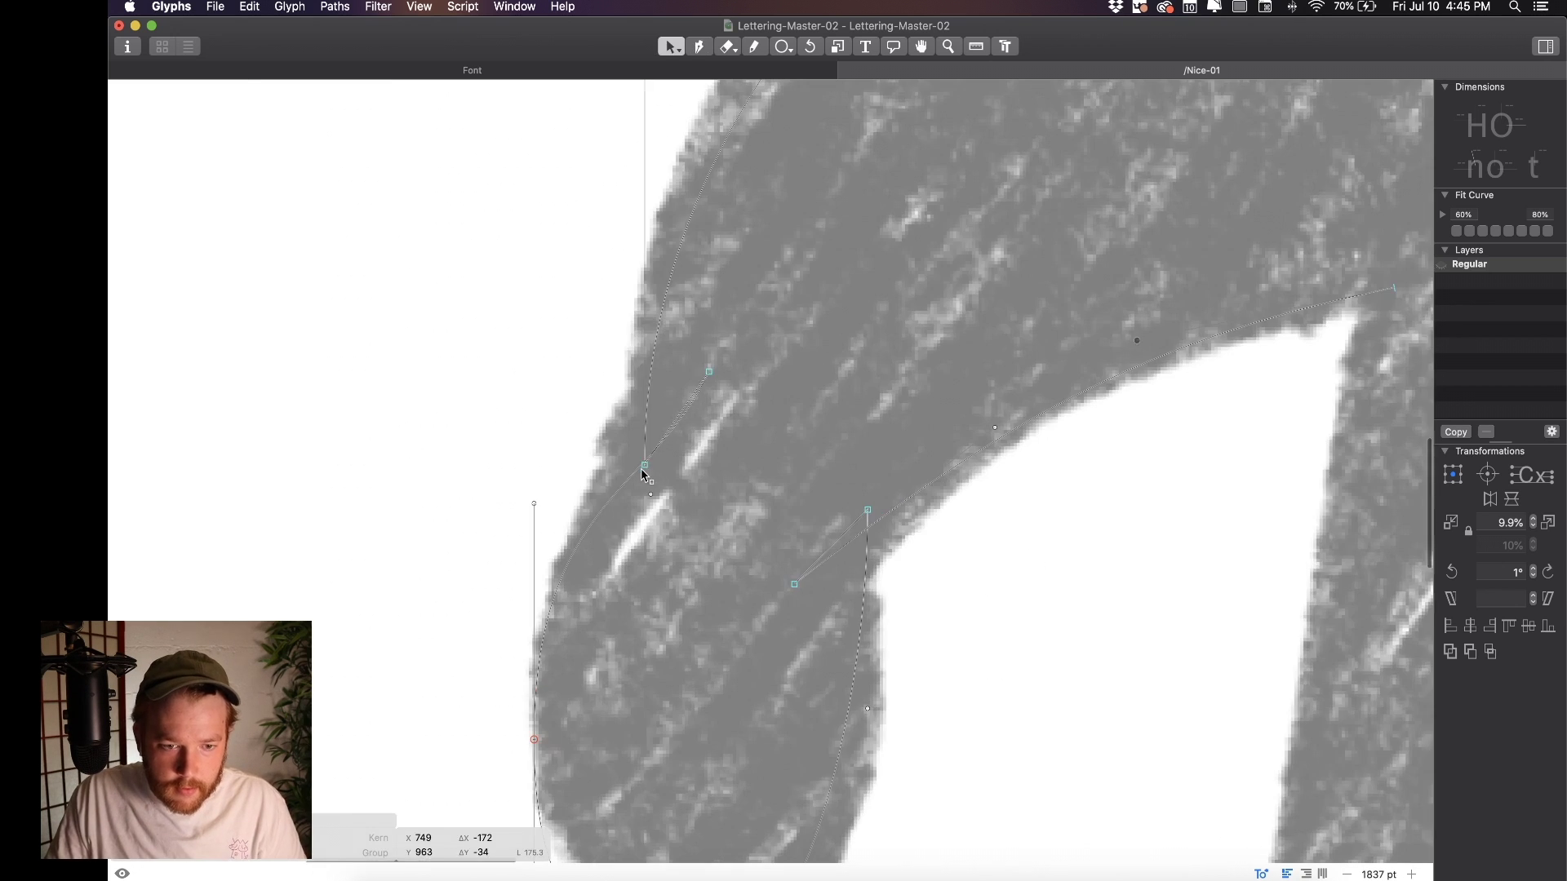
pyautogui.moveTo(644, 466); pyautogui.dragTo(647, 489)
pyautogui.scroll(3, 661, 510)
pyautogui.scroll(-2, 679, 538)
pyautogui.moveTo(722, 453); pyautogui.dragTo(736, 466)
pyautogui.scroll(-5, 707, 528)
# Reshape the bottom and outer curves of the entry stroke's rounded terminal by adjusting their nodes and handles
pyautogui.moveTo(665, 617); pyautogui.dragTo(774, 538)
pyautogui.scroll(3, 706, 529)
pyautogui.press('super+z')
pyautogui.moveTo(623, 719); pyautogui.dragTo(595, 719)
pyautogui.moveTo(643, 719); pyautogui.dragTo(707, 718)
pyautogui.moveTo(467, 737); pyautogui.dragTo(467, 637)
pyautogui.moveTo(584, 705); pyautogui.dragTo(551, 708)
pyautogui.press('super+minus')
pyautogui.moveTo(803, 654); pyautogui.dragTo(661, 664)
pyautogui.press('super+minus')
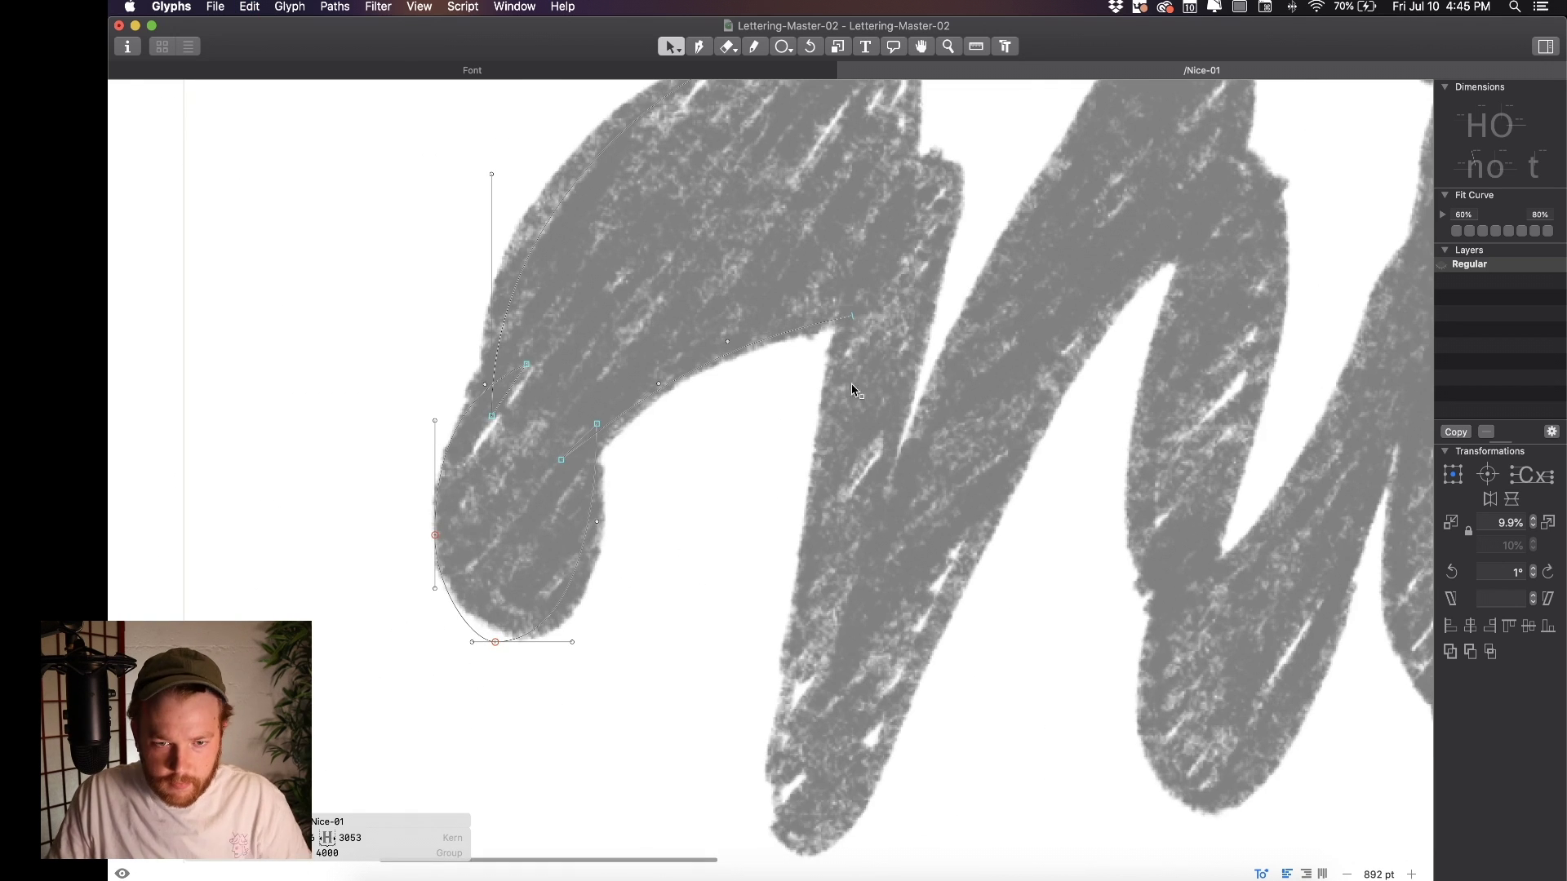
# Trace the n's first stem down around its rounded foot and refine the foot's curve
pyautogui.press('p')
pyautogui.click(830, 286)
pyautogui.moveTo(860, 405); pyautogui.dragTo(909, 273)
pyautogui.click(819, 605)
pyautogui.moveTo(853, 723); pyautogui.dragTo(895, 722)
pyautogui.click(946, 595)
pyautogui.press('v')
pyautogui.moveTo(831, 644); pyautogui.dragTo(859, 725)
pyautogui.scroll(-5, 719, 541)
pyautogui.scroll(5, 719, 541)
# Trace the n's diagonal upstroke into the inner edge of the second arch and refine its nodes
pyautogui.press('p')
pyautogui.moveTo(660, 625); pyautogui.dragTo(662, 620)
pyautogui.moveTo(926, 200); pyautogui.dragTo(1018, 176)
pyautogui.click(912, 182)
pyautogui.moveTo(891, 555); pyautogui.dragTo(976, 648)
pyautogui.press('v')
pyautogui.press('super+minus')
pyautogui.moveTo(509, 586); pyautogui.dragTo(519, 560)
pyautogui.moveTo(536, 503); pyautogui.dragTo(571, 425)
# Trace the n's second stem down around its rounded foot and up along the outer edge of the exit stroke
pyautogui.press('p')
pyautogui.click(714, 439)
pyautogui.moveTo(692, 575); pyautogui.dragTo(696, 619)
pyautogui.moveTo(752, 653); pyautogui.dragTo(786, 654)
pyautogui.moveTo(909, 345); pyautogui.dragTo(933, 227)
# Draw the curve over the top of the n's second arch and adjust the diagonal upstroke's handle
pyautogui.scroll(-3, 804, 639)
pyautogui.scroll(3, 554, 320)
pyautogui.scroll(5, 642, 316)
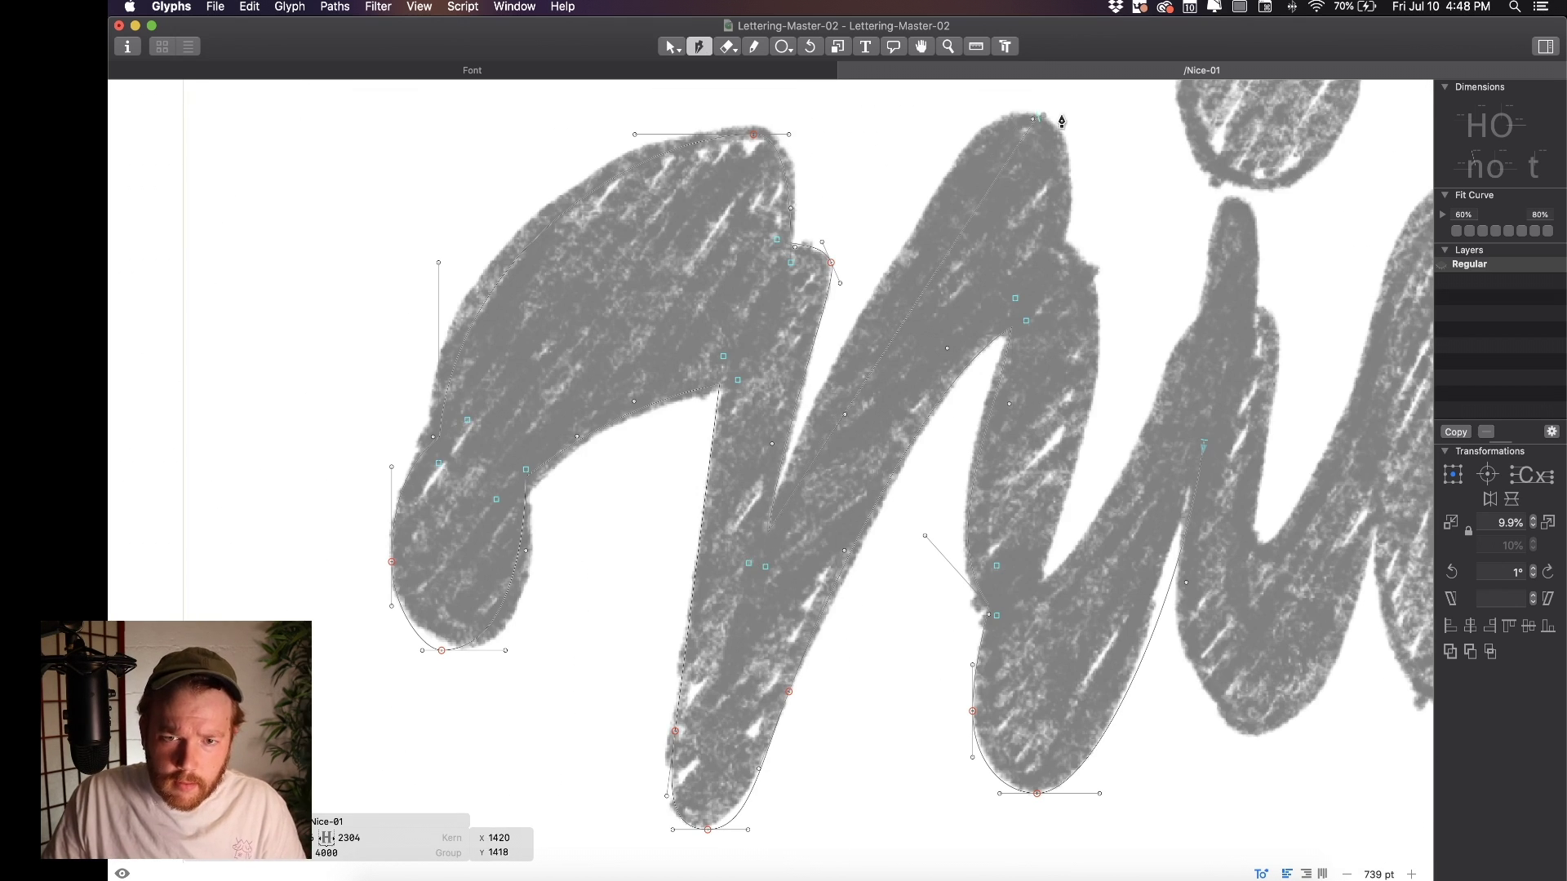
pyautogui.moveTo(1061, 117); pyautogui.dragTo(1091, 118)
pyautogui.press('v')
pyautogui.moveTo(844, 414); pyautogui.dragTo(751, 378)
# Add overlapping corner nodes where the n's second arch meets its stem and adjust their position
pyautogui.hscroll(5, 580, 329)
pyautogui.press('p')
pyautogui.click(711, 268)
pyautogui.click(705, 259)
pyautogui.press('v')
pyautogui.moveTo(720, 282); pyautogui.dragTo(720, 263)
# Trace the inner corner between the n's second stem and exit stroke, refine its curve, and preview the filled n
pyautogui.press('p')
pyautogui.click(690, 578)
pyautogui.click(678, 569)
pyautogui.click(815, 360)
pyautogui.press('v')
pyautogui.moveTo(724, 500); pyautogui.dragTo(723, 546)
pyautogui.press('p')
pyautogui.scroll(-5, 789, 487)
pyautogui.press('space')
pyautogui.moveTo(789, 487)
pyautogui.mouseDown()
pyautogui.moveTo(797, 403)
pyautogui.moveTo(790, 449)
pyautogui.mouseUp()
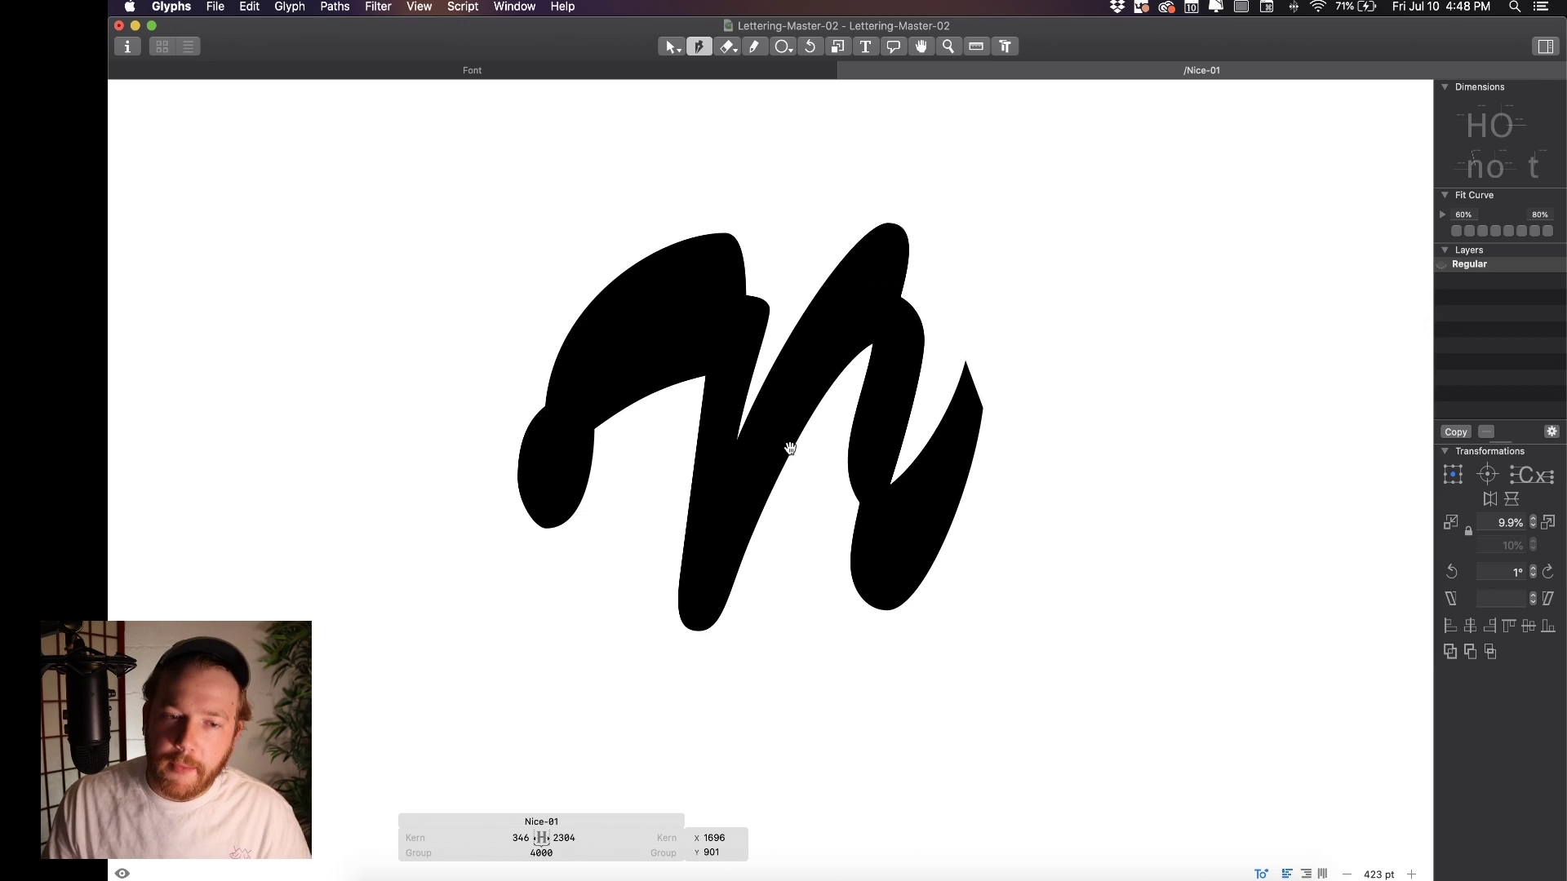
pyautogui.moveTo(825, 461); pyautogui.dragTo(839, 430)
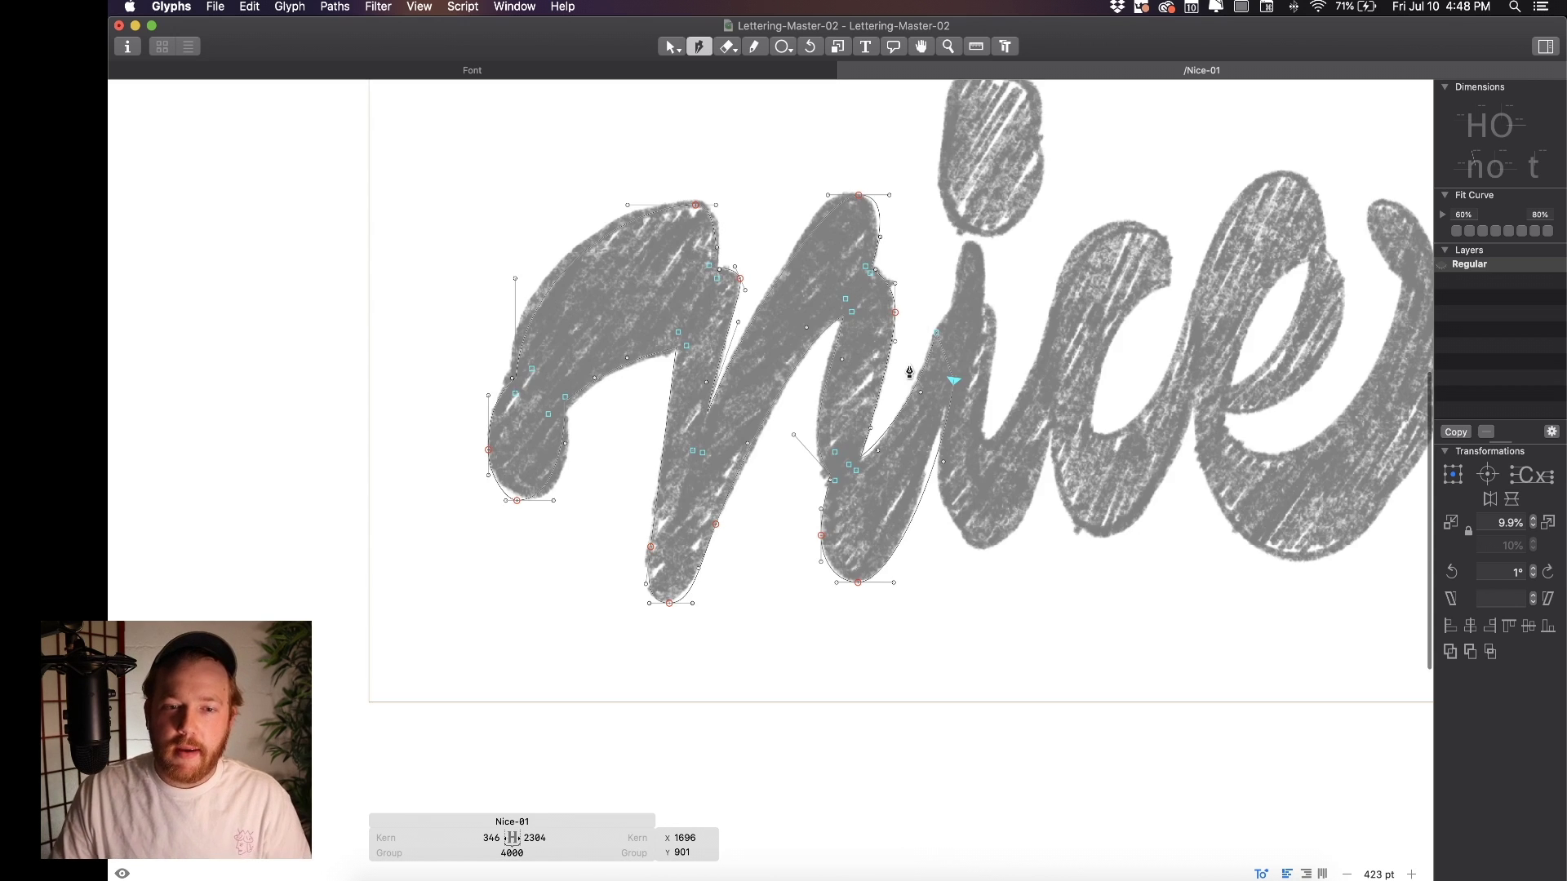
# Preview the filled n and examine its arches, stem junctions and rounded ends at several magnifications
pyautogui.press('v')
pyautogui.press('space')
pyautogui.scroll(-5, 932, 327)
pyautogui.moveTo(932, 326); pyautogui.dragTo(842, 271)
pyautogui.scroll(5, 832, 313)
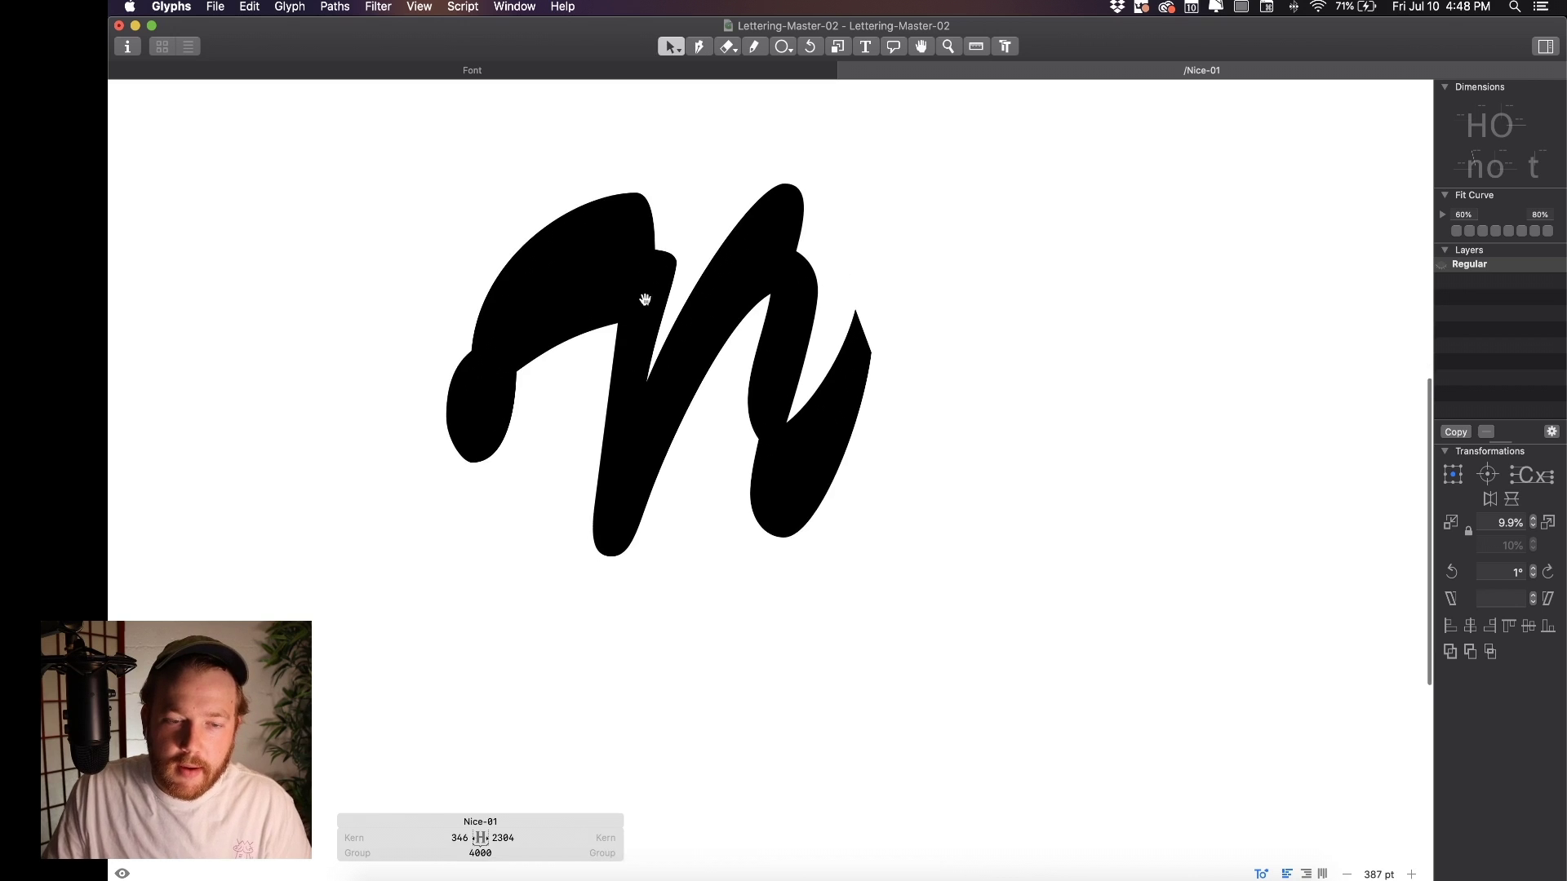
pyautogui.moveTo(646, 300); pyautogui.dragTo(716, 251)
pyautogui.scroll(5, 706, 209)
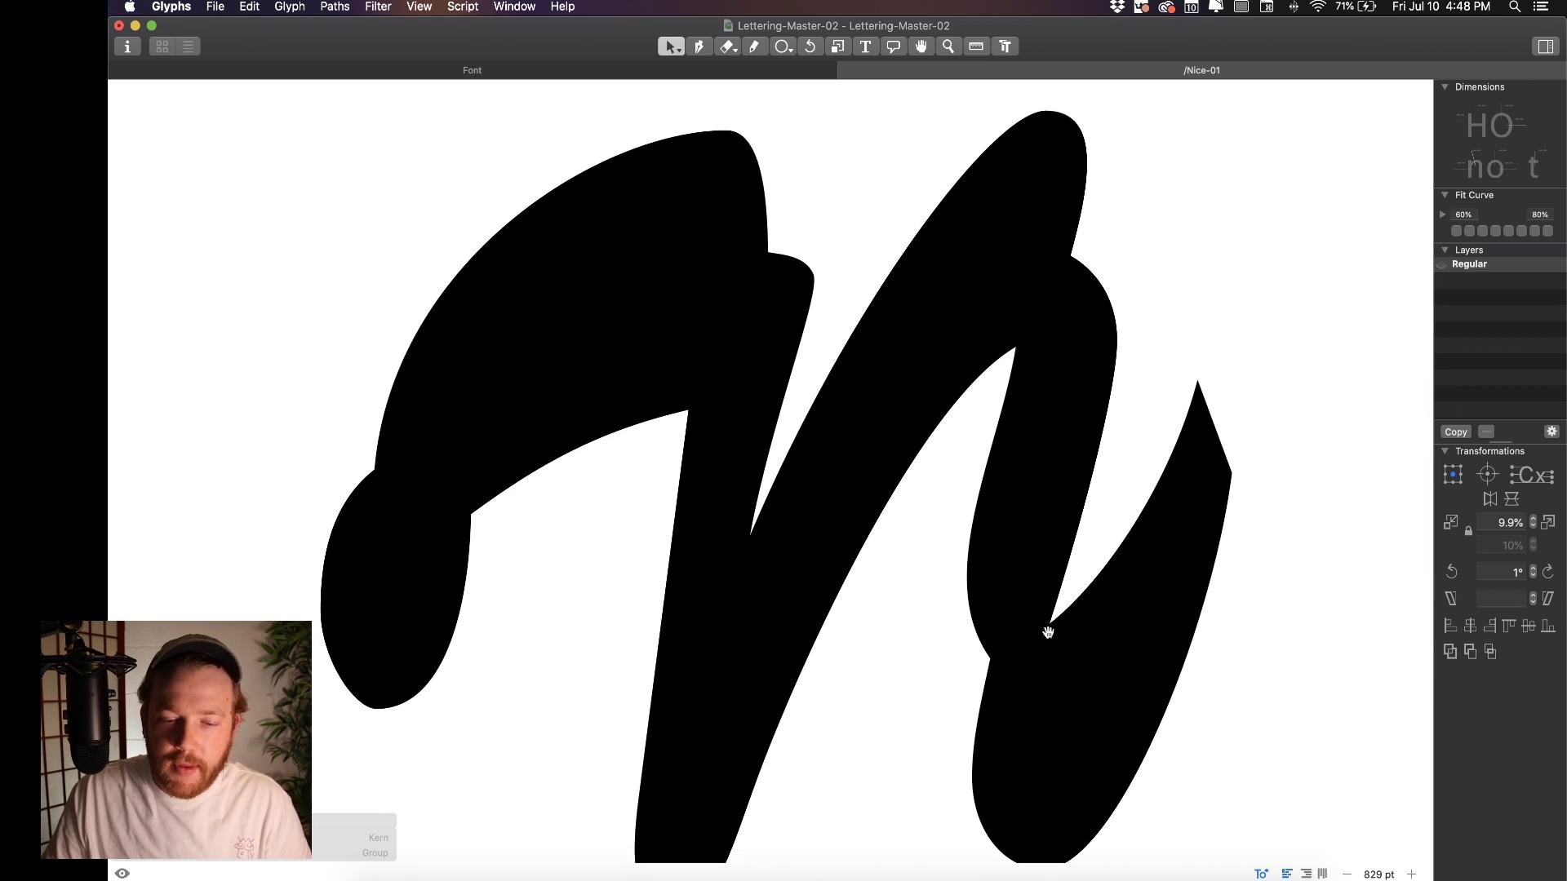
pyautogui.moveTo(1045, 632); pyautogui.dragTo(1016, 318)
pyautogui.scroll(-3, 782, 294)
pyautogui.scroll(4, 757, 196)
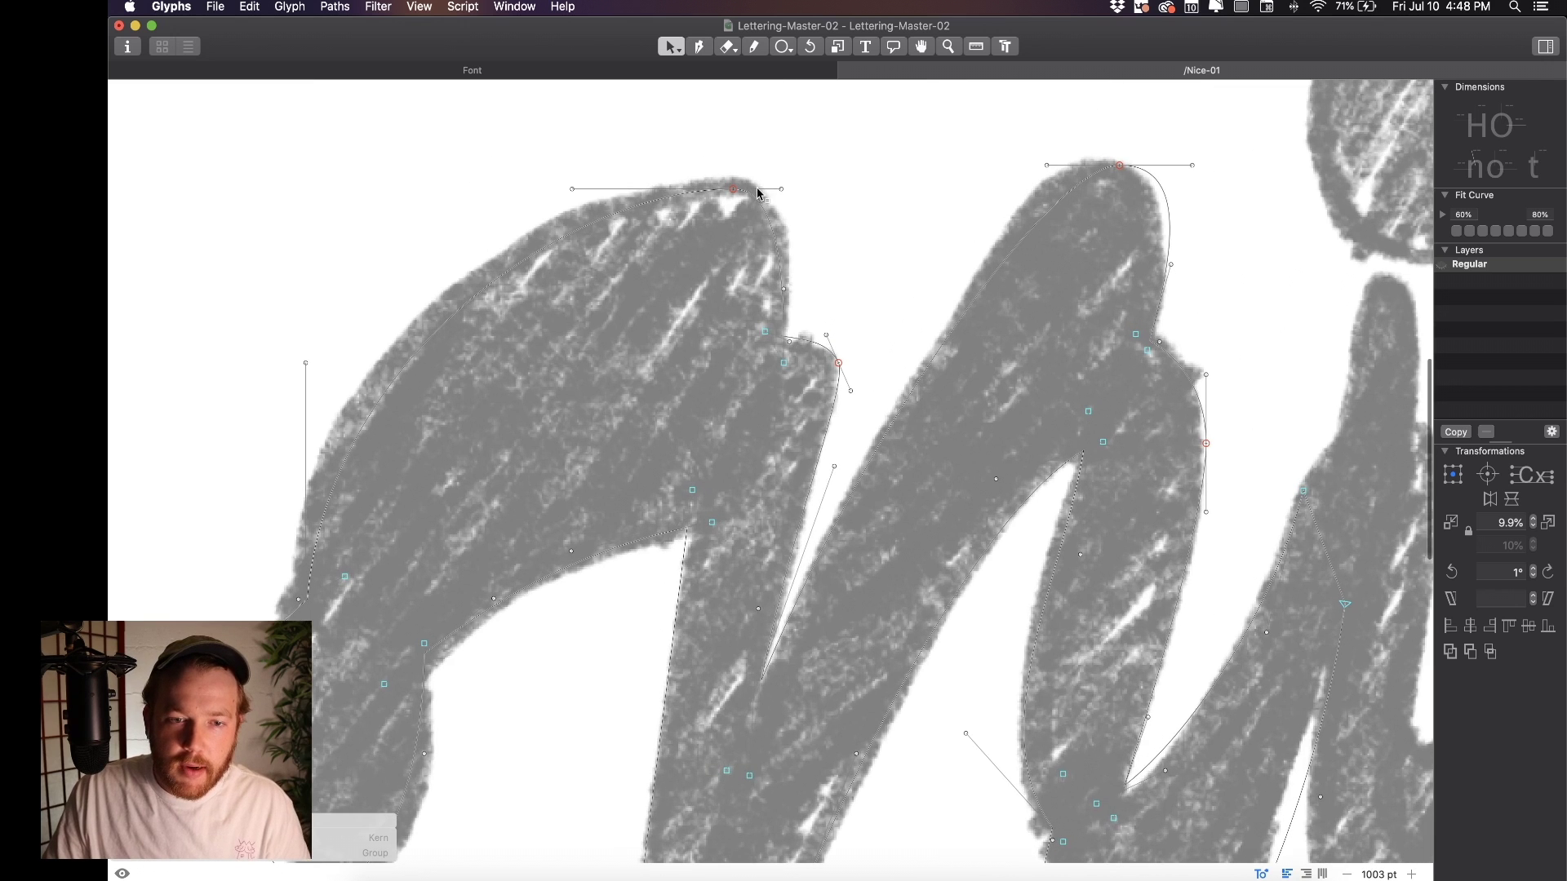
# Tilt the handles of the node atop the n's first arch and check the arch in the filled preview
pyautogui.moveTo(782, 189); pyautogui.dragTo(777, 202)
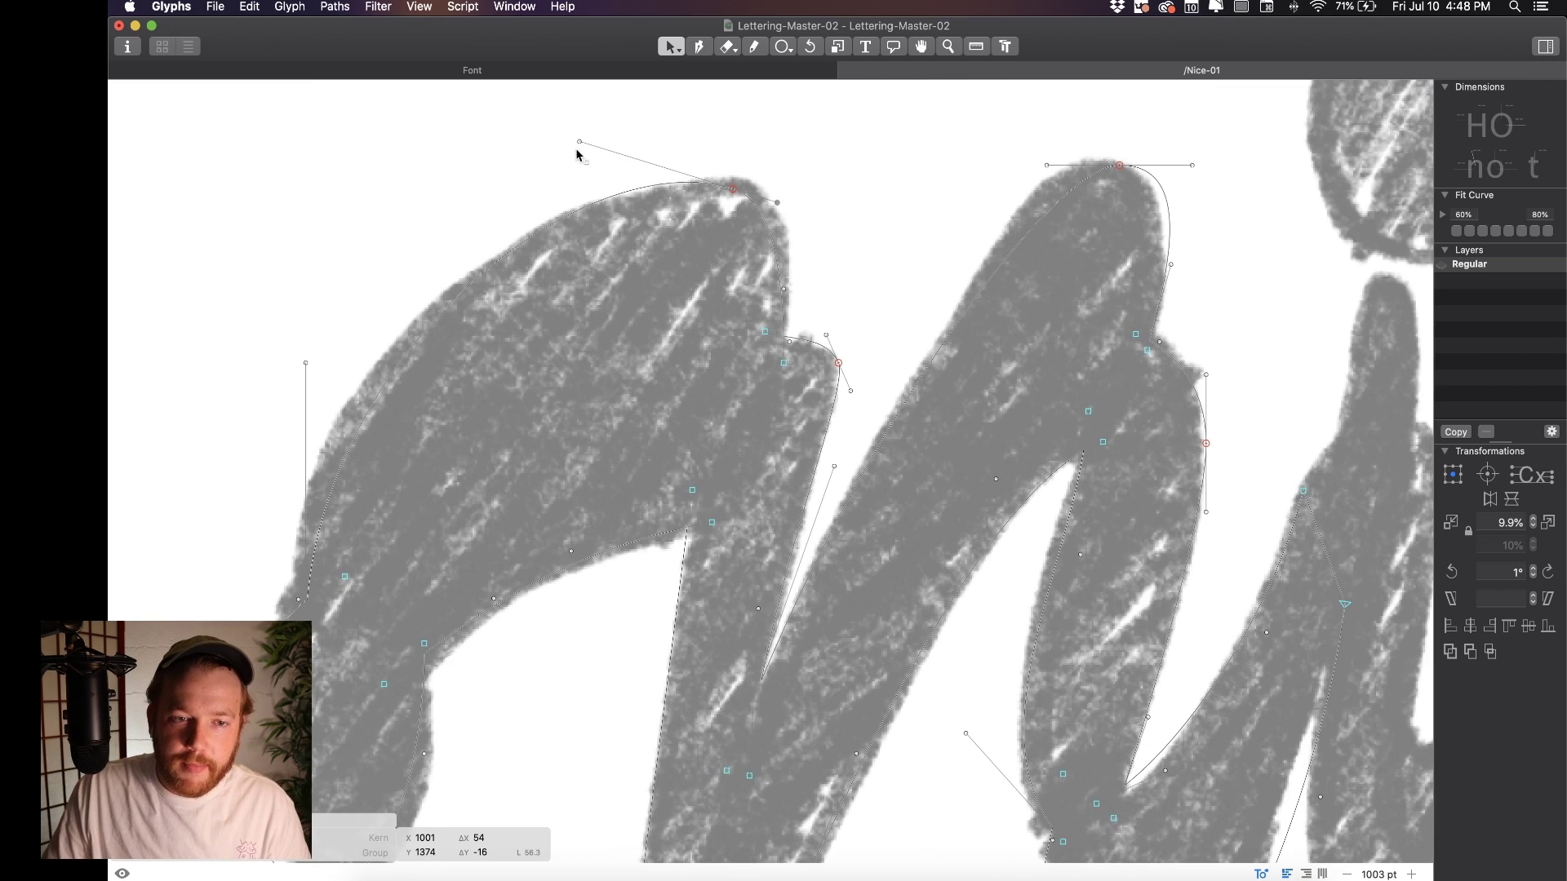
pyautogui.press('space')
pyautogui.hscroll(4, 581, 153)
pyautogui.scroll(-5, 584, 153)
pyautogui.moveTo(585, 154); pyautogui.dragTo(570, 204)
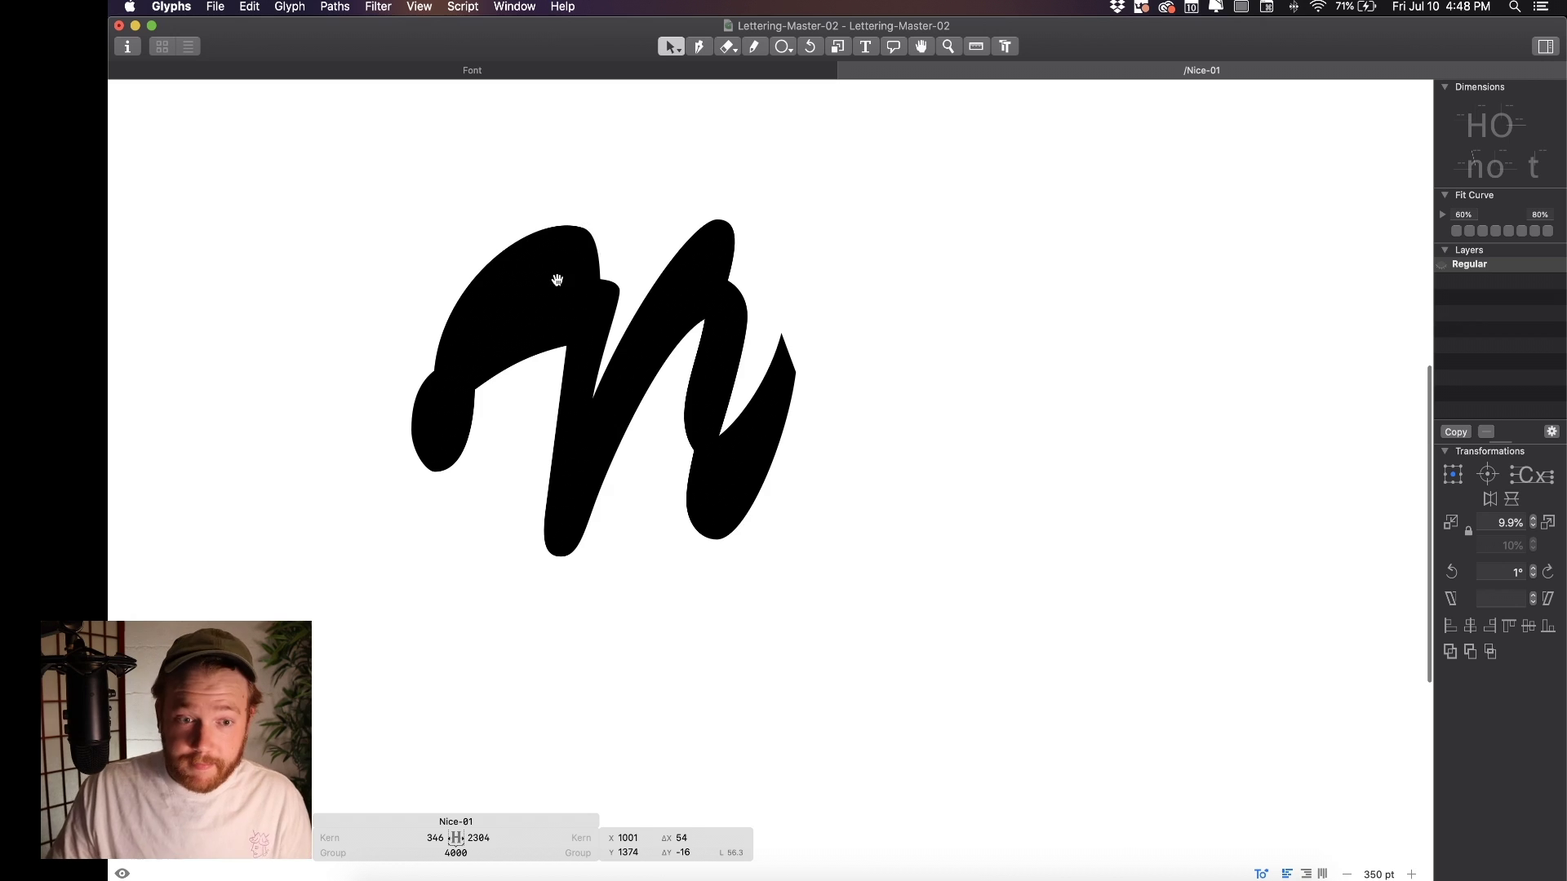
pyautogui.scroll(5, 557, 280)
pyautogui.moveTo(557, 280); pyautogui.dragTo(634, 206)
pyautogui.scroll(-4, 604, 212)
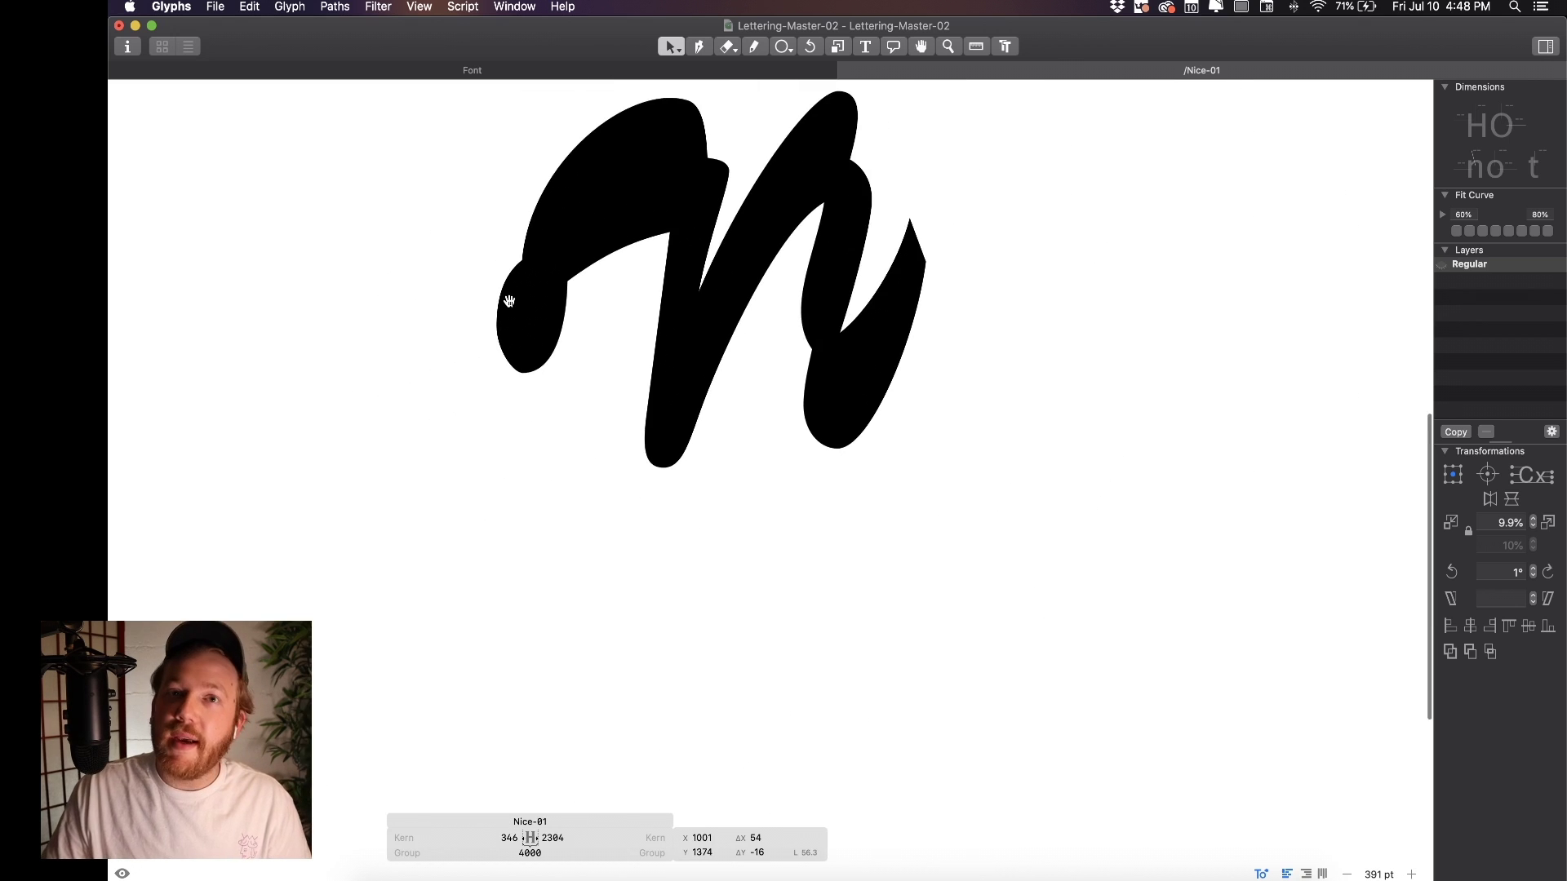
# Adjust the horizontal handles at the bottom of the n's rounded entry terminal and check the filled shape
pyautogui.scroll(5, 448, 343)
pyautogui.moveTo(668, 507); pyautogui.dragTo(722, 508)
pyautogui.moveTo(834, 508)
pyautogui.mouseDown()
pyautogui.moveTo(867, 507)
pyautogui.moveTo(838, 508)
pyautogui.mouseUp()
pyautogui.press('space')
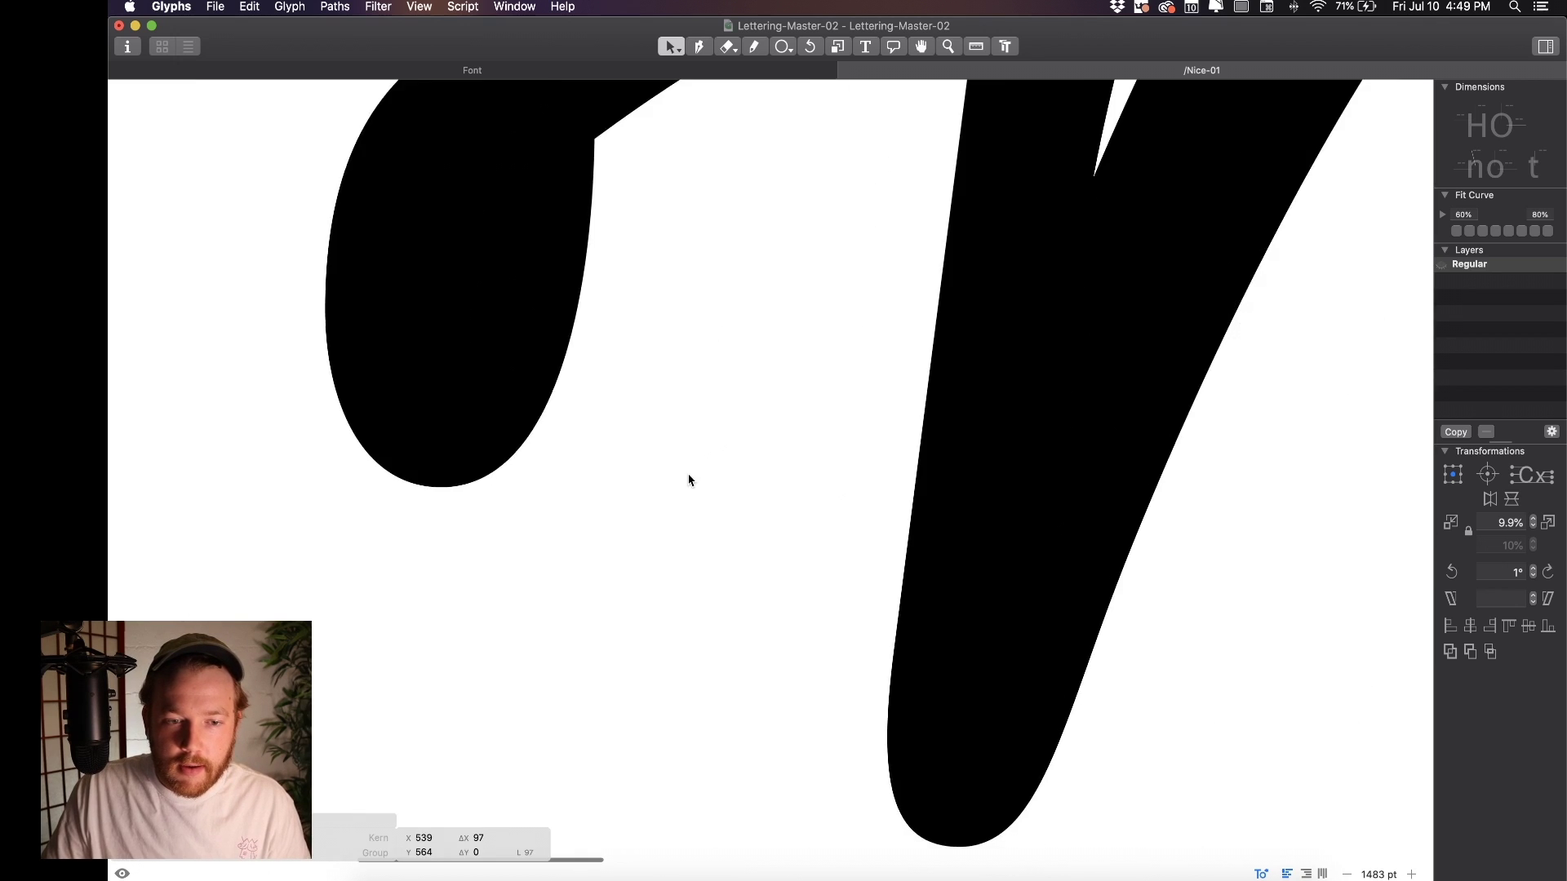
pyautogui.scroll(-5, 689, 476)
pyautogui.scroll(-3, 689, 434)
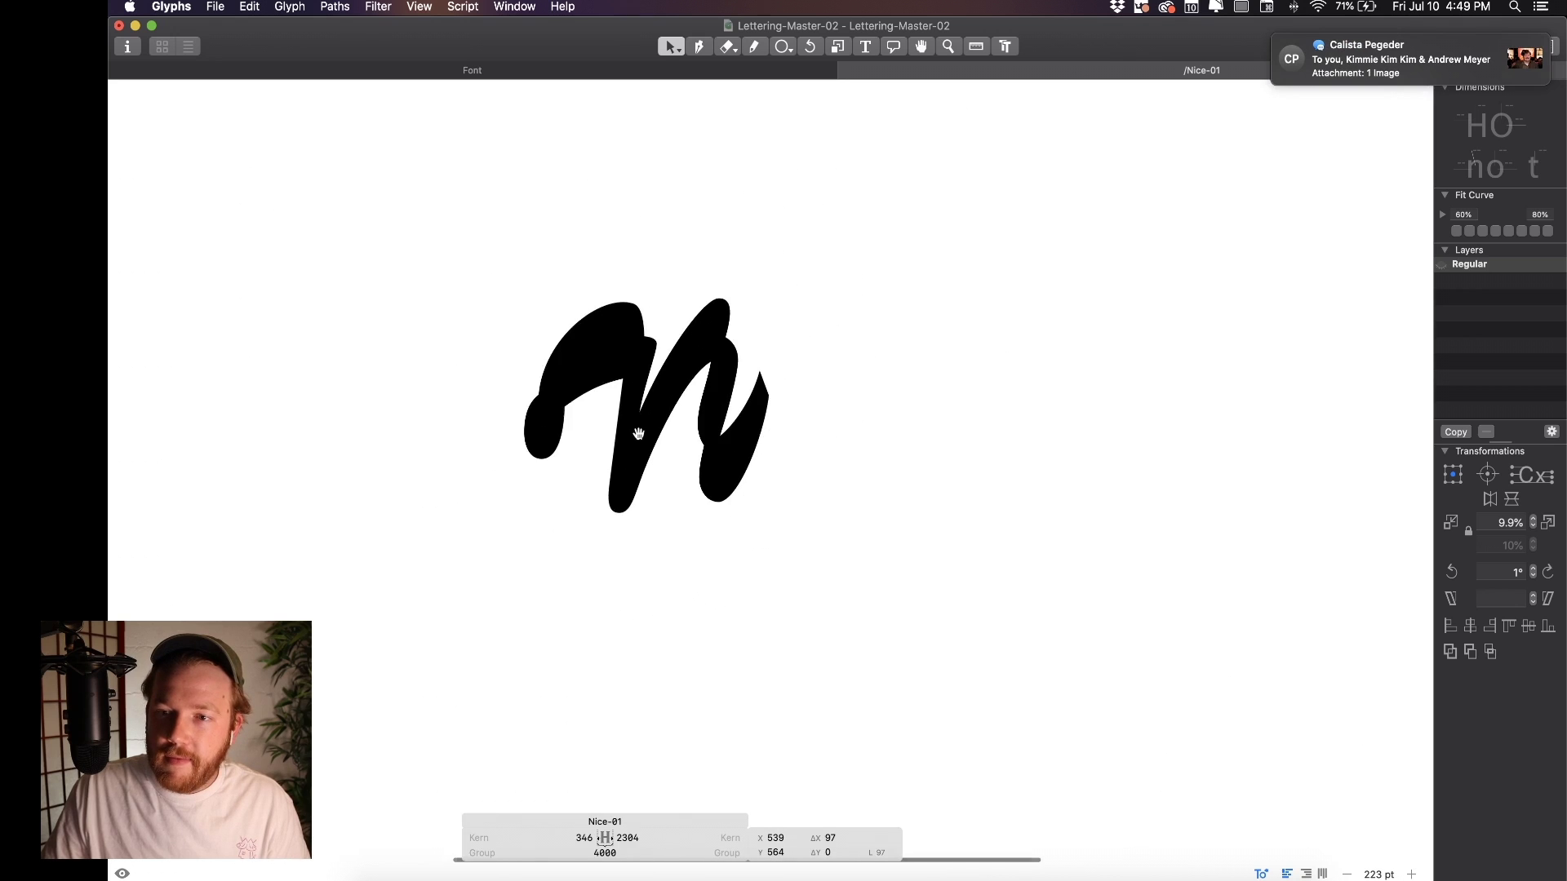
# Compare the filled n with its outline nodes where the stems join the diagonal upstroke and exit stroke
pyautogui.press('space')
pyautogui.scroll(3, 752, 307)
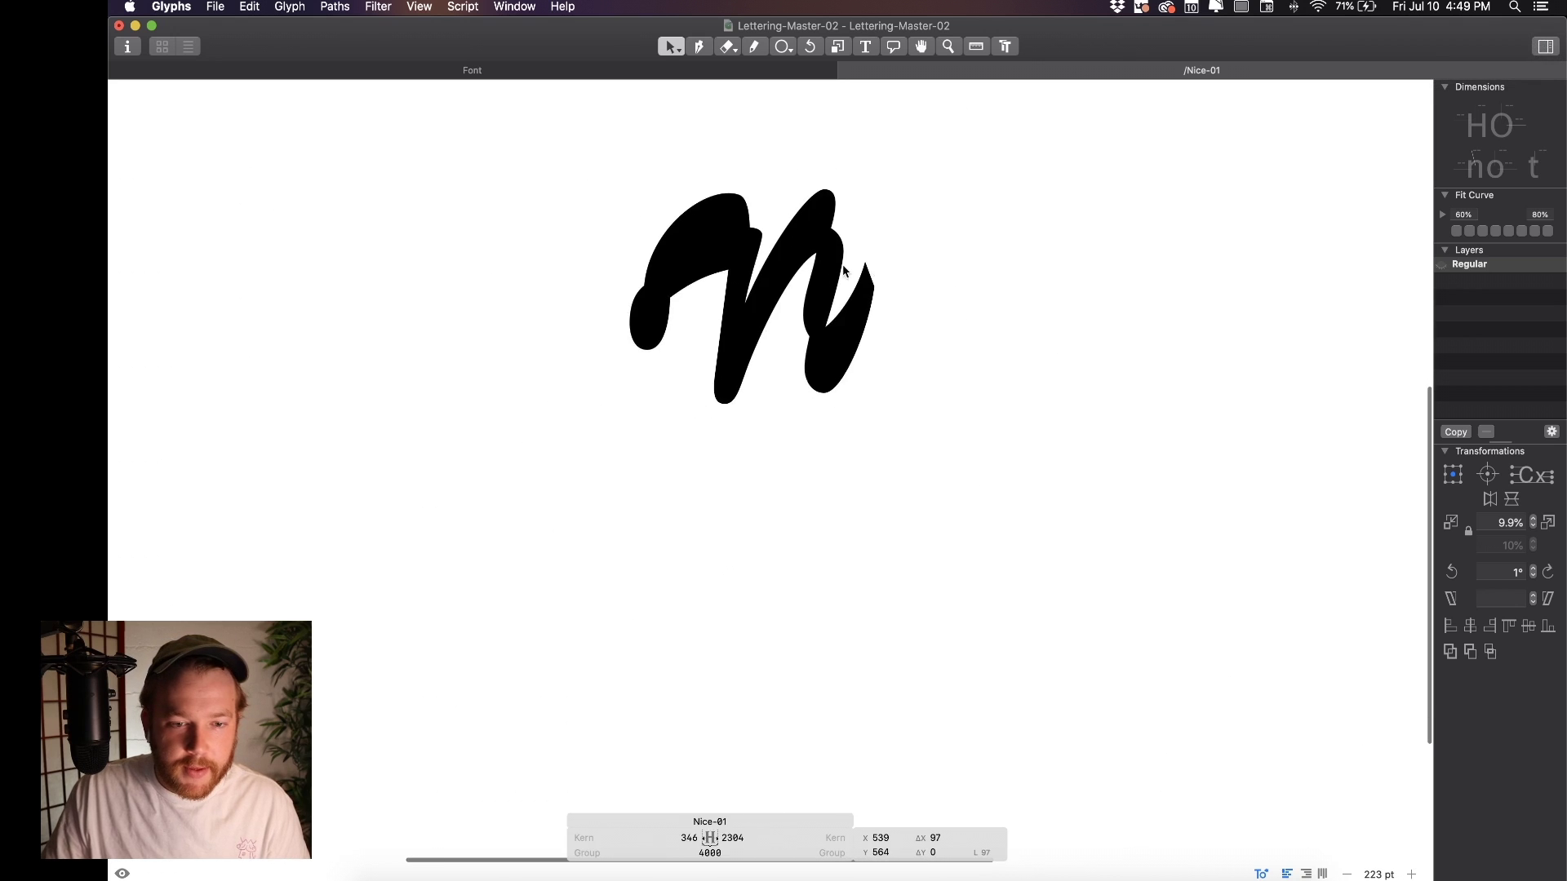
pyautogui.scroll(3, 886, 297)
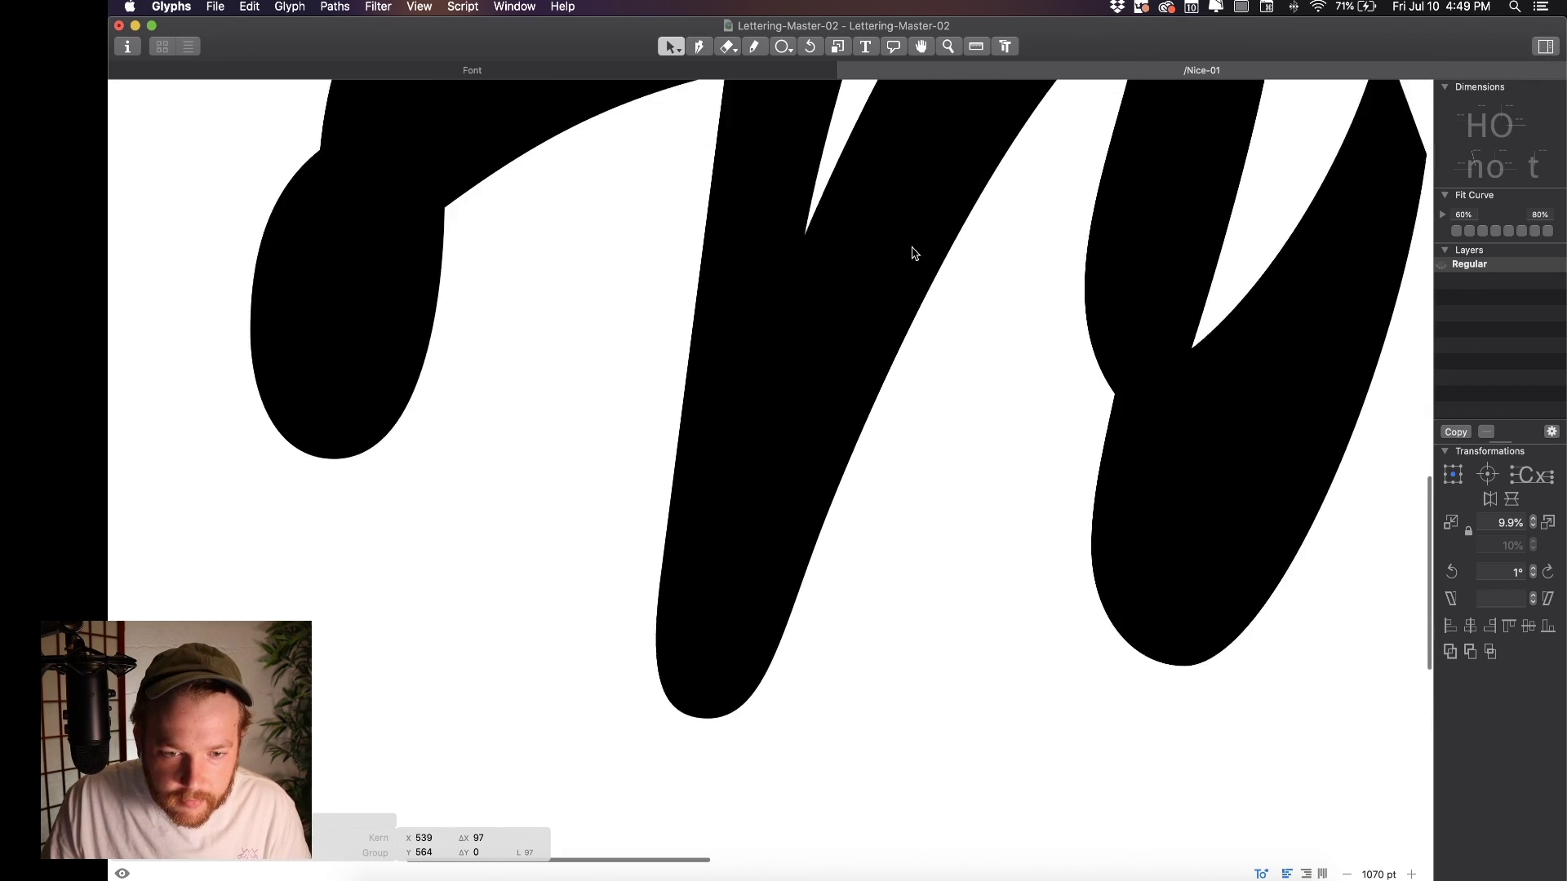
pyautogui.scroll(3, 776, 315)
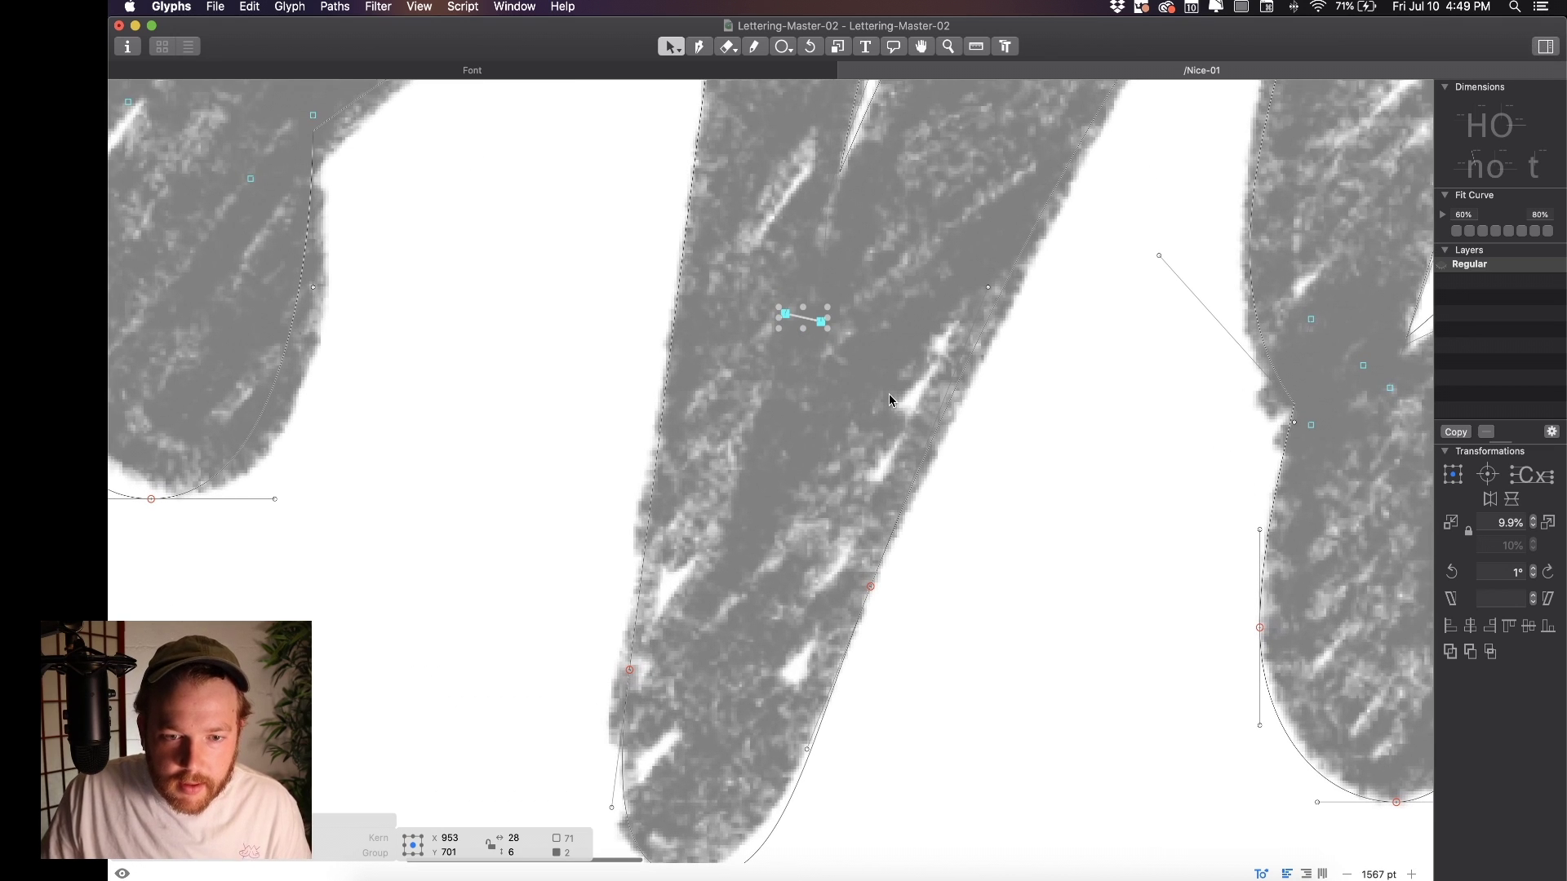
pyautogui.press('space')
pyautogui.scroll(-5, 889, 394)
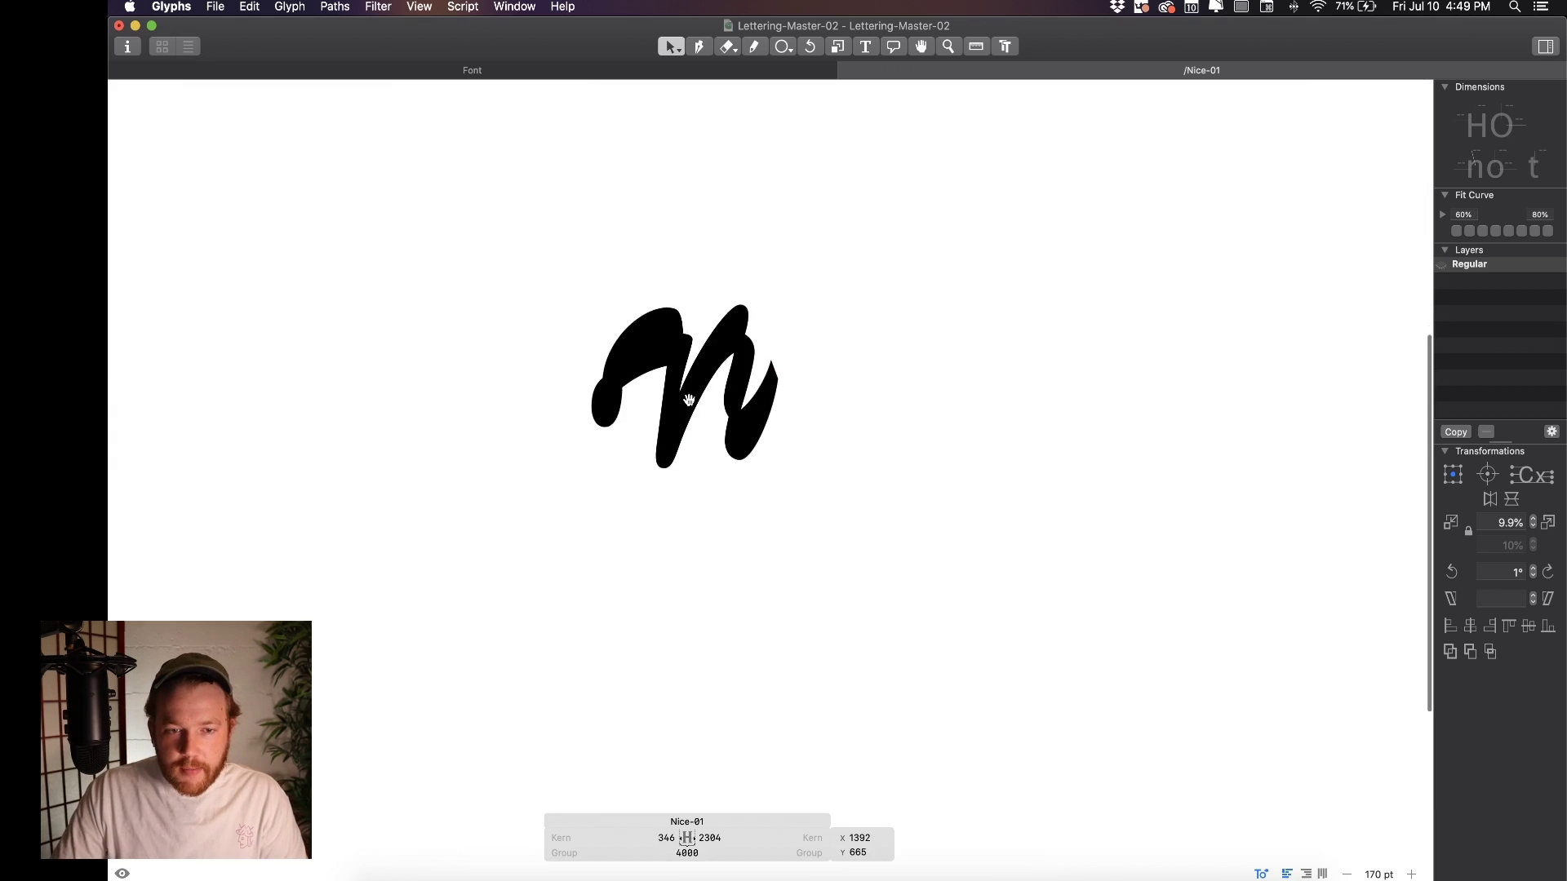
pyautogui.scroll(4, 702, 425)
pyautogui.moveTo(699, 405); pyautogui.dragTo(845, 326)
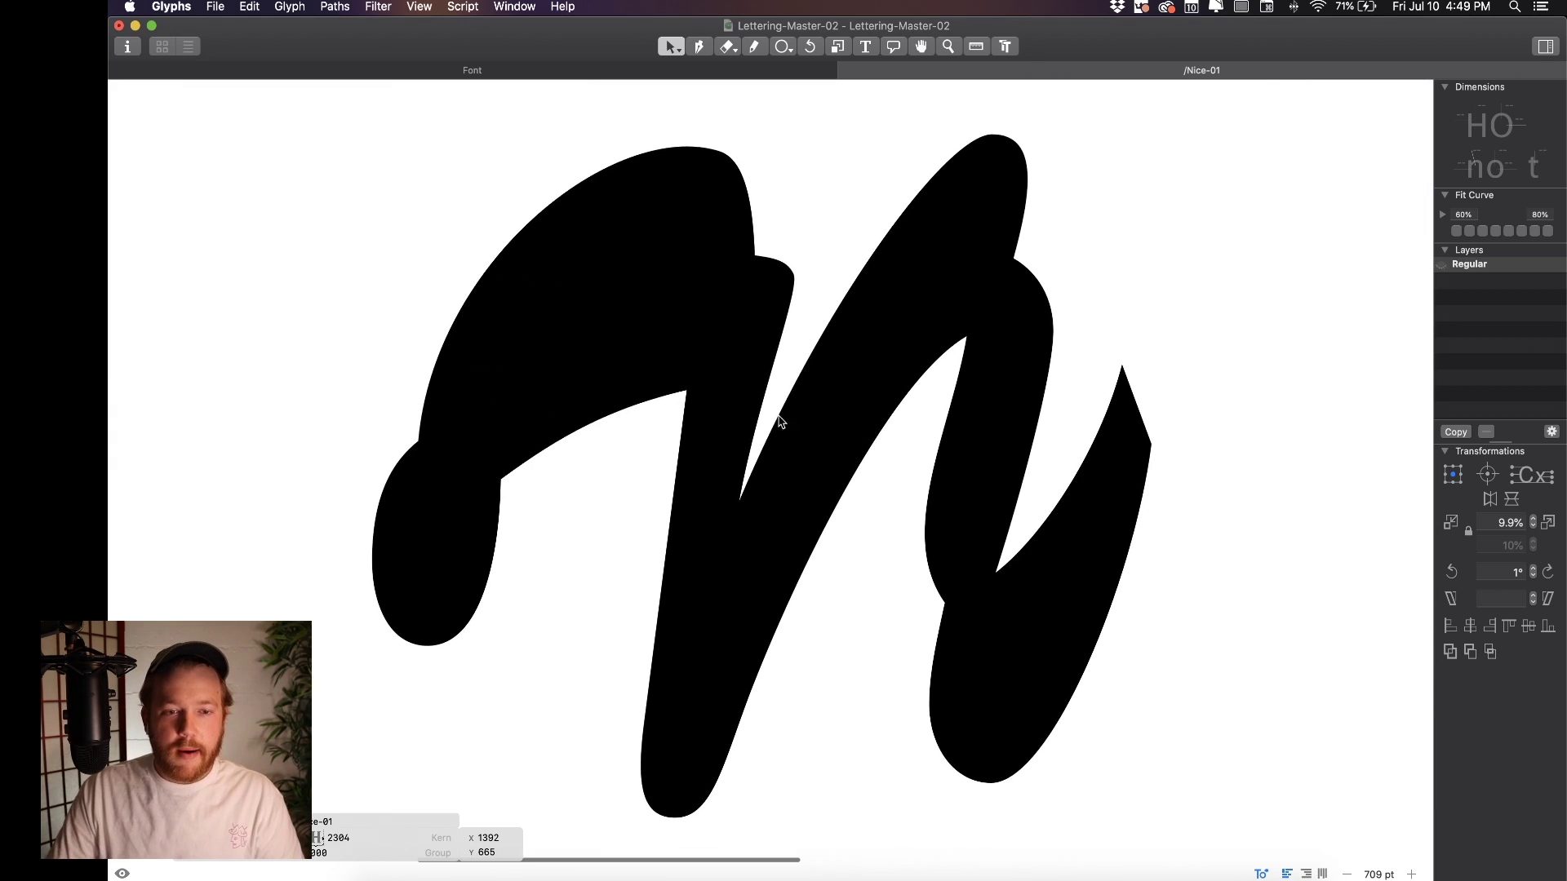
pyautogui.scroll(1, 748, 539)
pyautogui.scroll(-1, 768, 520)
pyautogui.scroll(-4, 769, 526)
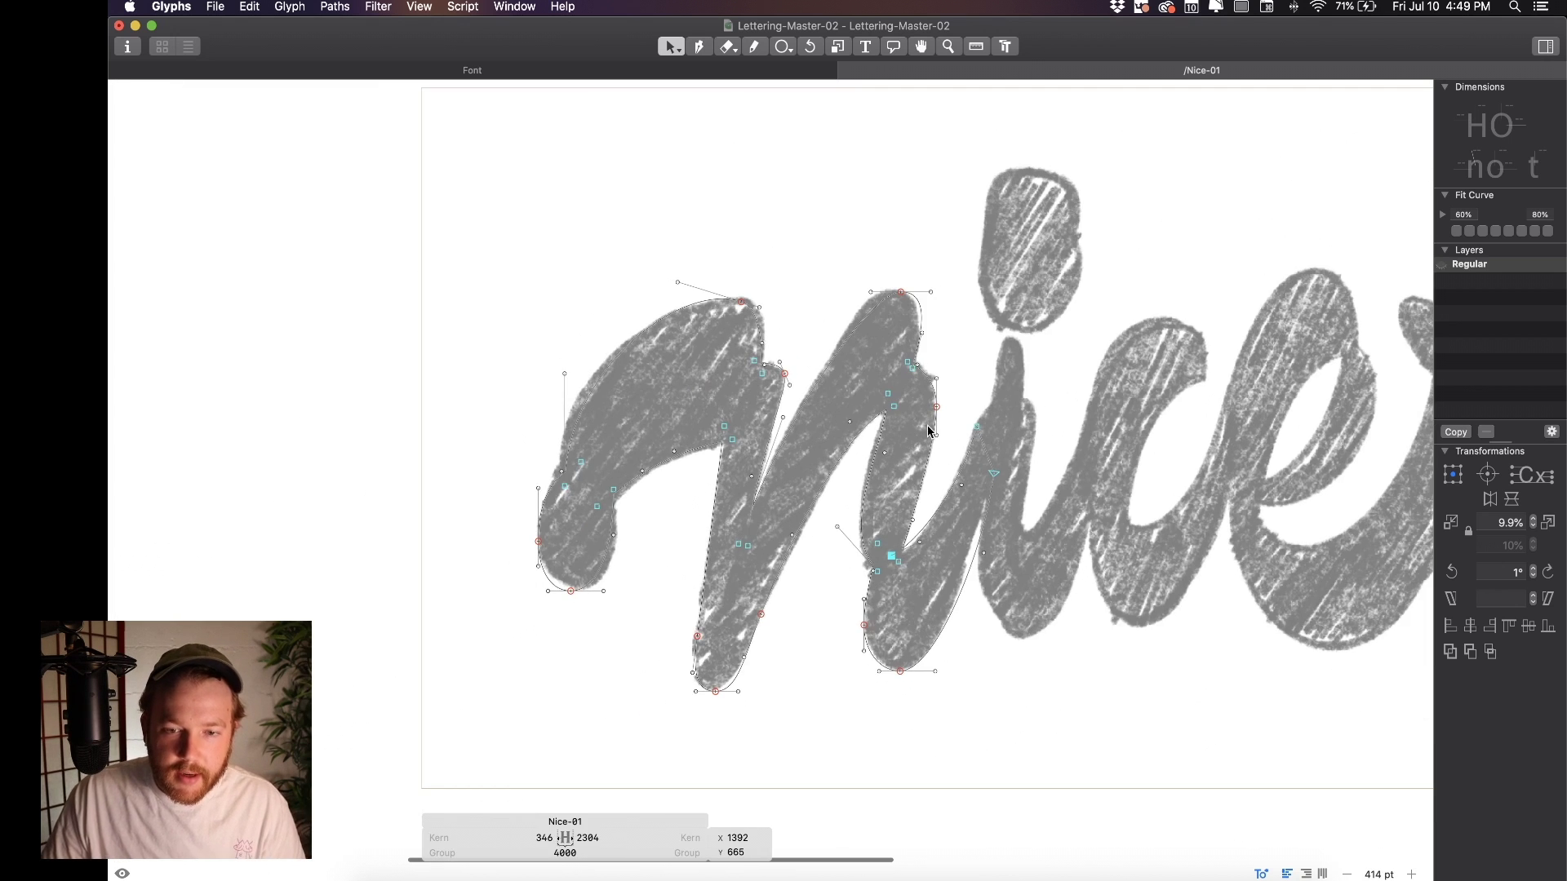
# Unlock the nice! sketch image, move it below the glyph frame clear of the n outline, and deselect it
pyautogui.rightClick(1068, 352)
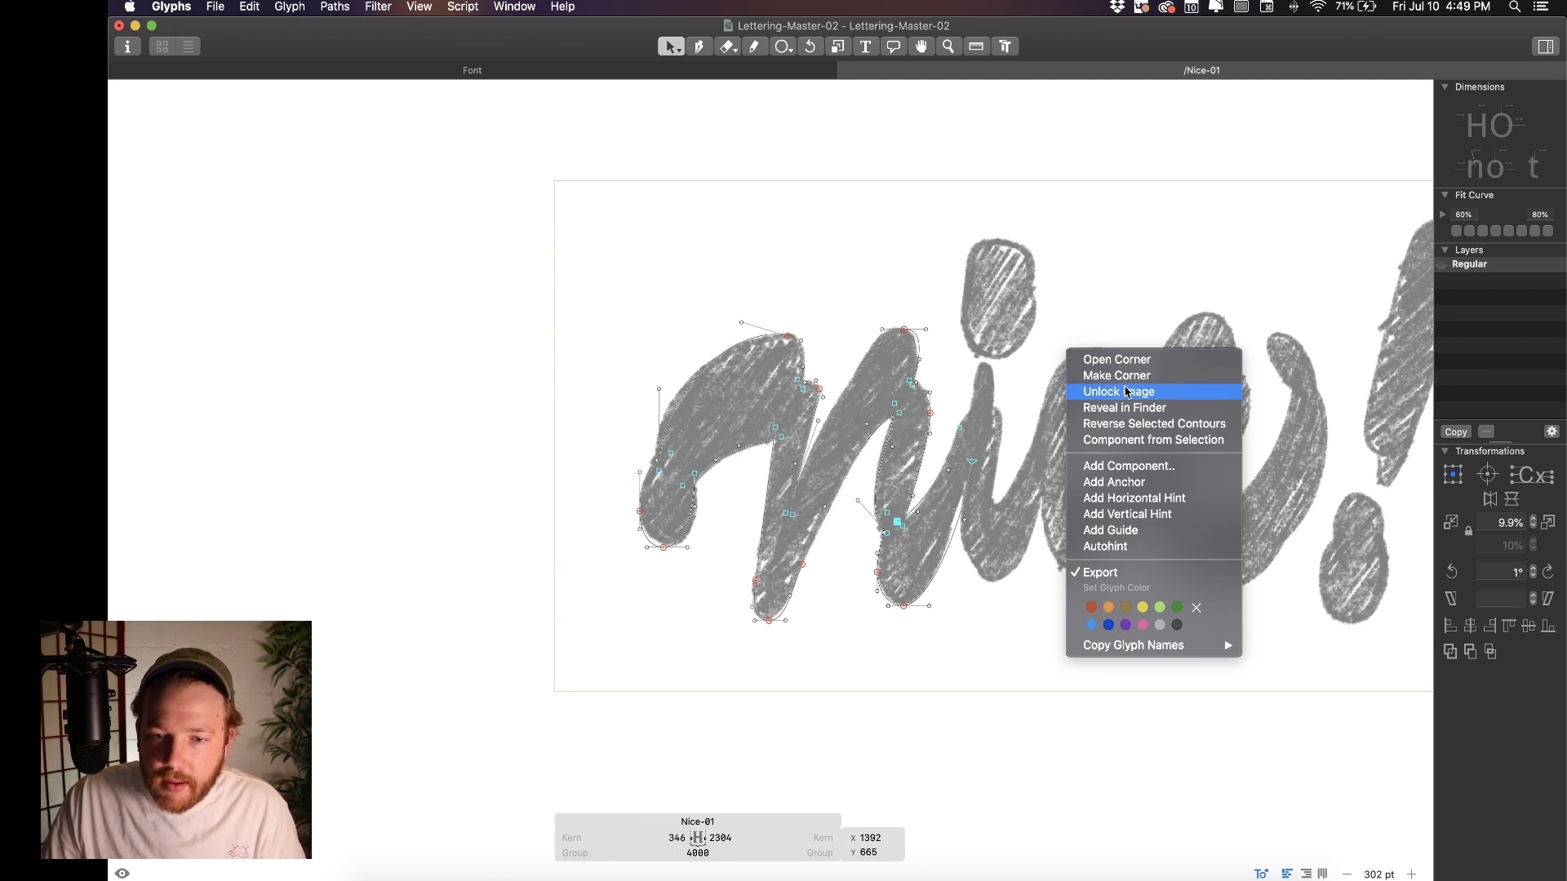
pyautogui.click(1117, 391)
pyautogui.click(1048, 277)
pyautogui.scroll(-2, 1060, 282)
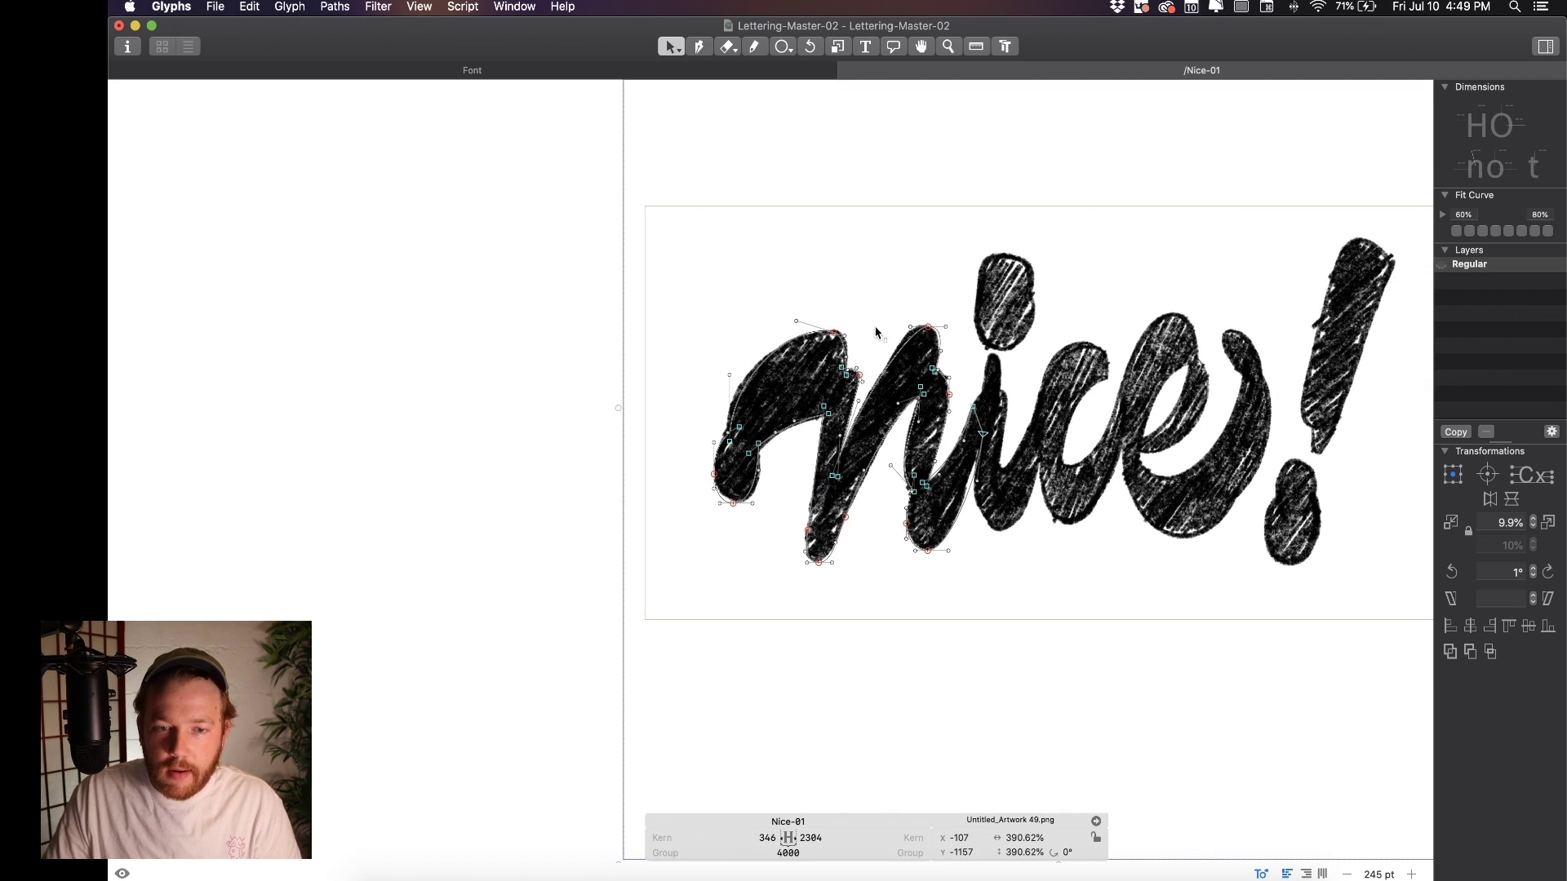
pyautogui.moveTo(1024, 189); pyautogui.dragTo(1011, 642)
pyautogui.moveTo(1090, 463); pyautogui.dragTo(1089, 658)
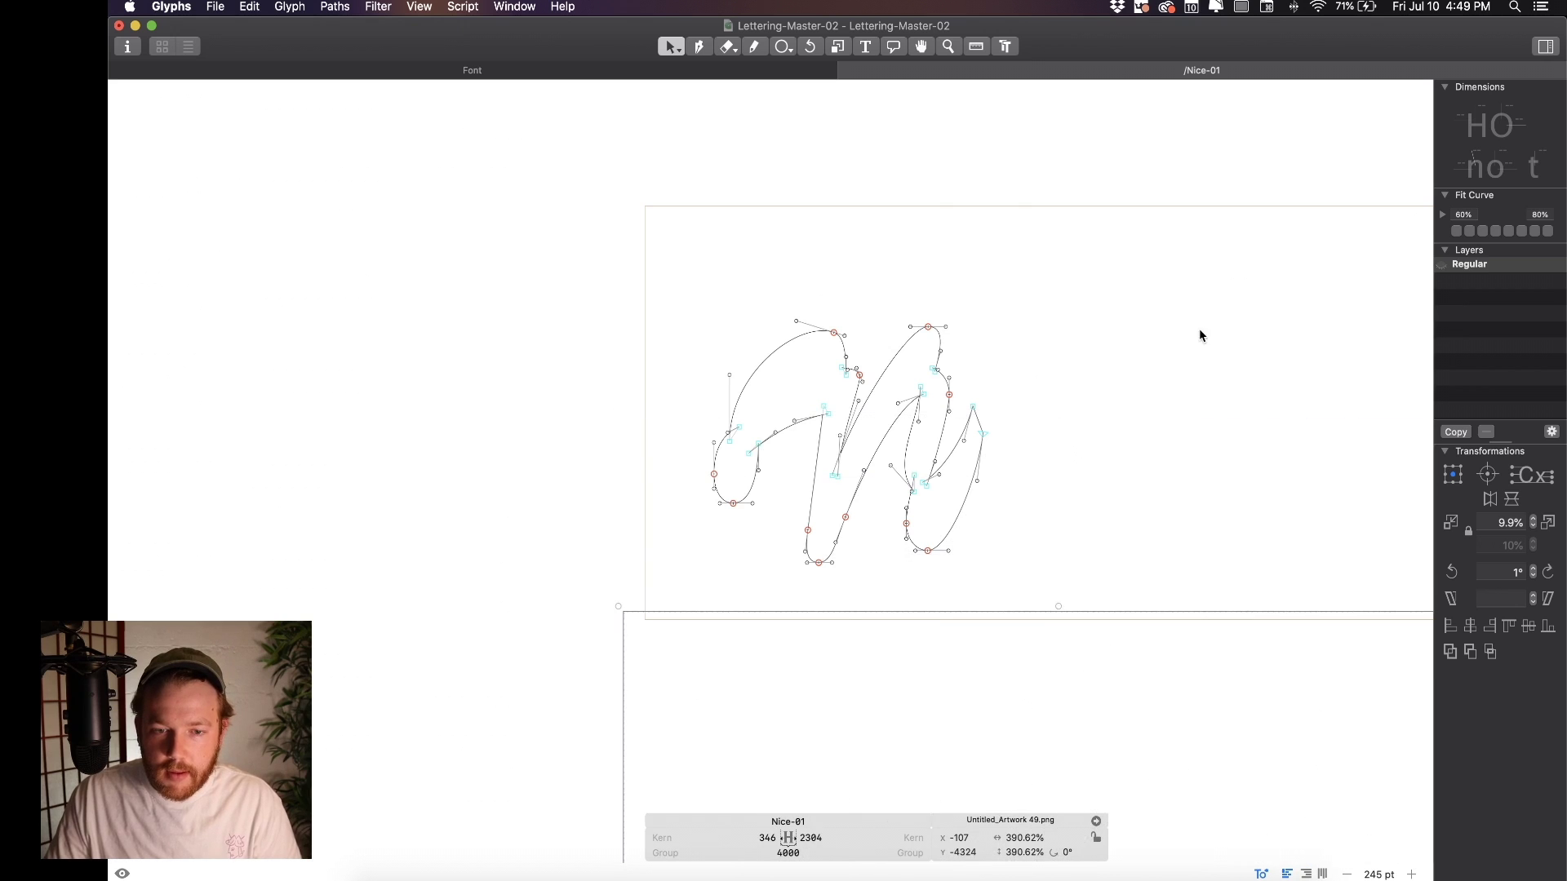
pyautogui.click(1197, 330)
# Examine the n without the sketch behind it, comparing the filled preview with the overlapping corner nodes
pyautogui.scroll(5, 1112, 174)
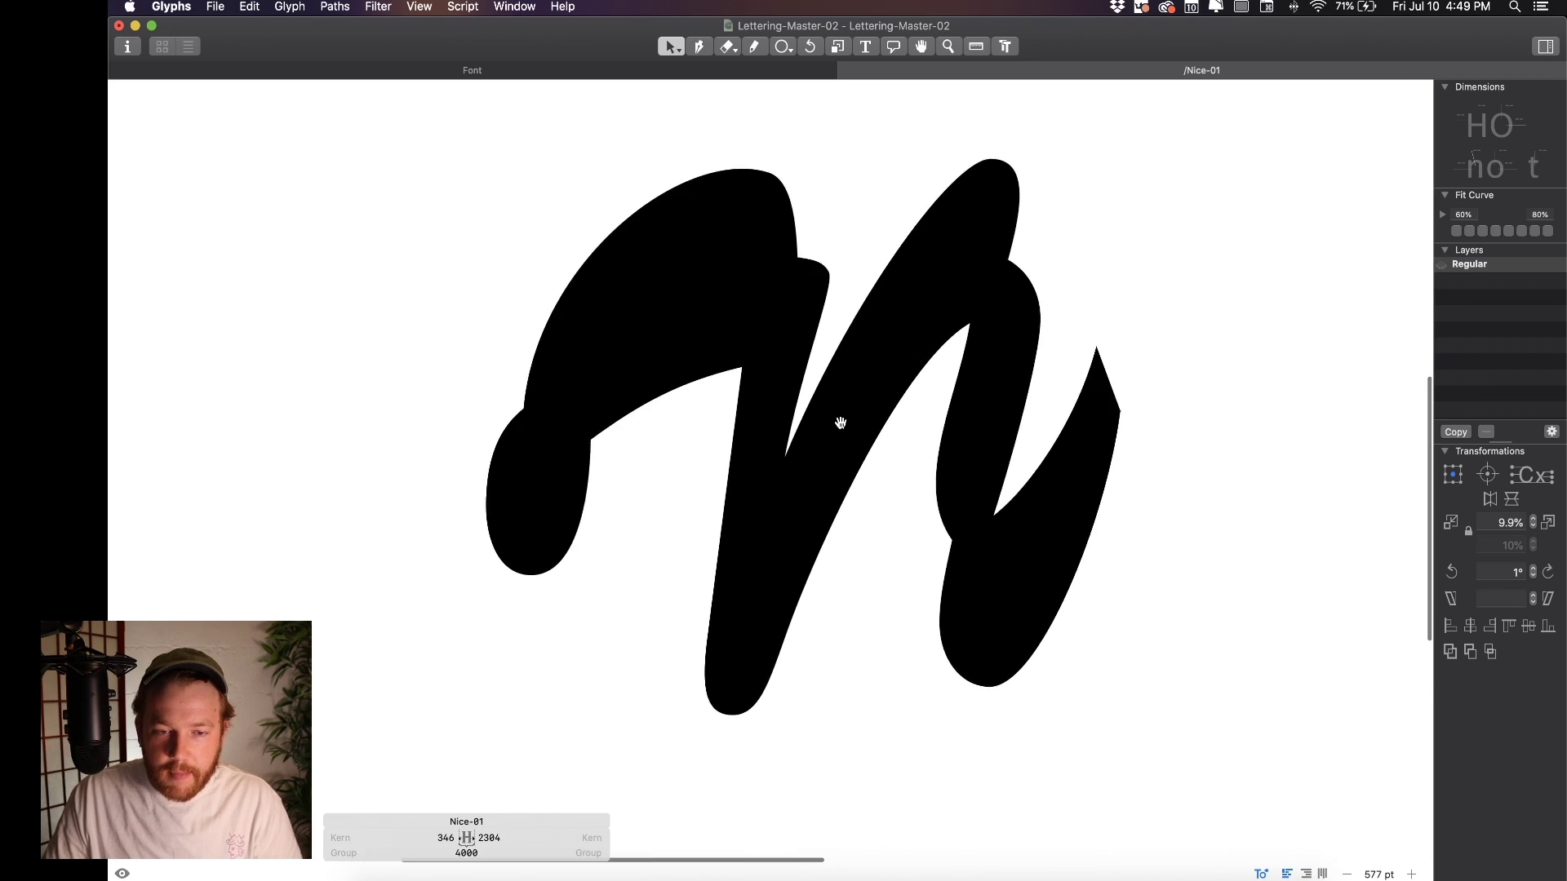
pyautogui.scroll(3, 832, 410)
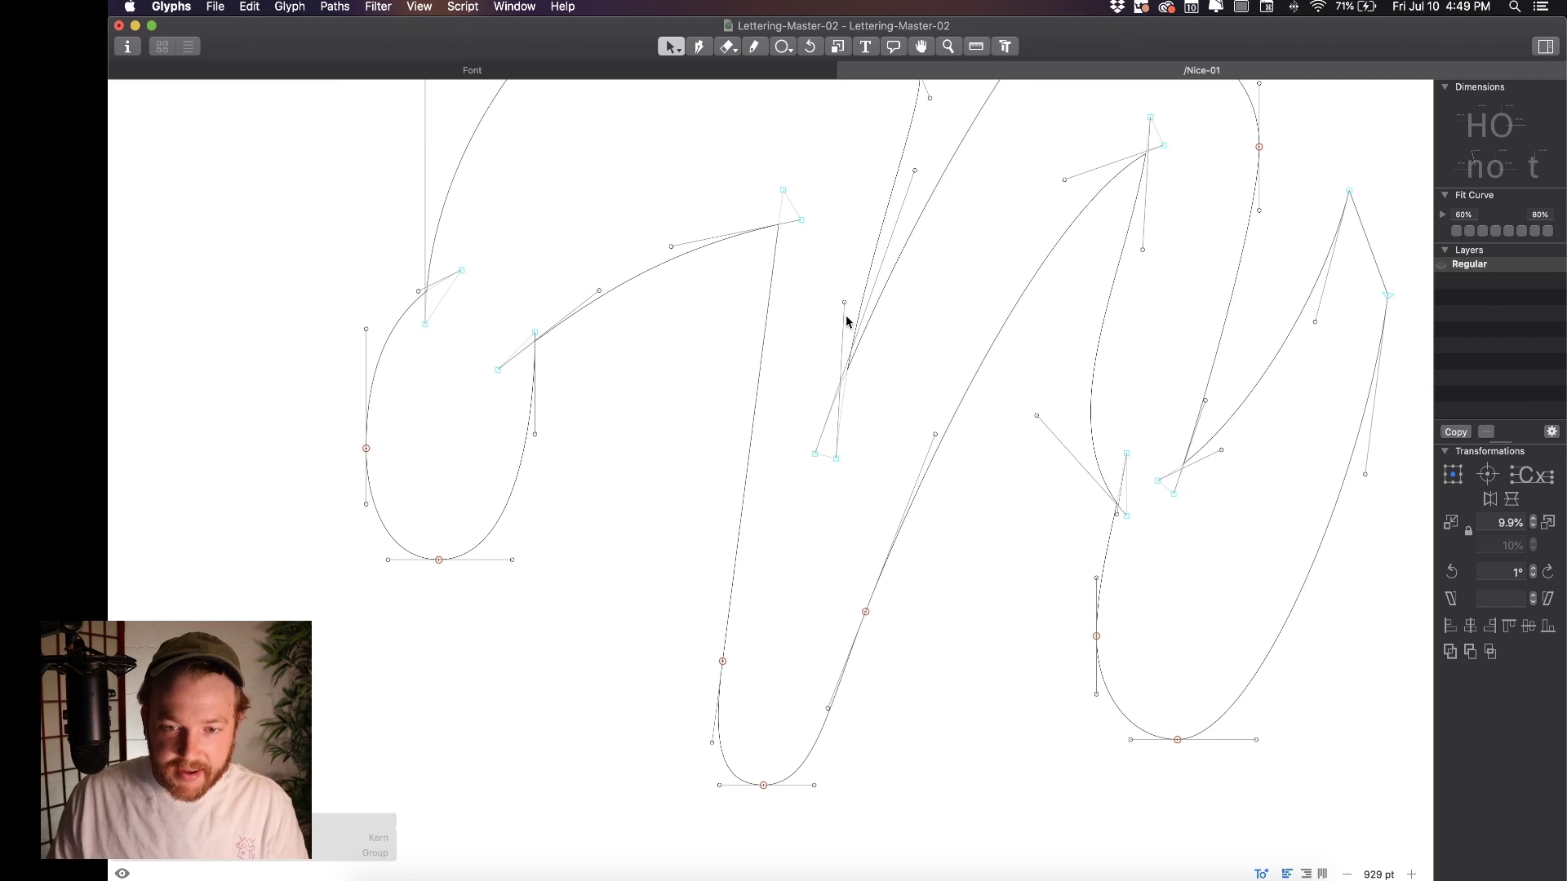
pyautogui.scroll(1, 885, 329)
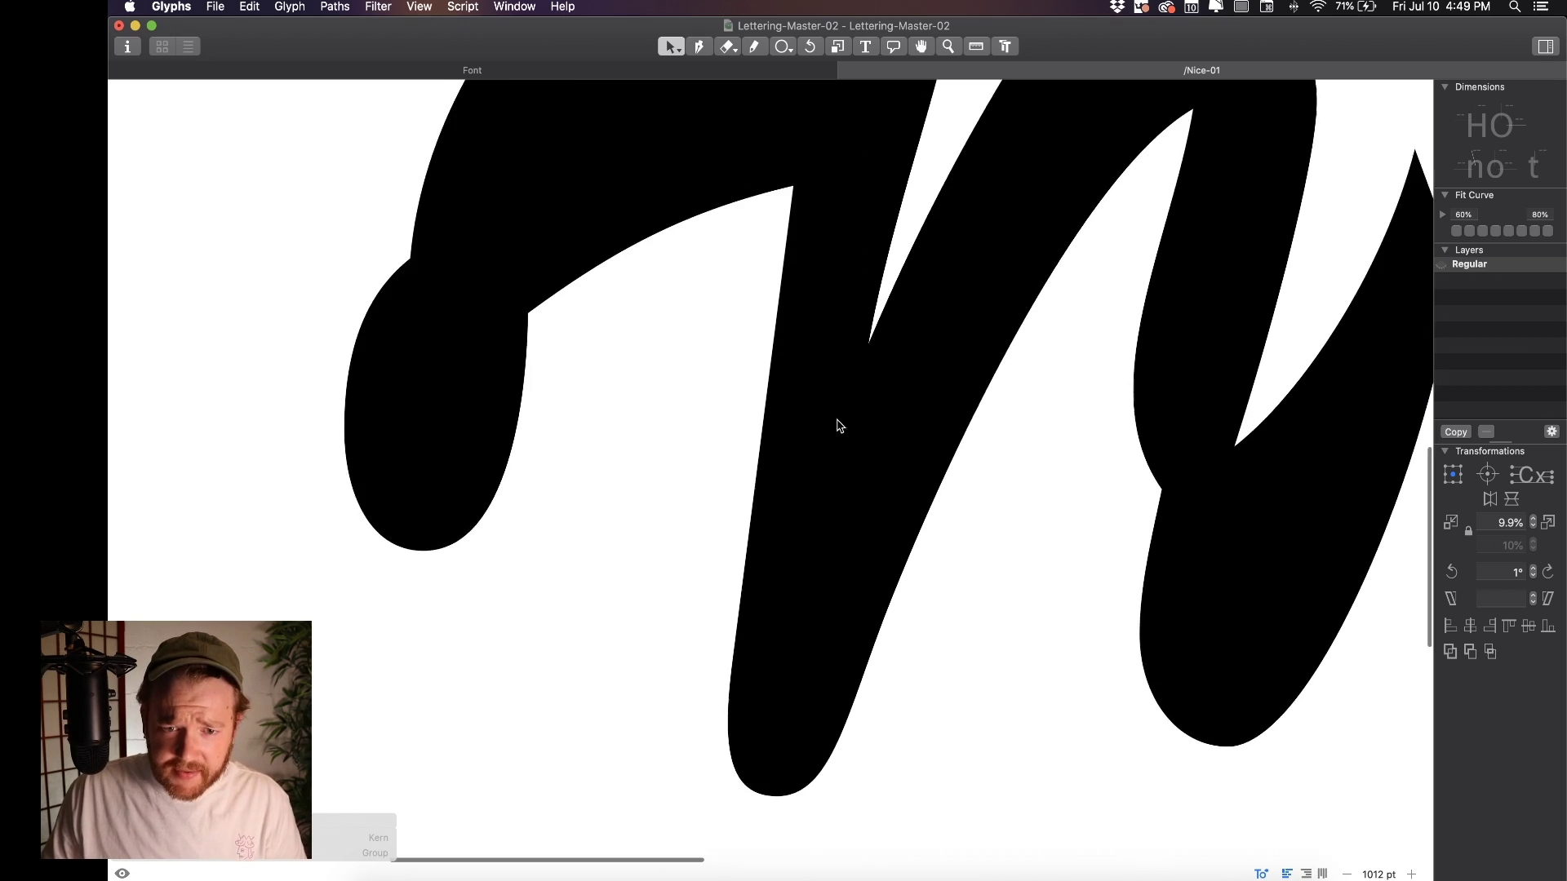
pyautogui.scroll(-8, 838, 425)
pyautogui.press('super+plus')
pyautogui.moveTo(904, 523); pyautogui.dragTo(927, 494)
pyautogui.press('super+plus')
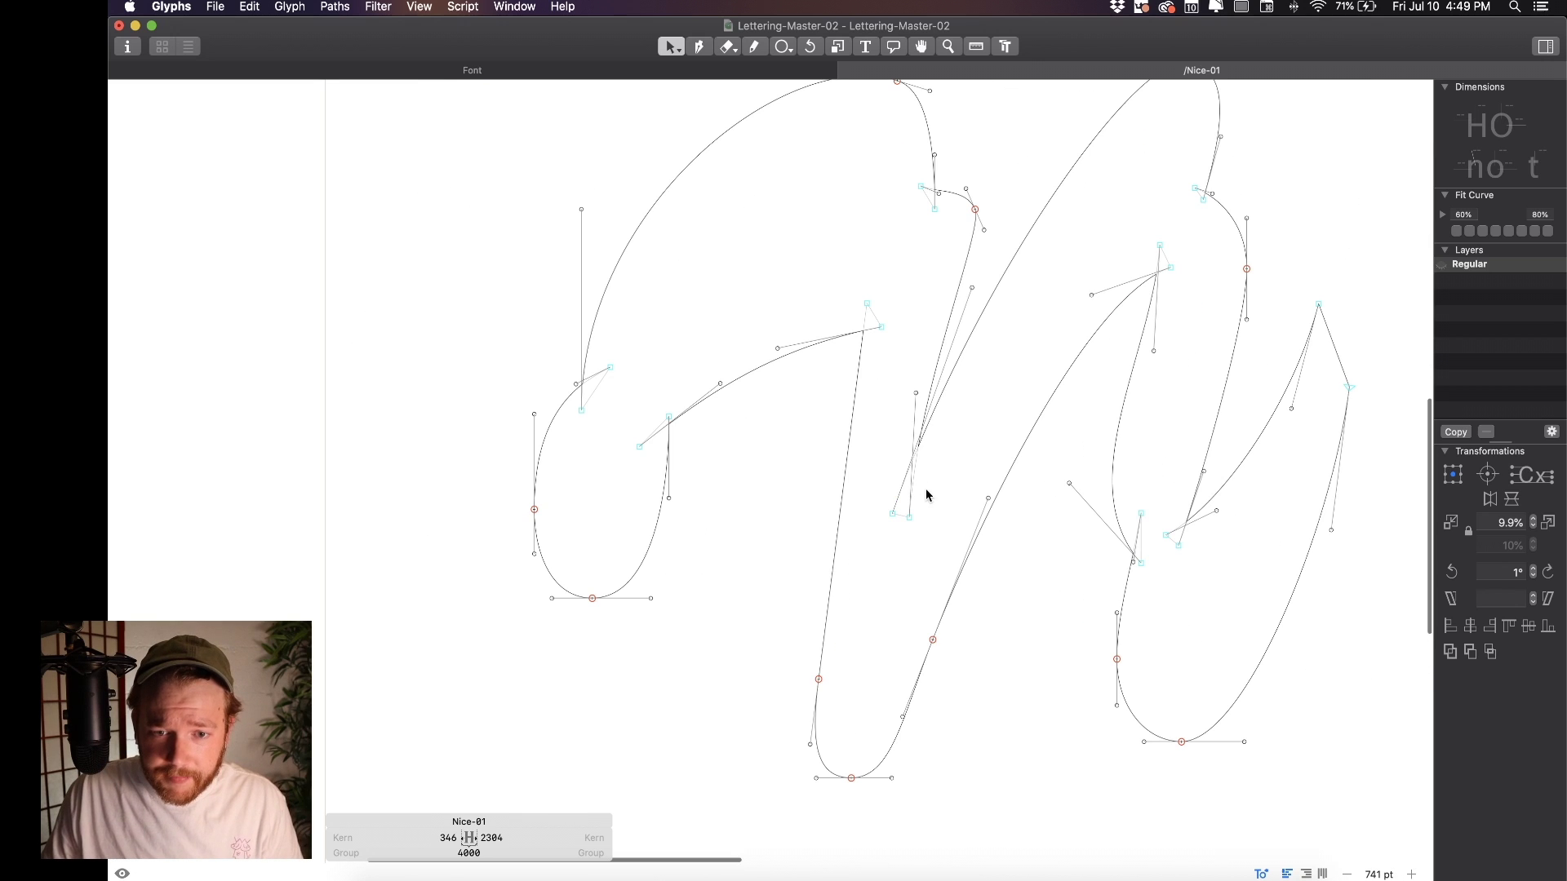
# Try moving each of the two overlapping corner nodes where the n's first stem meets the diagonal upstroke
pyautogui.moveTo(910, 518); pyautogui.dragTo(863, 559)
pyautogui.press('super+z')
pyautogui.click(895, 530)
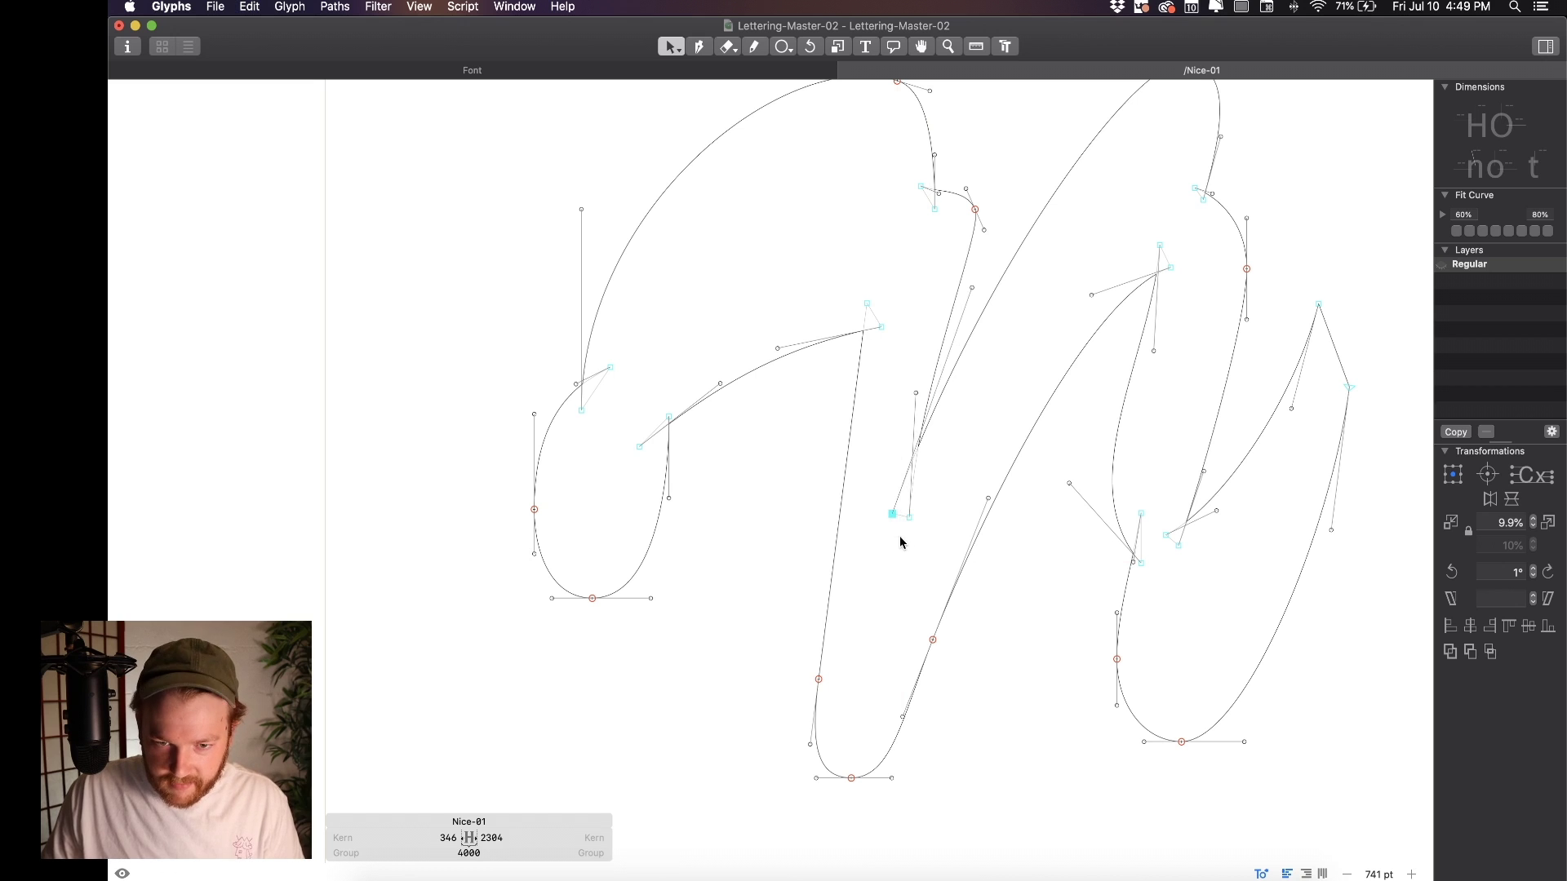
pyautogui.moveTo(893, 515)
pyautogui.mouseDown()
pyautogui.moveTo(874, 536)
pyautogui.moveTo(906, 540)
pyautogui.mouseUp()
pyautogui.press('super+z')
# Inspect the crossing of the n's first stem and diagonal upstroke close up, in outline and filled preview
pyautogui.press('space')
pyautogui.scroll(-5, 898, 424)
pyautogui.scroll(7, 764, 413)
pyautogui.scroll(8, 808, 387)
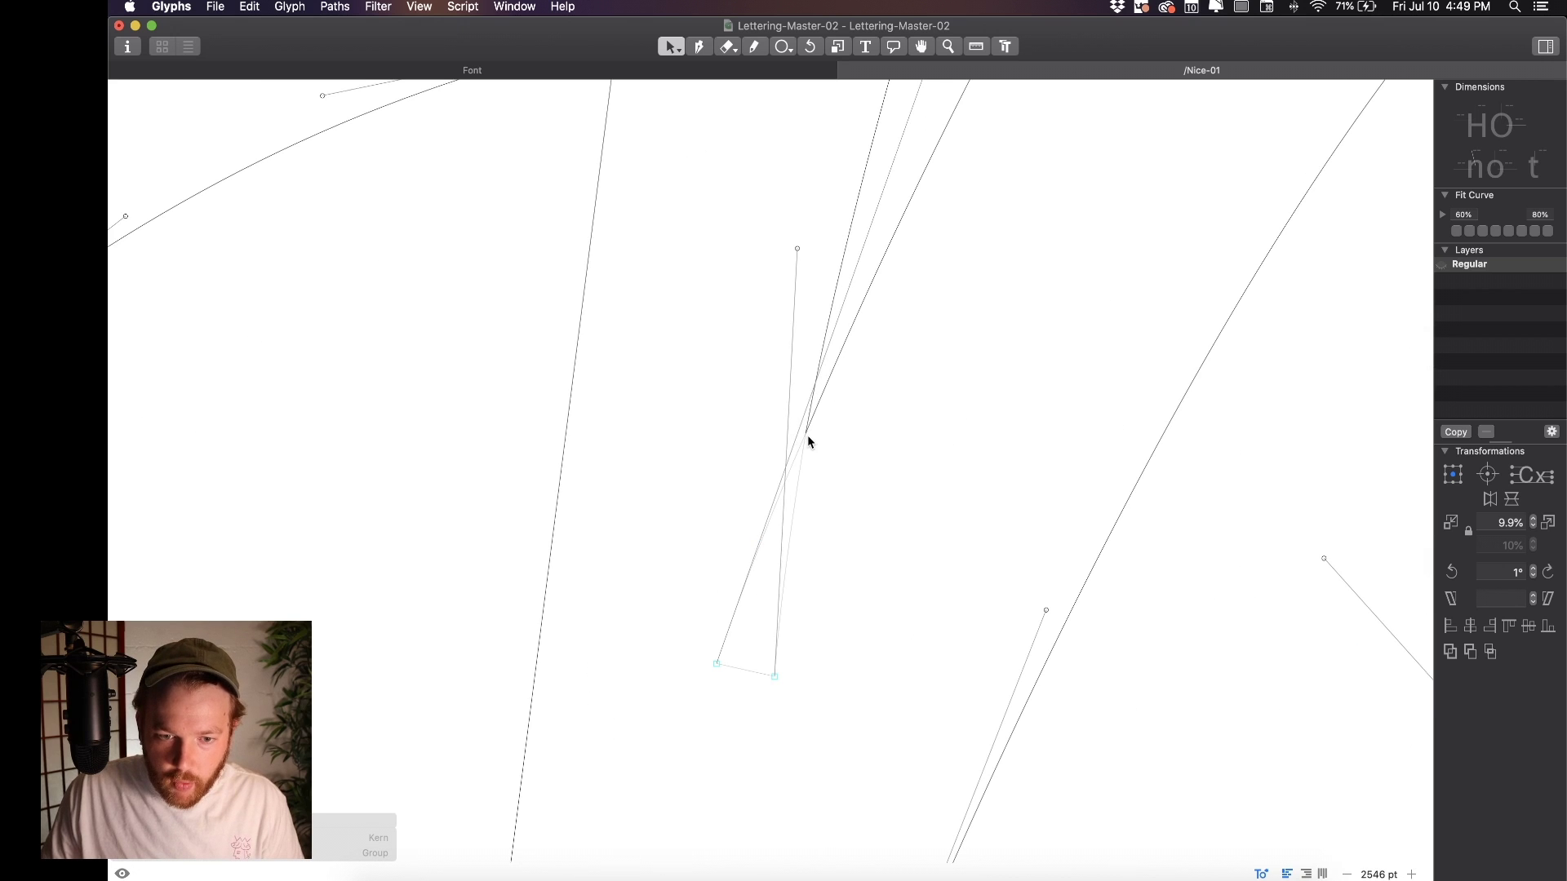
pyautogui.scroll(-10, 808, 441)
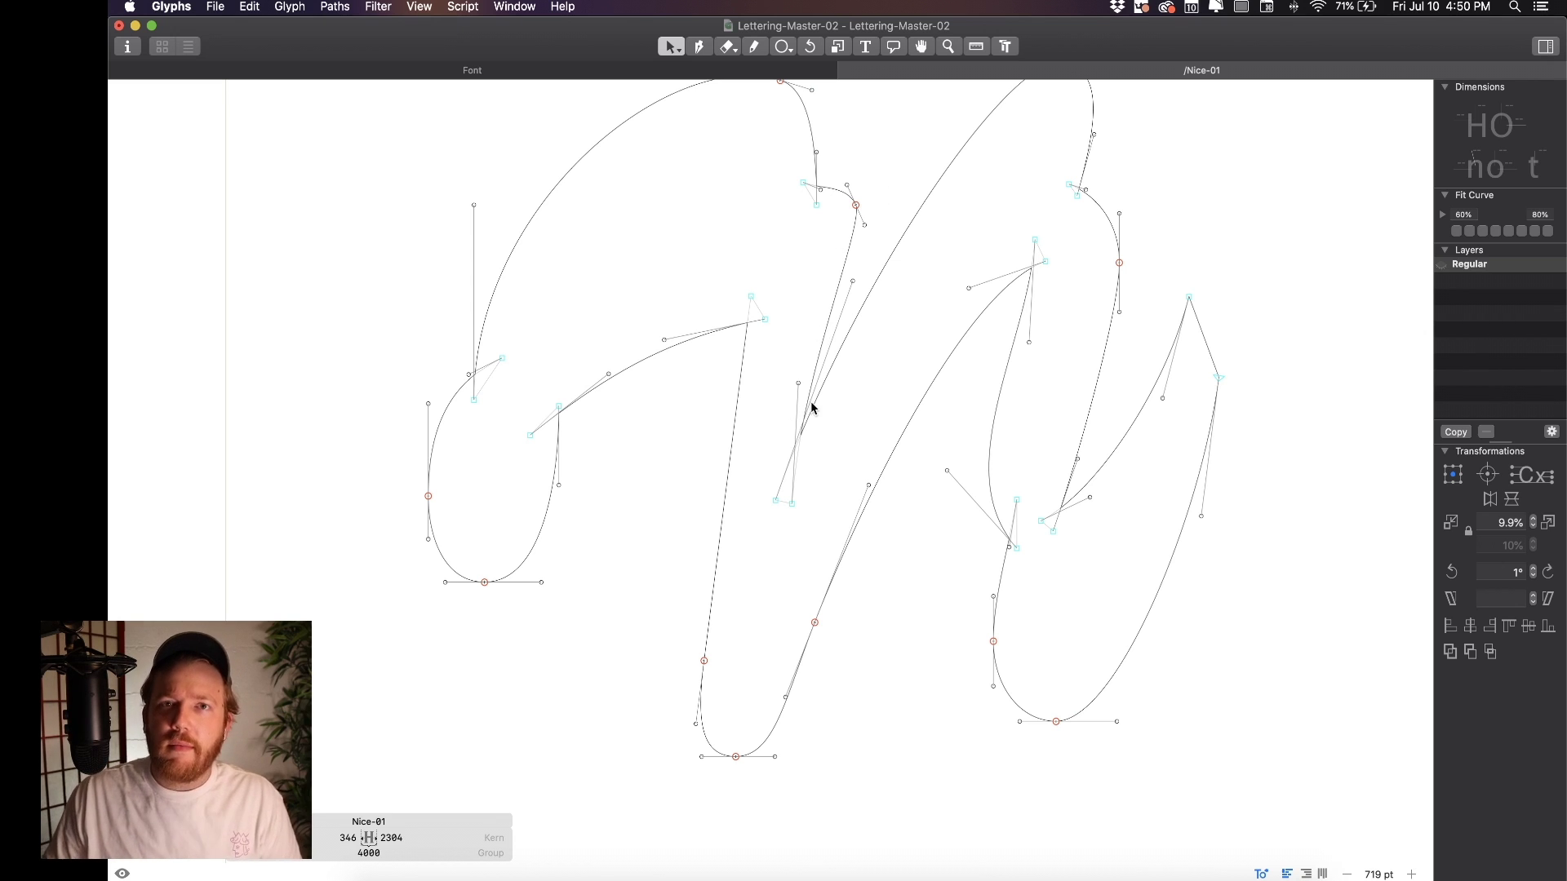
pyautogui.press('space')
pyautogui.moveTo(845, 293); pyautogui.dragTo(810, 387)
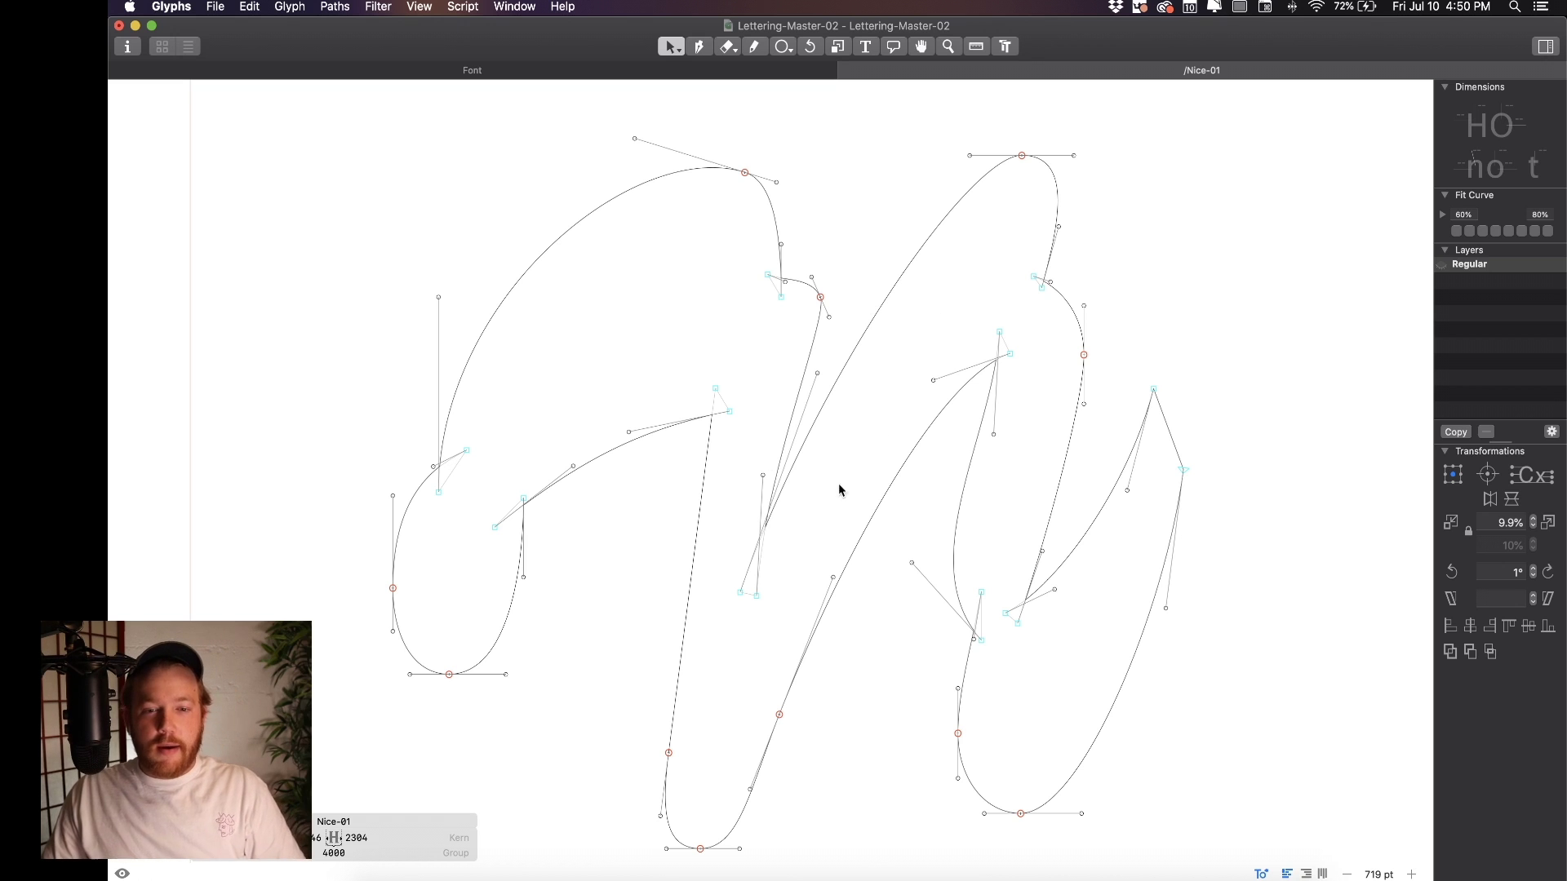
pyautogui.scroll(-5, 839, 483)
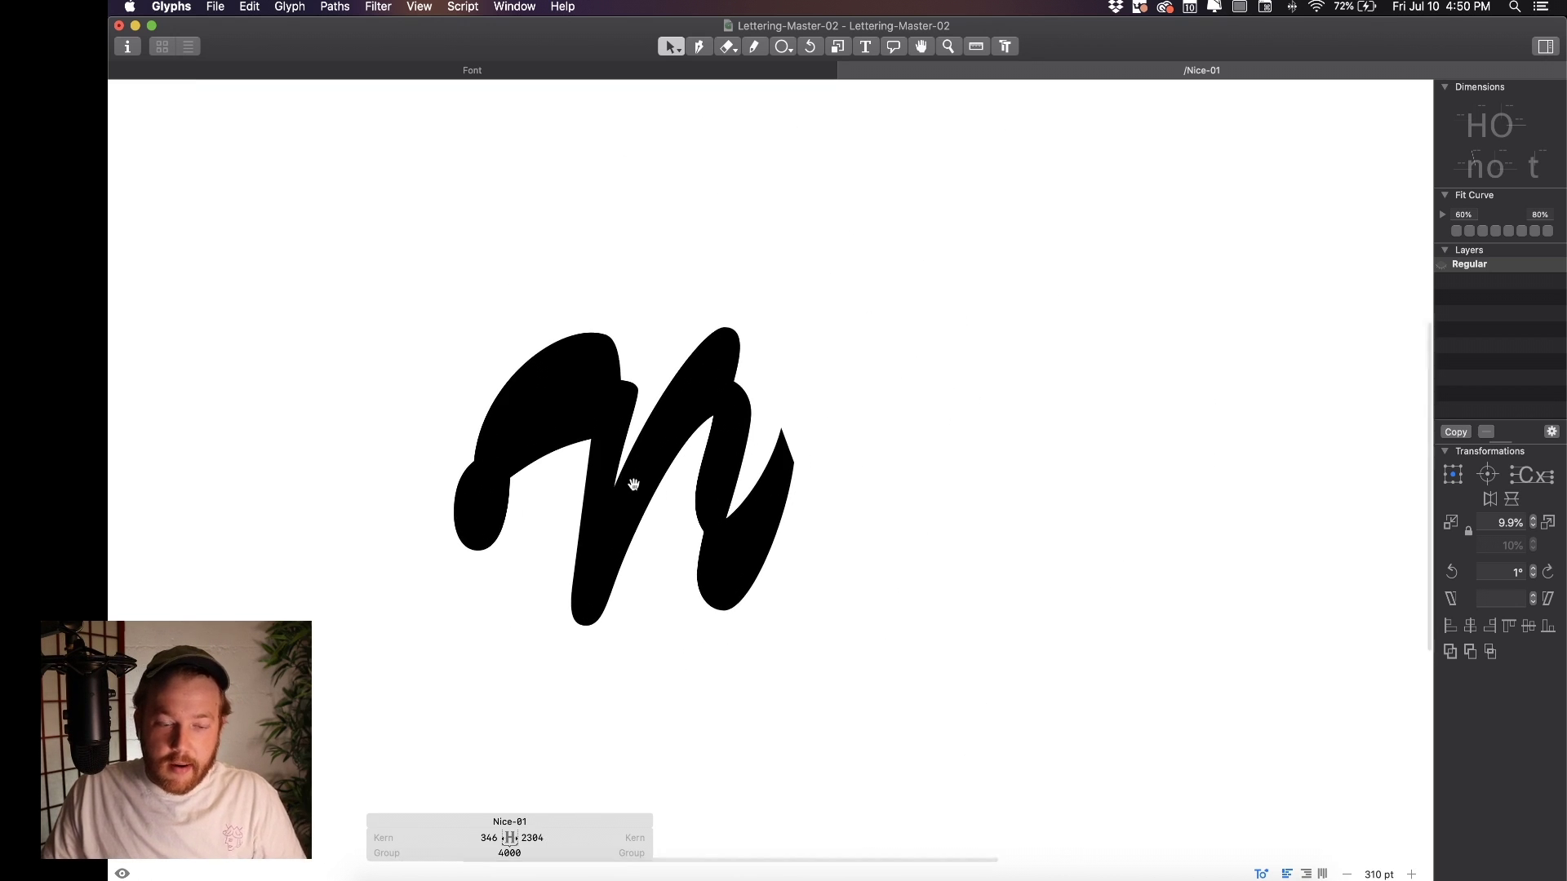
pyautogui.scroll(5, 643, 499)
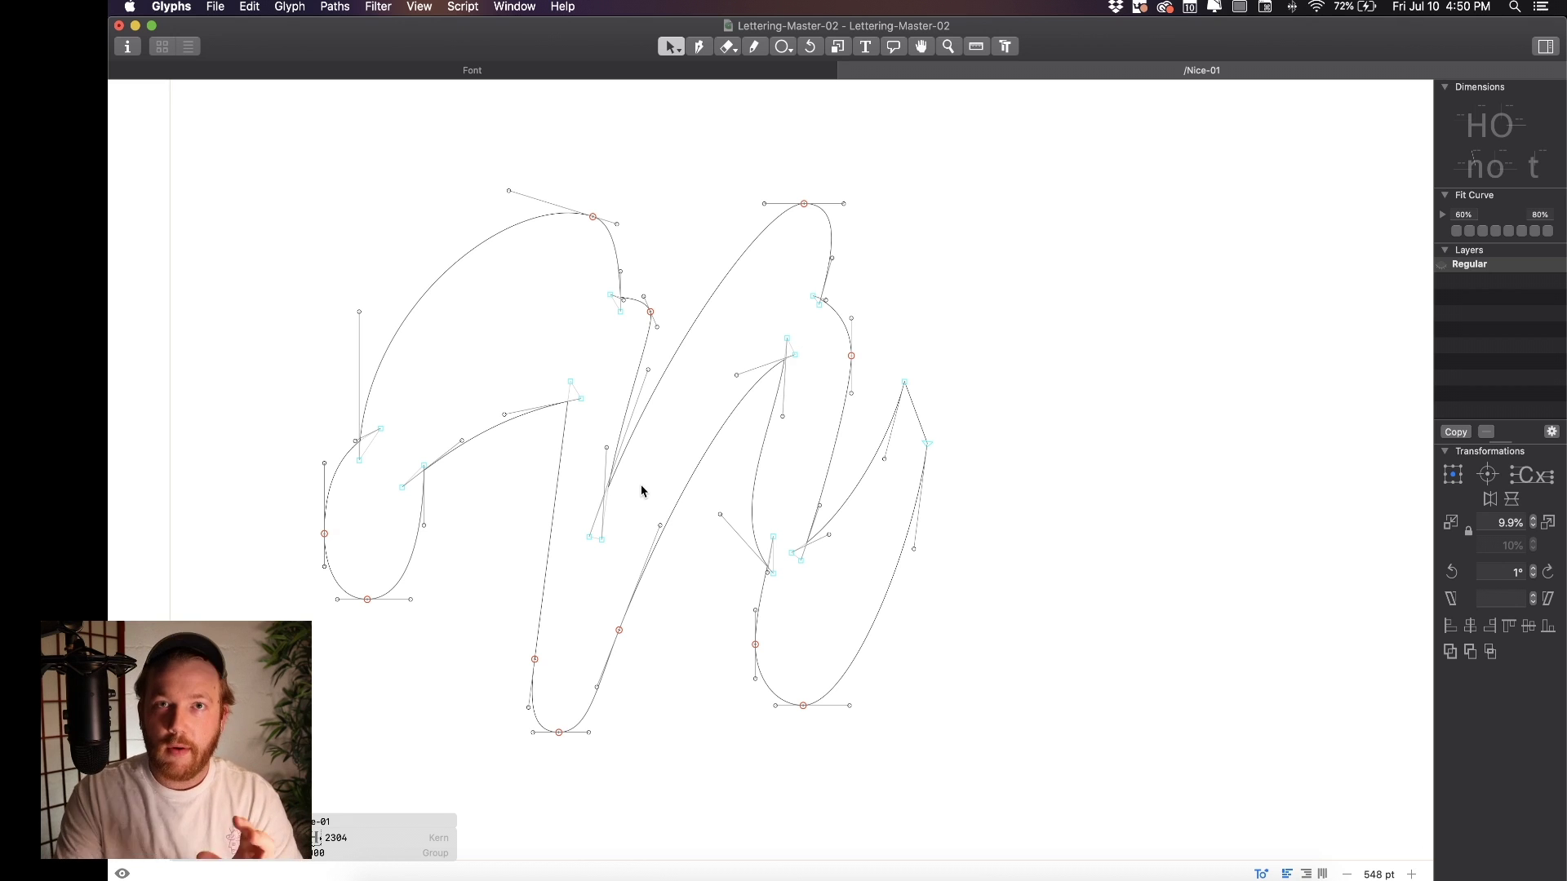
# Select the whole n outline and place a duplicate of it beside the original inside the glyph frame
pyautogui.press('space')
pyautogui.hscroll(5, 779, 404)
pyautogui.scroll(-5, 684, 382)
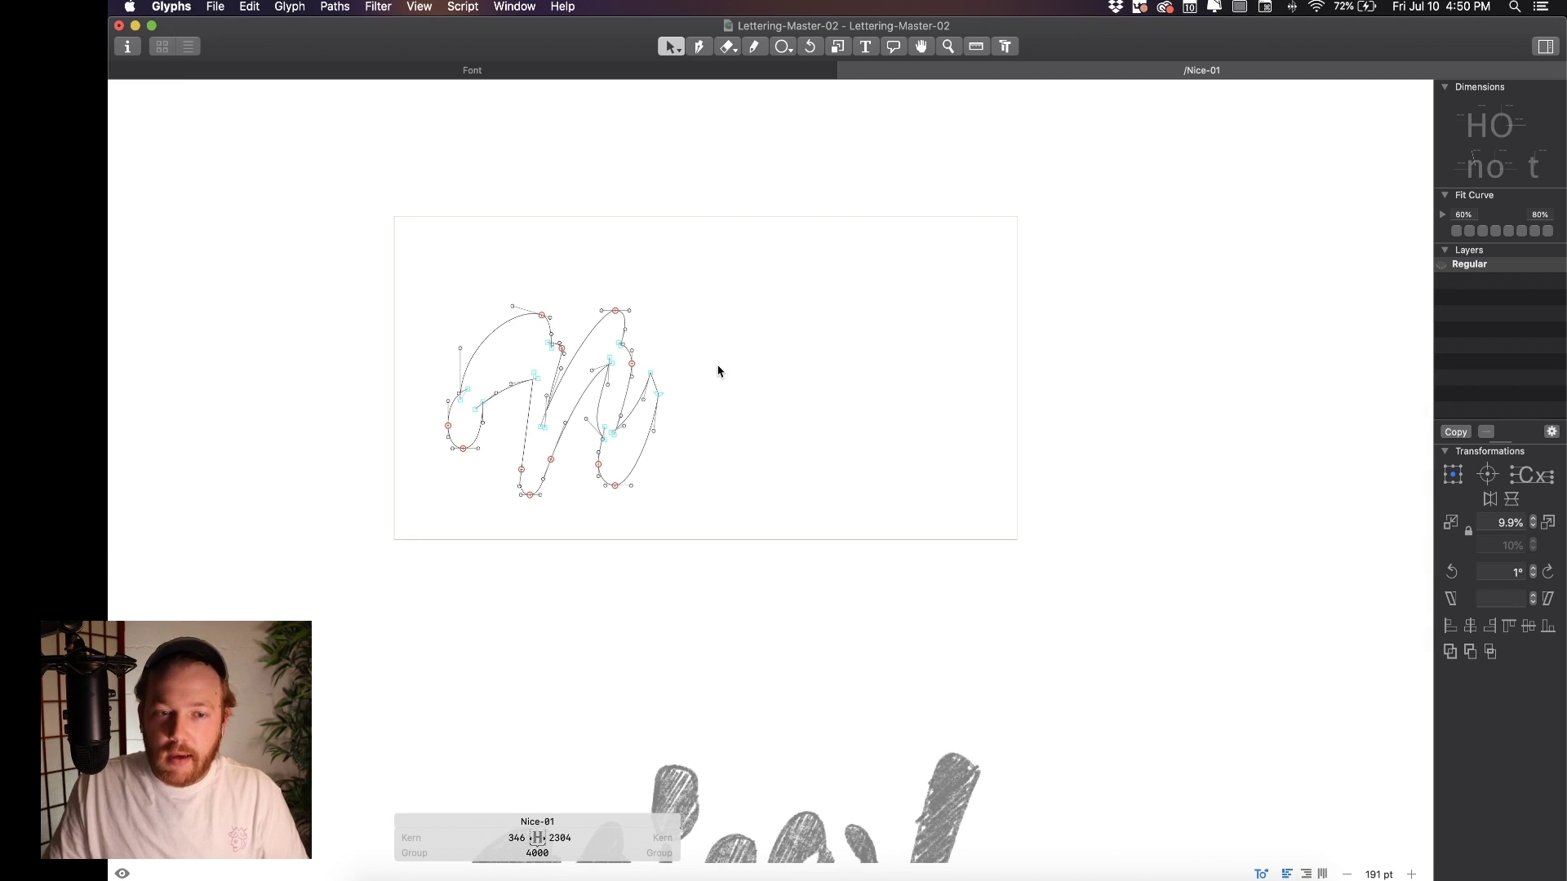
pyautogui.keyDown('alt'); pyautogui.scroll(-2, 723, 371); pyautogui.keyUp('alt')
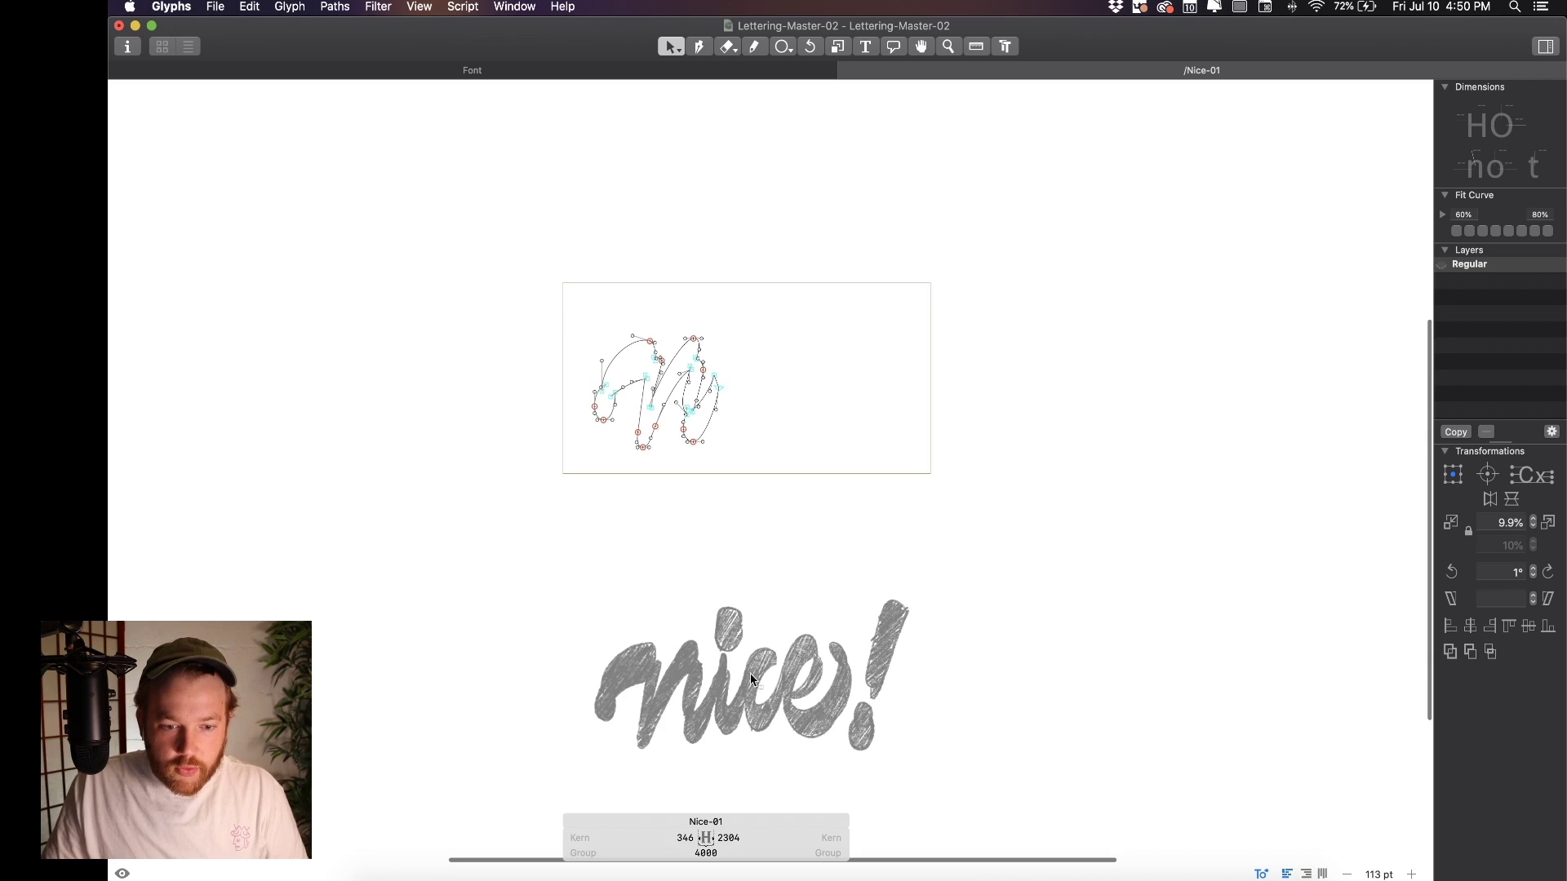
pyautogui.keyDown('alt'); pyautogui.scroll(1, 731, 356); pyautogui.keyUp('alt')
pyautogui.moveTo(549, 326); pyautogui.dragTo(745, 571)
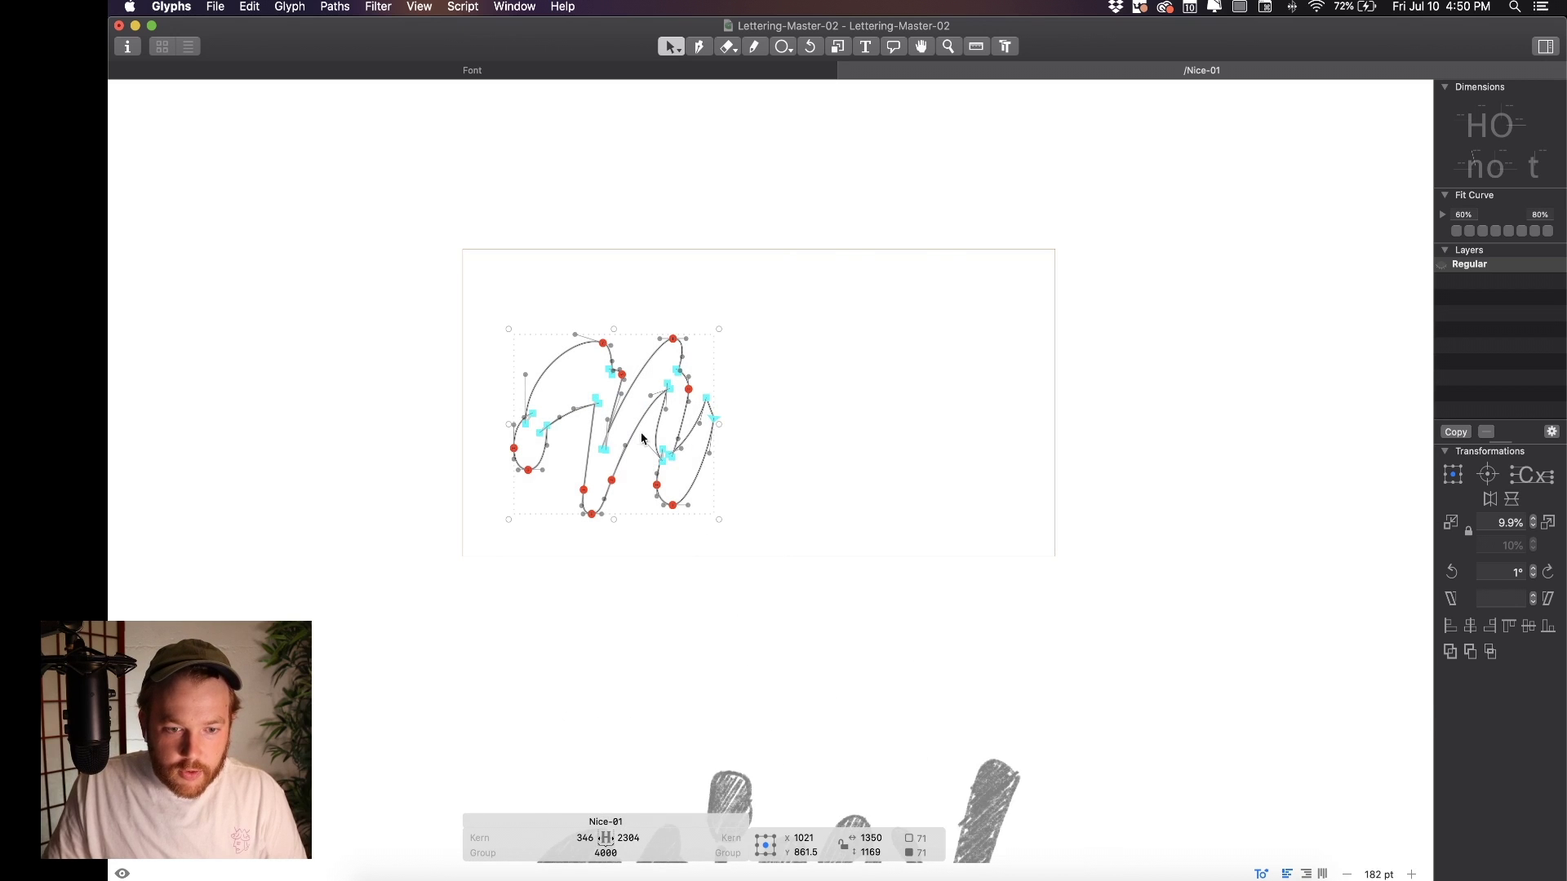
pyautogui.keyDown('alt'); pyautogui.moveTo(717, 436); pyautogui.dragTo(960, 445); pyautogui.keyUp('alt')
pyautogui.click(864, 458)
# In the duplicate n, reduce the overlapping corner nodes between the first stem and upstroke to a single node by deleting one
pyautogui.keyDown('alt'); pyautogui.scroll(10, 865, 457); pyautogui.keyUp('alt')
pyautogui.keyDown('alt'); pyautogui.scroll(5, 799, 431); pyautogui.keyUp('alt')
pyautogui.moveTo(822, 488); pyautogui.dragTo(779, 563)
pyautogui.keyDown('alt'); pyautogui.scroll(-2, 776, 377); pyautogui.keyUp('alt')
pyautogui.moveTo(774, 329); pyautogui.dragTo(816, 466)
pyautogui.click(801, 433)
pyautogui.click(765, 417)
pyautogui.press('Delete')
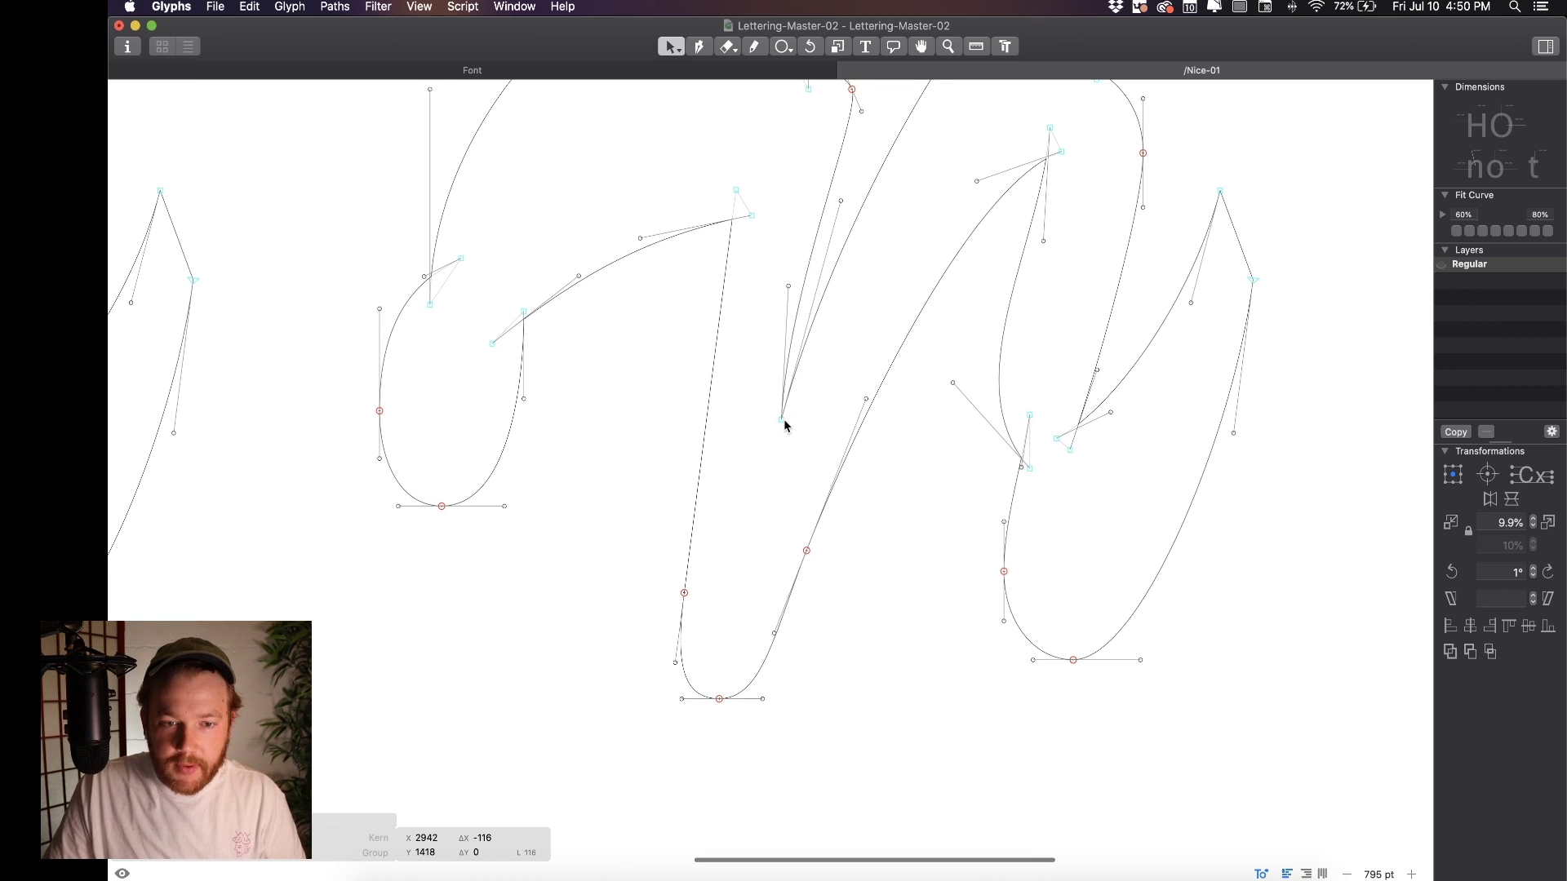
# Move the duplicate's single inner-corner node slightly upward and compare both n's in the filled preview
pyautogui.moveTo(783, 421); pyautogui.dragTo(783, 404)
pyautogui.press('space')
pyautogui.hscroll(1, 848, 269)
pyautogui.scroll(-5, 848, 275)
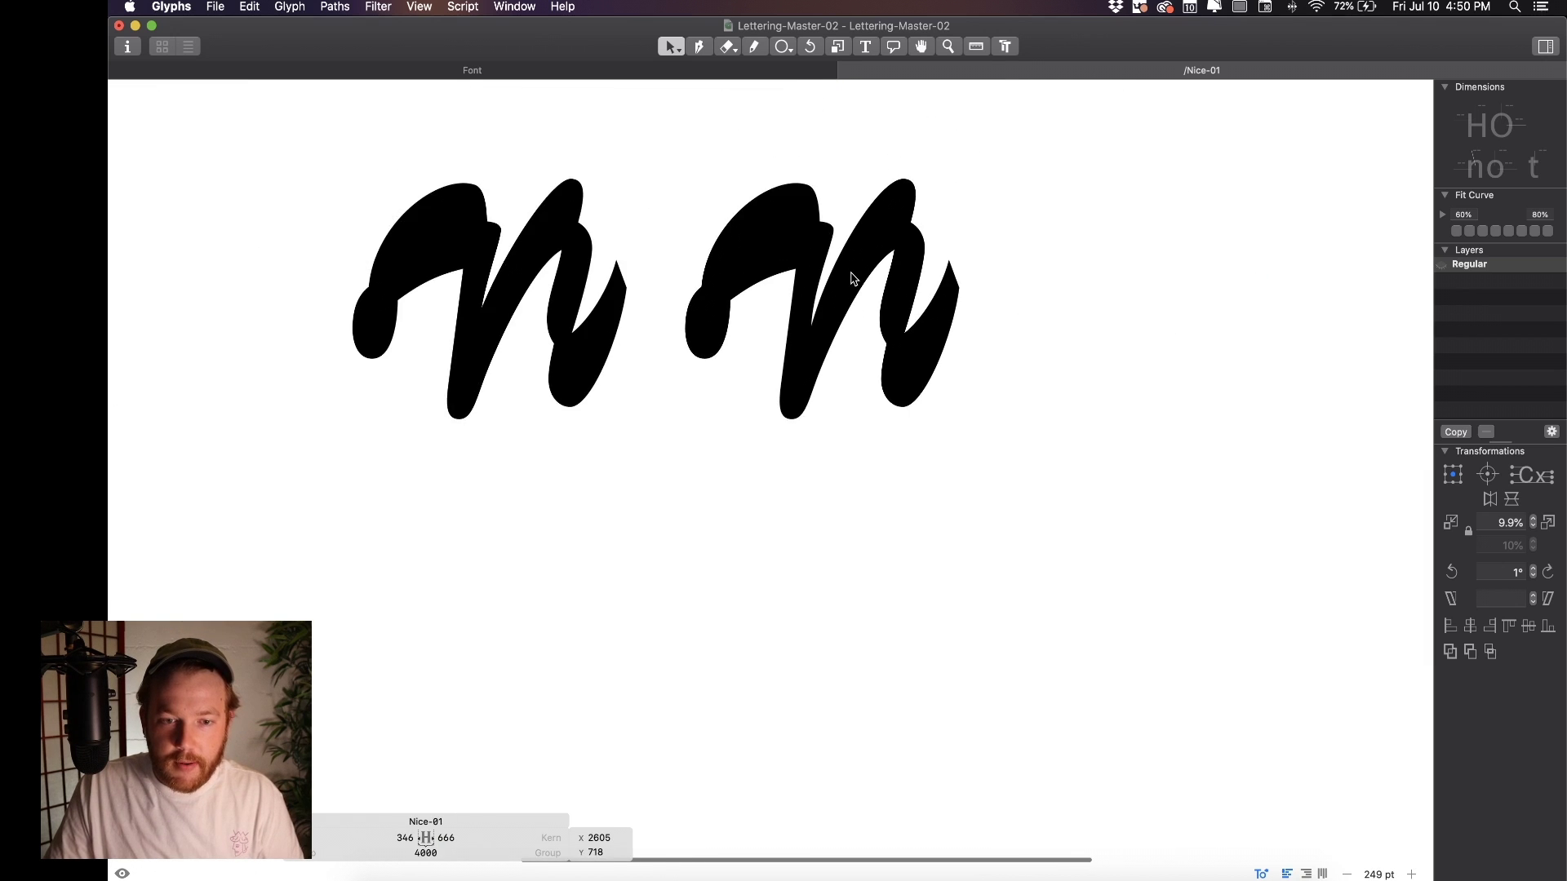
# Lengthen the stem-side handle of the duplicate's single inner-corner node up along the first stem and check the filled result
pyautogui.scroll(3, 727, 419)
pyautogui.scroll(2, 654, 529)
pyautogui.scroll(3, 653, 528)
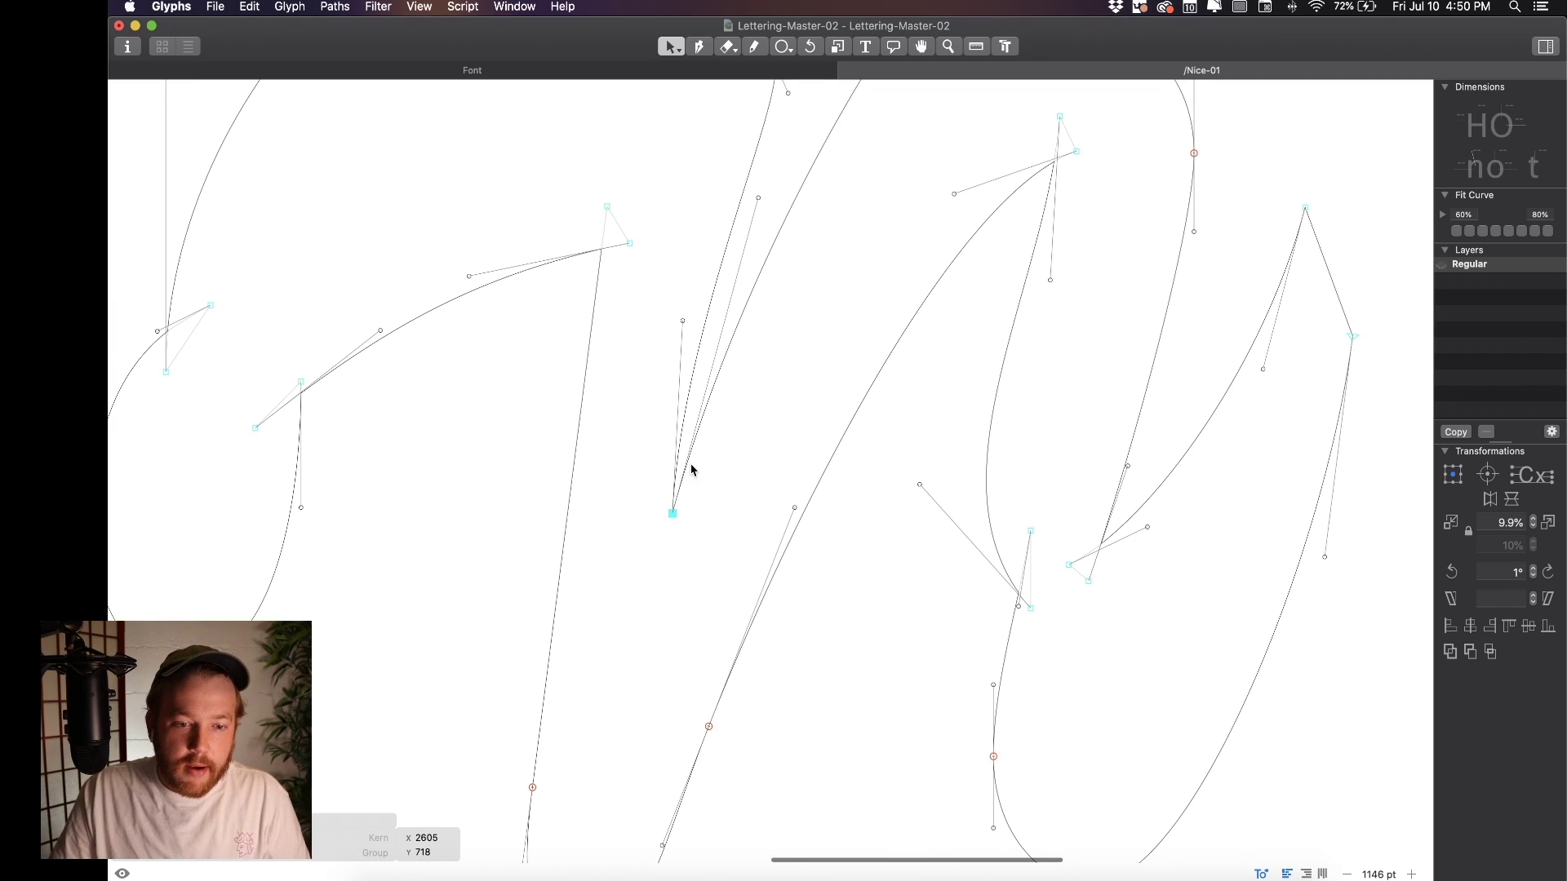
pyautogui.click(682, 322)
pyautogui.moveTo(684, 323); pyautogui.dragTo(776, 194)
pyautogui.scroll(-4, 776, 282)
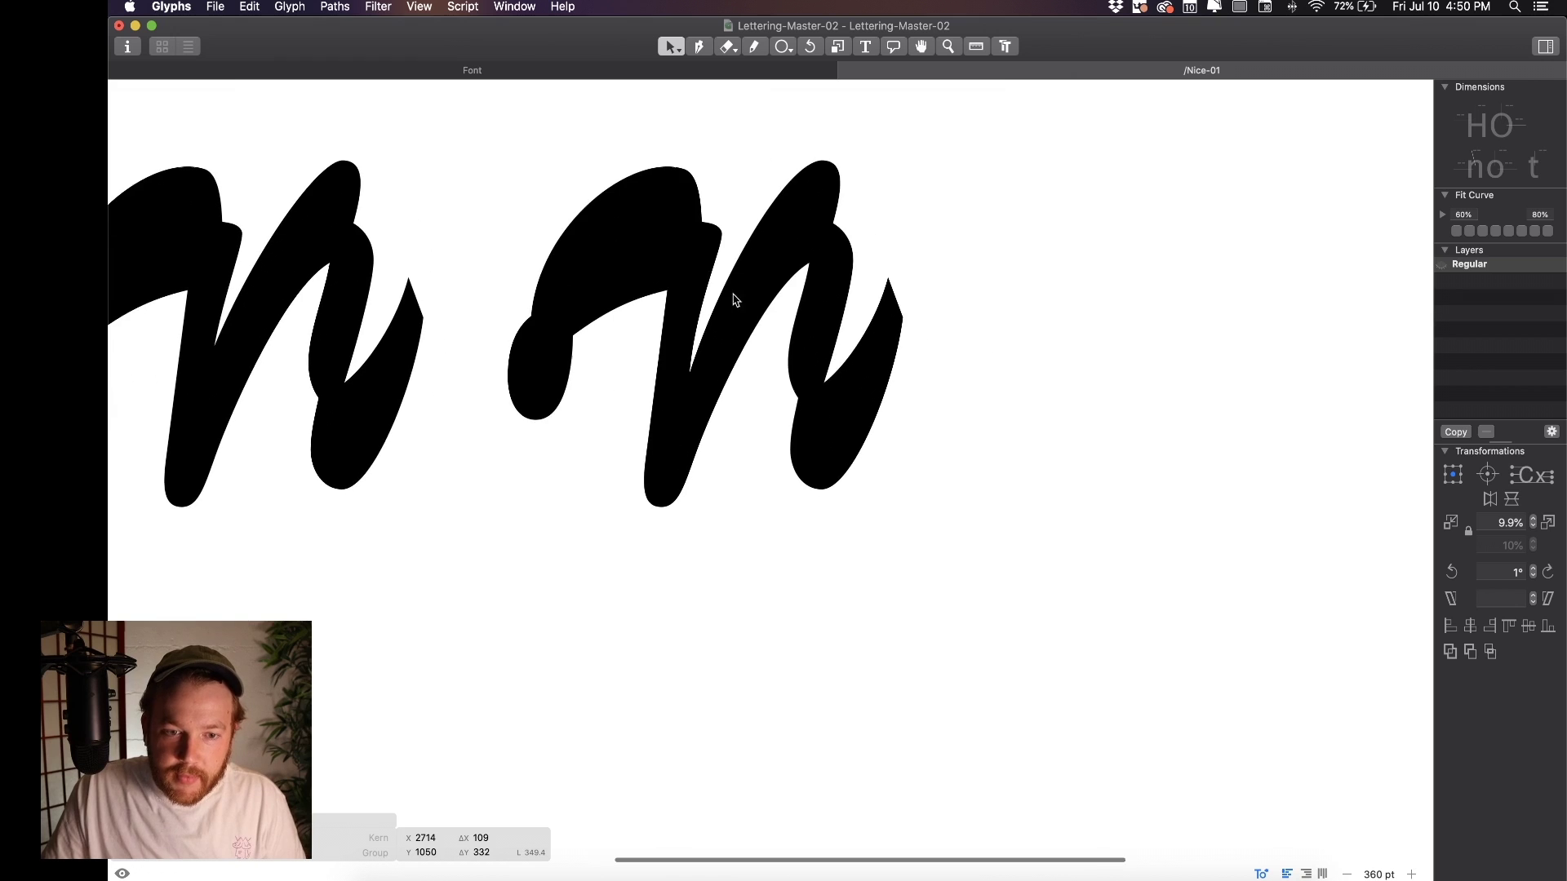
pyautogui.scroll(5, 690, 376)
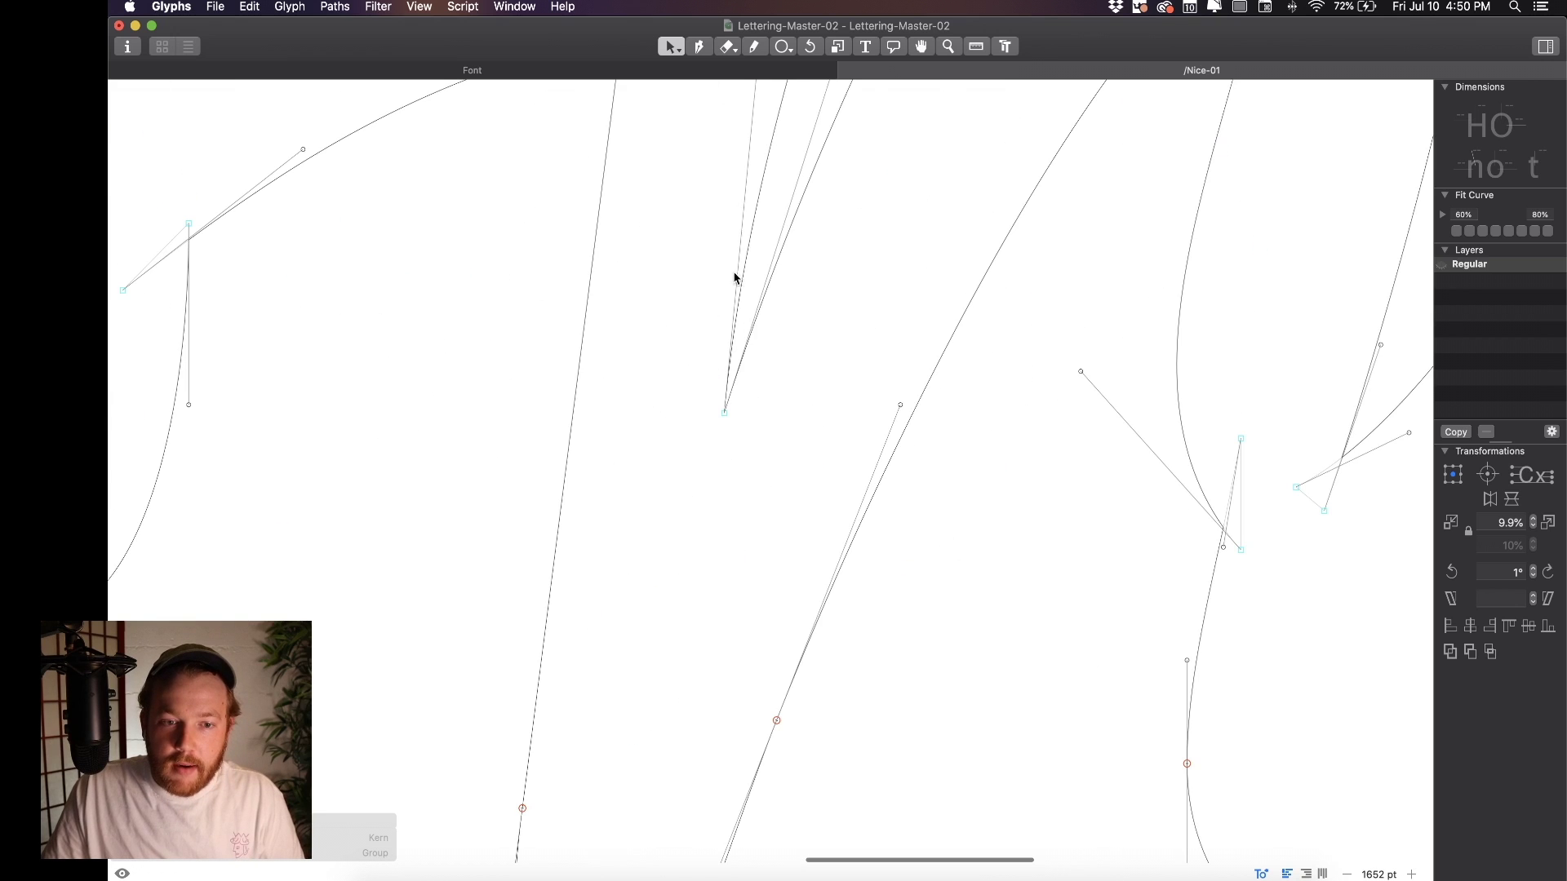
# Add a node on the stem-side curve just above the duplicate n's single inner corner
pyautogui.scroll(-4, 675, 273)
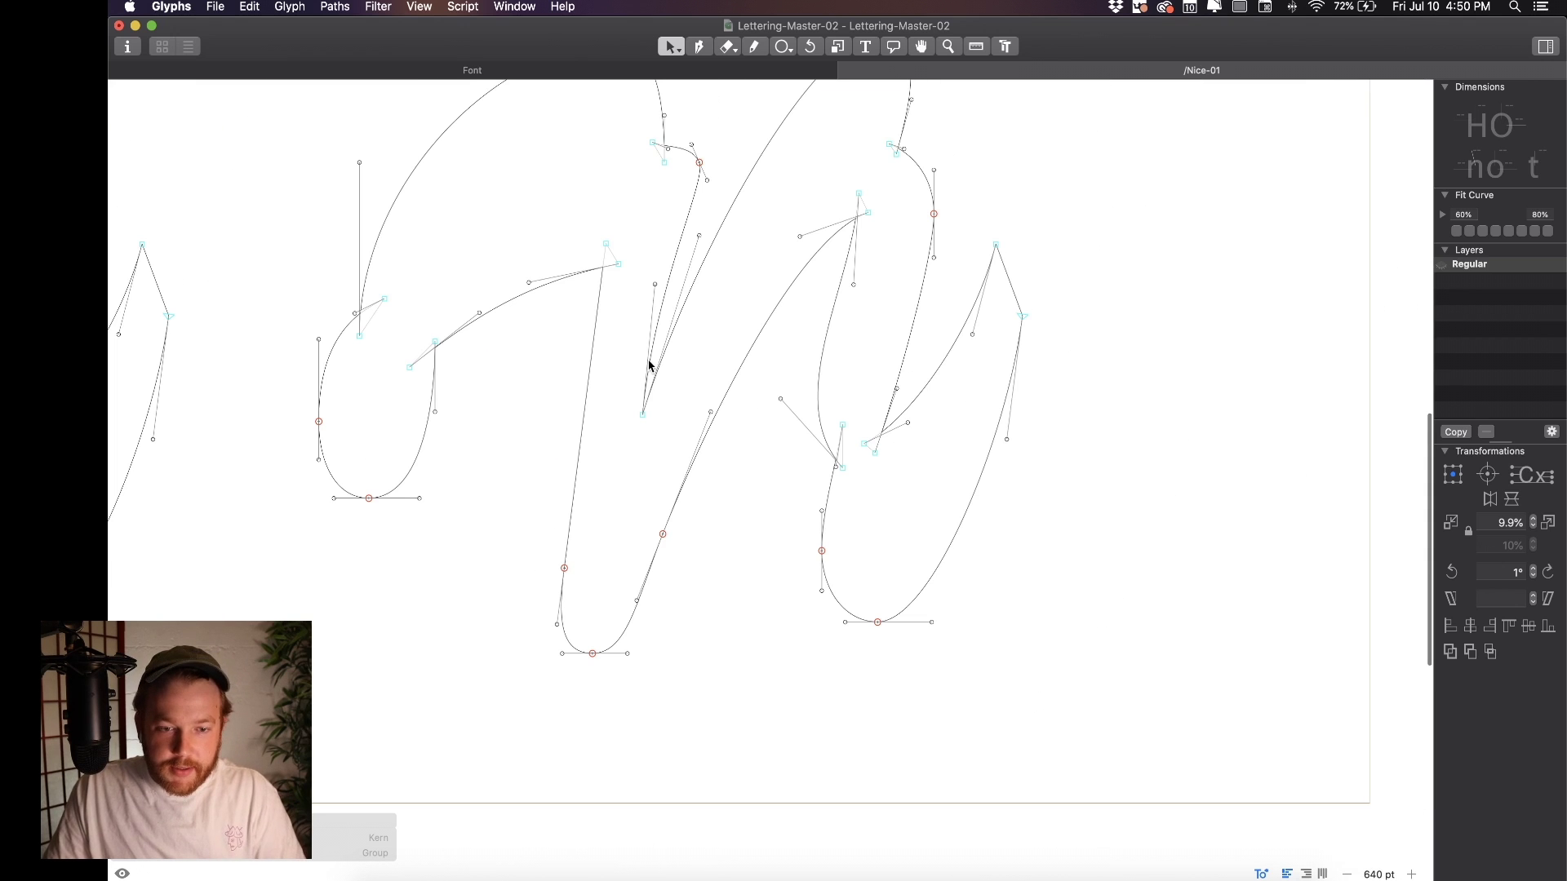
pyautogui.press('p')
pyautogui.scroll(1, 624, 380)
pyautogui.scroll(3, 625, 380)
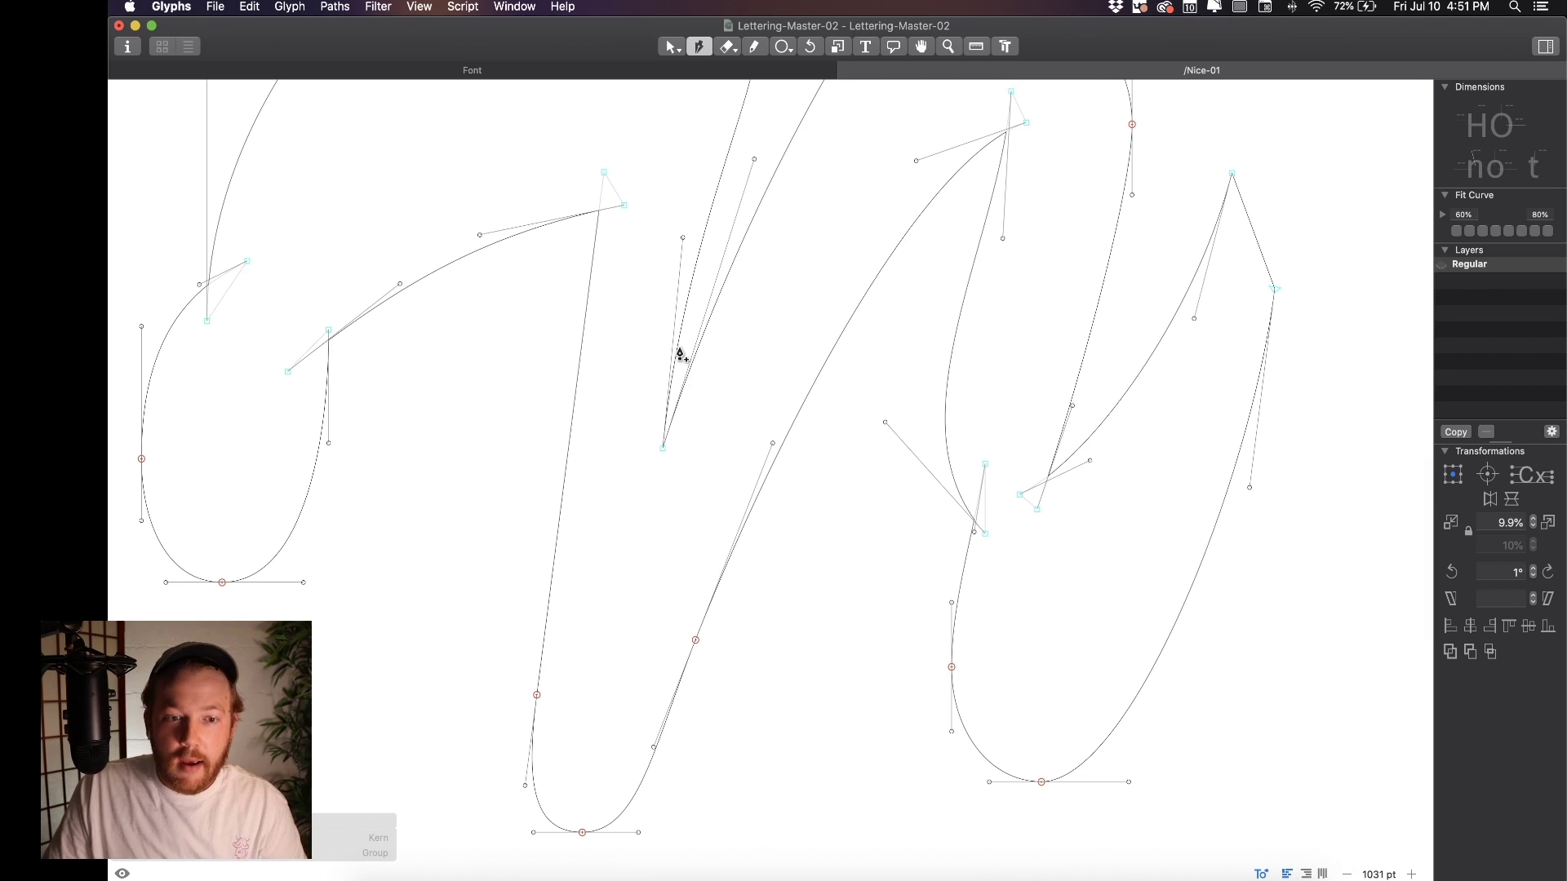
pyautogui.scroll(2, 680, 354)
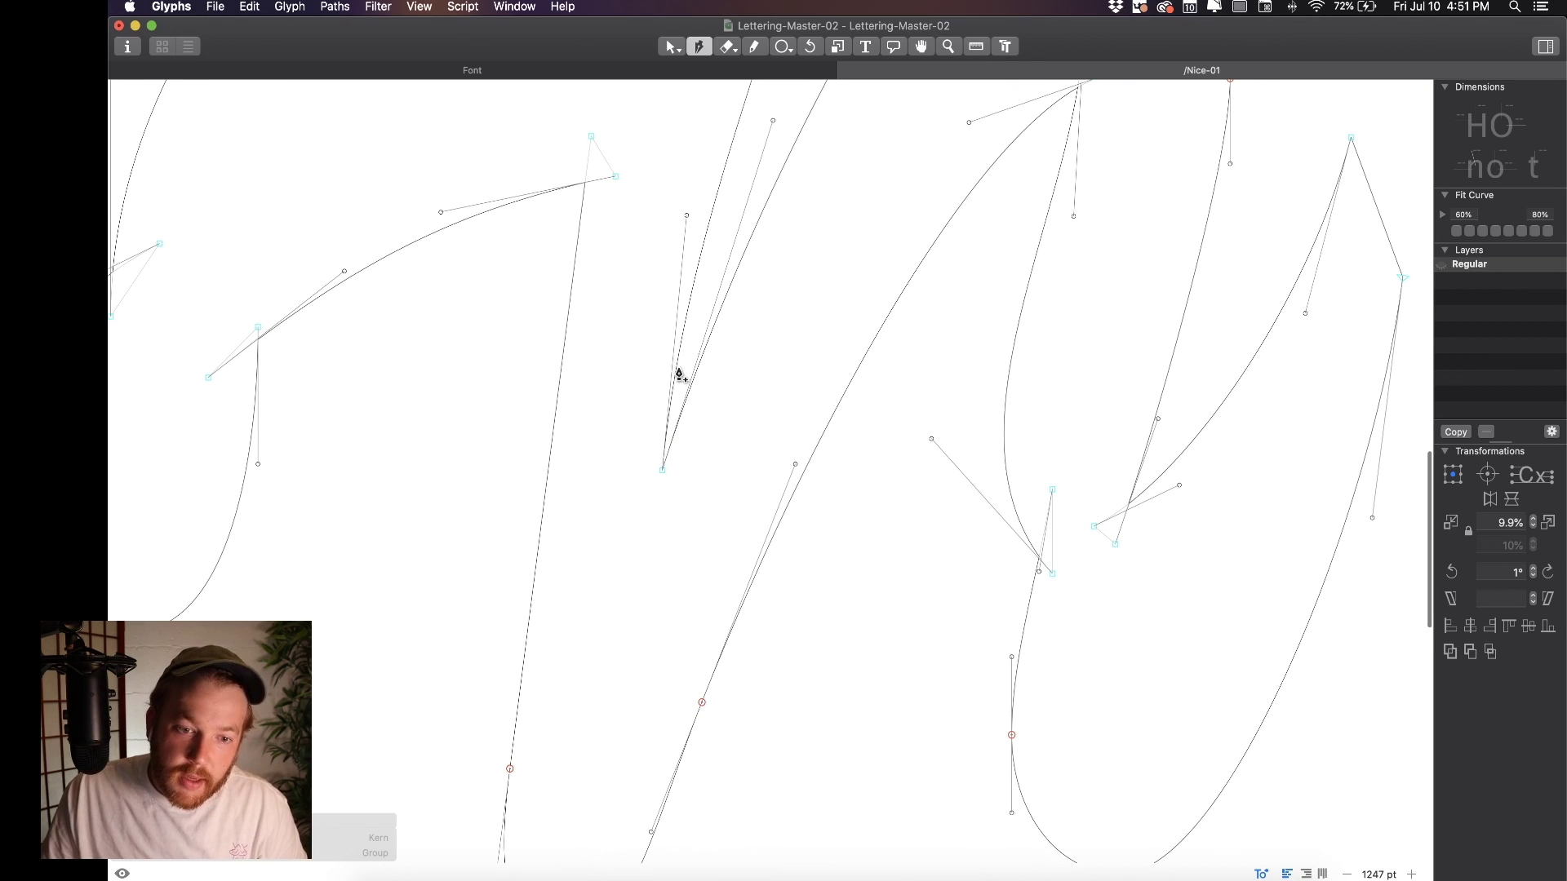
pyautogui.click(676, 366)
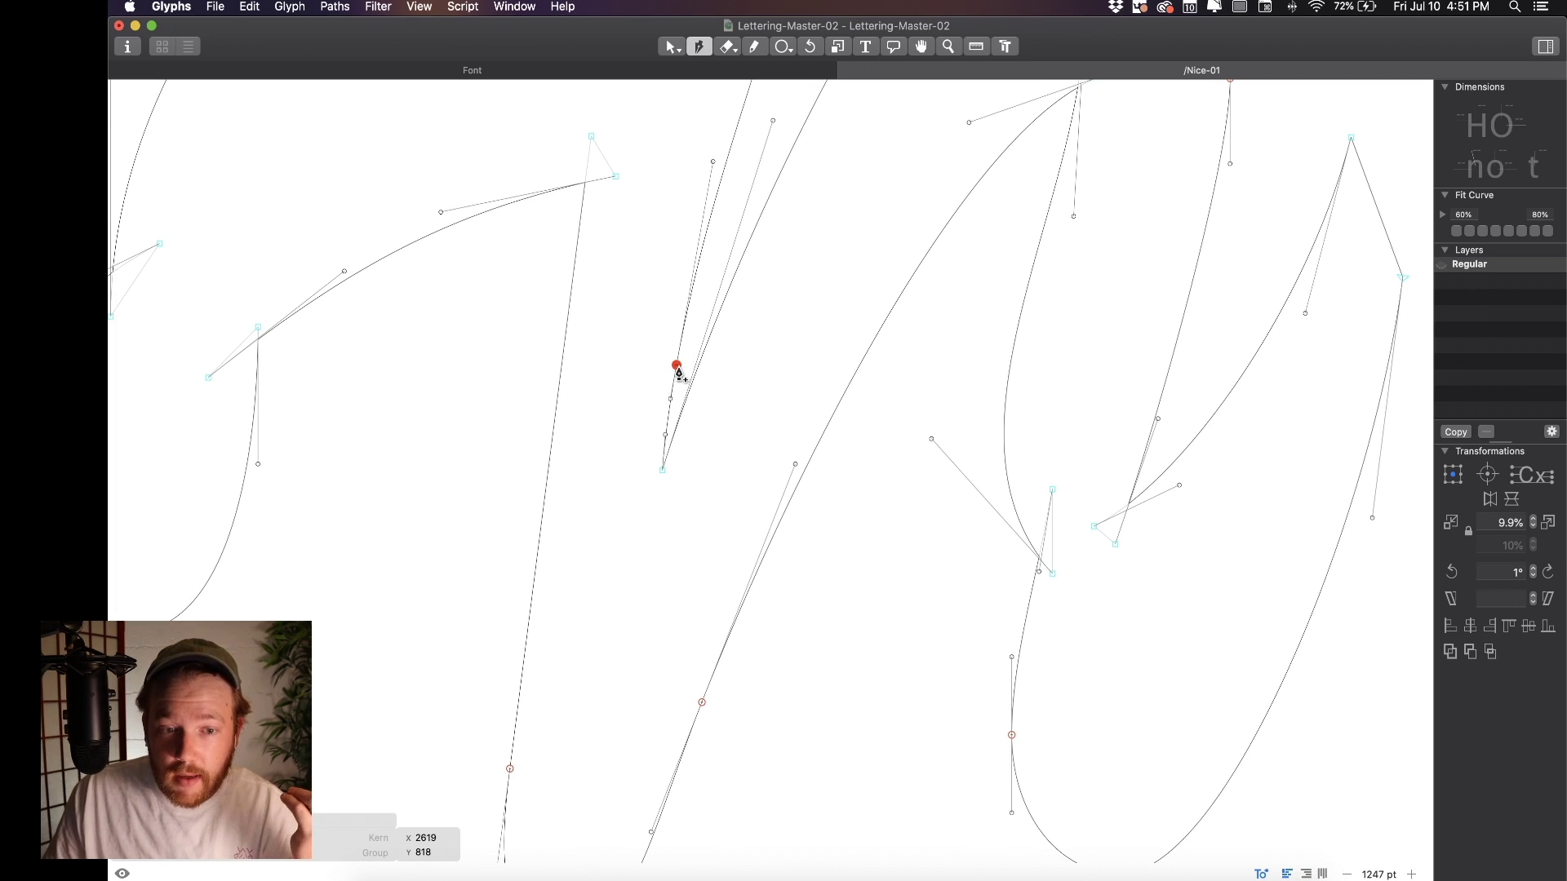
pyautogui.press('v')
pyautogui.click(731, 333)
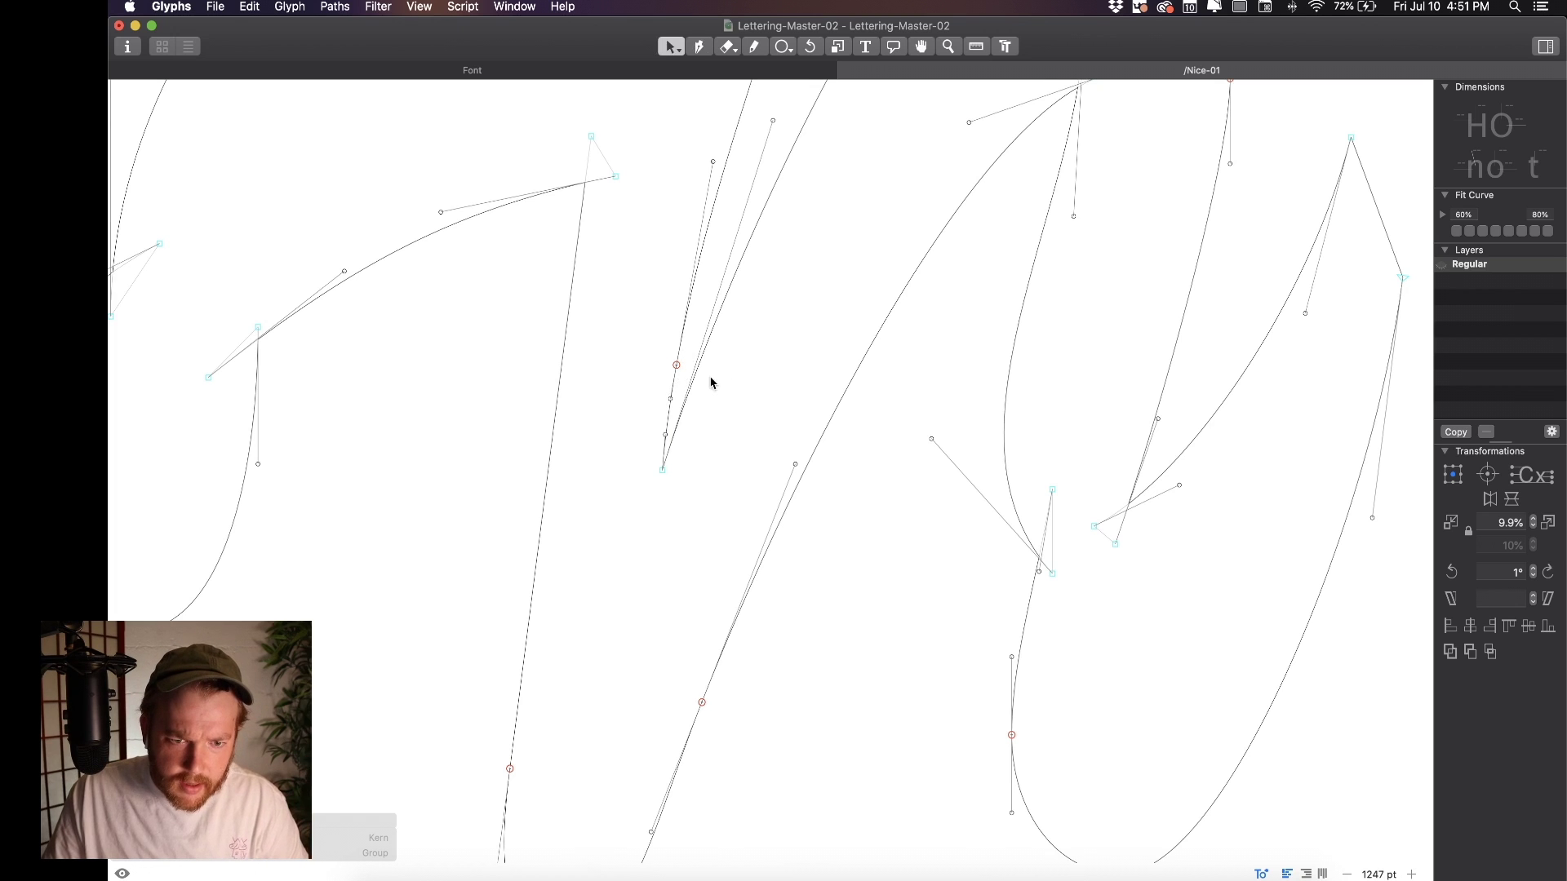
# Select the node added on the stem-side curve and delete it
pyautogui.moveTo(676, 367); pyautogui.dragTo(688, 484)
pyautogui.press('space')
pyautogui.scroll(-5, 769, 392)
pyautogui.press('Delete')
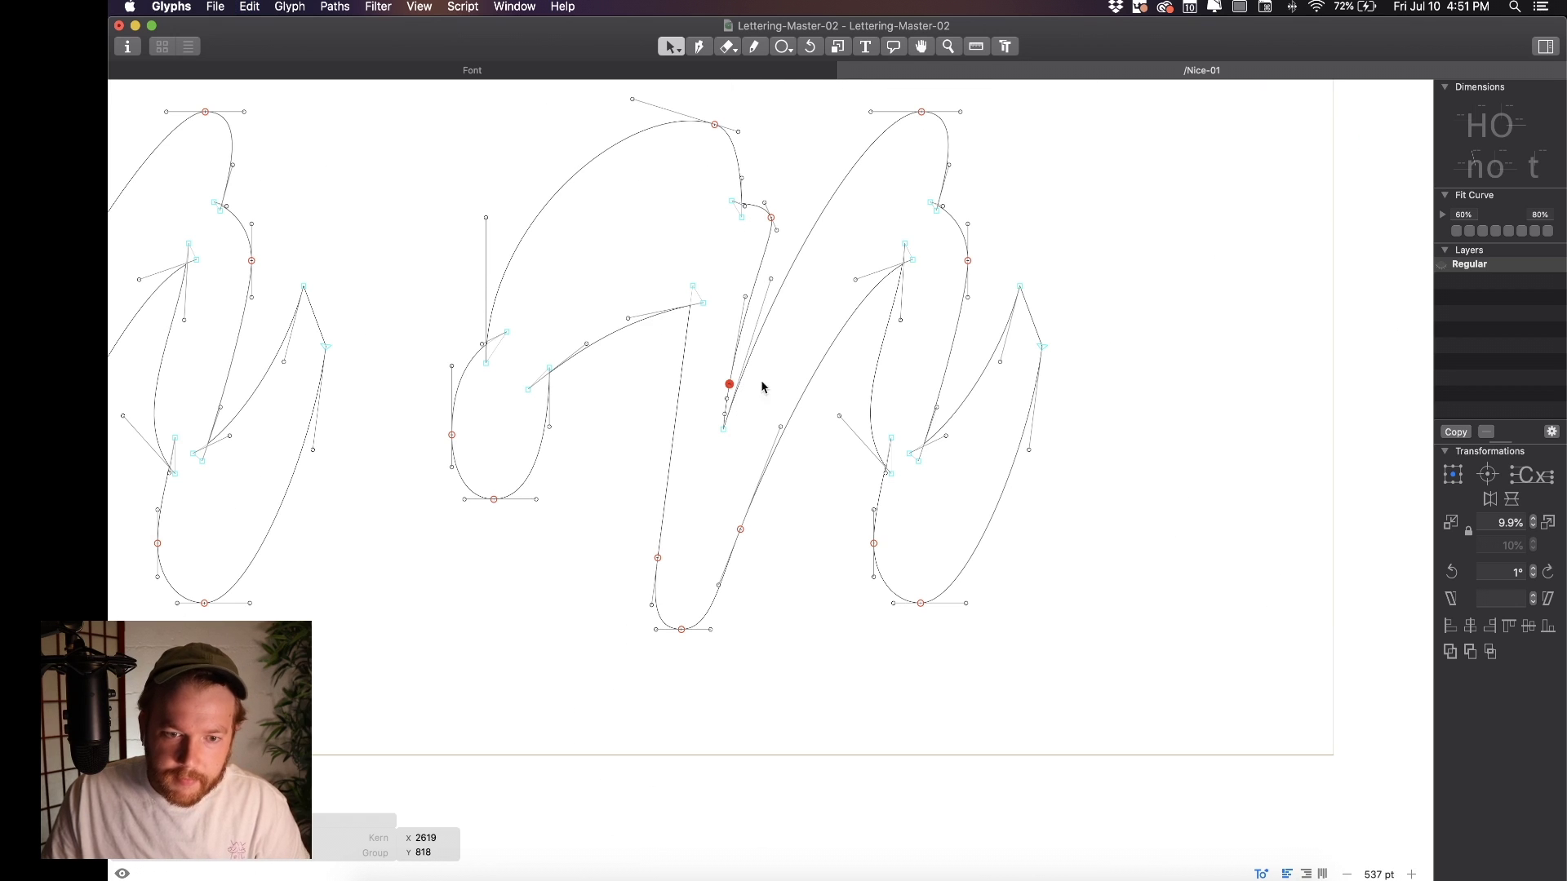
pyautogui.click(761, 382)
# Apply Open Corner to the duplicate n's single inner-corner node between the first stem and upstroke
pyautogui.scroll(5, 719, 436)
pyautogui.scroll(3, 722, 439)
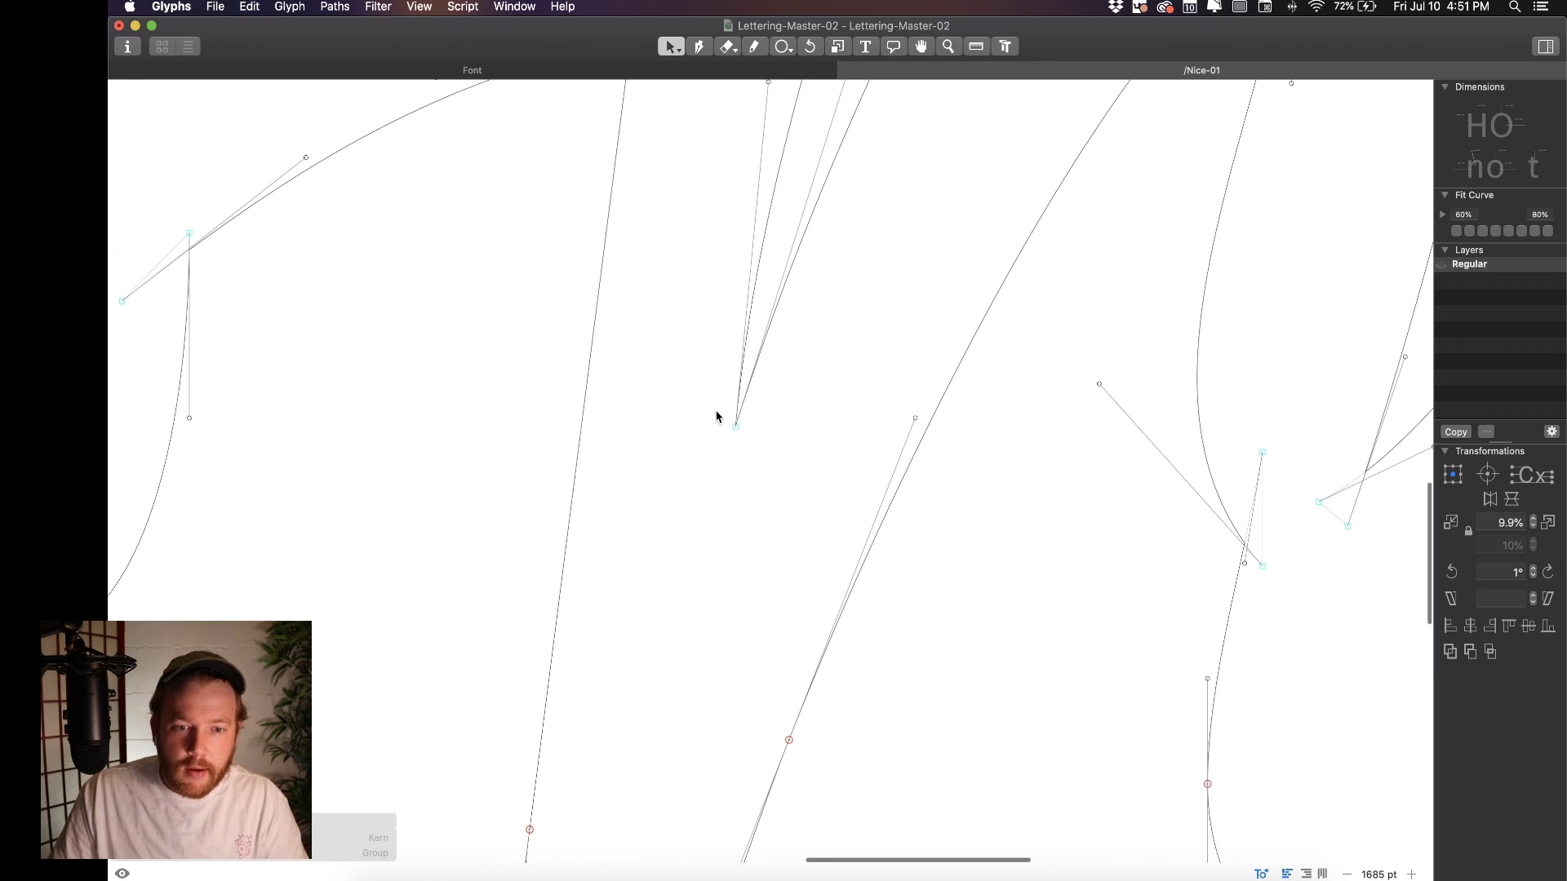
pyautogui.moveTo(716, 408); pyautogui.dragTo(793, 473)
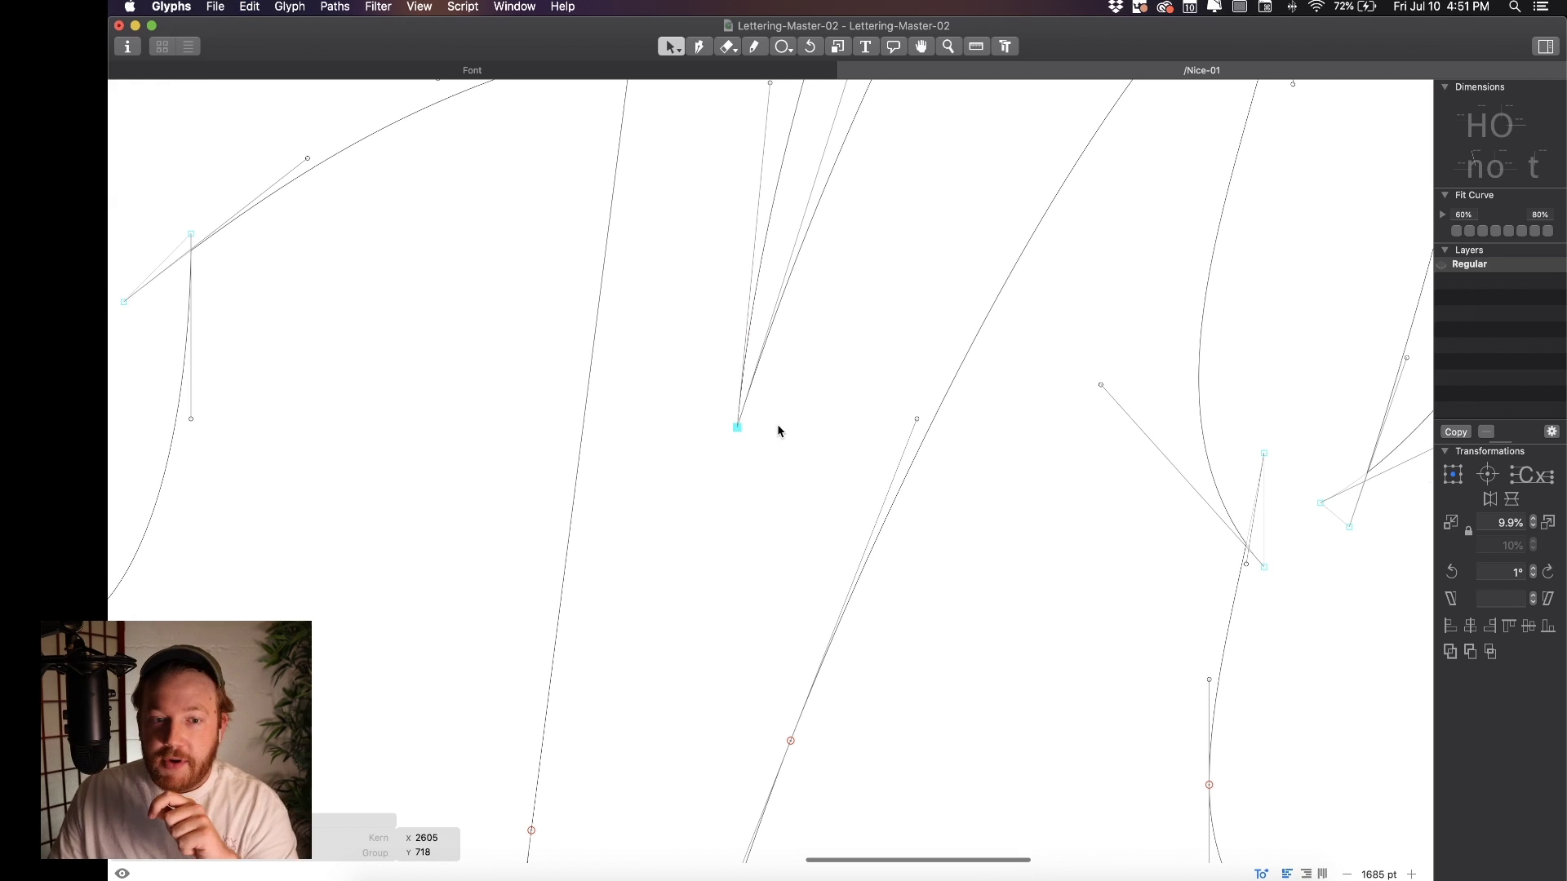
pyautogui.scroll(1, 736, 434)
pyautogui.rightClick(736, 432)
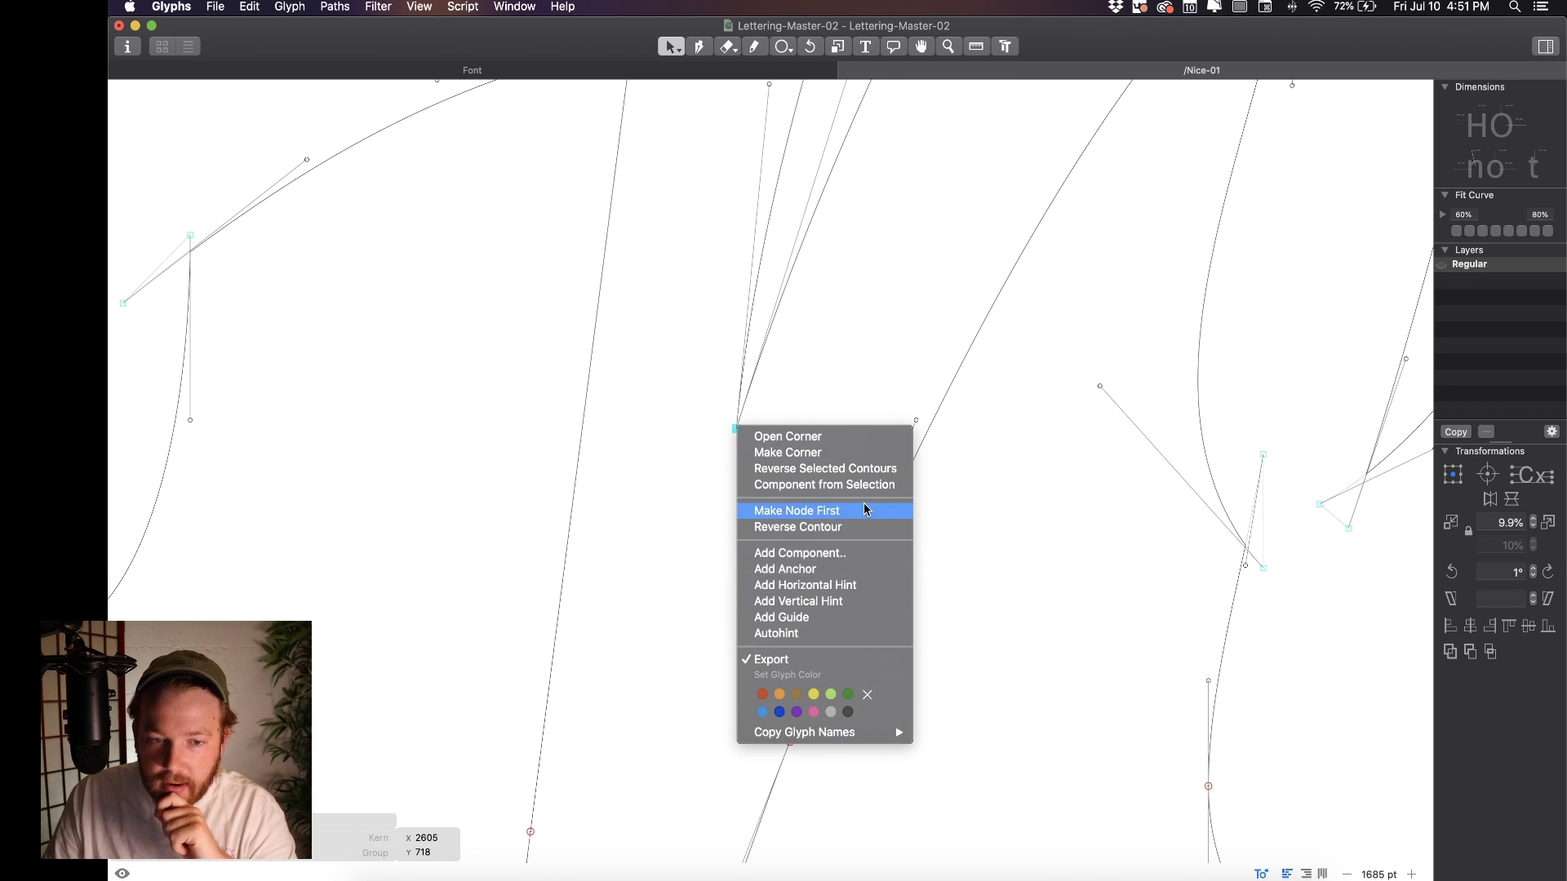
pyautogui.click(863, 444)
pyautogui.scroll(5, 726, 494)
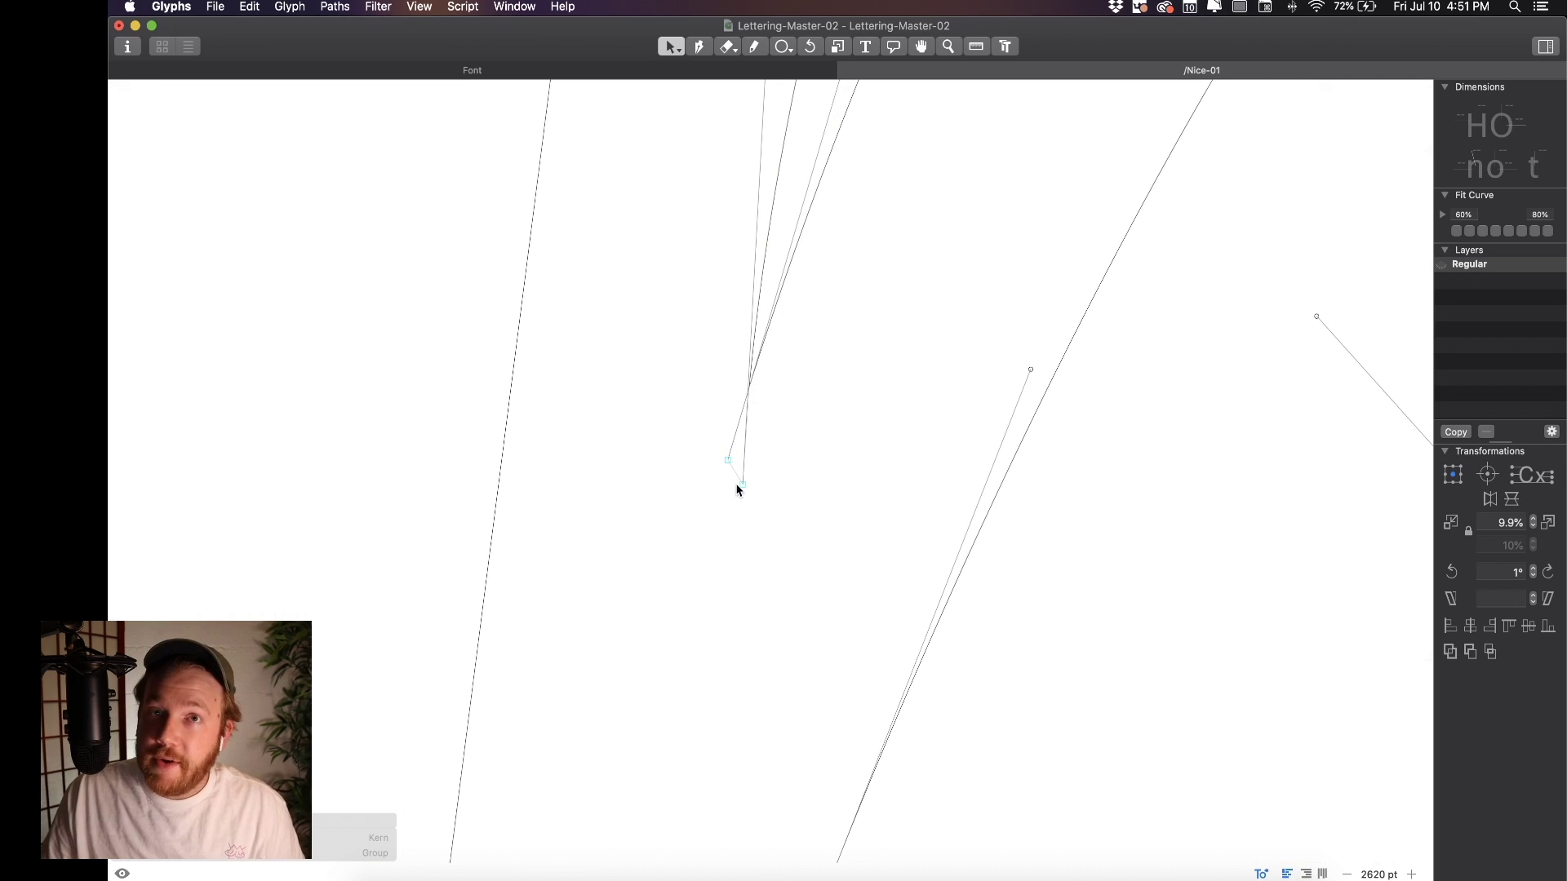
# Move the two opened inner-corner nodes to X 2591 and X 2605 at Y 672, checking the filled preview
pyautogui.scroll(-5, 737, 487)
pyautogui.scroll(3, 735, 486)
pyautogui.moveTo(738, 482); pyautogui.dragTo(736, 486)
pyautogui.press('space')
pyautogui.scroll(-5, 742, 482)
pyautogui.scroll(5, 720, 482)
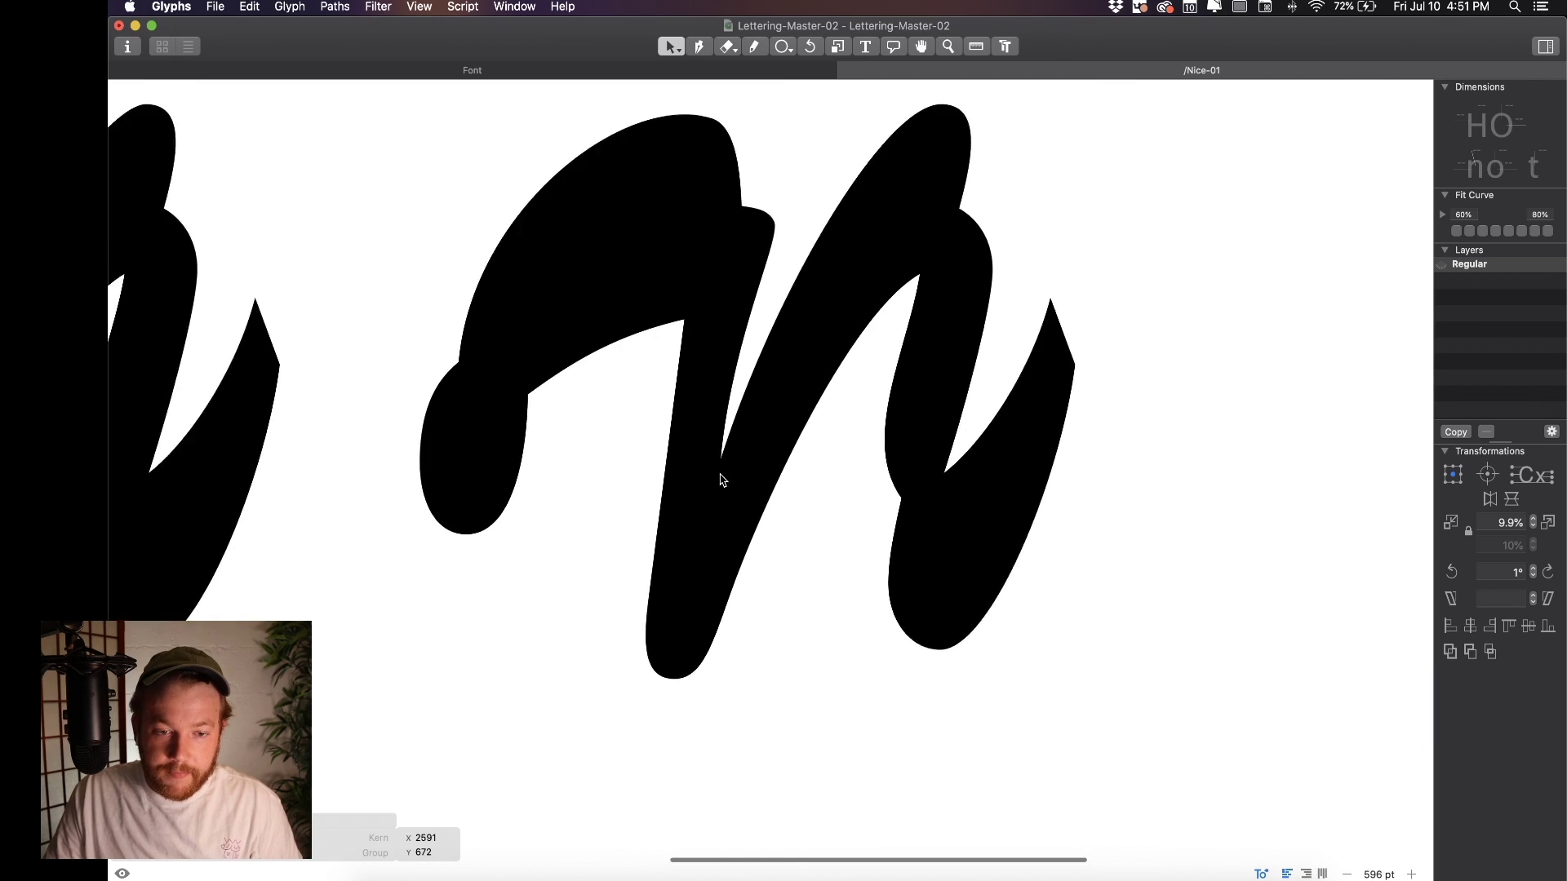
pyautogui.moveTo(725, 490)
pyautogui.mouseDown()
pyautogui.moveTo(742, 499)
pyautogui.moveTo(732, 491)
pyautogui.mouseUp()
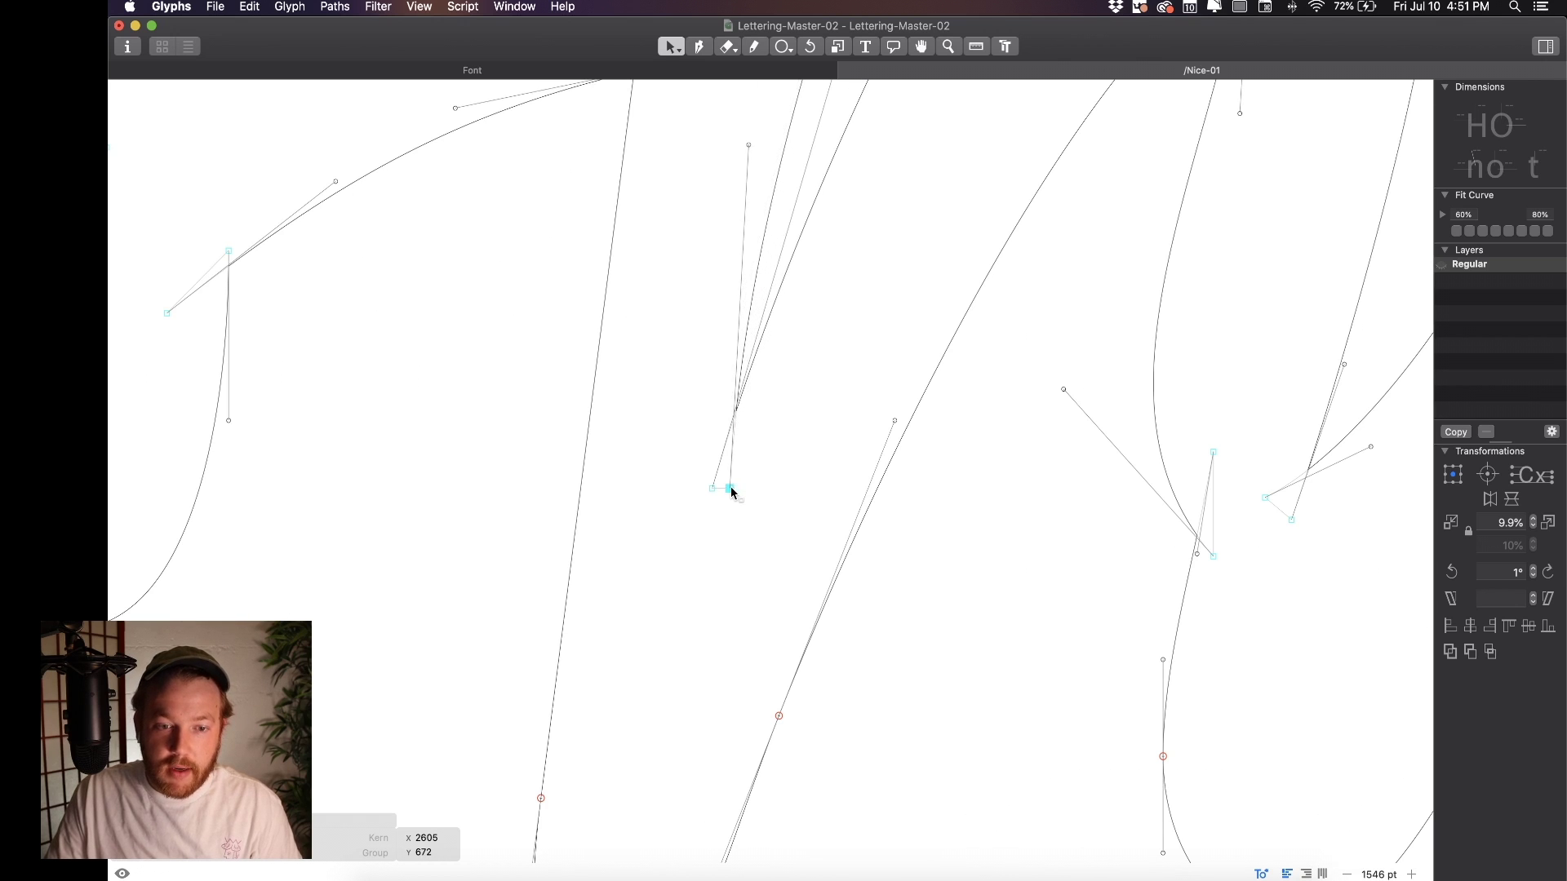
# Examine the overlapping corners and overall shape of the n in both outline and filled preview
pyautogui.scroll(4, 744, 382)
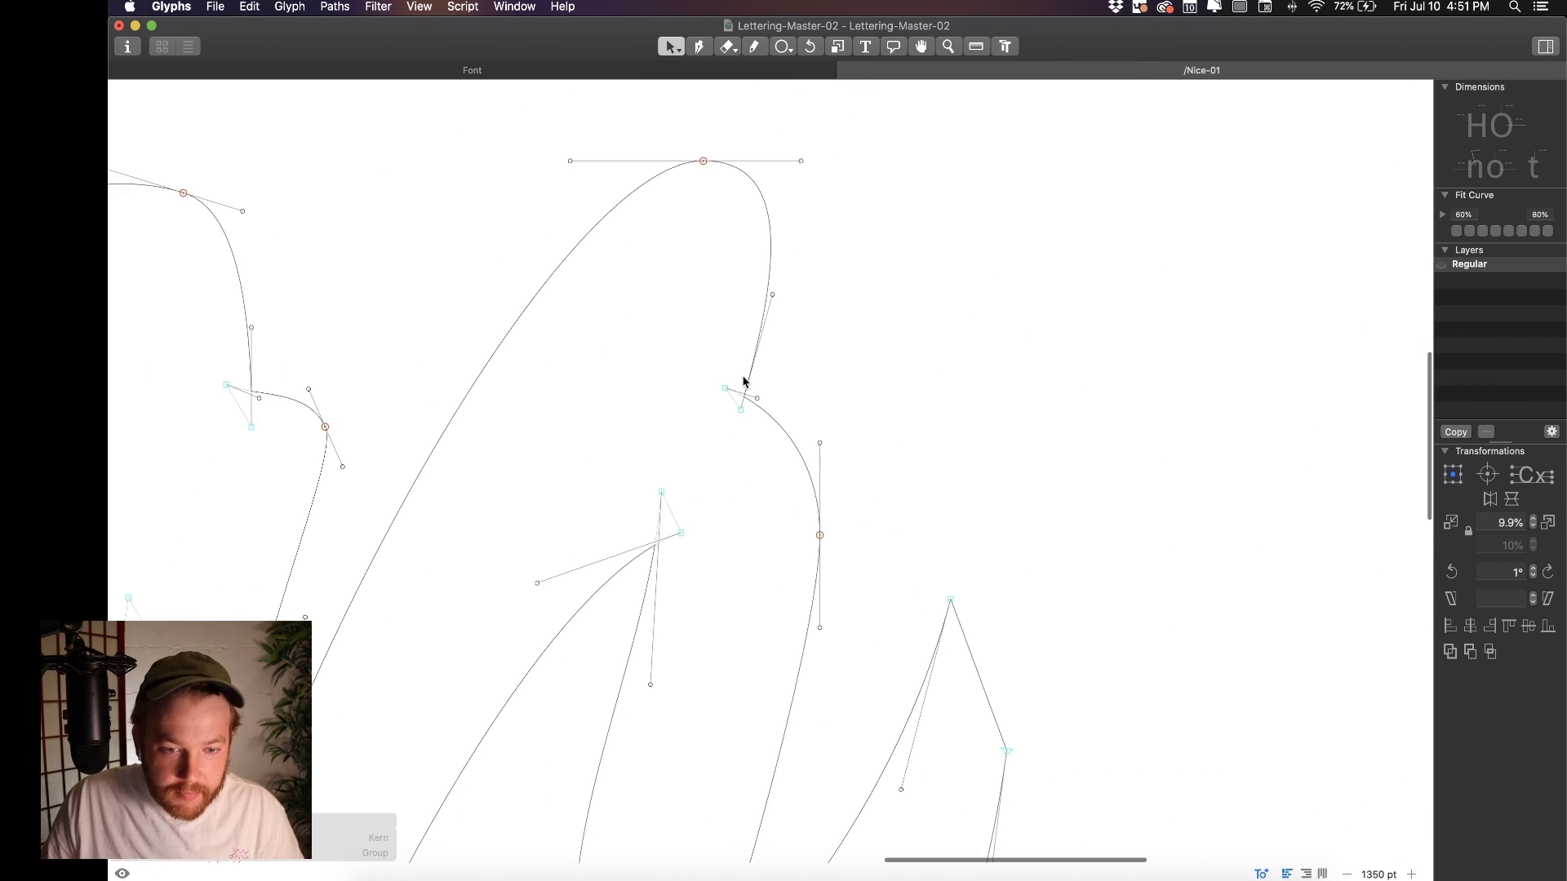
pyautogui.press('space')
pyautogui.hscroll(3, 786, 350)
pyautogui.scroll(-6, 422, 323)
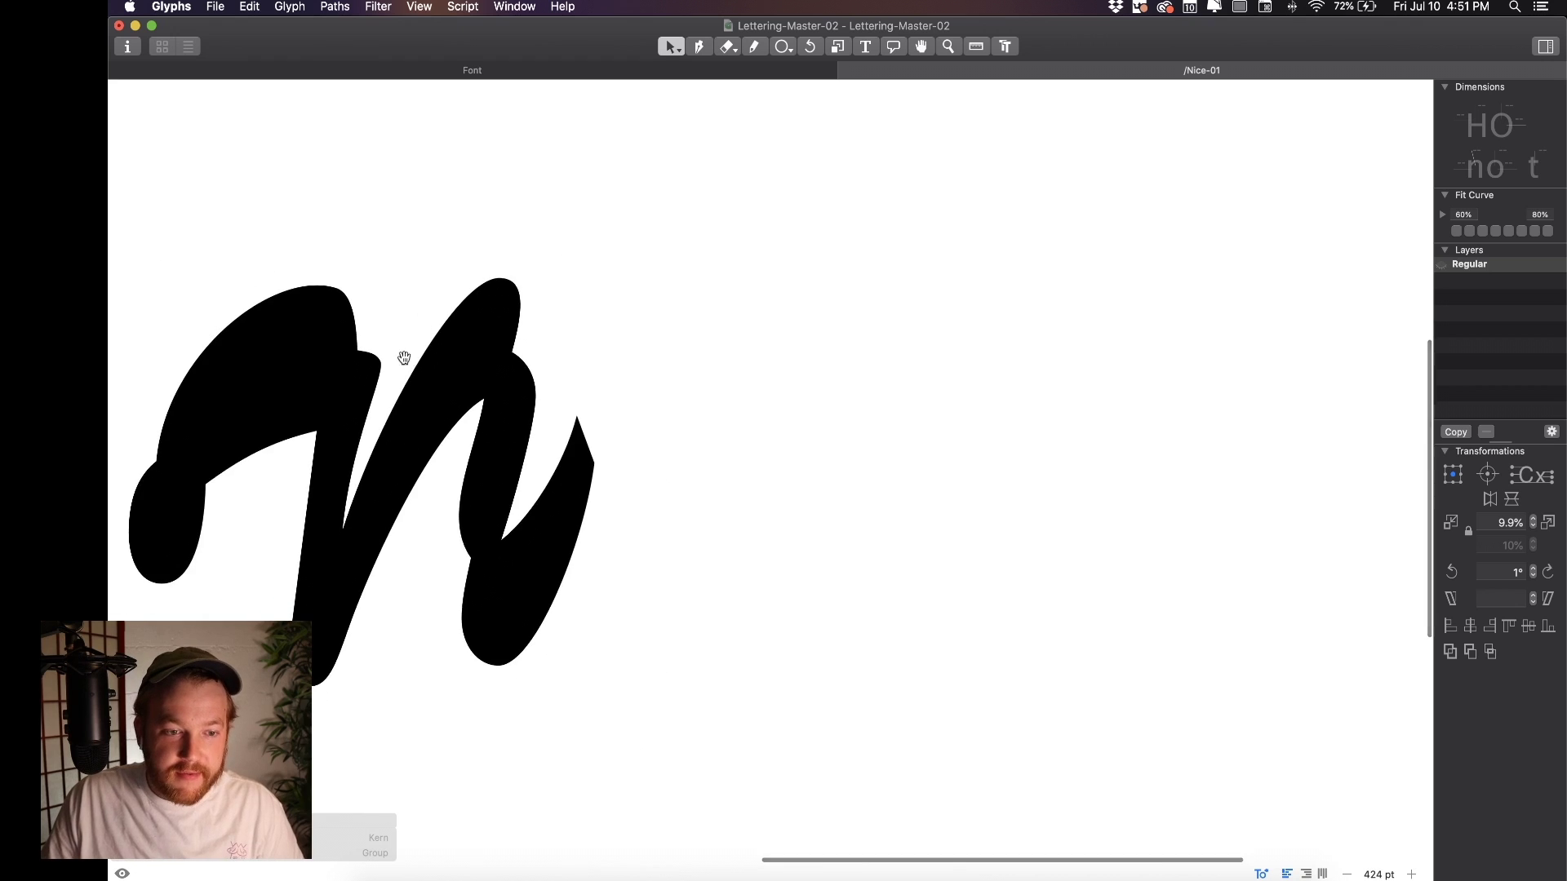
pyautogui.scroll(4, 391, 357)
pyautogui.scroll(-3, 388, 347)
pyautogui.scroll(2, 395, 327)
pyautogui.scroll(-6, 390, 328)
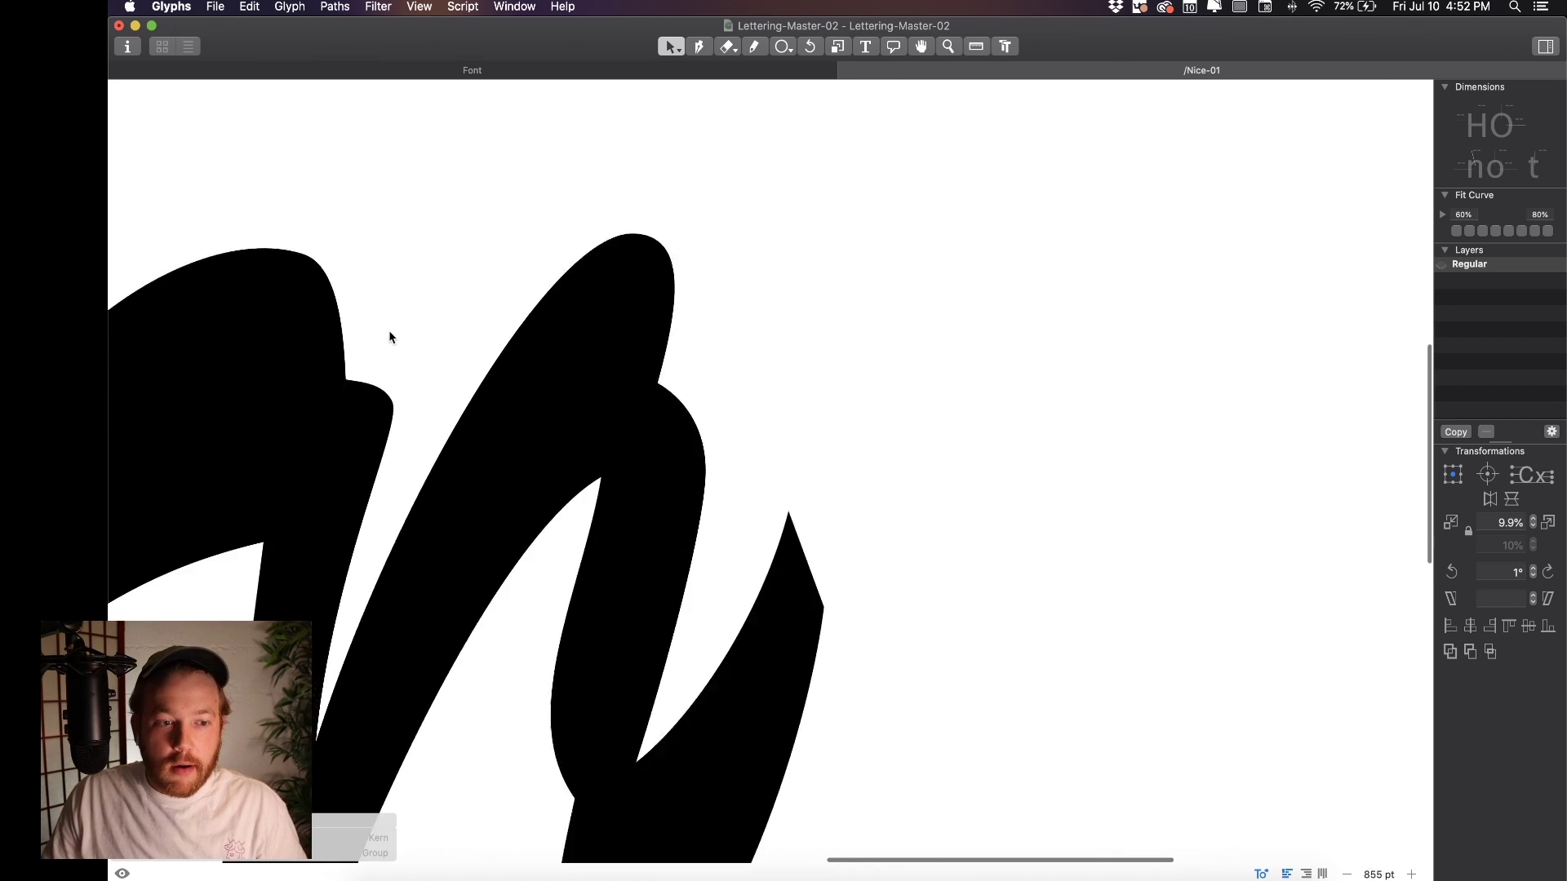
pyautogui.scroll(4, 390, 336)
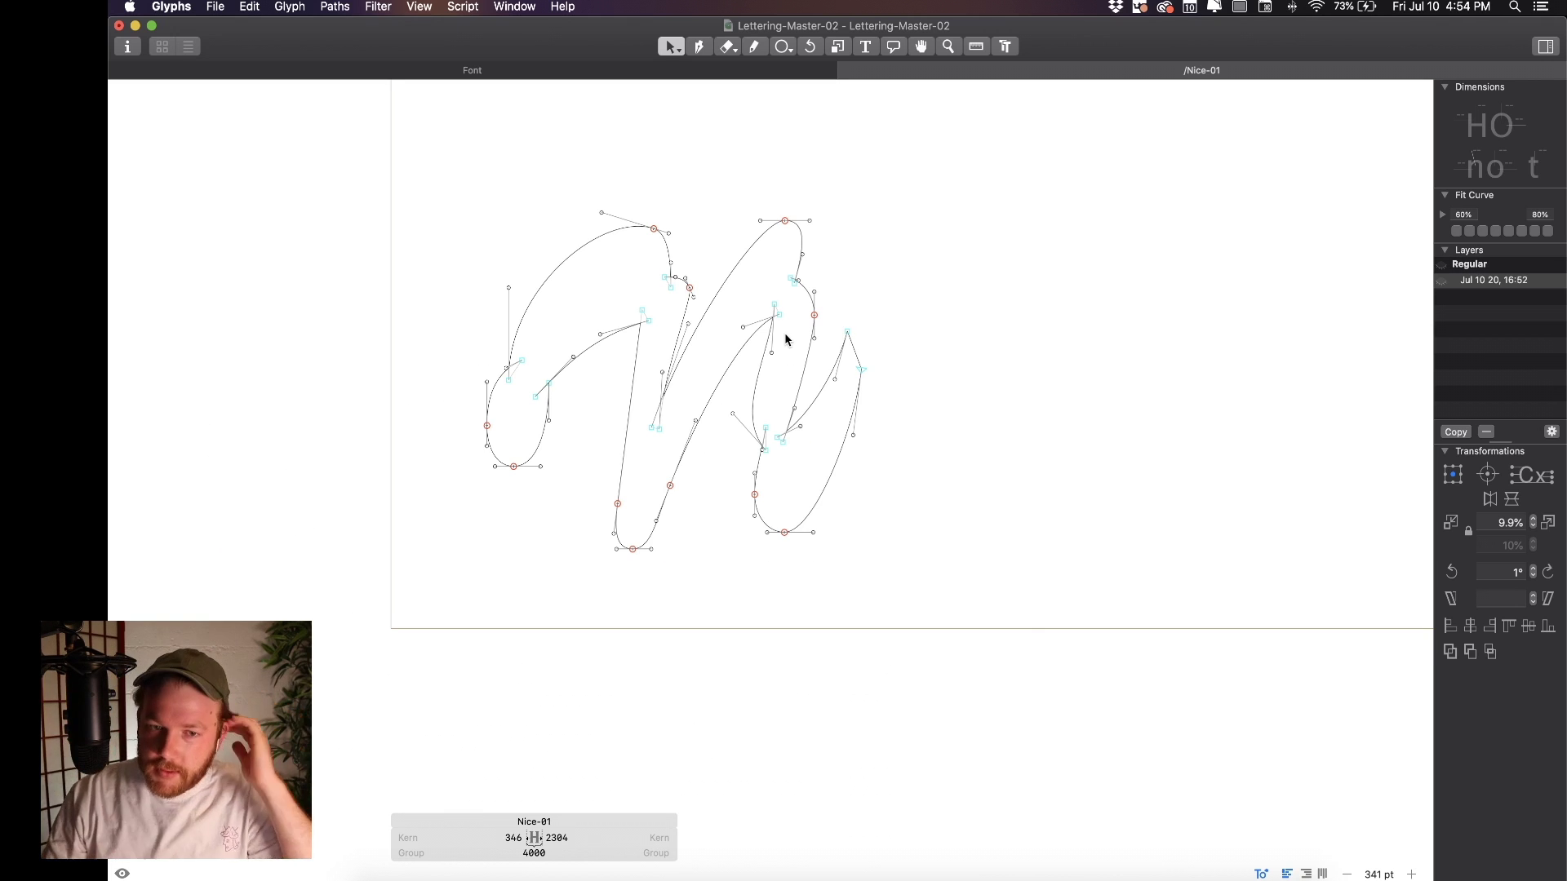
# Select the smooth node at the peak of the n's upstroke
pyautogui.scroll(5, 770, 231)
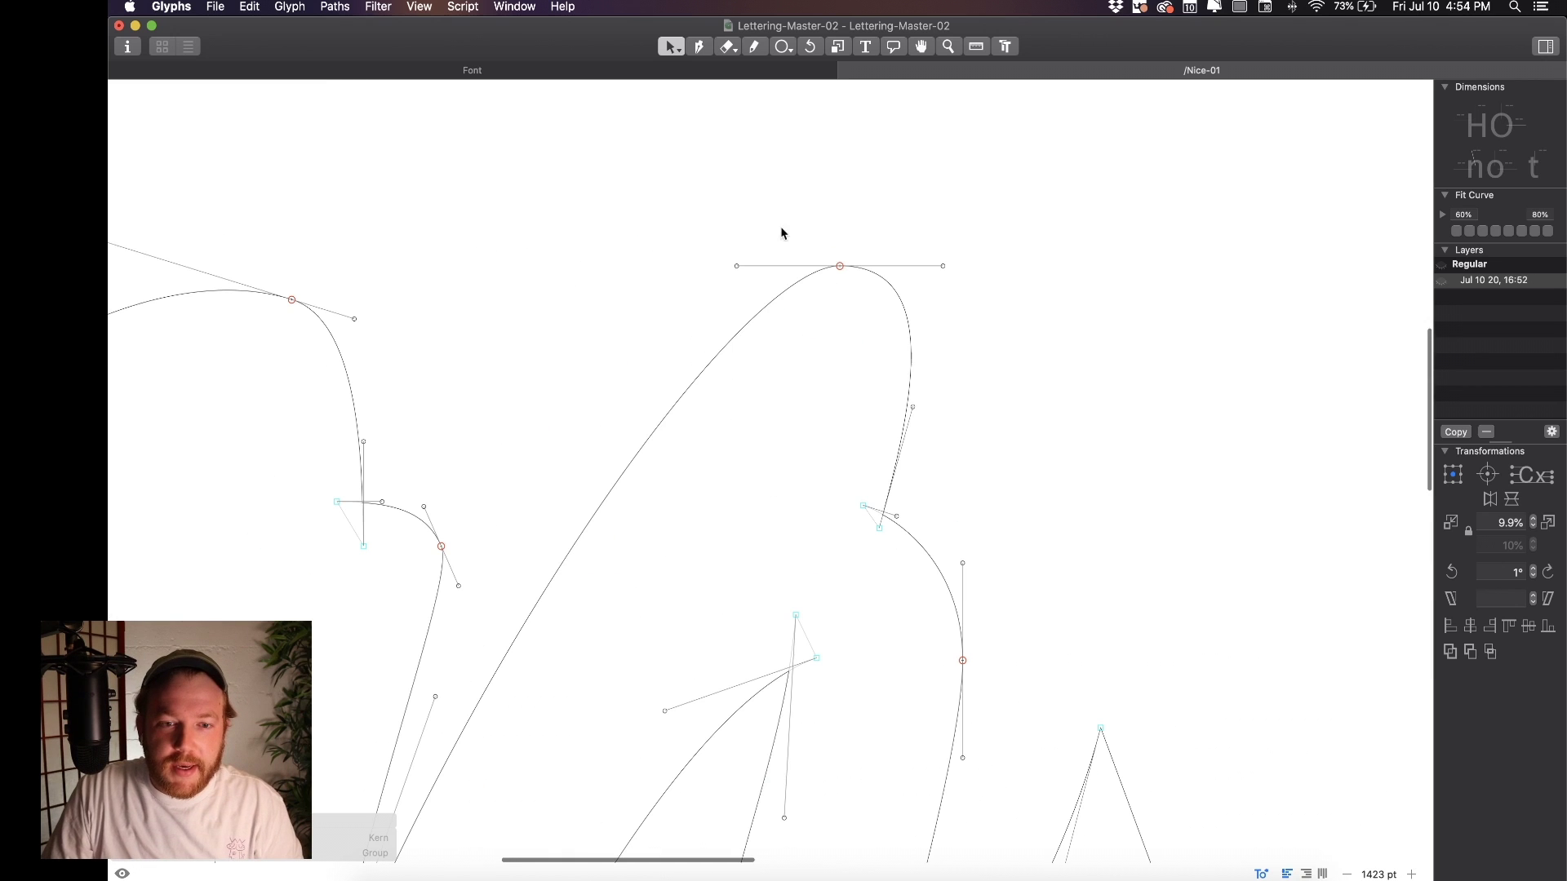
pyautogui.scroll(4, 843, 272)
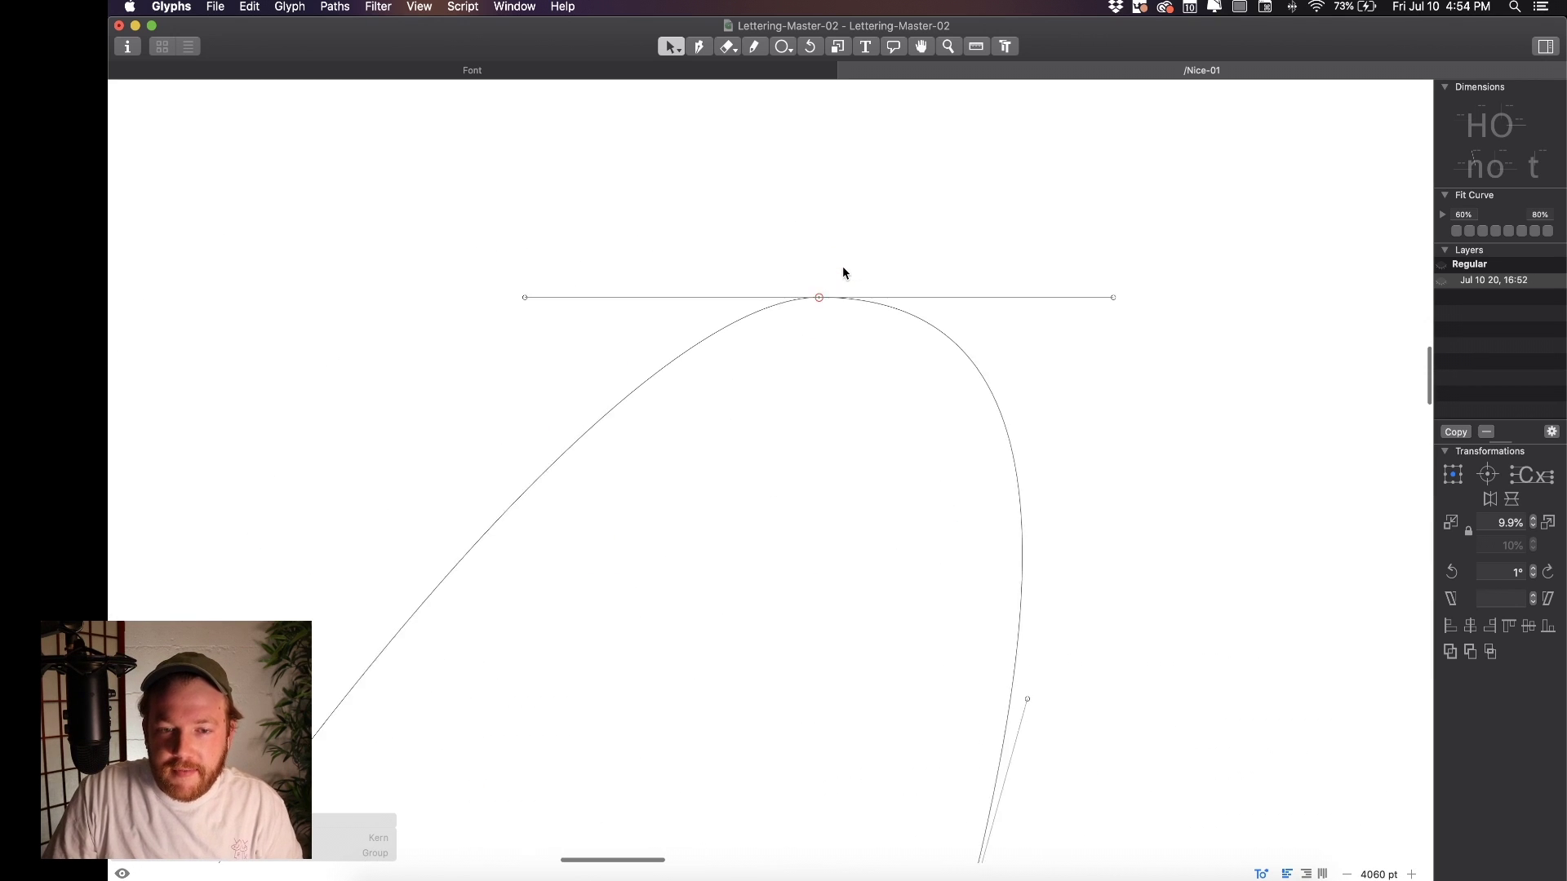
pyautogui.click(815, 302)
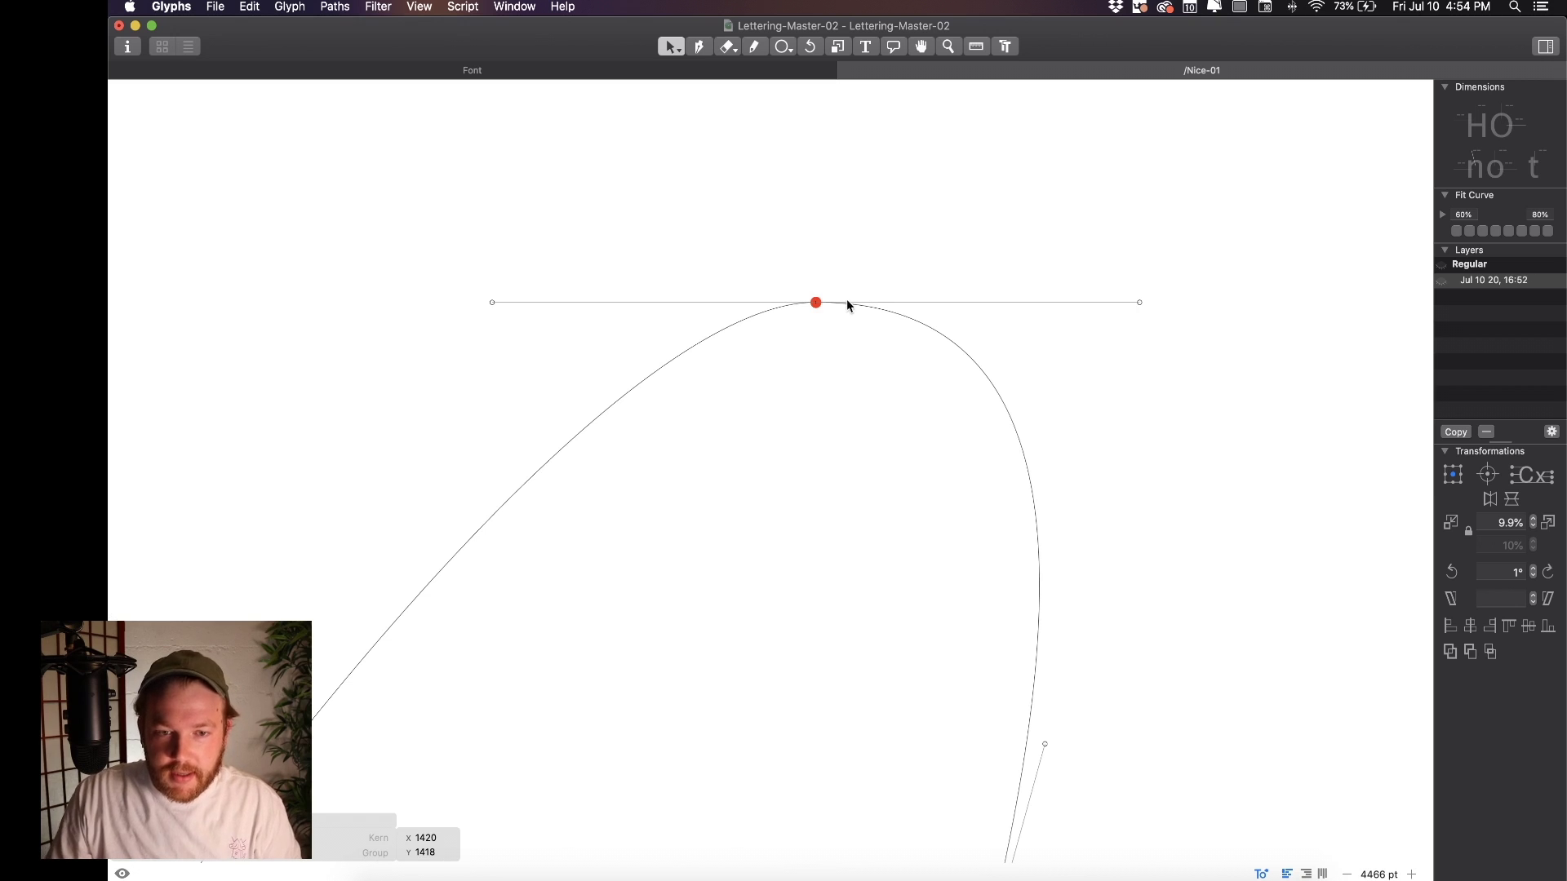
# Raise the handle of the overlapping corner node below the upstroke's peak and check the shoulder in the filled preview
pyautogui.scroll(-3, 926, 453)
pyautogui.scroll(-8, 925, 459)
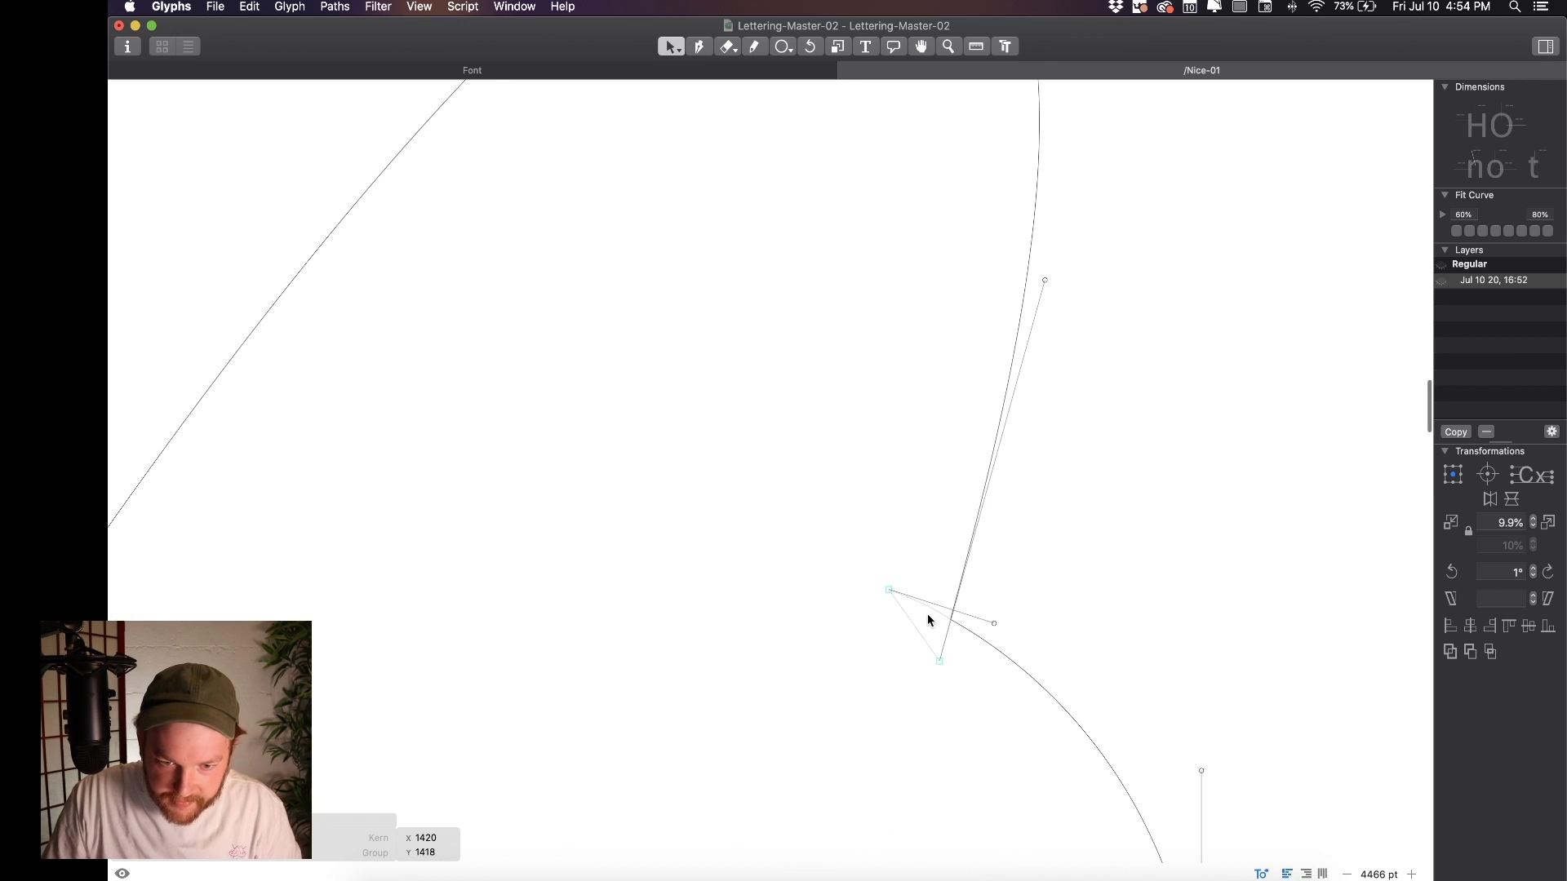
pyautogui.moveTo(995, 621); pyautogui.dragTo(996, 601)
pyautogui.press('space')
pyautogui.scroll(-3, 754, 443)
pyautogui.scroll(-2, 753, 443)
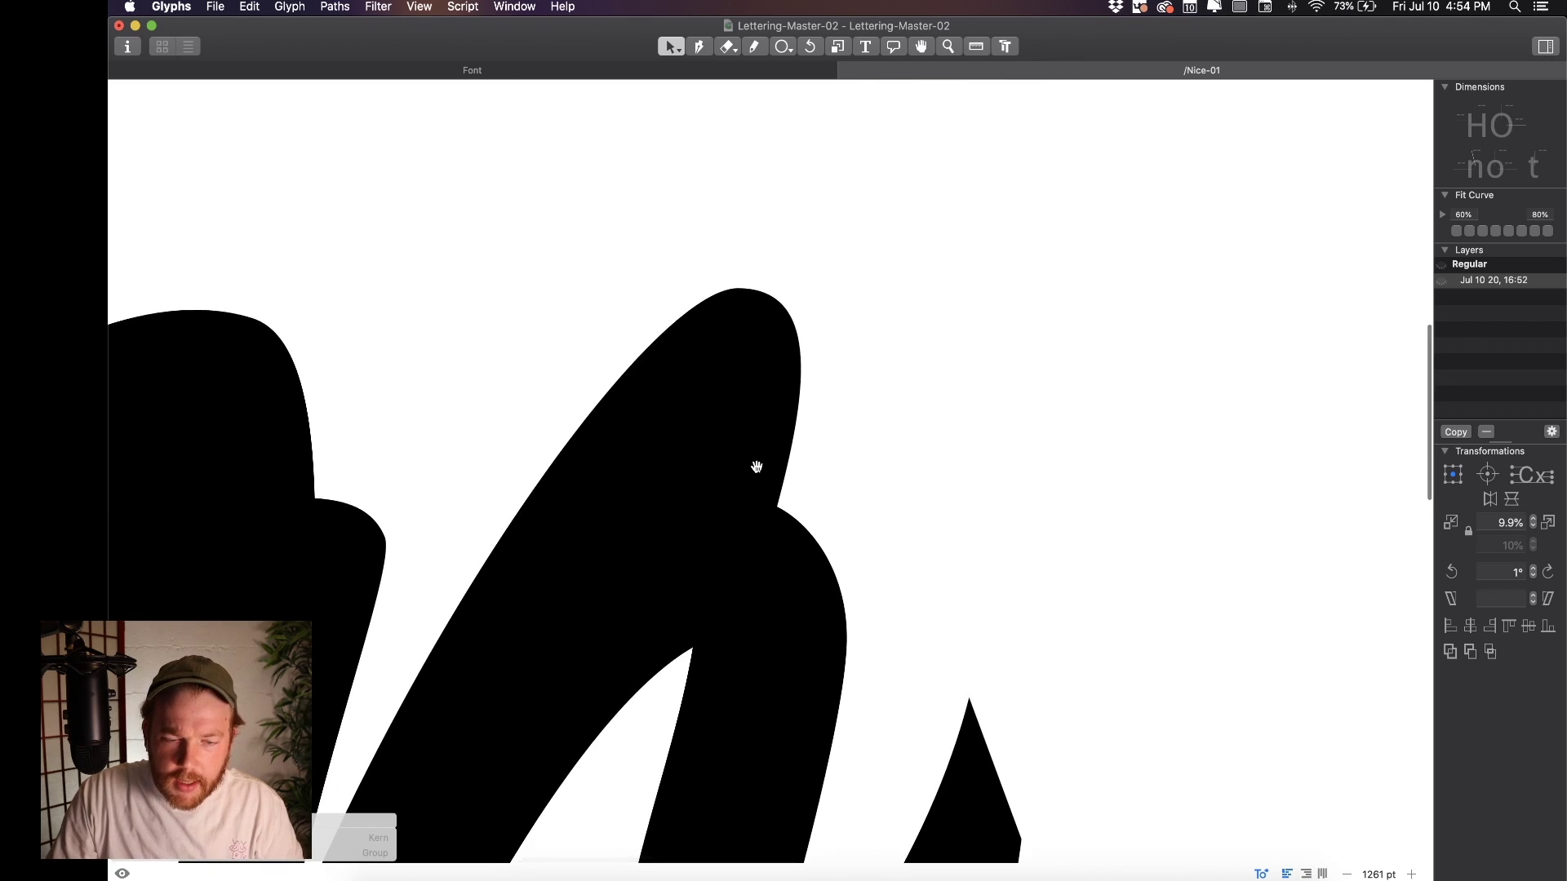
# Try adjusting the peak node's forward handle, undo the last change, and convert the smooth peak node to a corner
pyautogui.scroll(5, 735, 336)
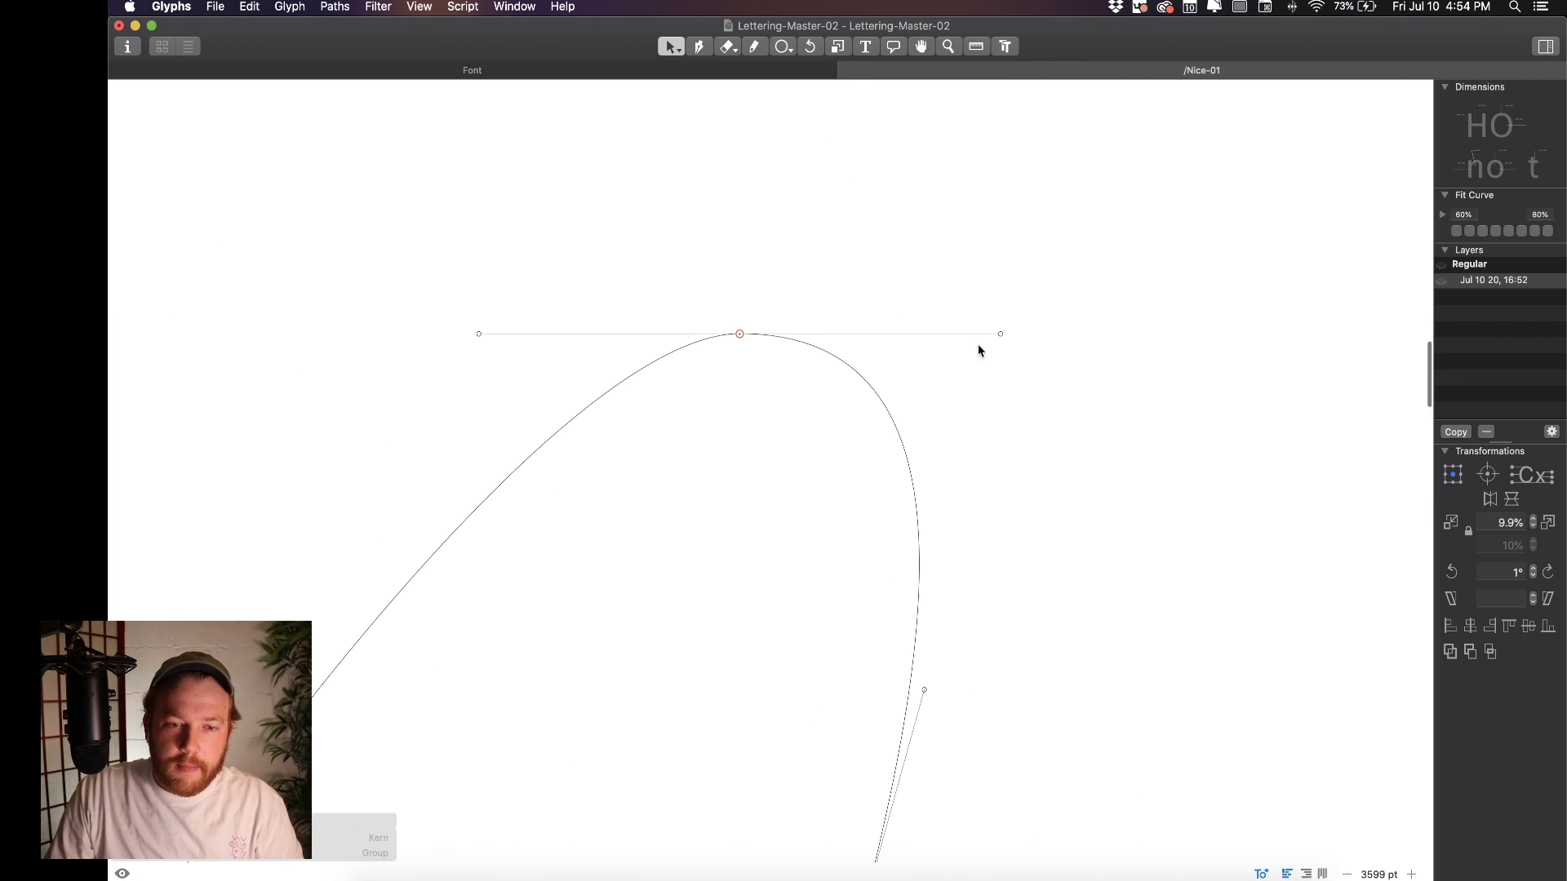
pyautogui.moveTo(1000, 338)
pyautogui.mouseDown()
pyautogui.moveTo(1001, 311)
pyautogui.moveTo(990, 333)
pyautogui.moveTo(1011, 424)
pyautogui.moveTo(990, 307)
pyautogui.moveTo(990, 366)
pyautogui.moveTo(989, 328)
pyautogui.mouseUp()
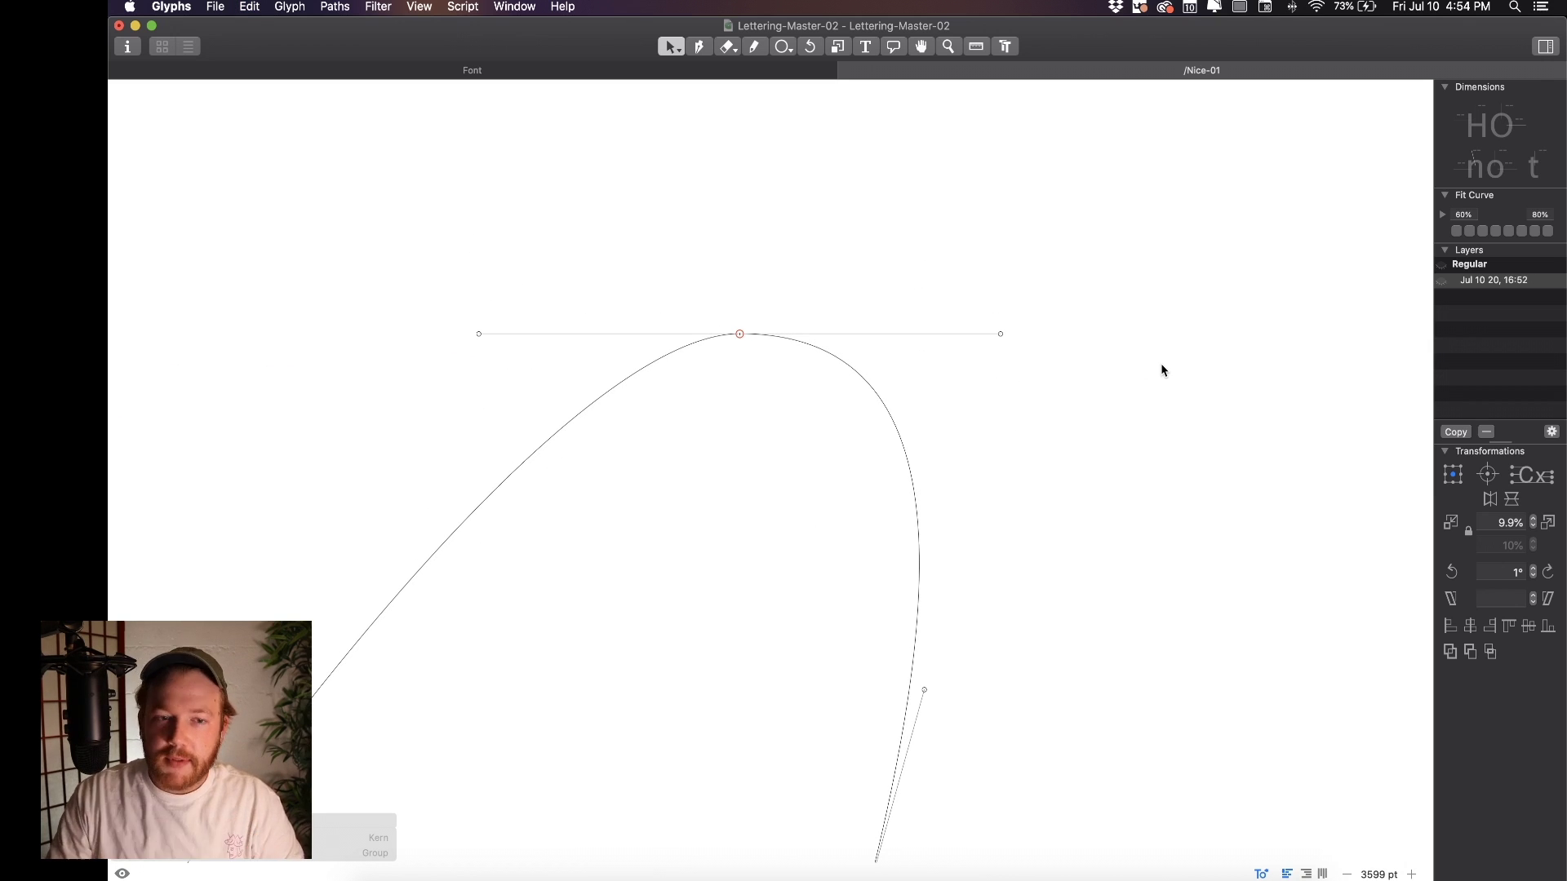
pyautogui.press('space')
pyautogui.scroll(-6, 1197, 374)
pyautogui.moveTo(1197, 374); pyautogui.dragTo(961, 368)
pyautogui.scroll(5, 985, 350)
pyautogui.press('super+z')
pyautogui.hscroll(2, 1005, 382)
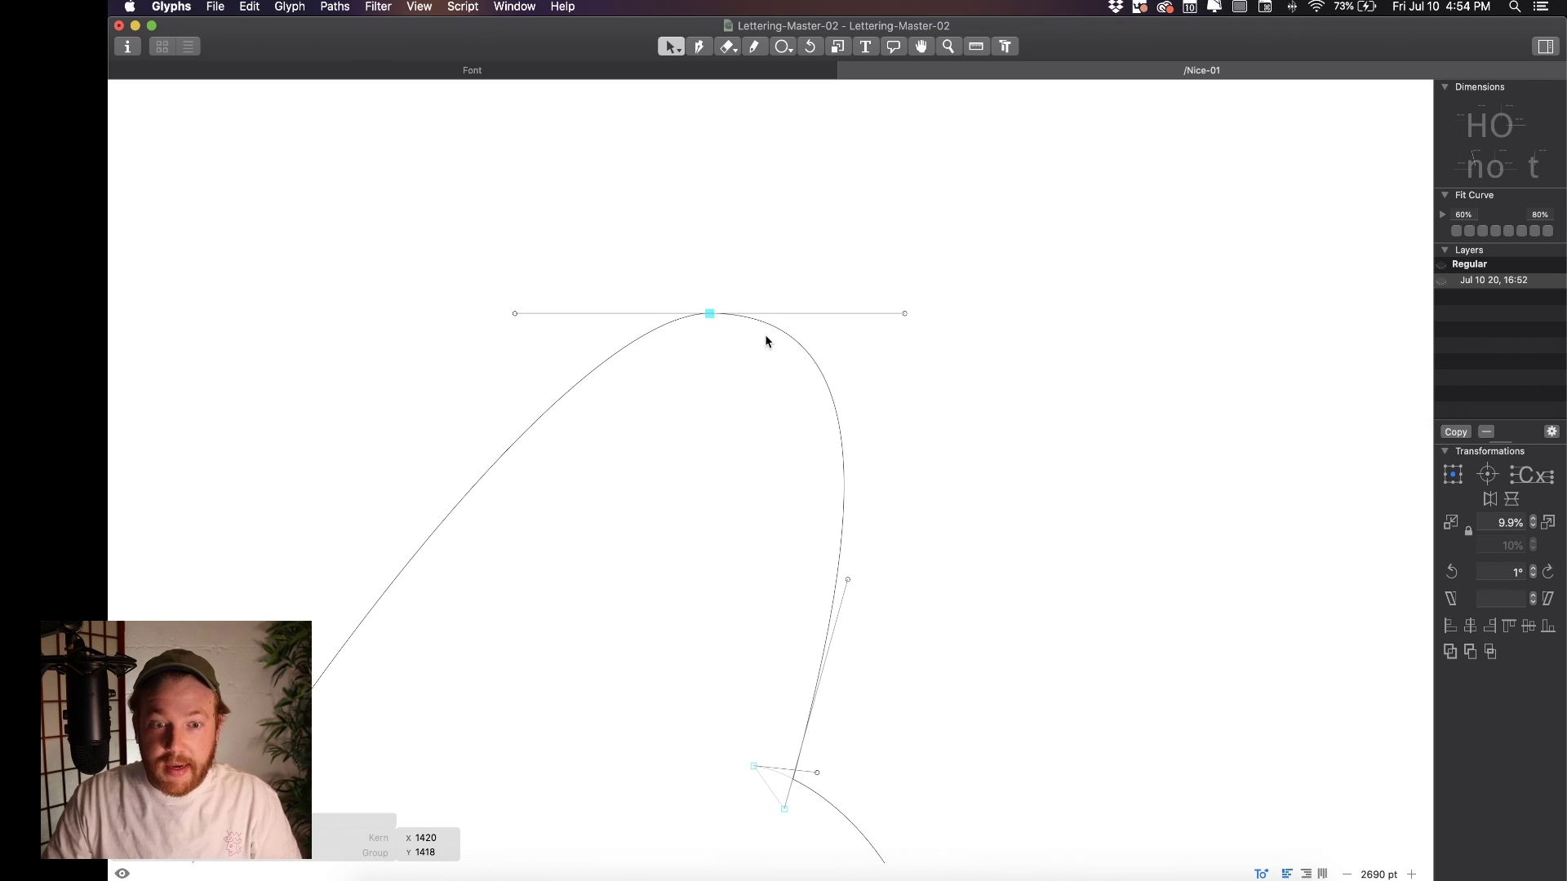
# Bend the peak node's forward handle down and inward, preview the filled shape, and undo the bend
pyautogui.click(754, 373)
pyautogui.moveTo(904, 314); pyautogui.dragTo(773, 451)
pyautogui.press('space')
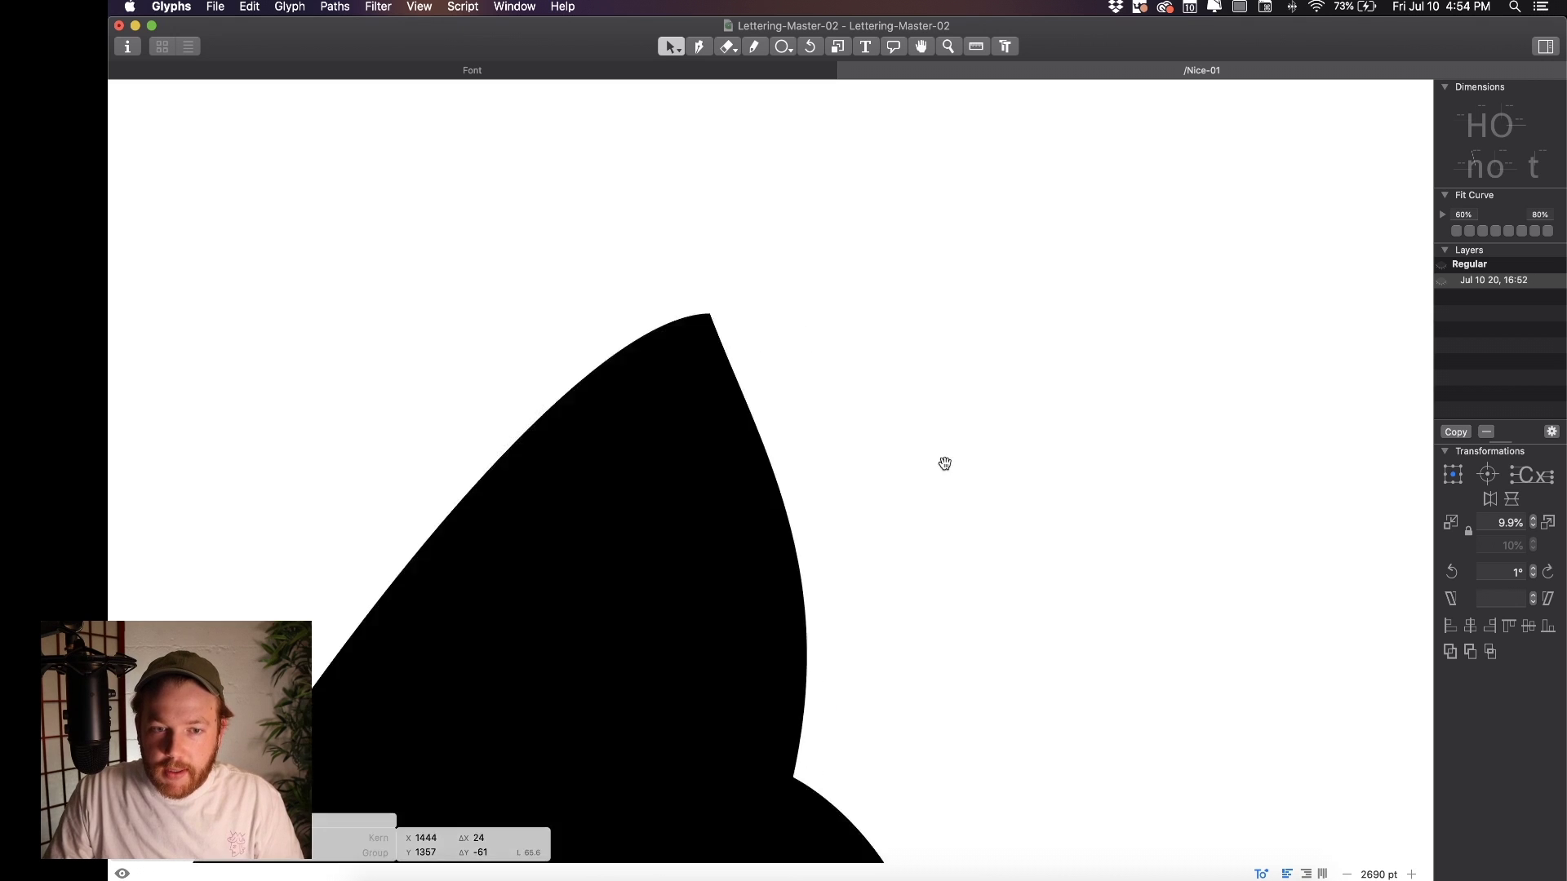
pyautogui.scroll(-5, 696, 408)
pyautogui.press('super+z')
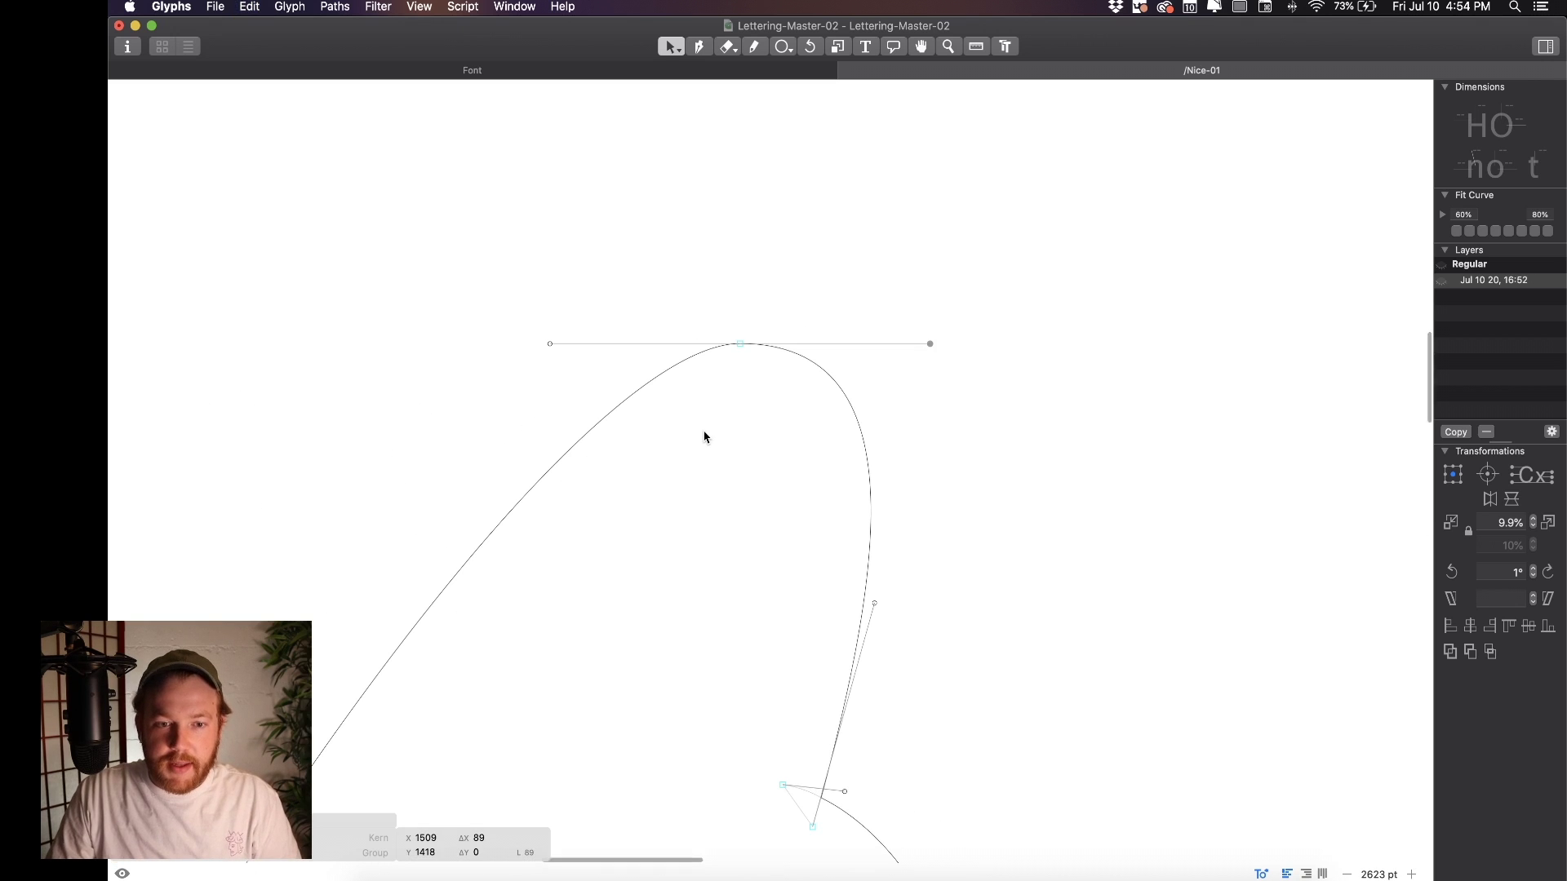
# Restore the peak node to a smooth node and check the whole n in the filled preview
pyautogui.click(705, 438)
pyautogui.press('space')
pyautogui.moveTo(727, 432); pyautogui.dragTo(849, 369)
pyautogui.scroll(-5, 850, 313)
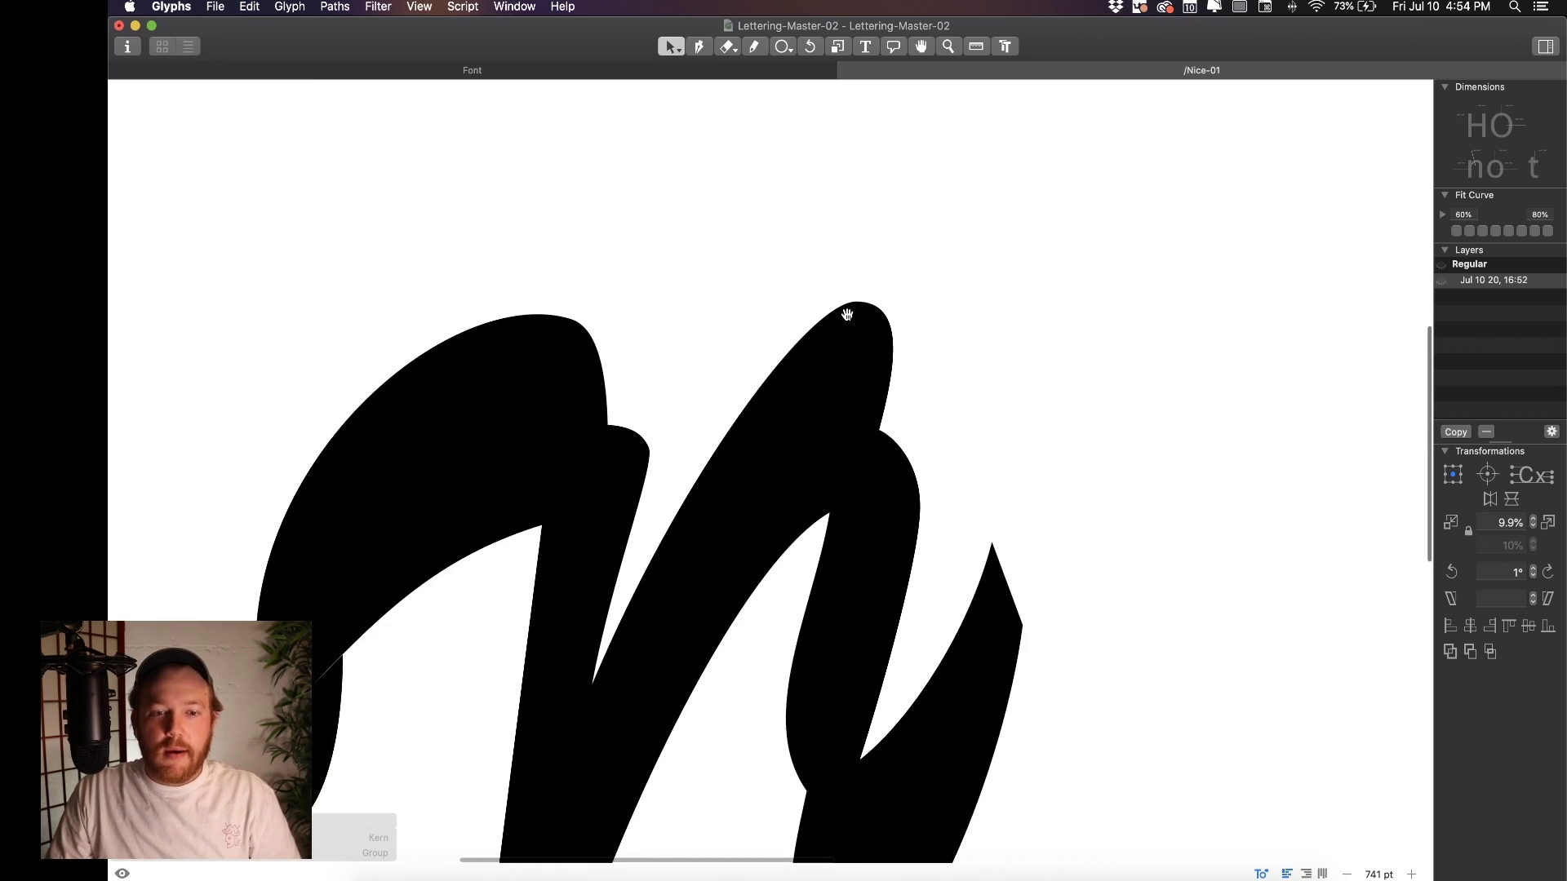
pyautogui.moveTo(759, 390); pyautogui.dragTo(898, 211)
pyautogui.moveTo(792, 424); pyautogui.dragTo(883, 217)
pyautogui.hscroll(10, 882, 218)
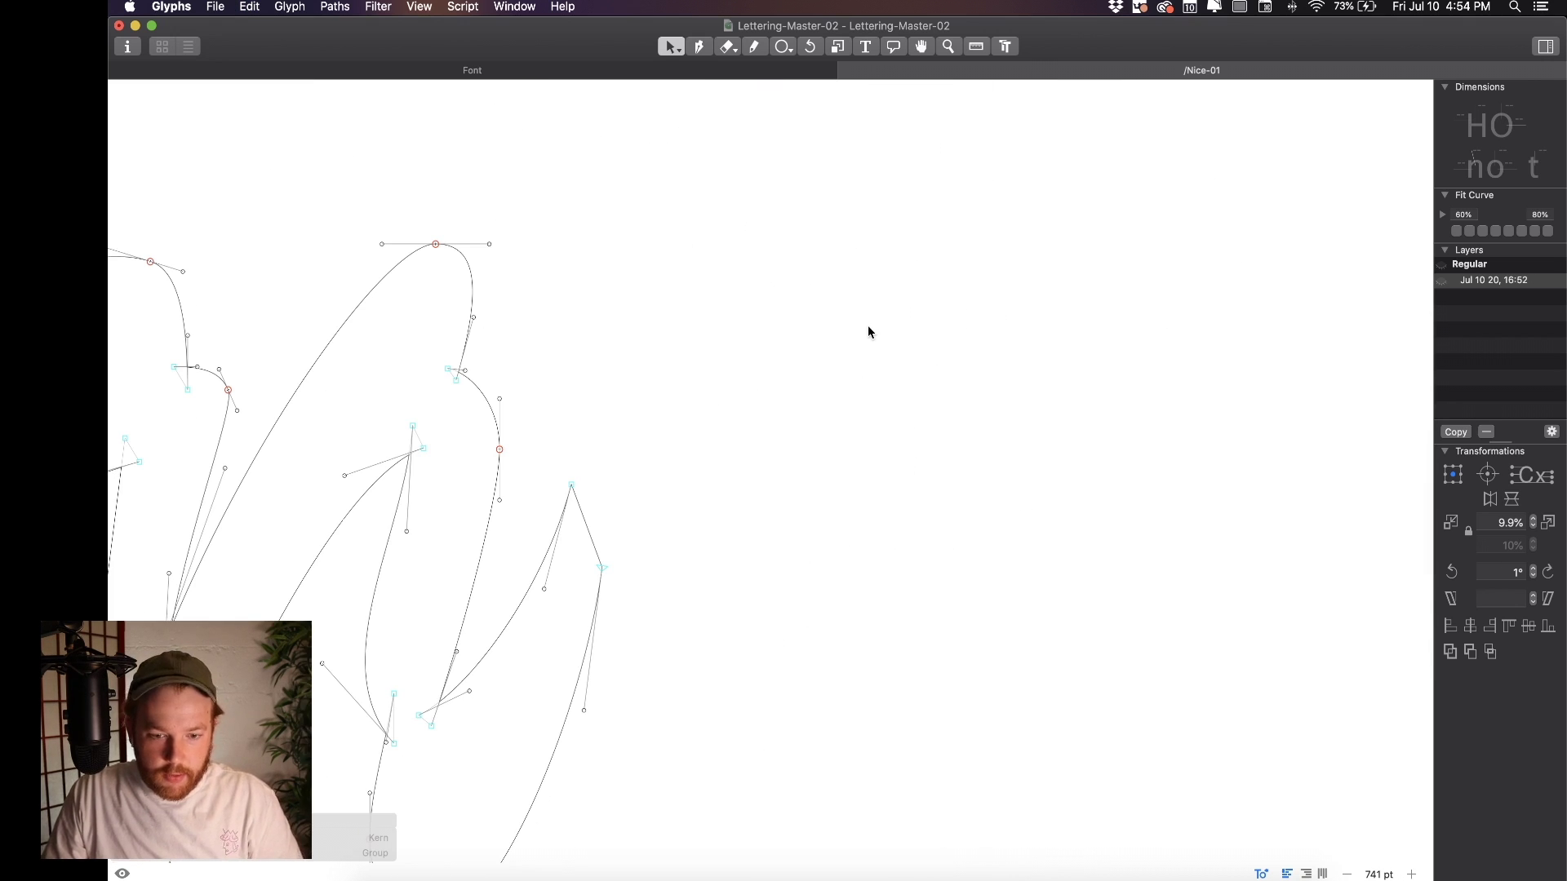
# Draw an open curve in the empty space beside the n from X 2380, Y 1044 to X 2273, Y 1149
pyautogui.press('p')
pyautogui.click(1014, 478)
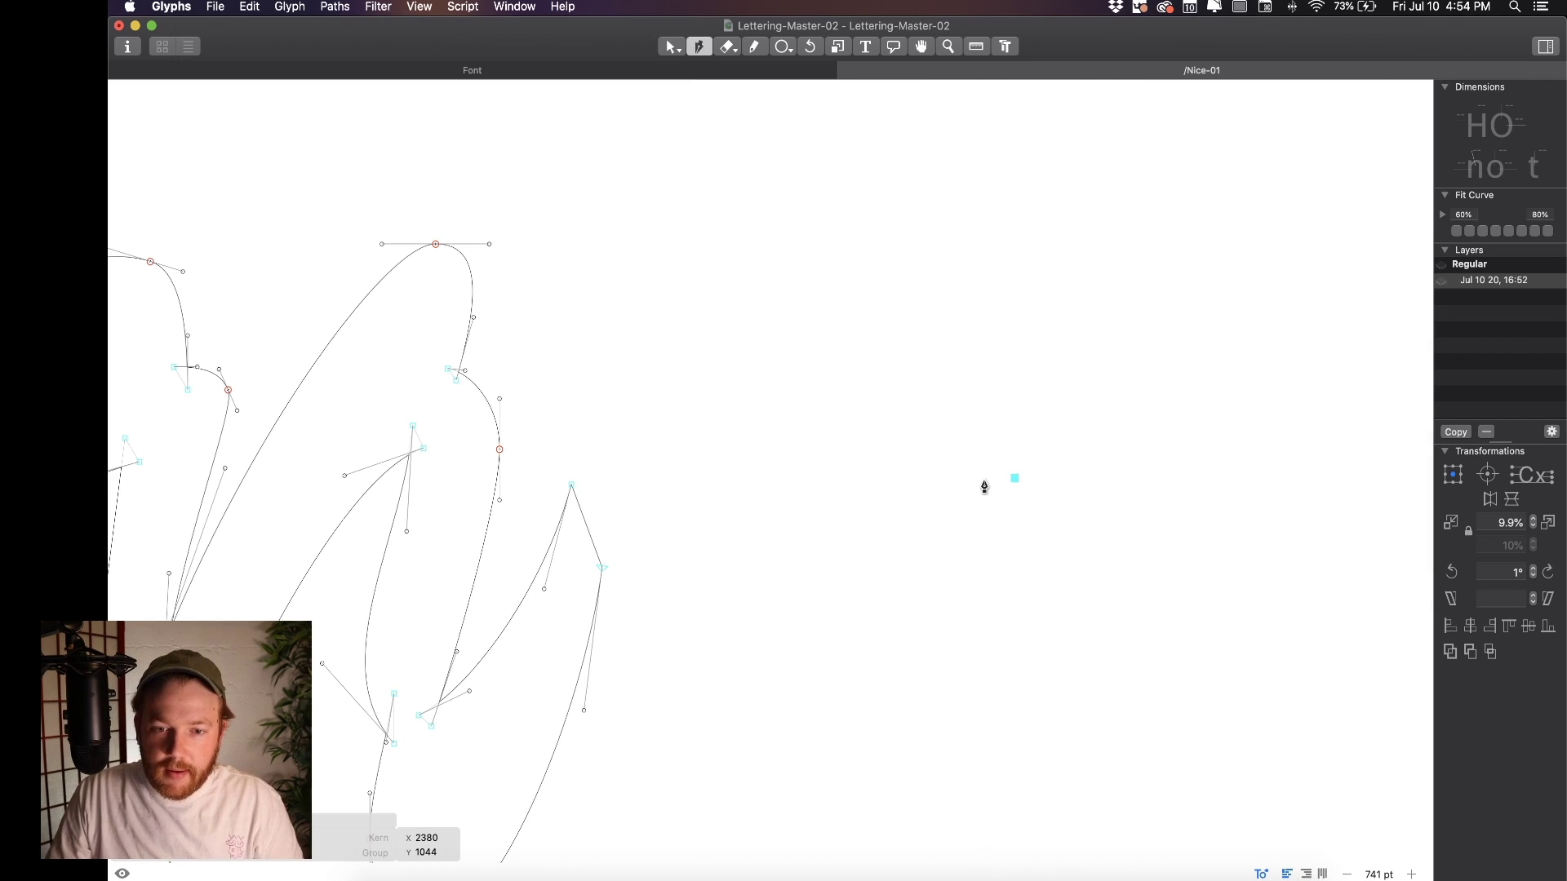
pyautogui.moveTo(950, 413); pyautogui.dragTo(949, 370)
pyautogui.press('v')
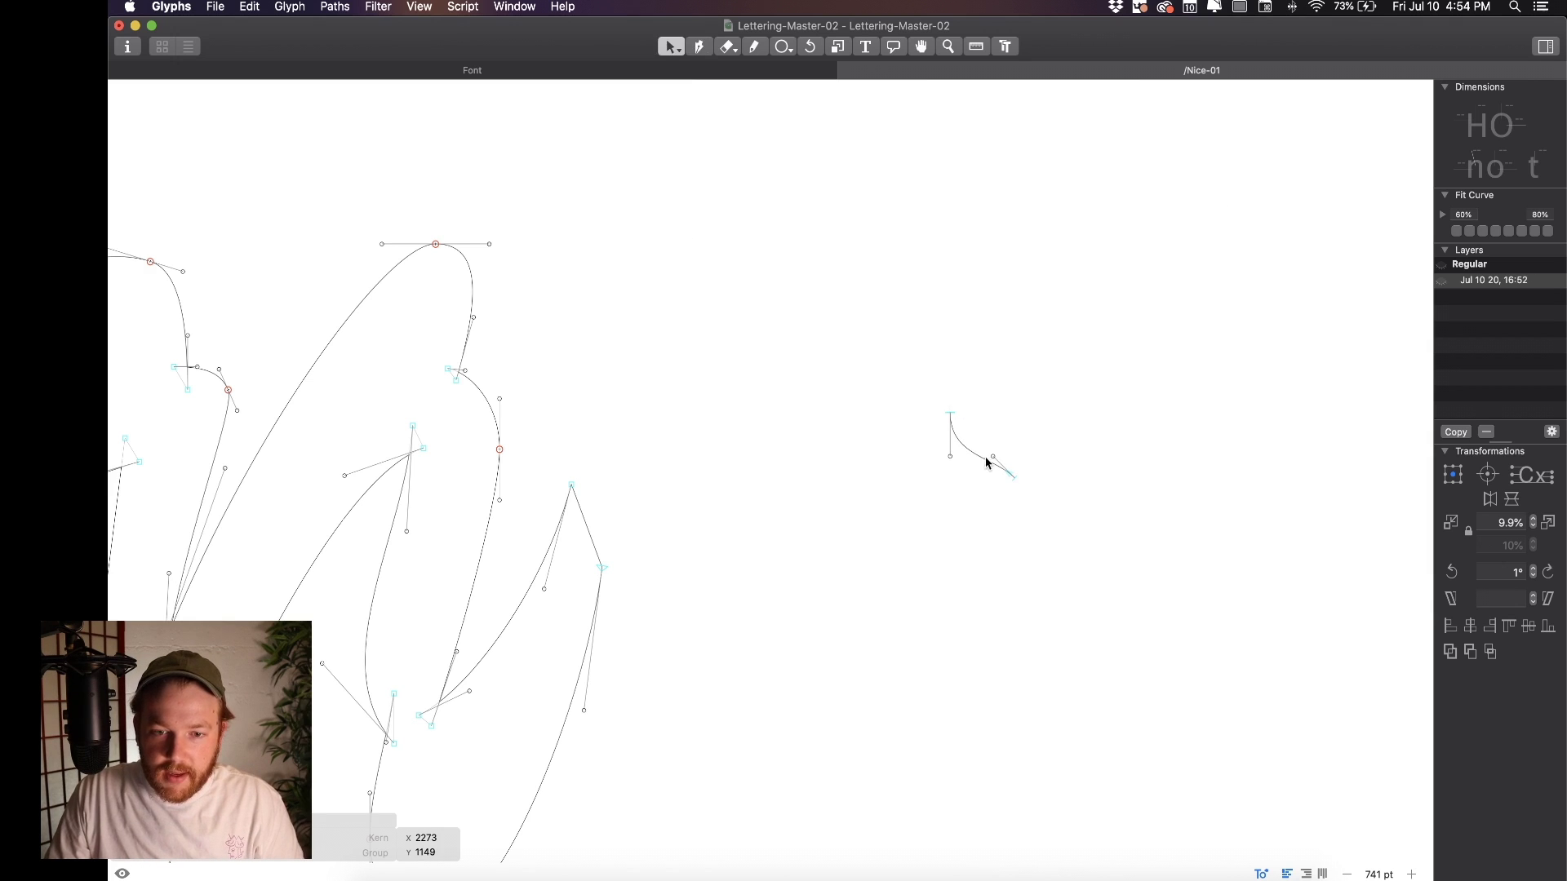
# Make the new curve's start handle horizontal and 68 units long, and move its upper end node to X 2273, Y 1178
pyautogui.click(992, 458)
pyautogui.moveTo(994, 463); pyautogui.dragTo(974, 478)
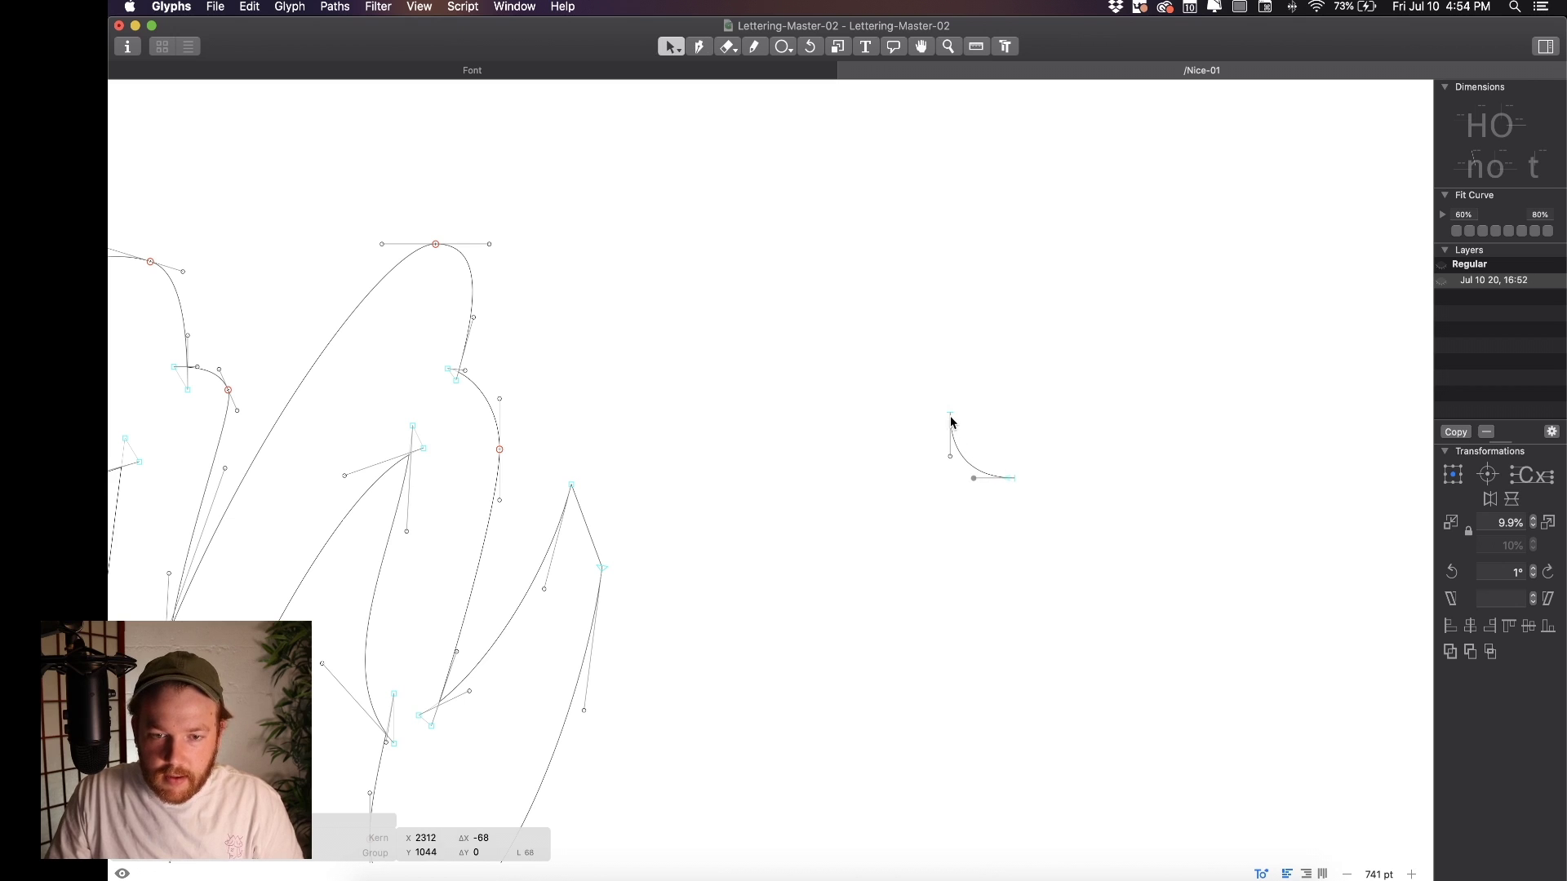
pyautogui.moveTo(950, 412); pyautogui.dragTo(949, 396)
# Extend the new curve's upper end with a straight vertical segment going up
pyautogui.press('p')
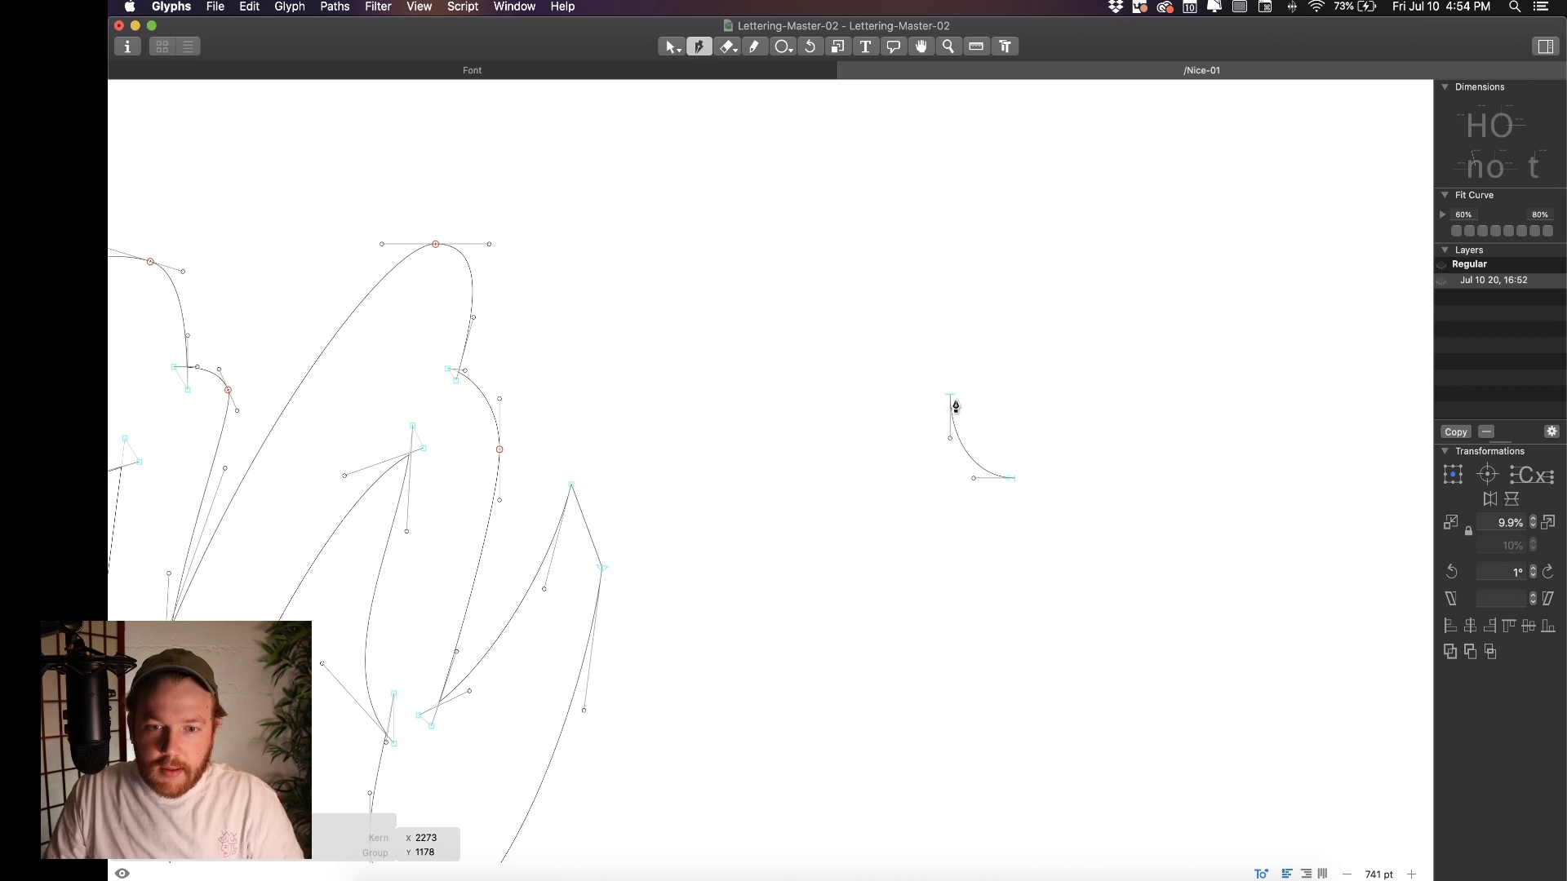
pyautogui.click(950, 227)
pyautogui.press('v')
pyautogui.press('space')
pyautogui.moveTo(1038, 352); pyautogui.dragTo(948, 344)
pyautogui.scroll(-5, 942, 345)
pyautogui.scroll(3, 915, 341)
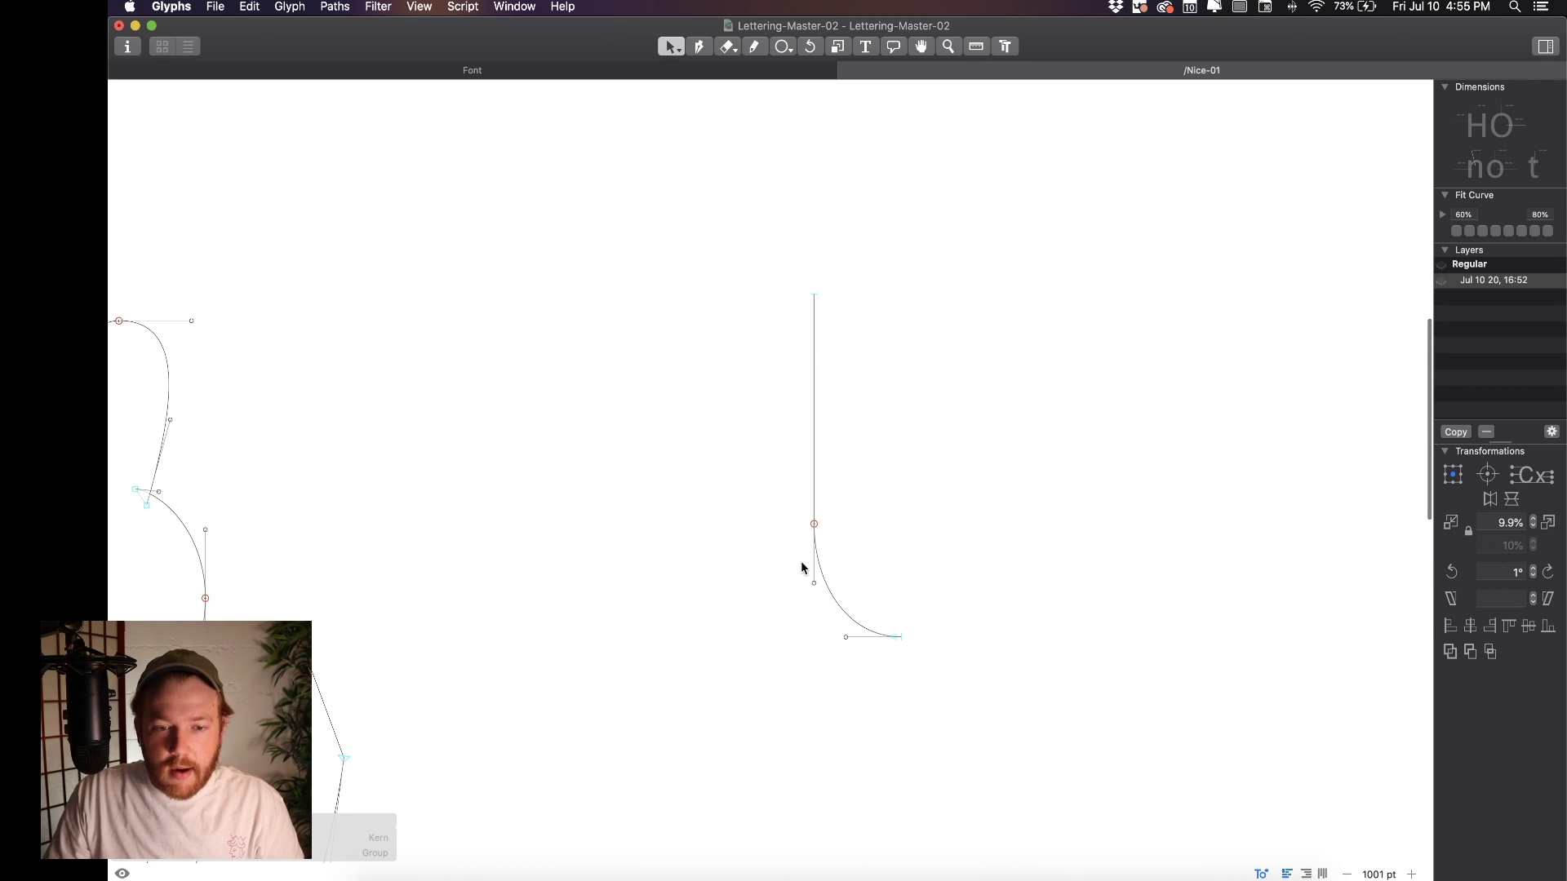
# Try lengthening the curve's vertical handle, and convert the node joining the straight segment and curve to a corner
pyautogui.moveTo(814, 583); pyautogui.dragTo(770, 671)
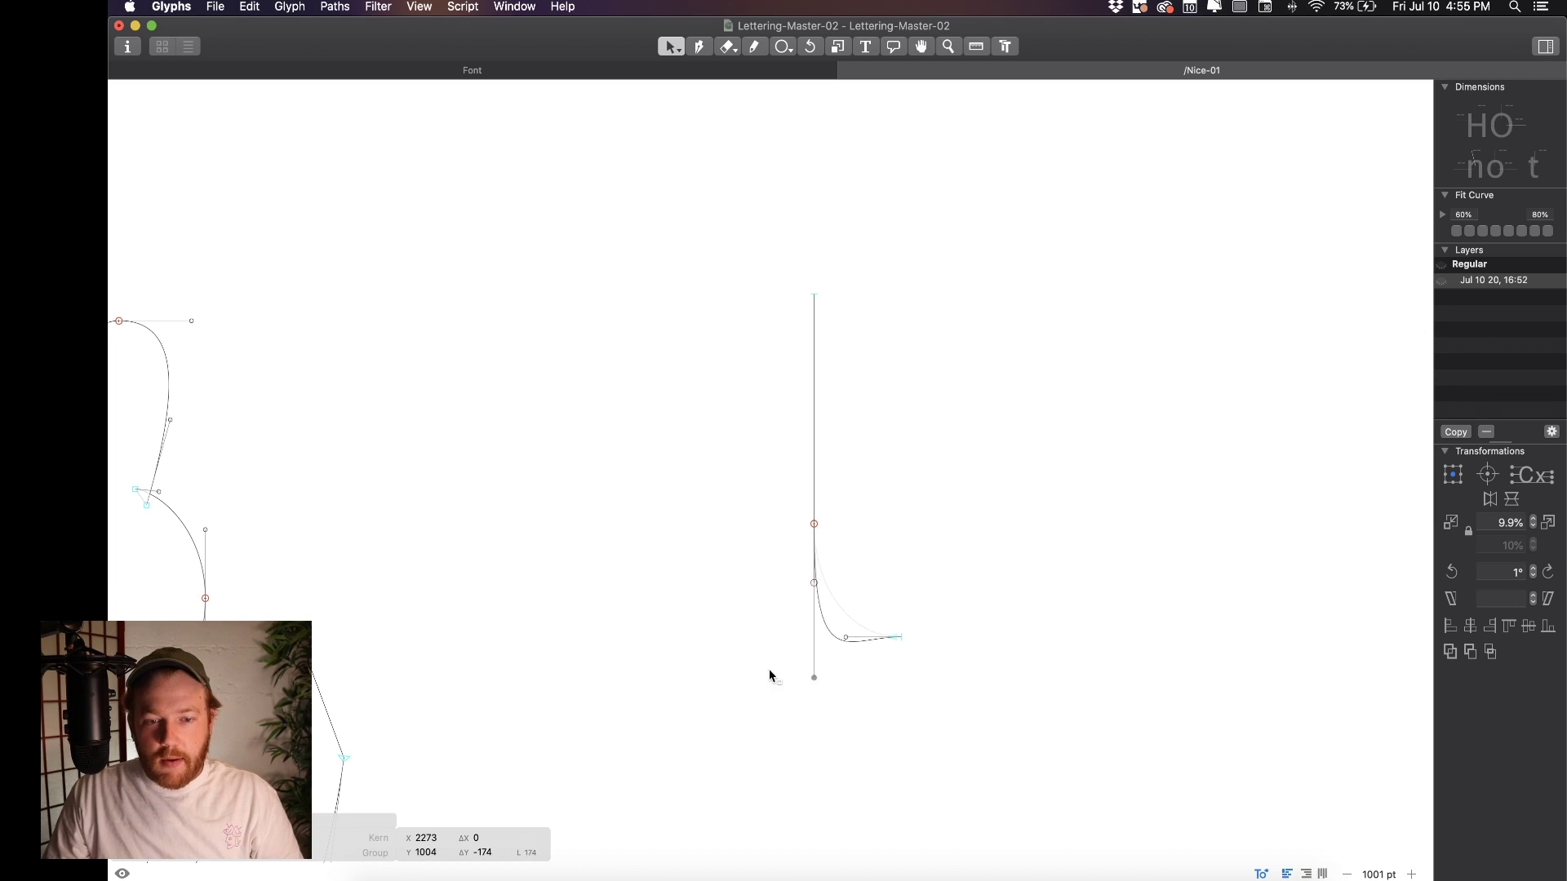
pyautogui.moveTo(795, 512); pyautogui.dragTo(884, 544)
pyautogui.press('Return')
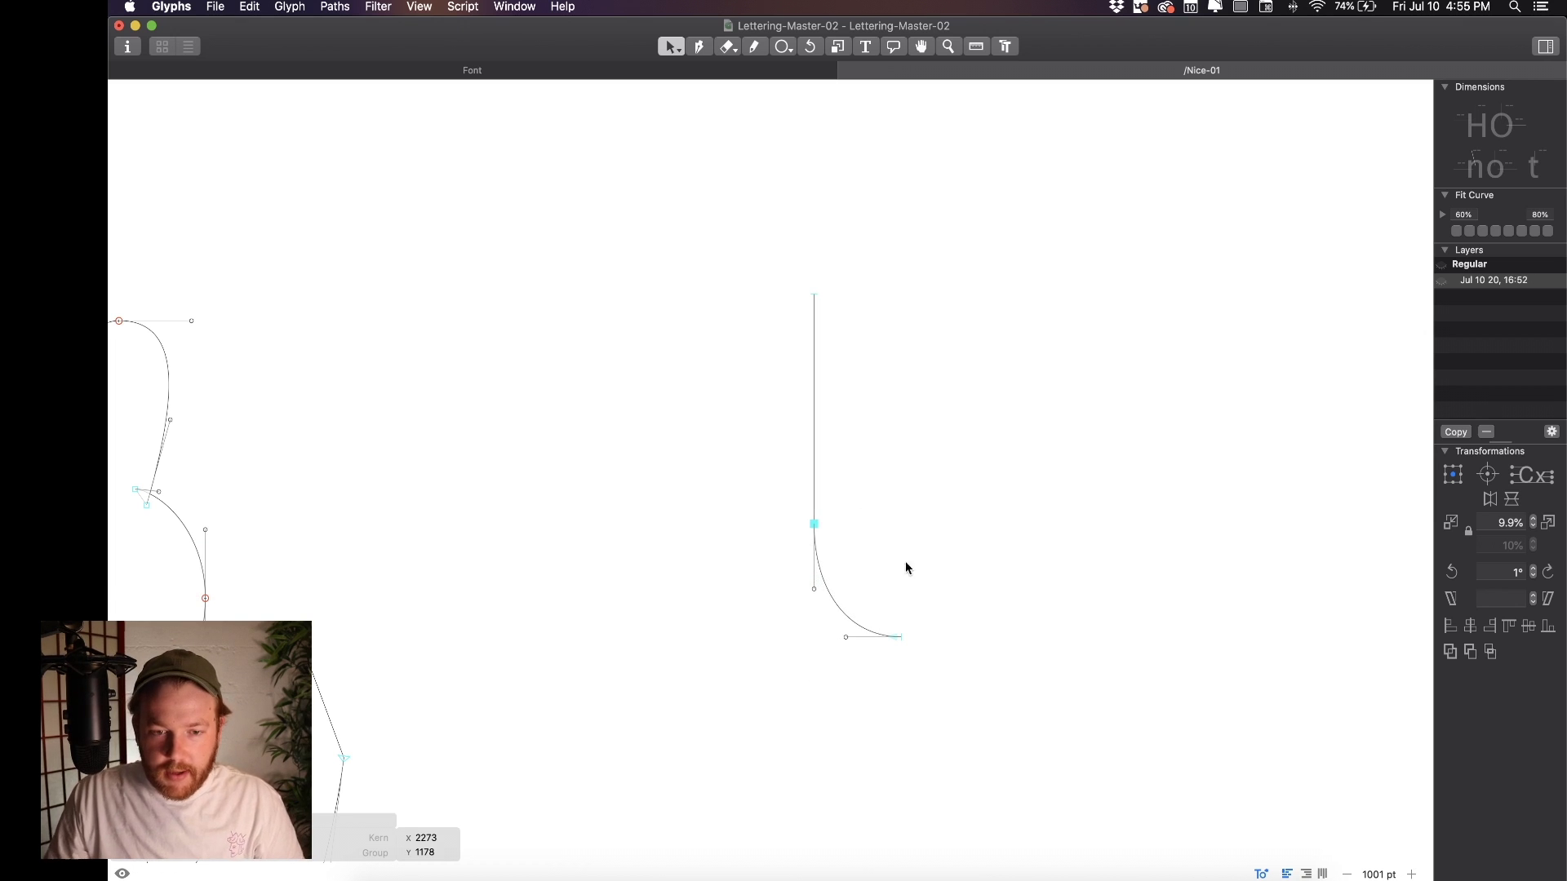
# Try swinging the curve's handle diagonally away from the straight segment at the corner node, and undo back to a smooth node
pyautogui.moveTo(814, 589); pyautogui.dragTo(862, 561)
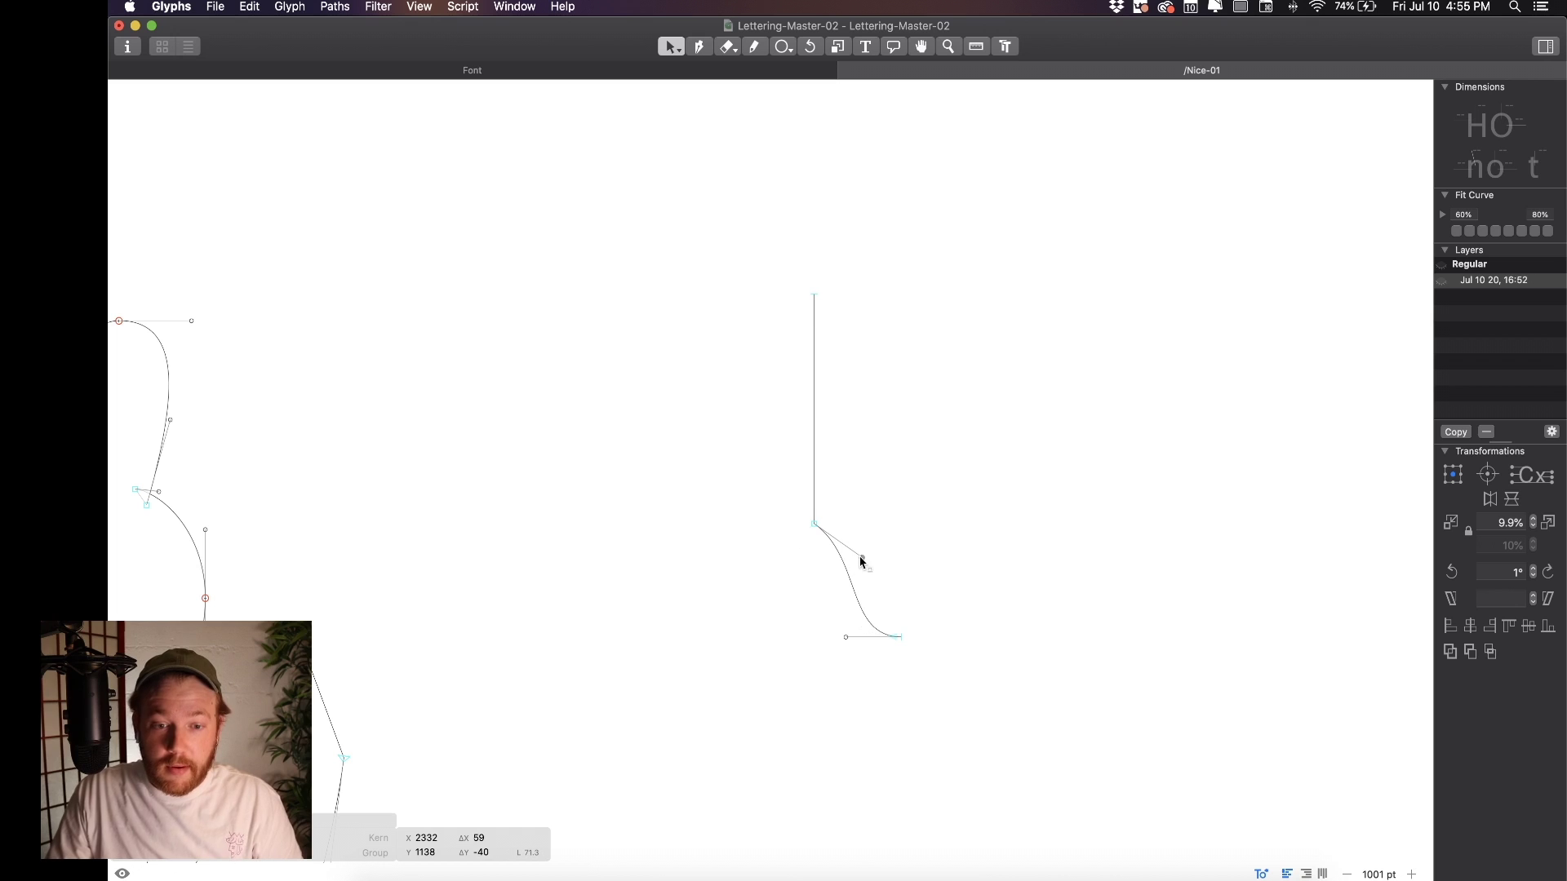
pyautogui.press('super+z')
pyautogui.press('super+z')
# Shorten the curve's vertical handle at the smooth node to about 42 units, keeping it in line with the straight segment
pyautogui.moveTo(765, 475); pyautogui.dragTo(876, 575)
pyautogui.click(893, 568)
pyautogui.moveTo(876, 484); pyautogui.dragTo(563, 497)
pyautogui.scroll(-5, 734, 467)
pyautogui.scroll(5, 553, 489)
pyautogui.scroll(-3, 688, 506)
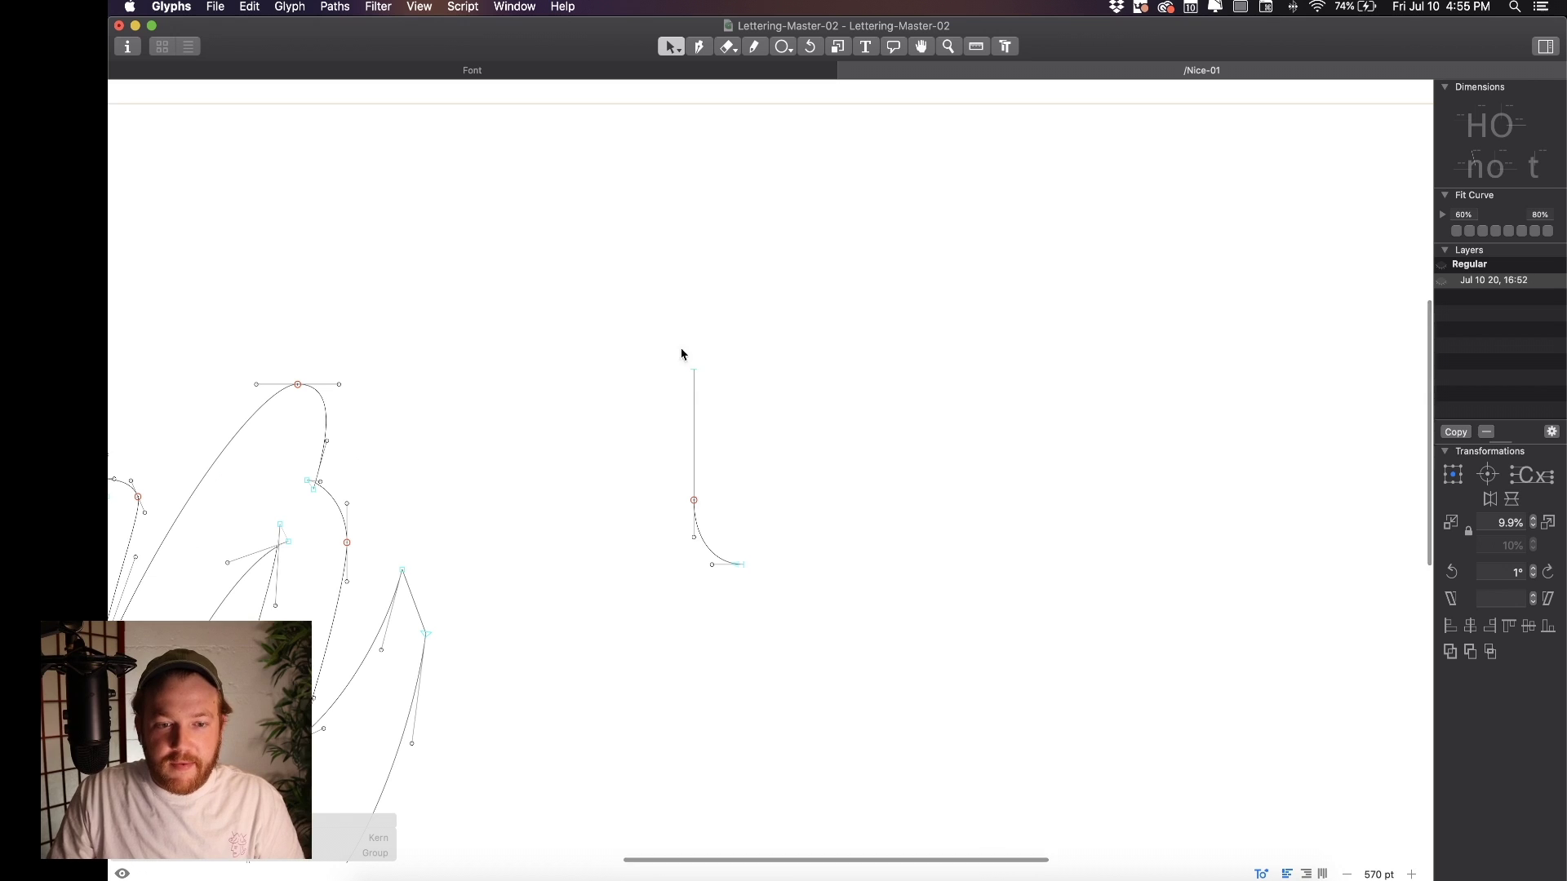
pyautogui.scroll(5, 732, 545)
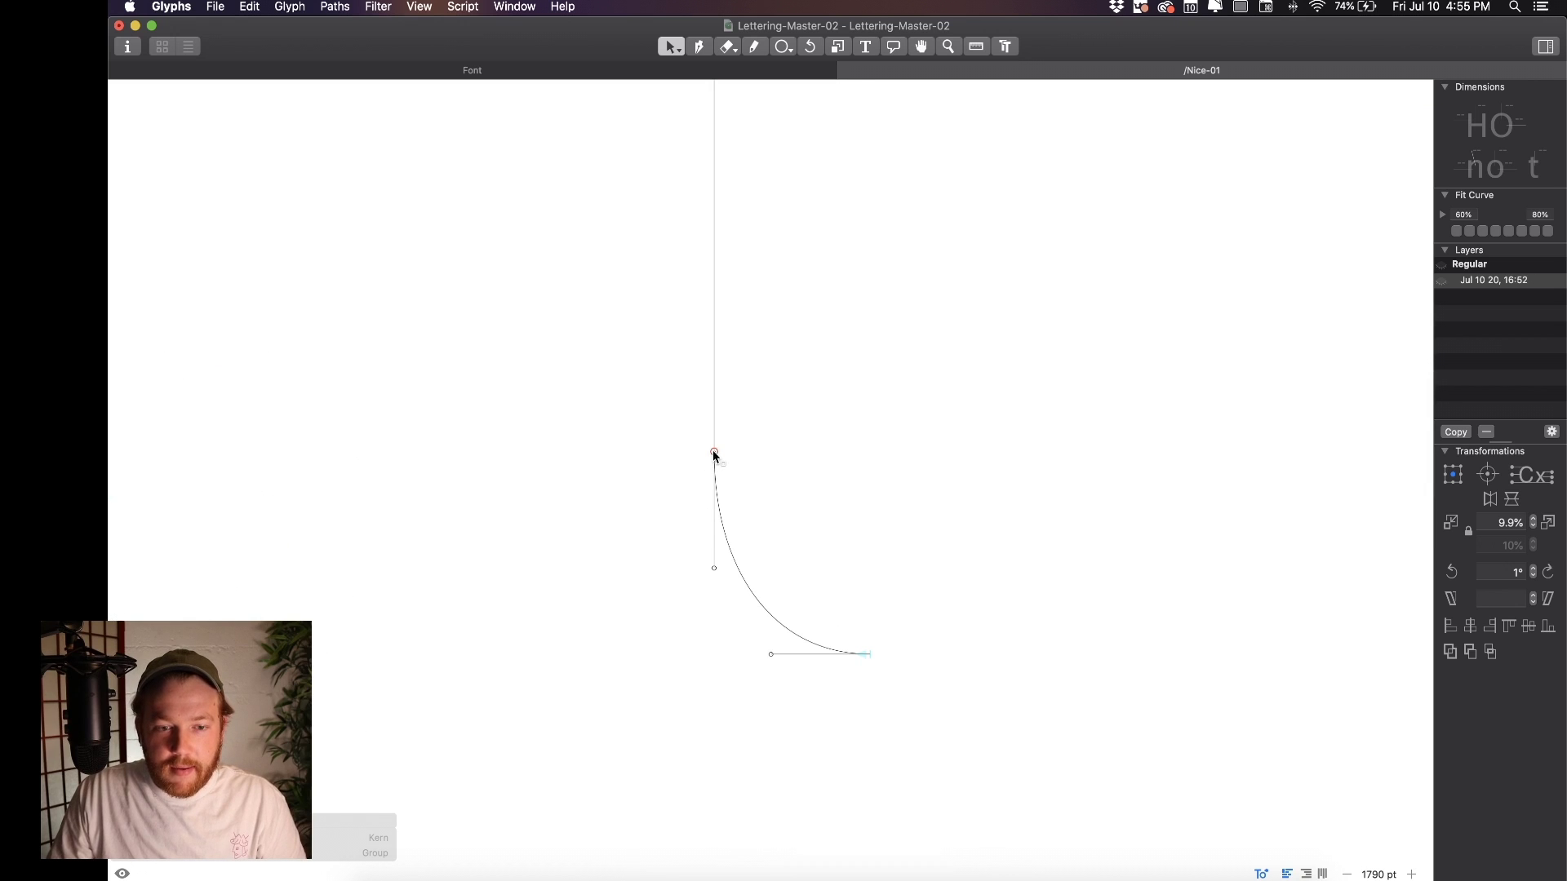
pyautogui.moveTo(715, 569); pyautogui.dragTo(731, 512)
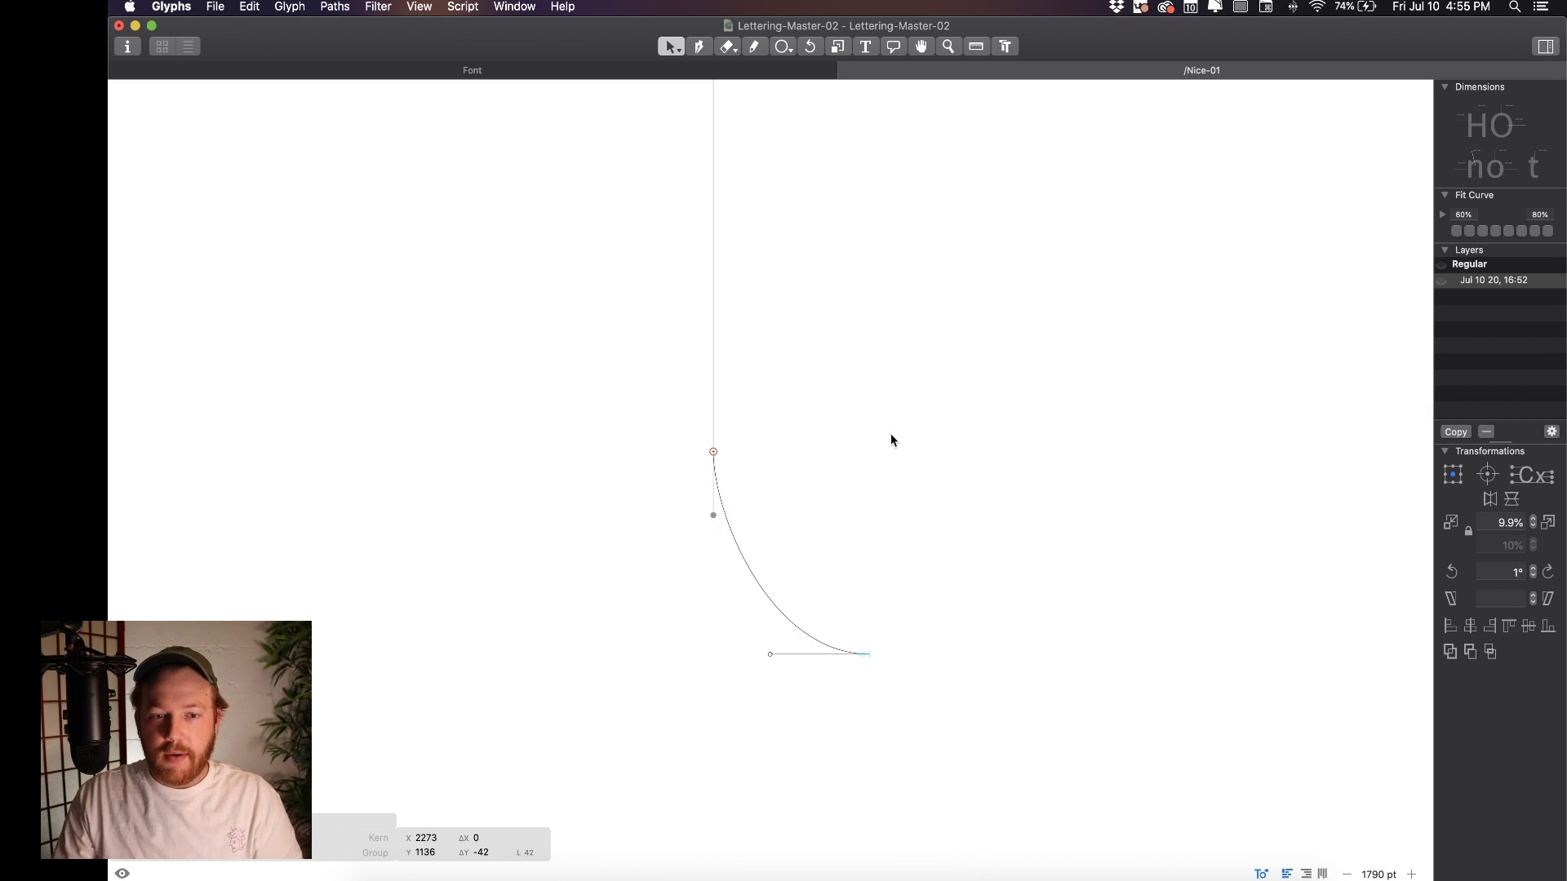
pyautogui.click(699, 607)
pyautogui.moveTo(713, 529)
pyautogui.mouseDown()
pyautogui.moveTo(704, 411)
pyautogui.moveTo(724, 493)
pyautogui.moveTo(715, 539)
pyautogui.mouseUp()
# Preview the test path and delete it from the empty space beside the n
pyautogui.click(788, 507)
pyautogui.moveTo(790, 507); pyautogui.dragTo(668, 503)
pyautogui.keyDown('alt'); pyautogui.keyDown('super'); pyautogui.click(718, 500); pyautogui.keyUp('super'); pyautogui.keyUp('alt')
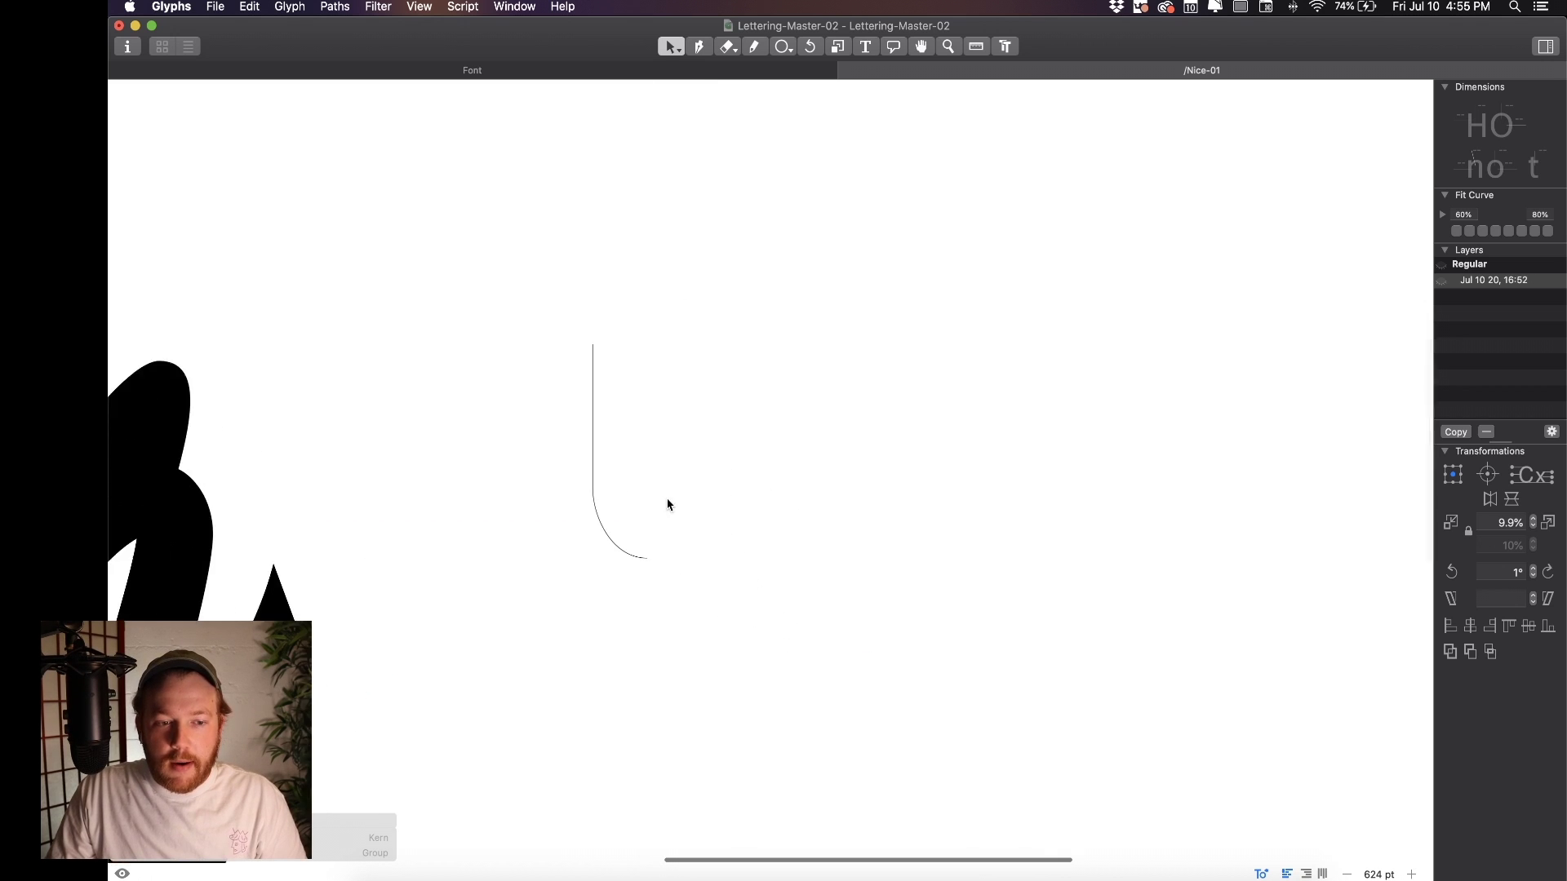
pyautogui.doubleClick(598, 443)
pyautogui.press('Delete')
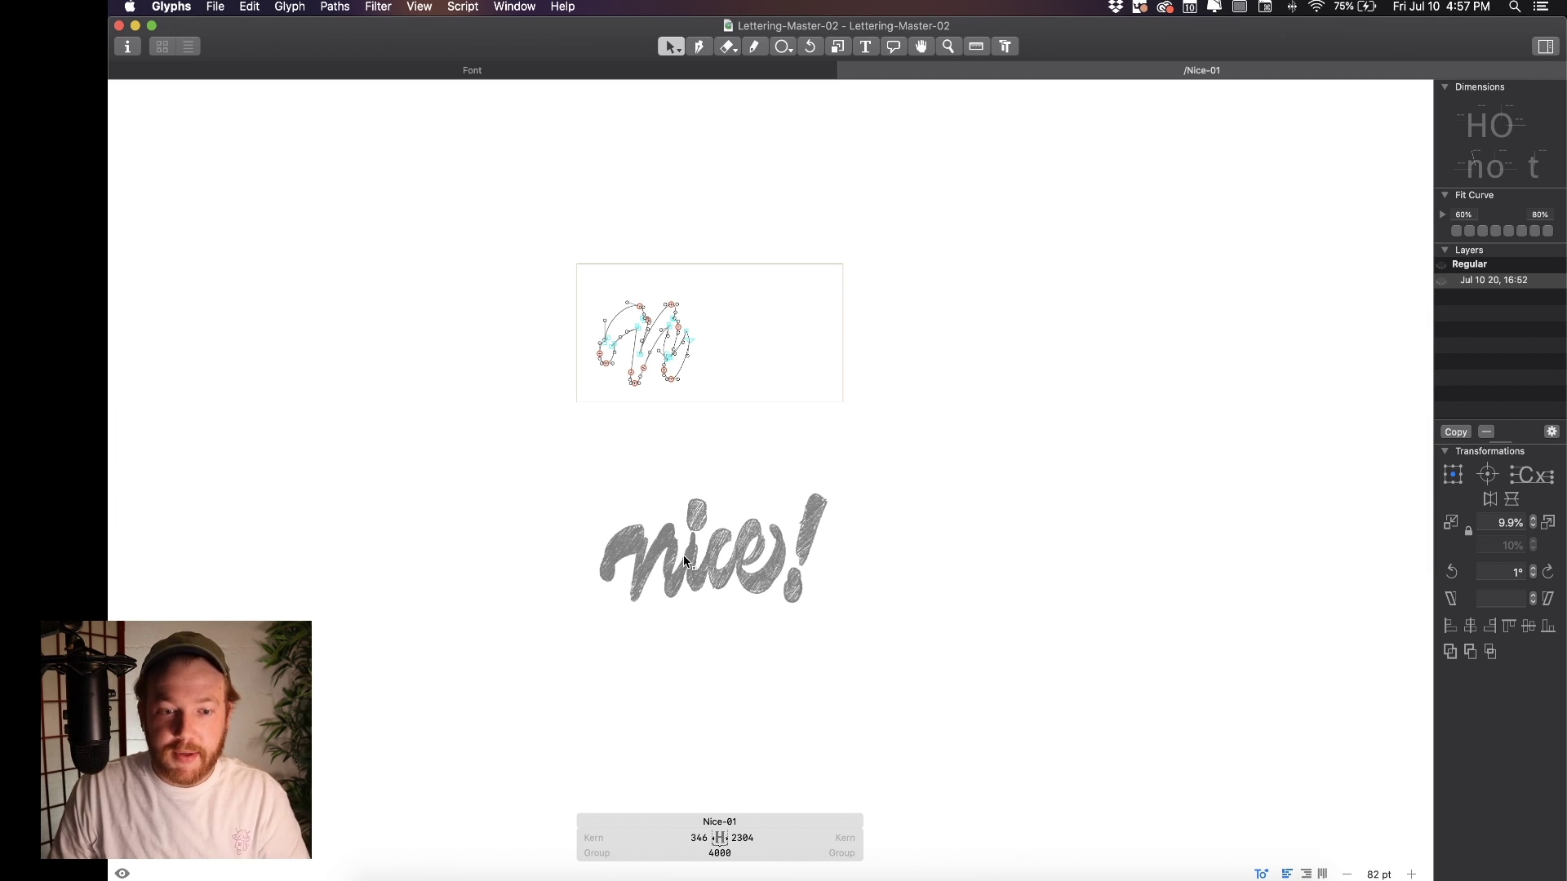
# Move the nice! sketch image up into alignment with the traced n outlines and lock the image
pyautogui.rightClick(684, 556)
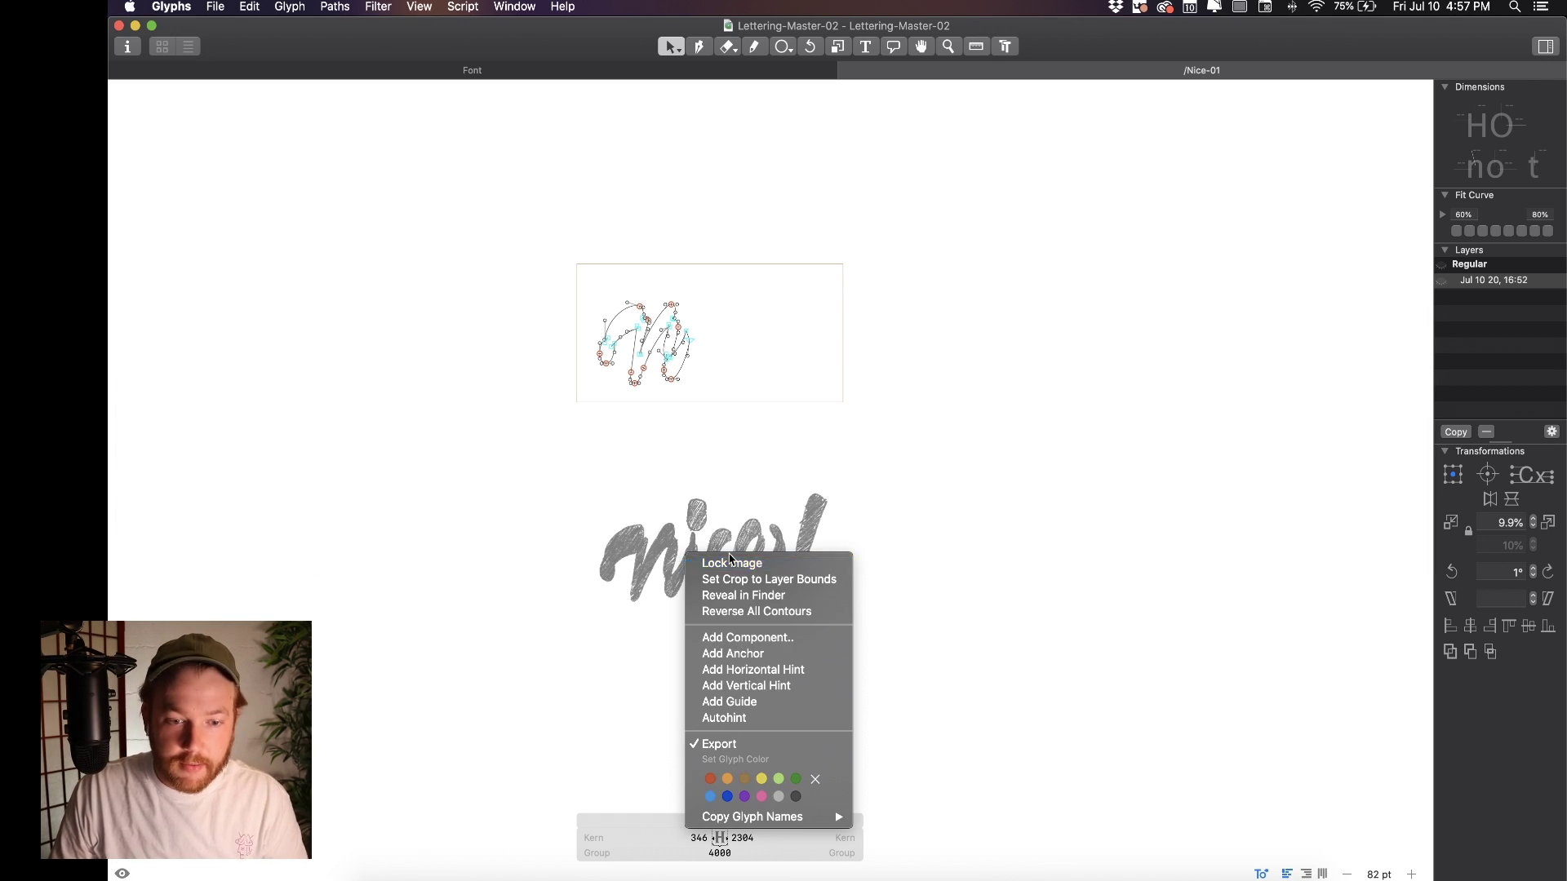
pyautogui.click(728, 560)
pyautogui.moveTo(718, 552); pyautogui.dragTo(718, 334)
pyautogui.scroll(10, 682, 327)
pyautogui.rightClick(815, 406)
pyautogui.click(878, 414)
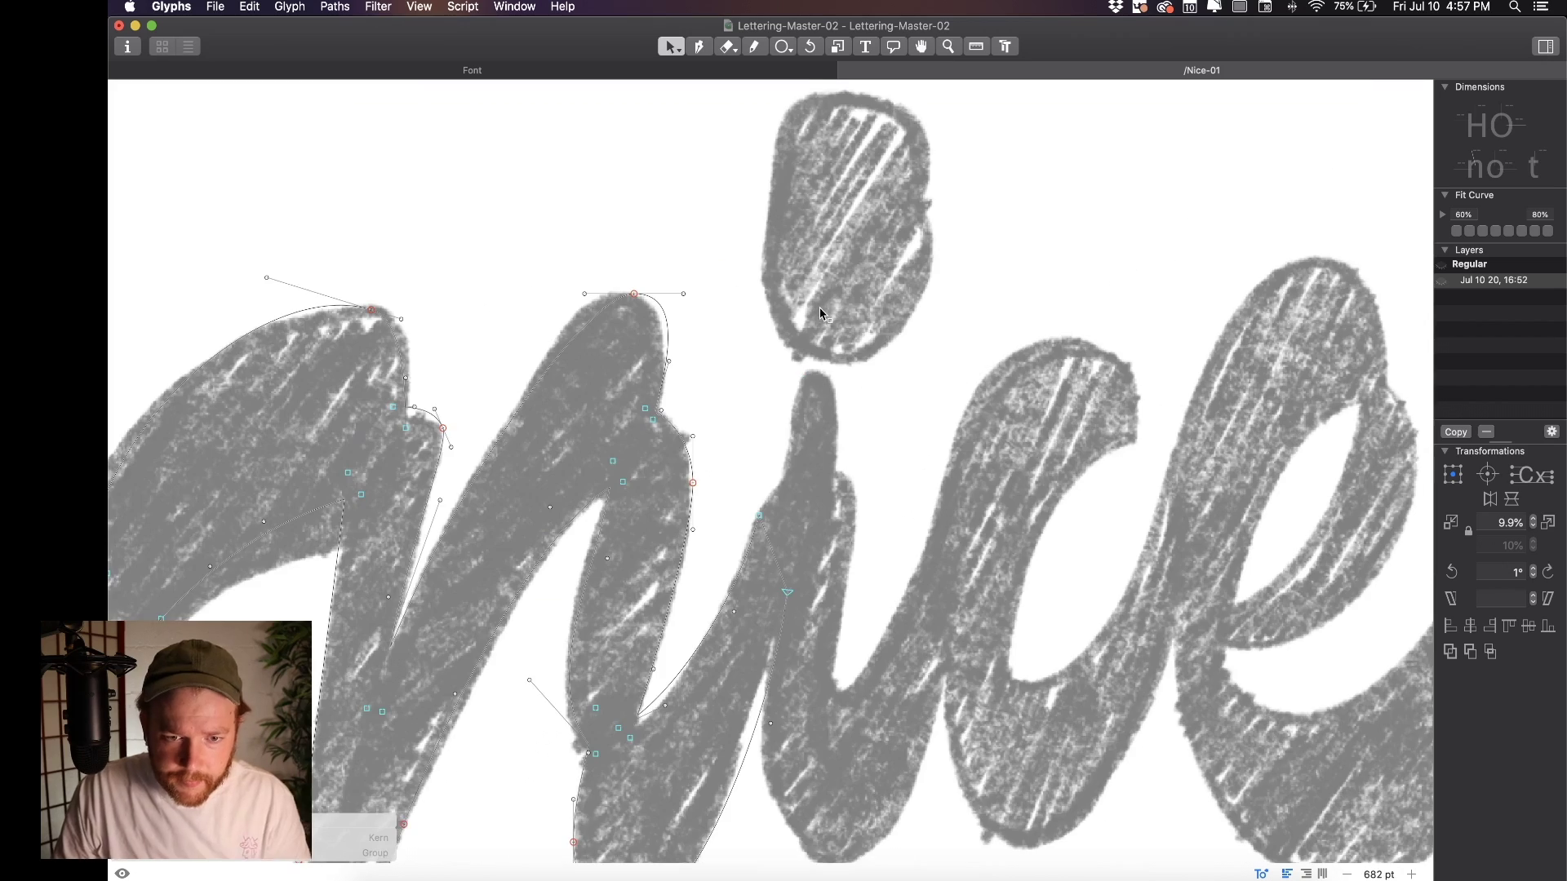
# Trace the i's stem over the sketch with the Pen tool, giving it a rounded top and overlapping corners at the shoulders
pyautogui.press('p')
pyautogui.scroll(2, 791, 558)
pyautogui.scroll(2, 753, 633)
pyautogui.scroll(-3, 798, 589)
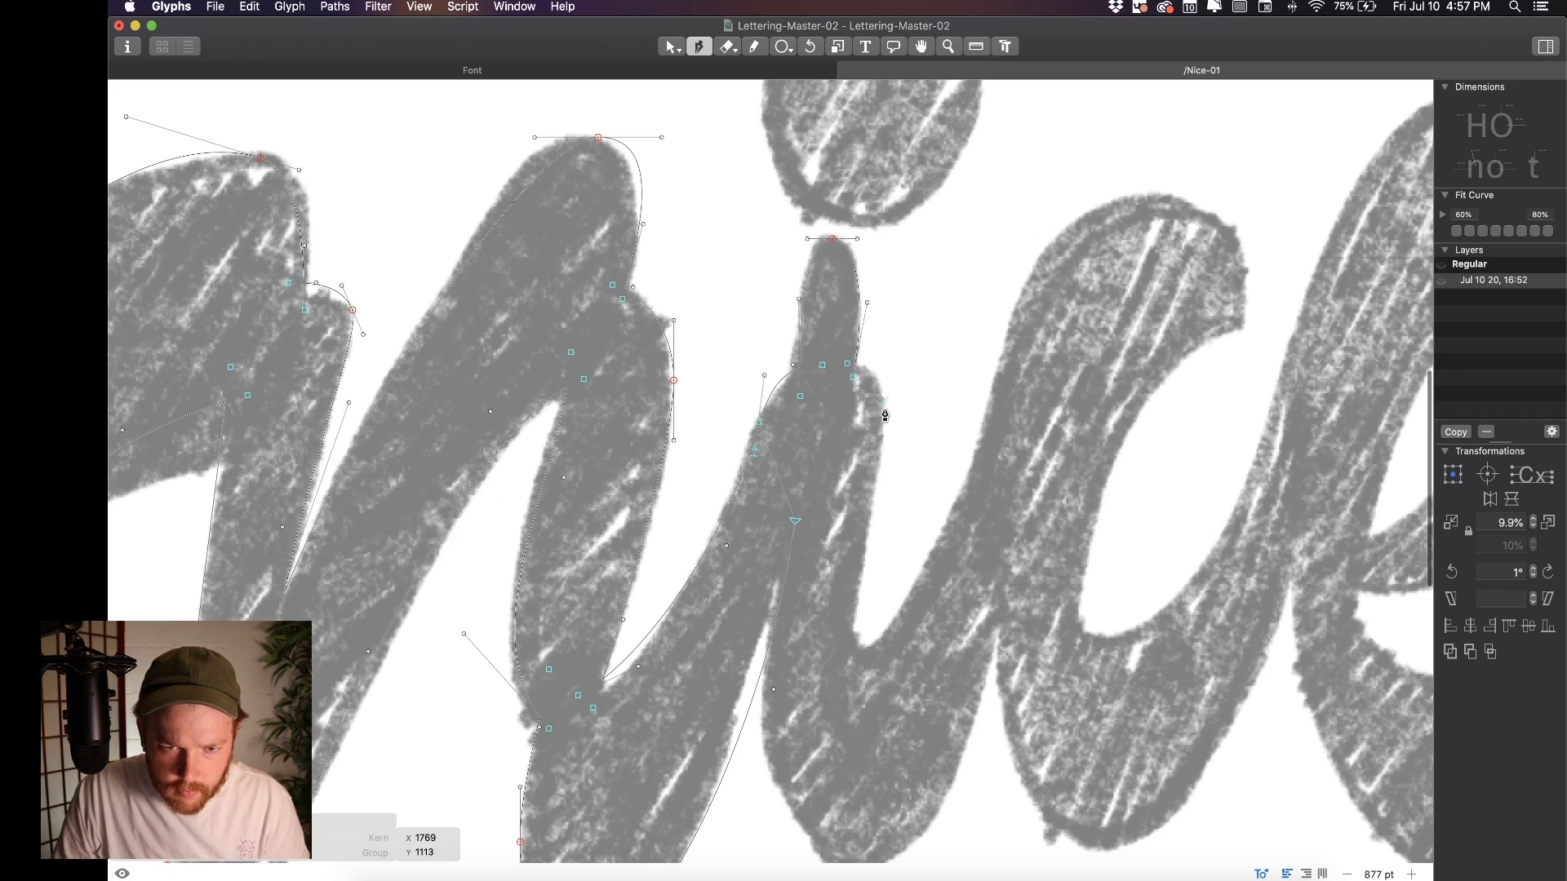
pyautogui.scroll(-3, 827, 728)
# Adjust the i's shoulder and lower curve points so the outline follows the sketch
pyautogui.press('v')
pyautogui.scroll(-2, 786, 340)
pyautogui.scroll(-3, 817, 336)
pyautogui.moveTo(800, 339); pyautogui.dragTo(794, 308)
pyautogui.scroll(10, 787, 323)
pyautogui.scroll(-3, 797, 327)
pyautogui.scroll(-3, 791, 416)
pyautogui.moveTo(788, 625); pyautogui.dragTo(789, 622)
# Preview the filled n and i, and lengthen a horizontal curve handle on the i's outline
pyautogui.press('space')
pyautogui.scroll(-10, 767, 490)
pyautogui.scroll(5, 721, 482)
pyautogui.click(934, 155)
pyautogui.press('space')
pyautogui.scroll(-4, 963, 217)
pyautogui.press('space')
pyautogui.scroll(-8, 940, 307)
pyautogui.scroll(8, 944, 384)
pyautogui.moveTo(850, 656); pyautogui.dragTo(882, 655)
pyautogui.click(779, 656)
pyautogui.scroll(-6, 778, 653)
pyautogui.scroll(2, 727, 490)
# Trace the i's dot with the Pen tool as a closed contour with an overlapping corner on its right side, and preview it
pyautogui.press('p')
pyautogui.click(761, 265)
pyautogui.moveTo(704, 316); pyautogui.dragTo(701, 346)
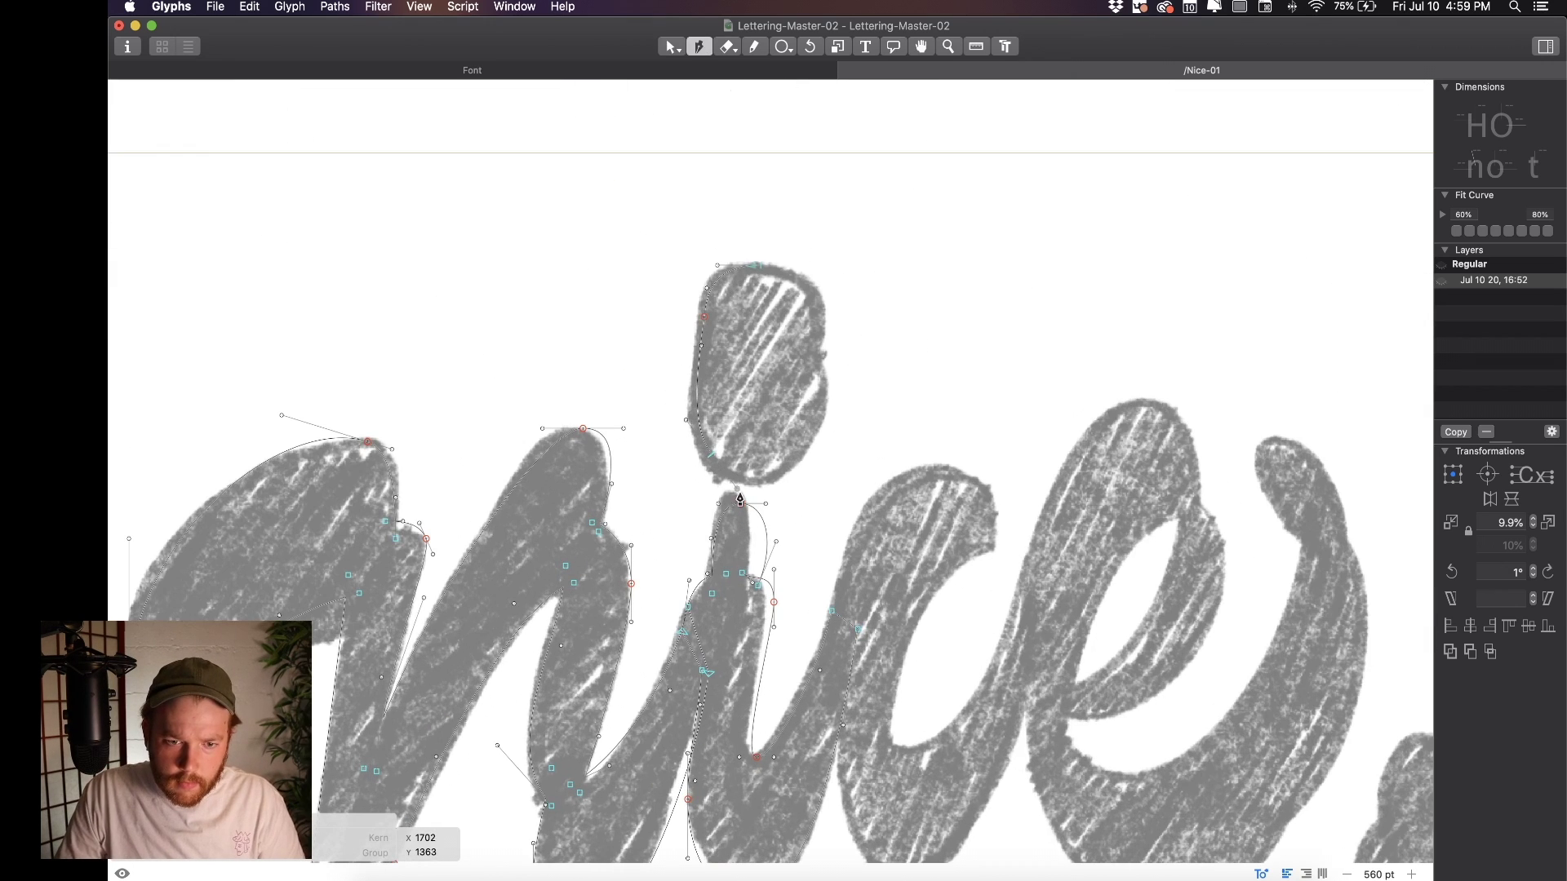
pyautogui.moveTo(825, 287); pyautogui.dragTo(824, 270)
pyautogui.moveTo(761, 266); pyautogui.dragTo(734, 265)
pyautogui.press('v')
pyautogui.press('space')
pyautogui.scroll(-8, 674, 299)
pyautogui.scroll(10, 673, 299)
pyautogui.press('space')
# Scale the whole dot of the i down to about 319 by 443 units and preview the filled letters
pyautogui.doubleClick(732, 318)
pyautogui.click(731, 316)
pyautogui.scroll(6, 802, 282)
pyautogui.doubleClick(862, 259)
pyautogui.moveTo(933, 240); pyautogui.dragTo(912, 266)
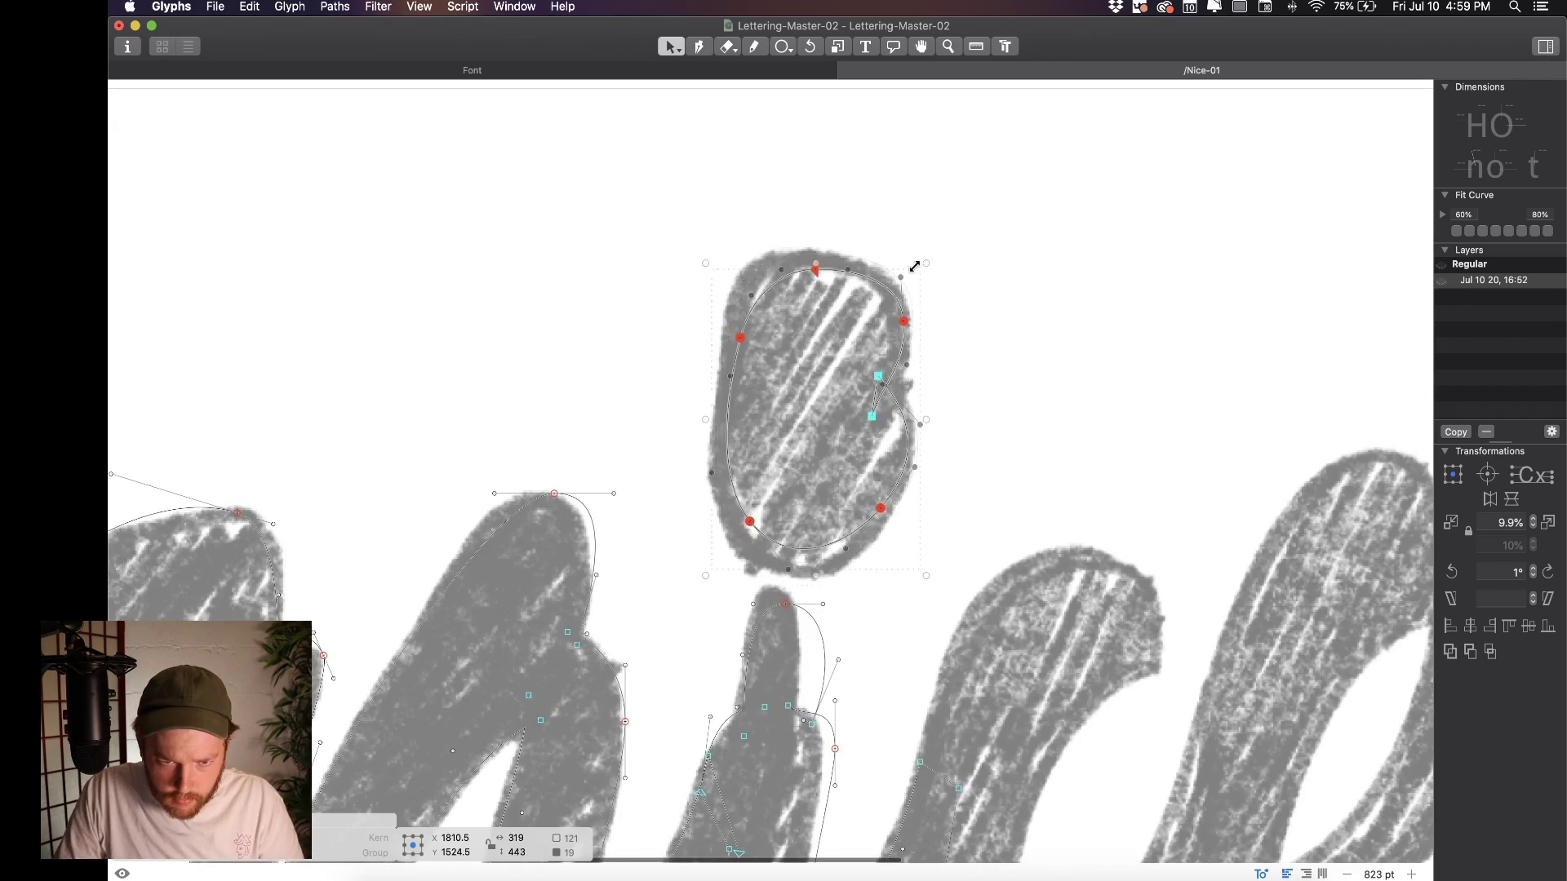
pyautogui.press('space')
pyautogui.scroll(5, 912, 269)
pyautogui.moveTo(909, 348); pyautogui.dragTo(896, 360)
pyautogui.press('space')
pyautogui.scroll(-3, 752, 320)
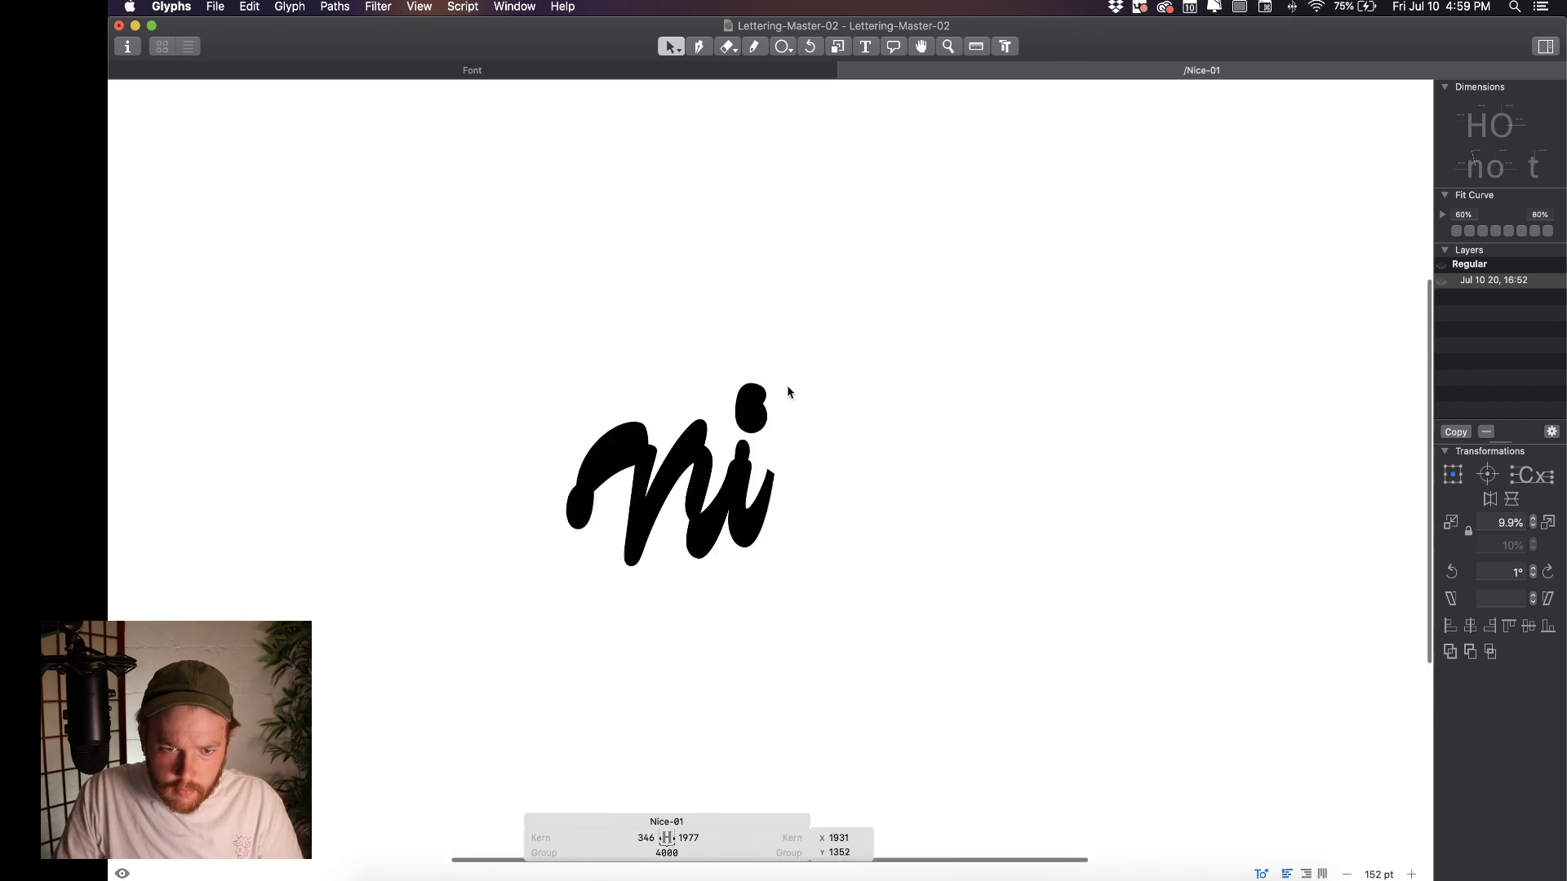
# Trace the c over the sketch with the Pen tool, overlapping the i's exit stroke and ending in an angled exit stroke
pyautogui.scroll(4, 787, 391)
pyautogui.press('p')
pyautogui.moveTo(815, 301); pyautogui.dragTo(854, 300)
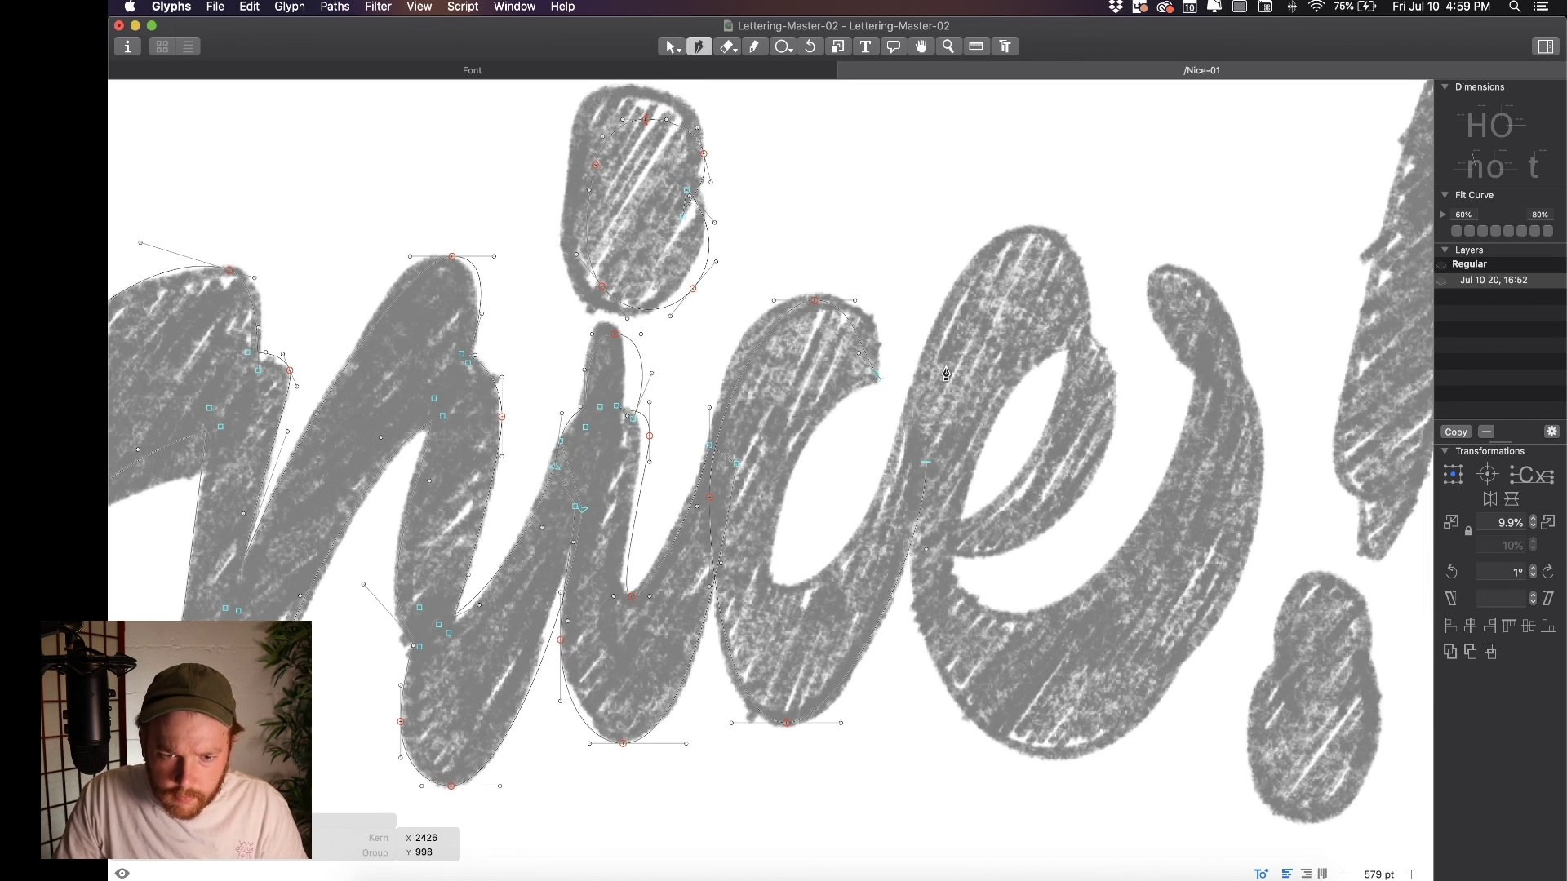
pyautogui.moveTo(788, 587); pyautogui.dragTo(762, 589)
pyautogui.press('v')
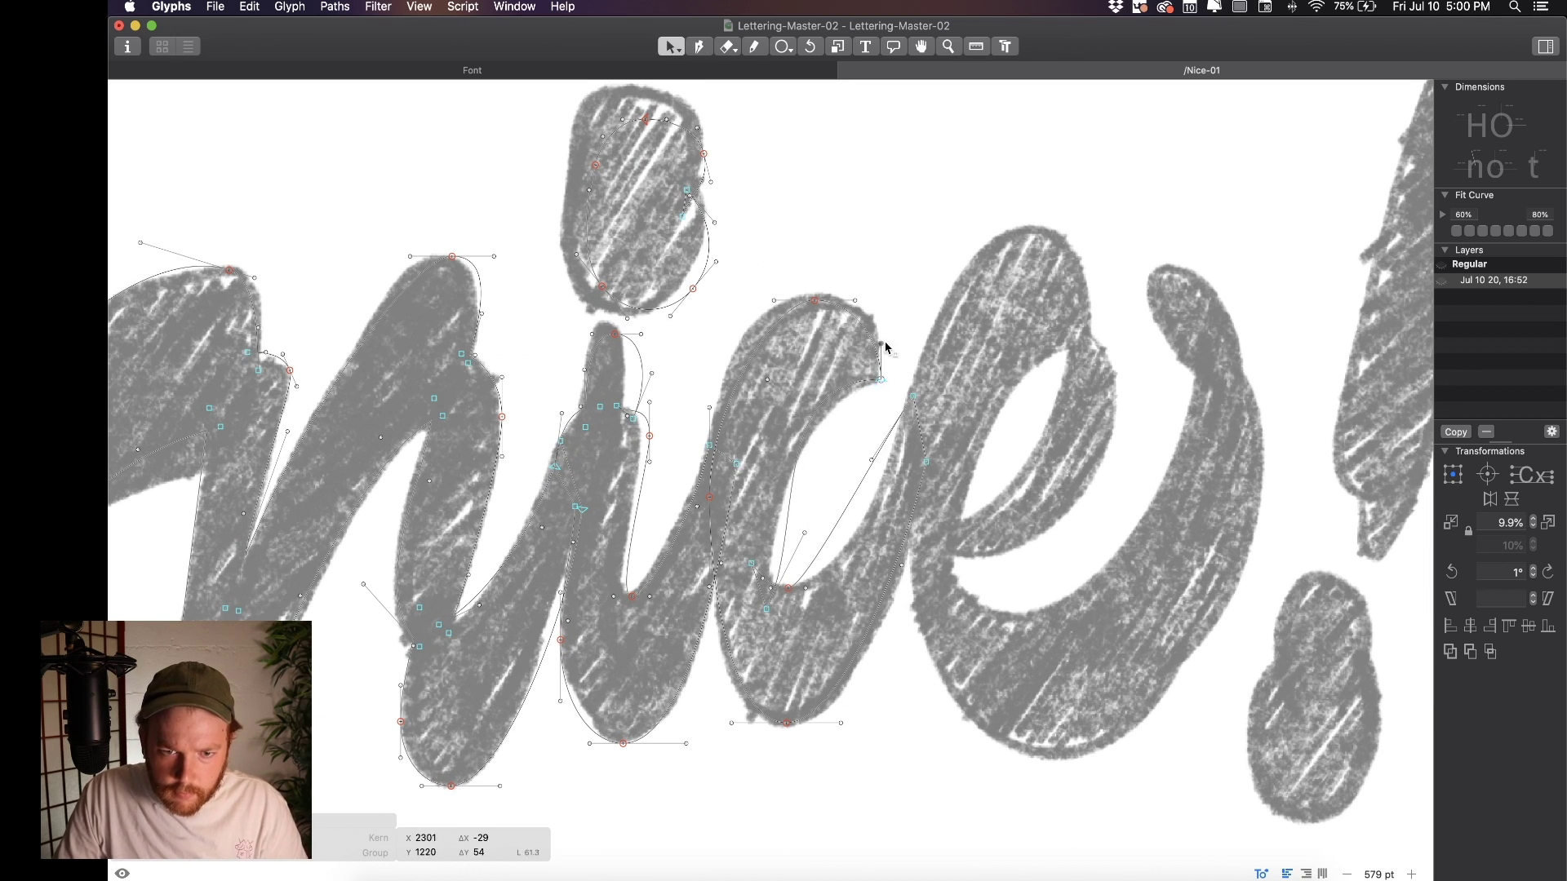
# Refine the c's exit stroke node and outer curve handle, and move its bottom node to X 2115, Y 473
pyautogui.scroll(3, 781, 557)
pyautogui.click(636, 395)
pyautogui.scroll(-2, 720, 361)
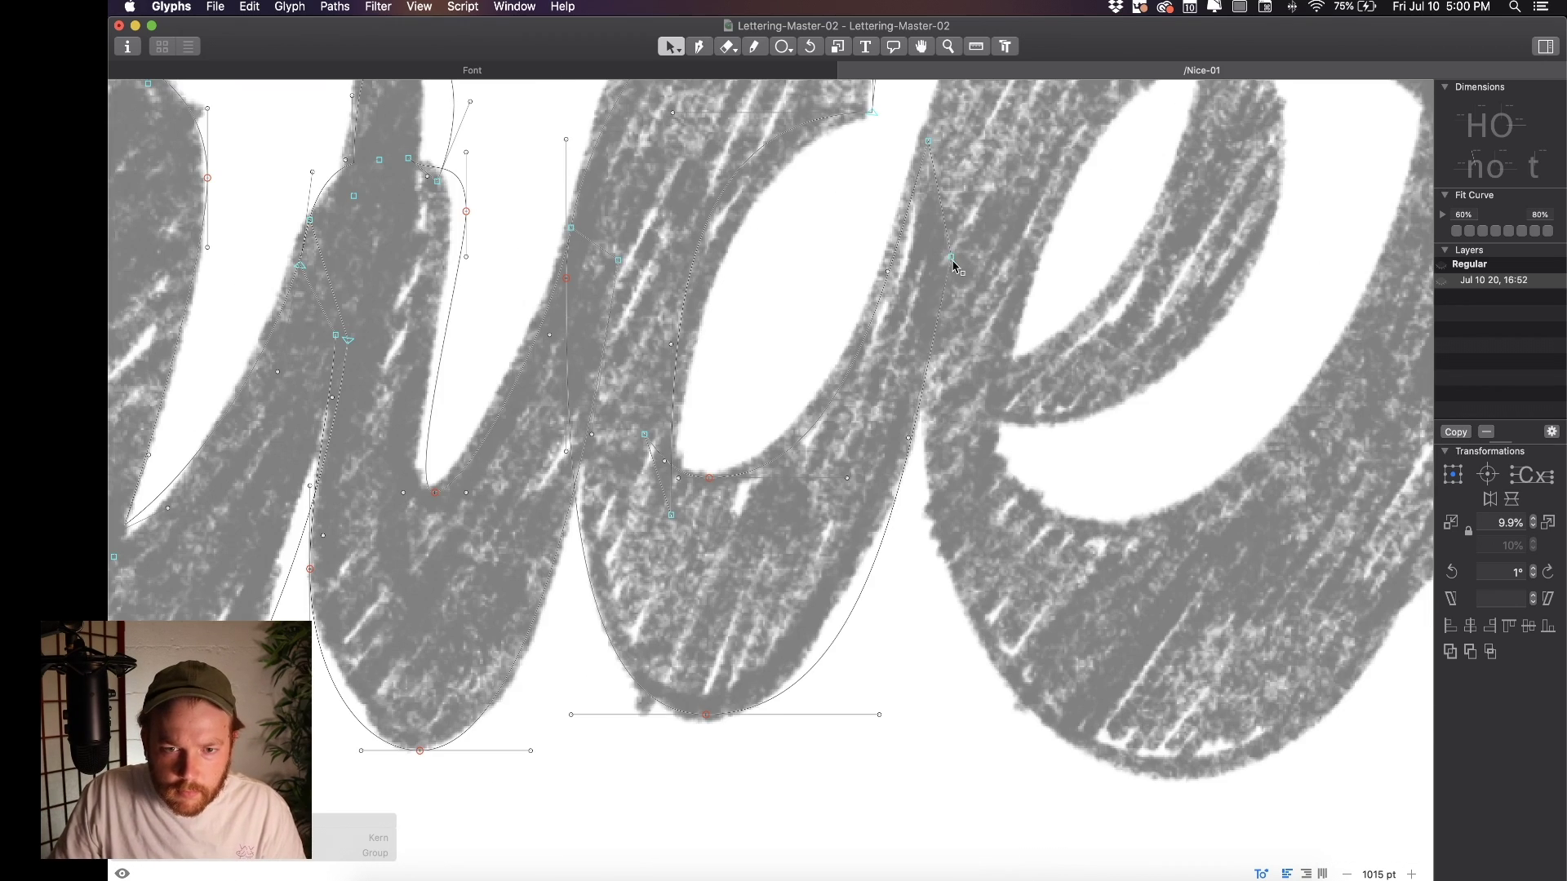
pyautogui.moveTo(951, 258); pyautogui.dragTo(952, 225)
pyautogui.moveTo(908, 405); pyautogui.dragTo(924, 403)
pyautogui.click(713, 725)
pyautogui.moveTo(706, 714); pyautogui.dragTo(695, 706)
pyautogui.scroll(-4, 702, 708)
# Preview the overlap between the i and c, and correct the path direction of the contours so it fills solid
pyautogui.press('space')
pyautogui.moveTo(762, 269); pyautogui.dragTo(811, 193)
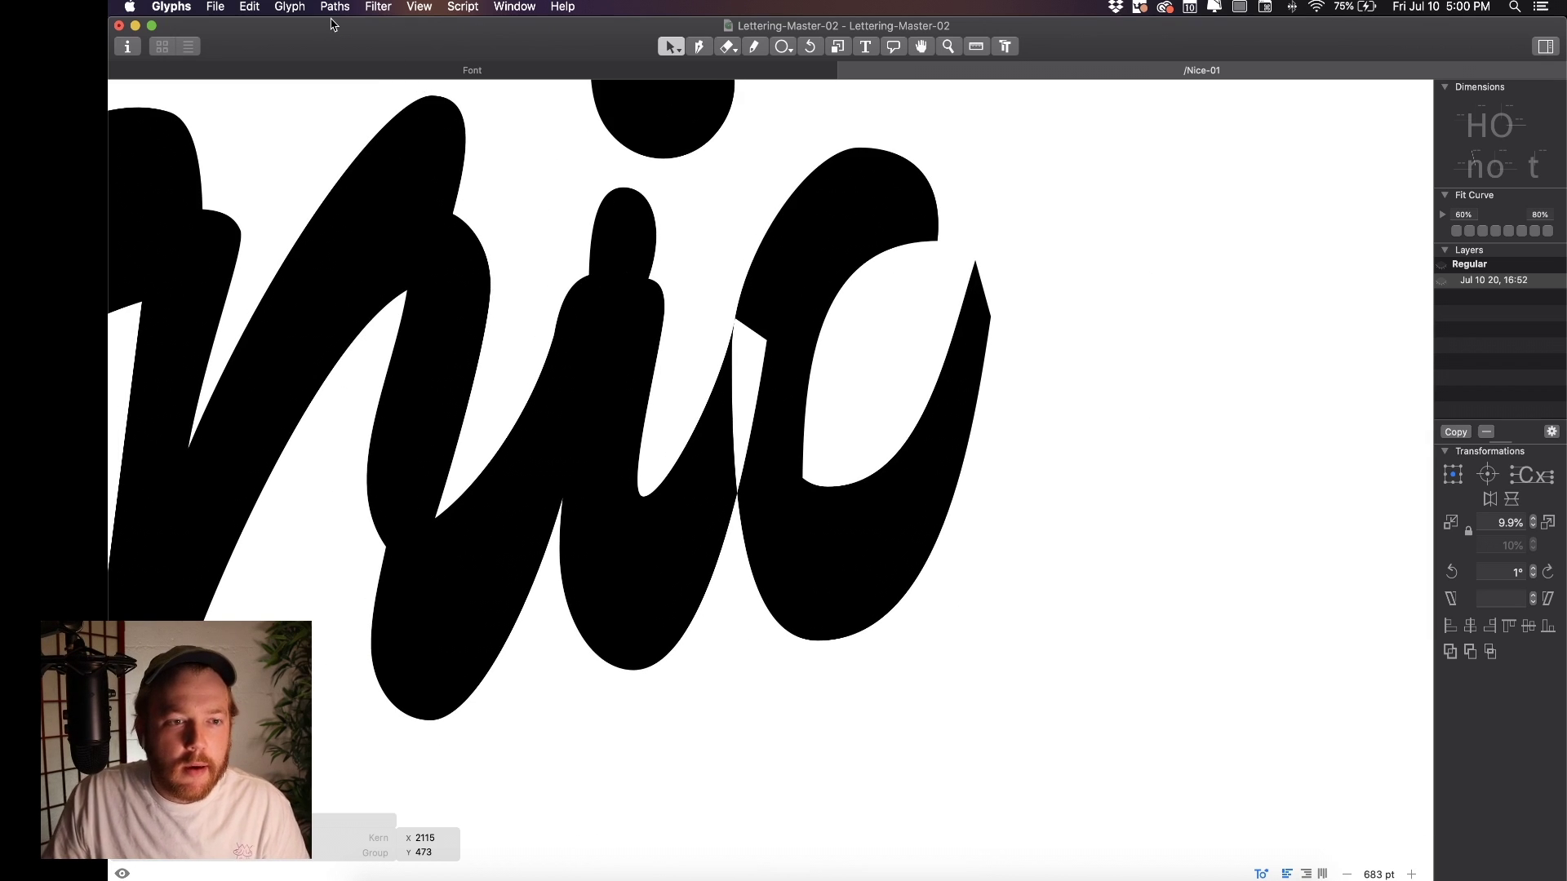
pyautogui.press('space')
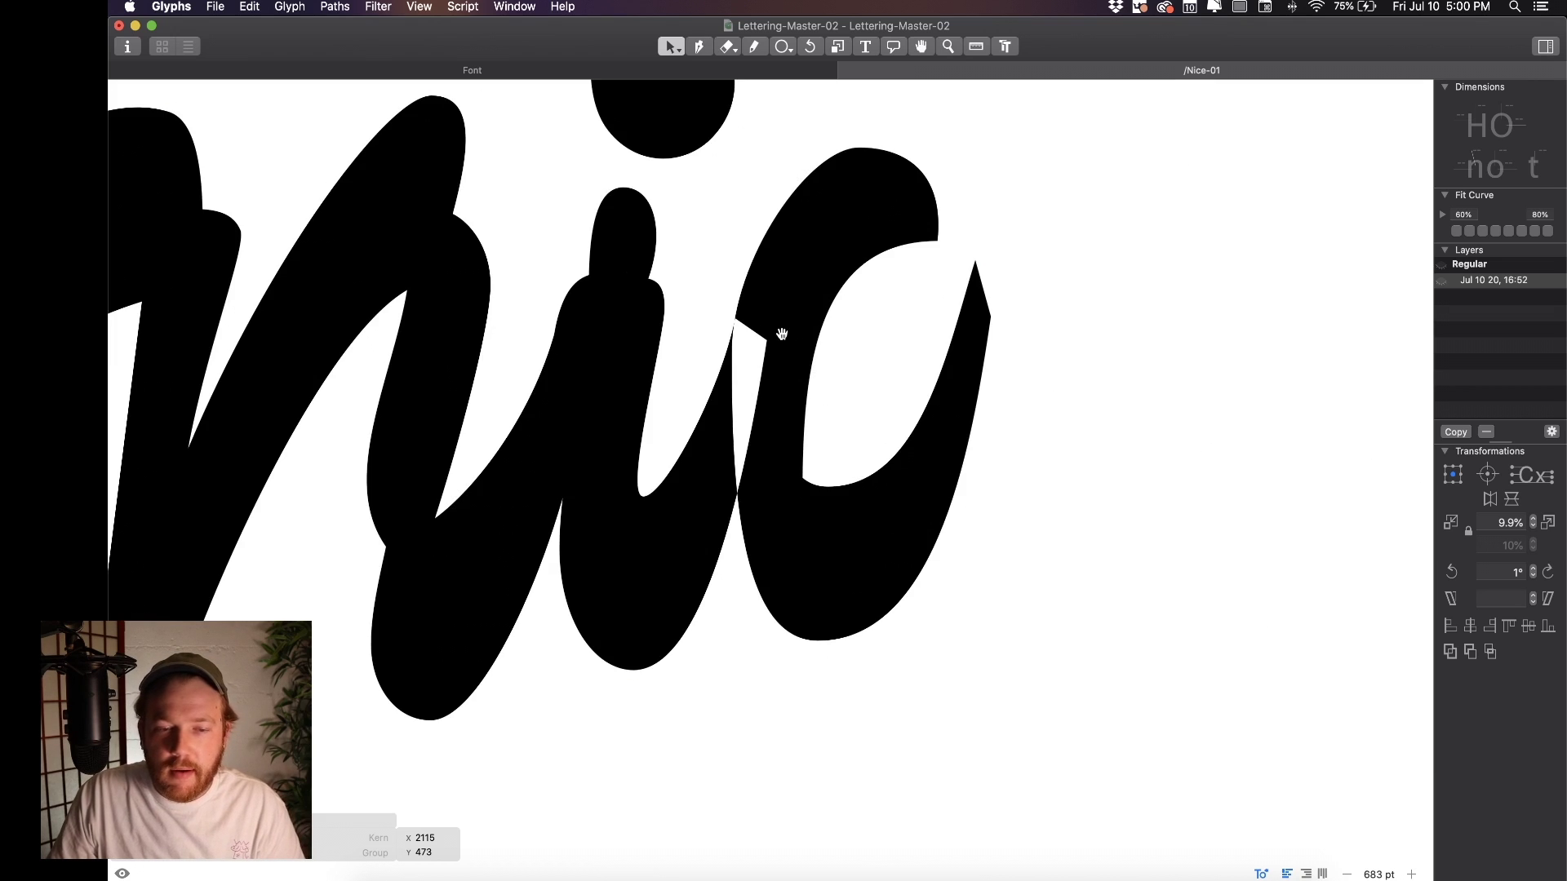
pyautogui.press('space')
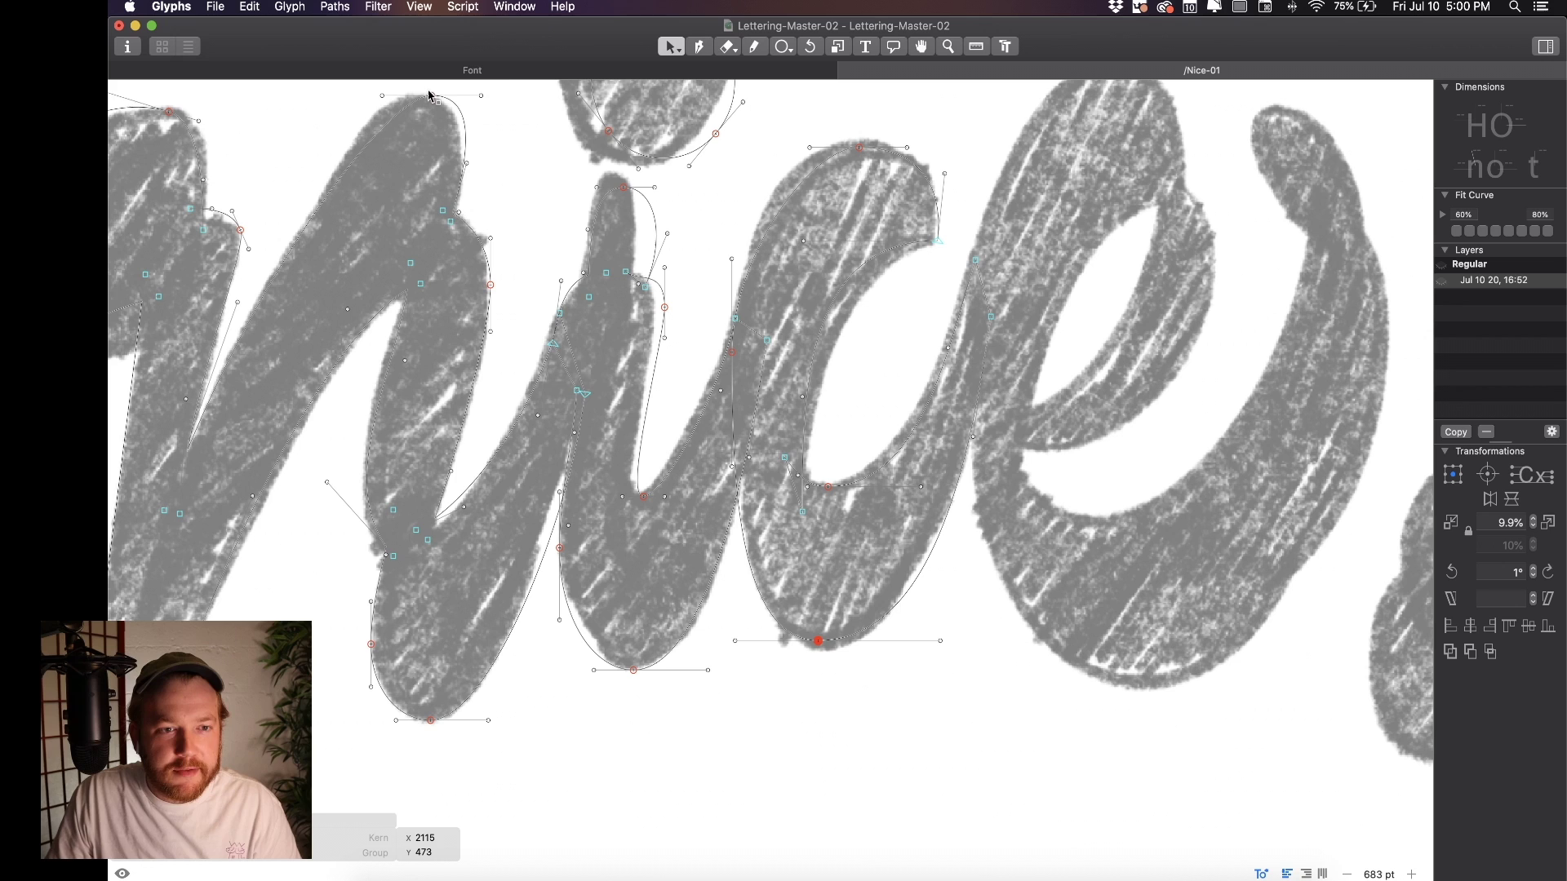
pyautogui.click(336, 5)
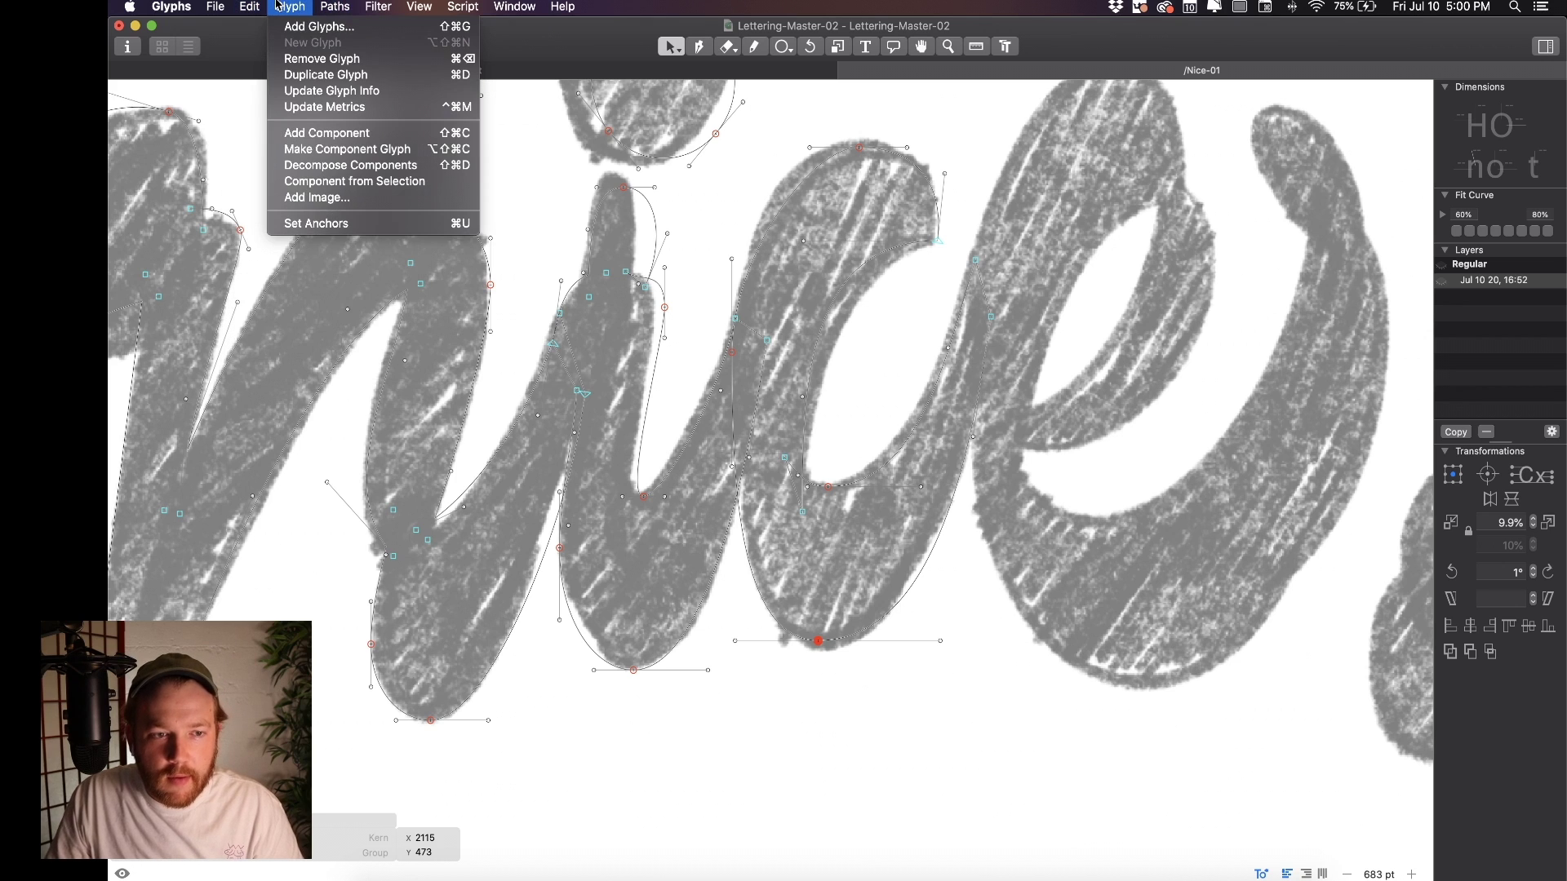
pyautogui.moveTo(335, 4)
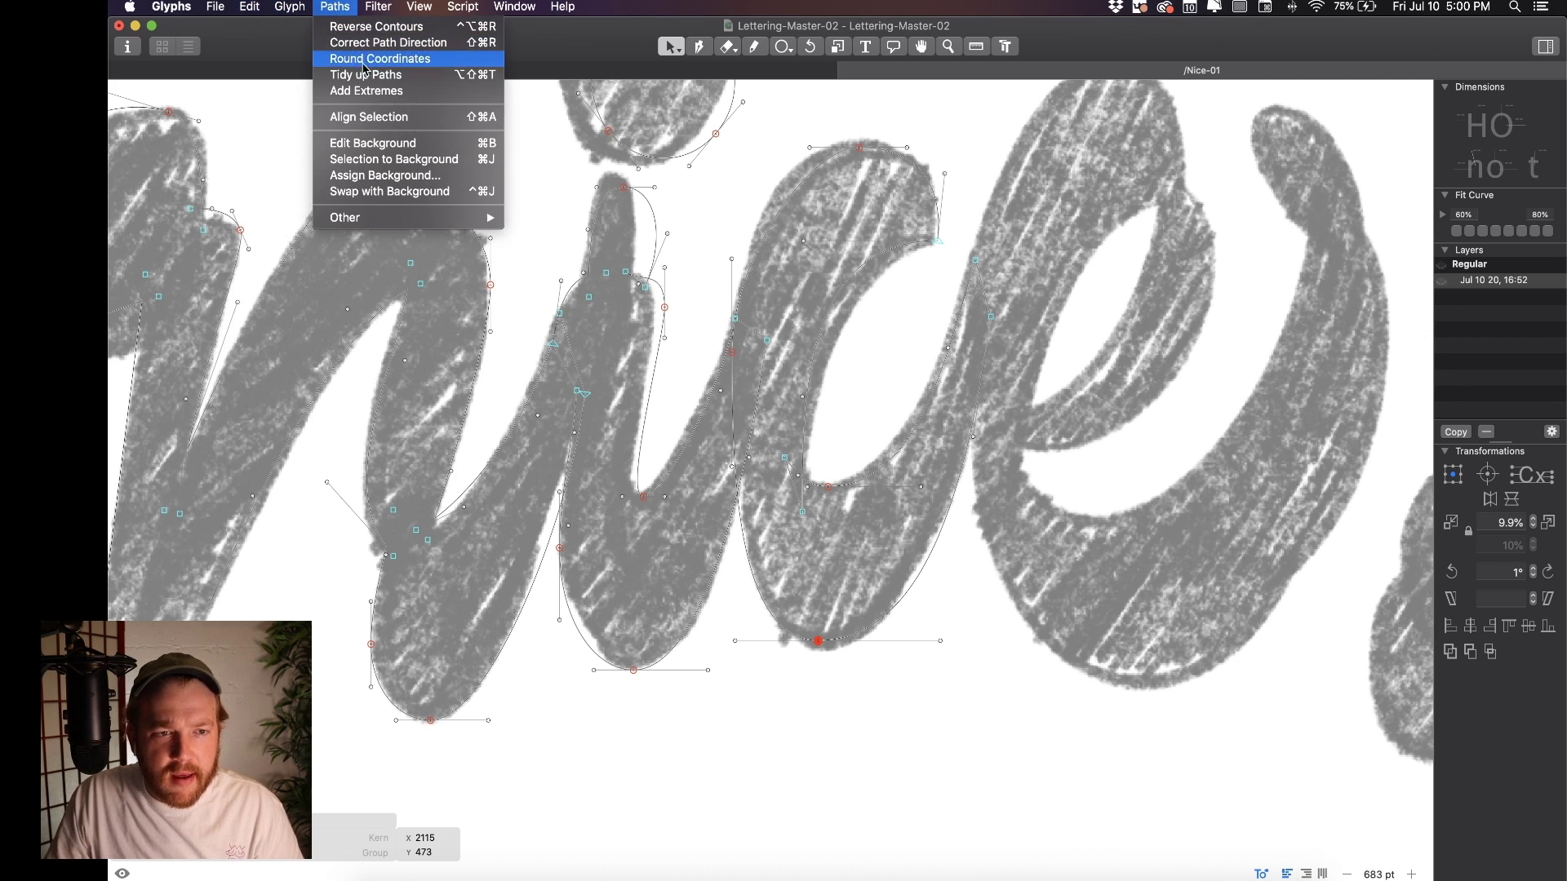
pyautogui.click(484, 49)
pyautogui.press('space')
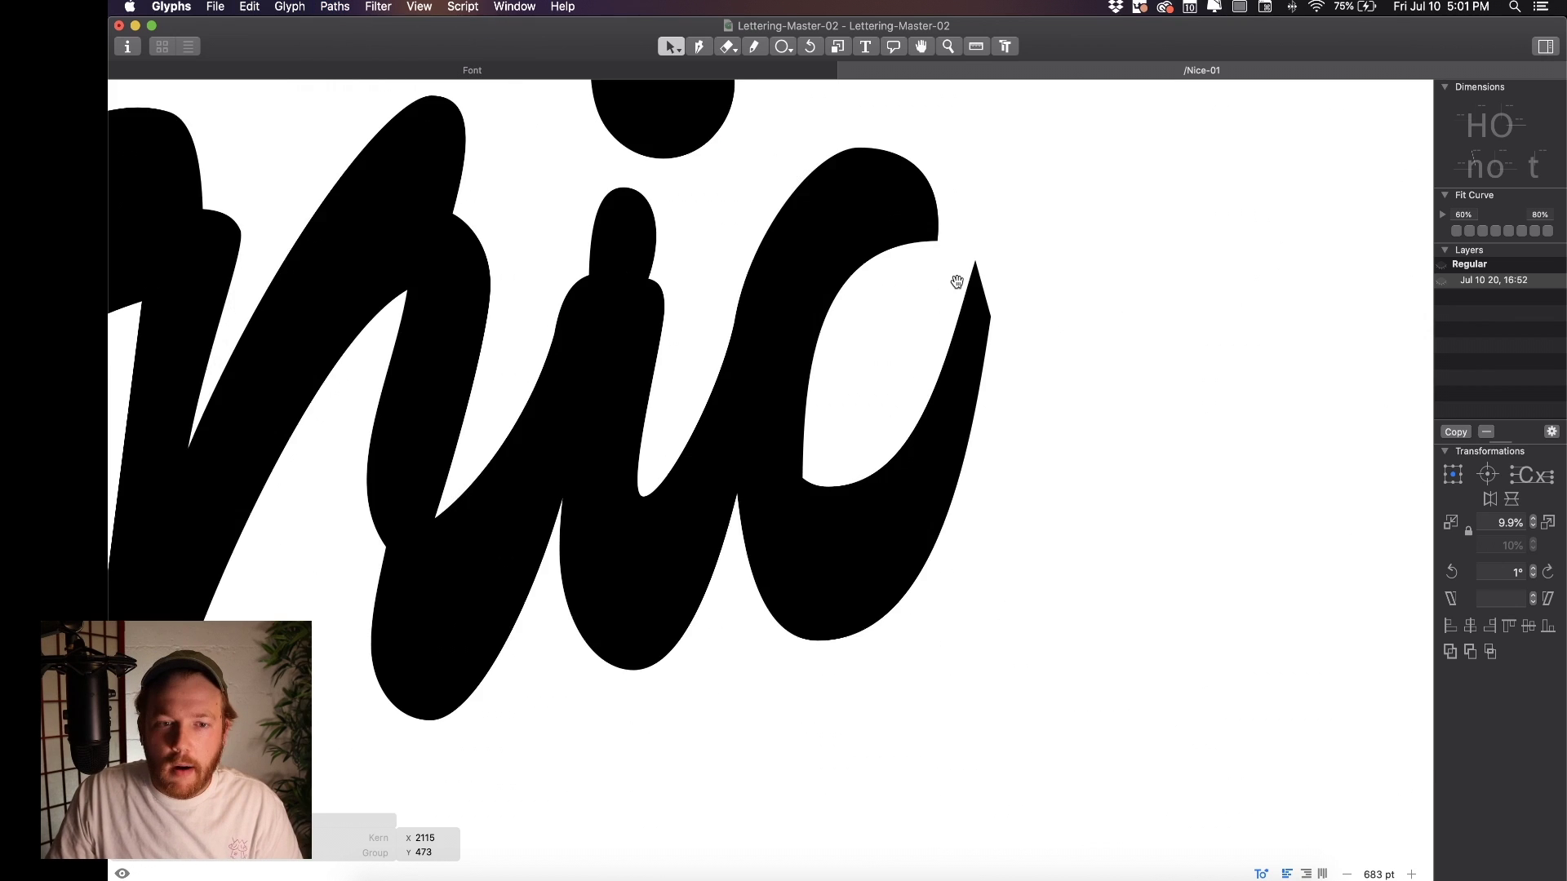
# Reshape the c's upper terminal with an opened overlapping corner, placing one of its corner nodes at X 2247, Y 1265
pyautogui.scroll(-10, 956, 282)
pyautogui.scroll(8, 849, 286)
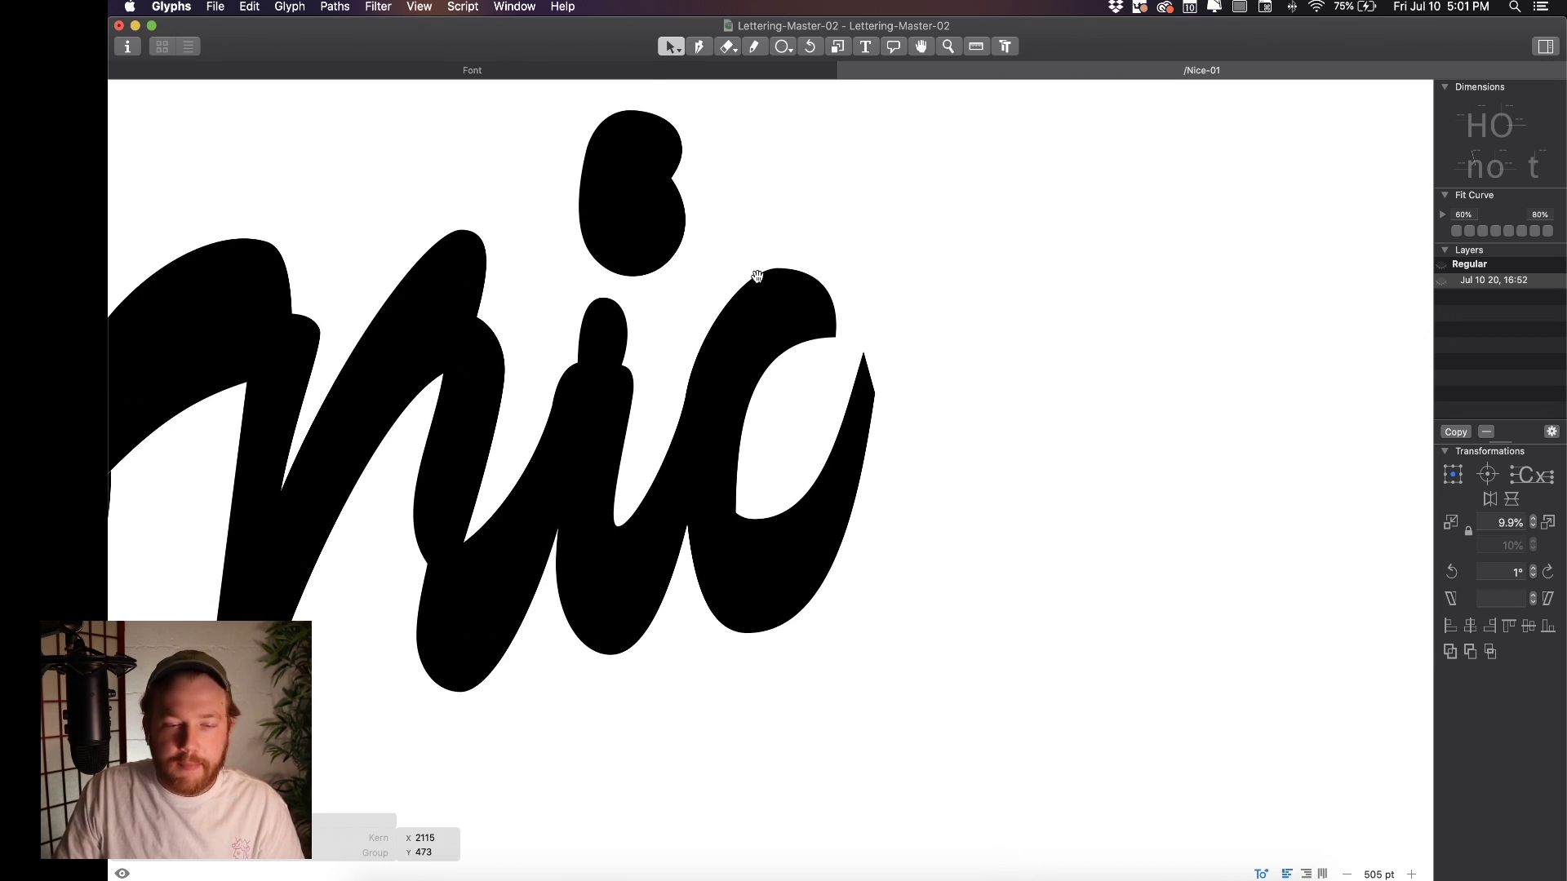
pyautogui.press('space')
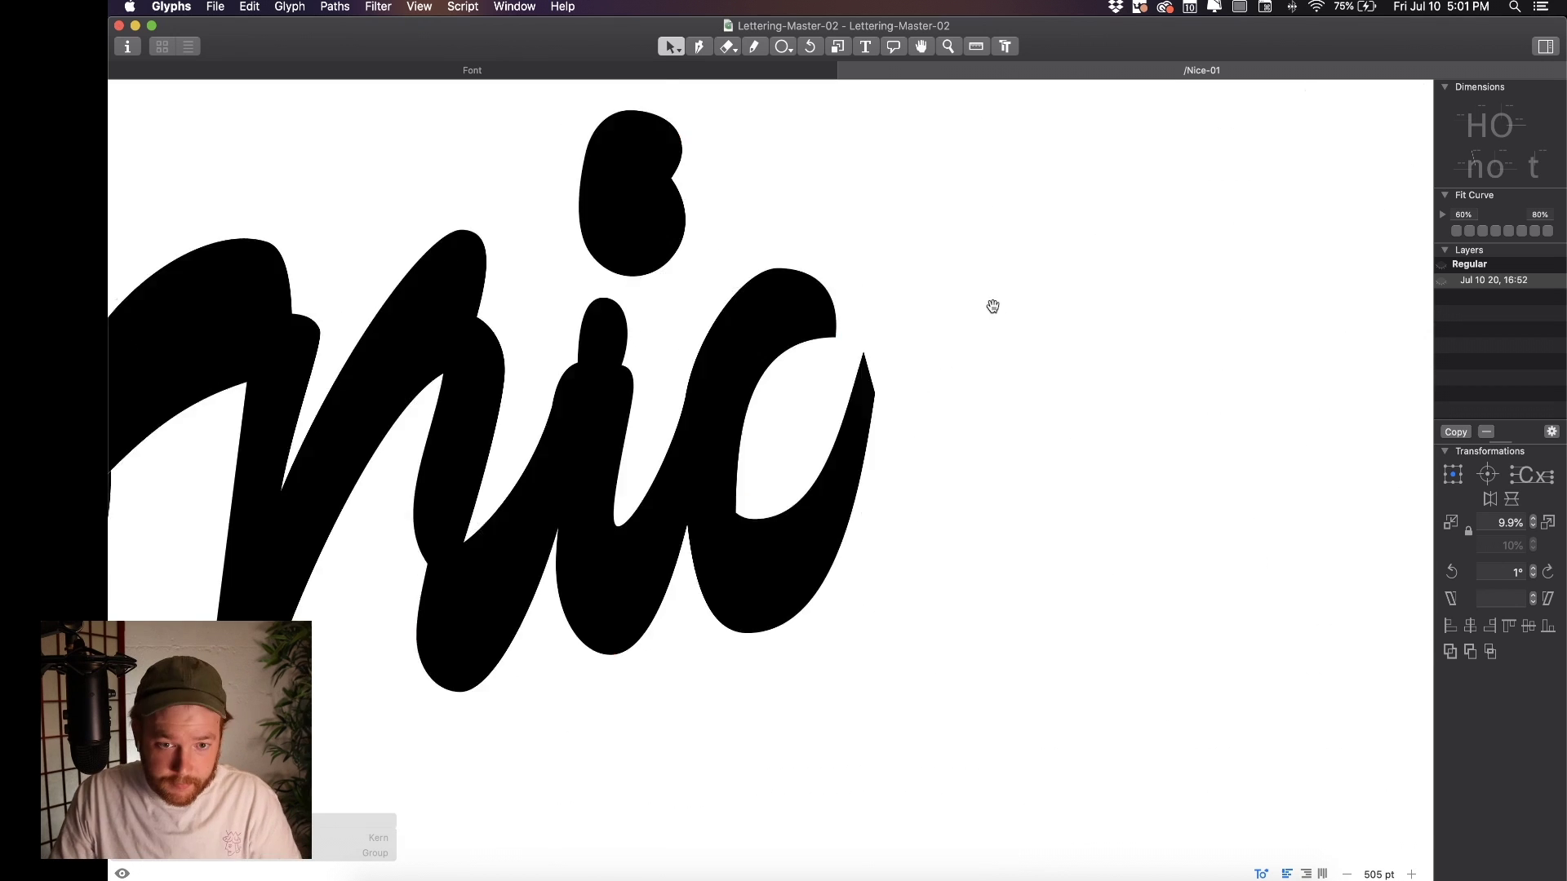
pyautogui.scroll(5, 848, 307)
pyautogui.scroll(3, 848, 306)
pyautogui.scroll(3, 829, 392)
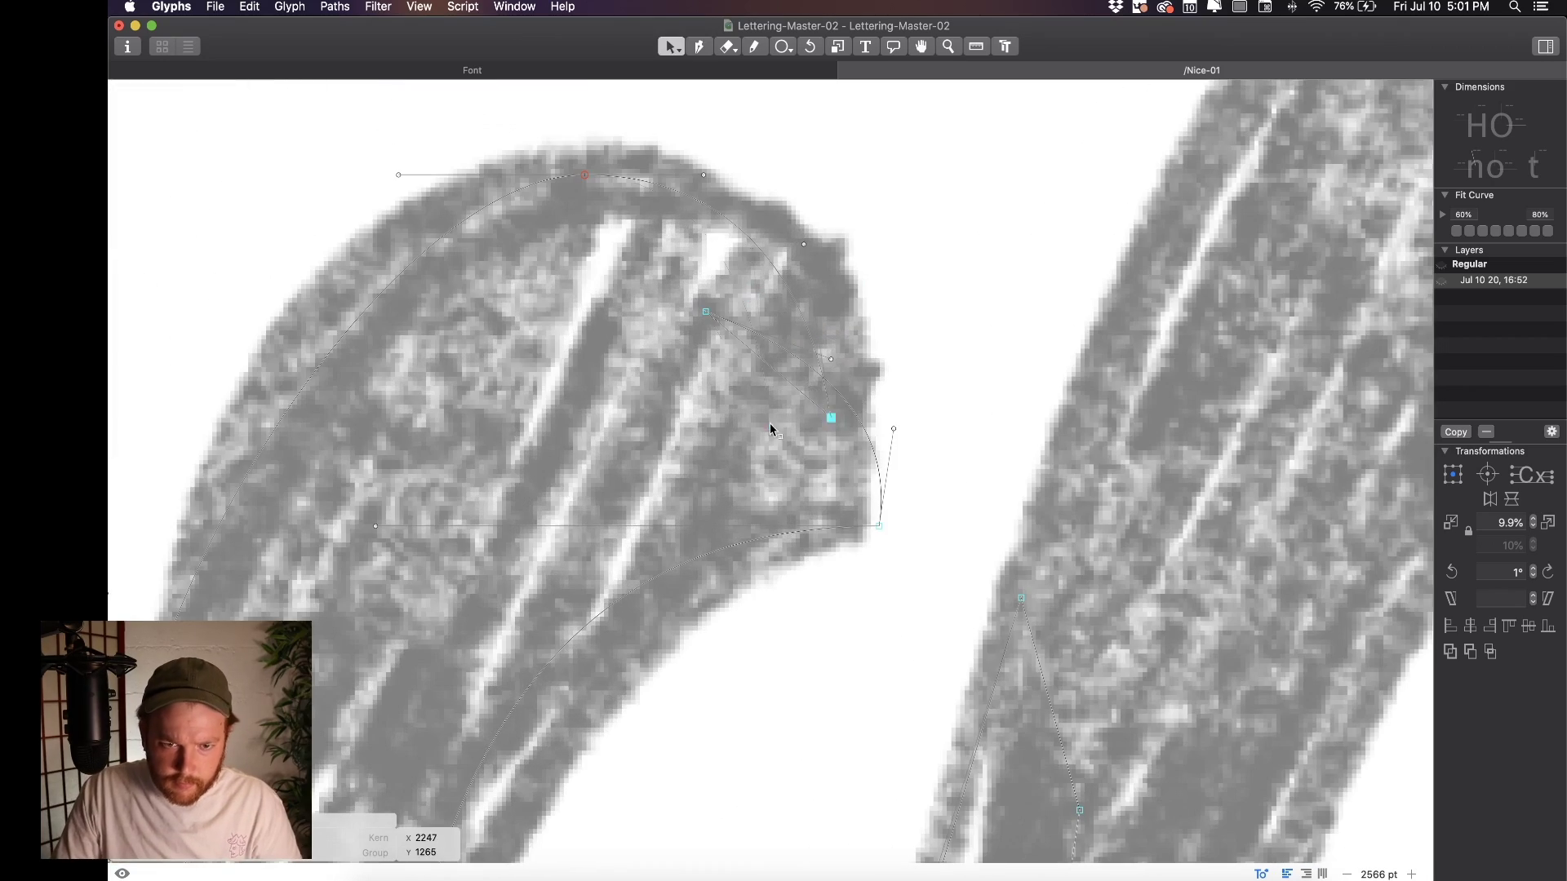
pyautogui.scroll(-6, 832, 362)
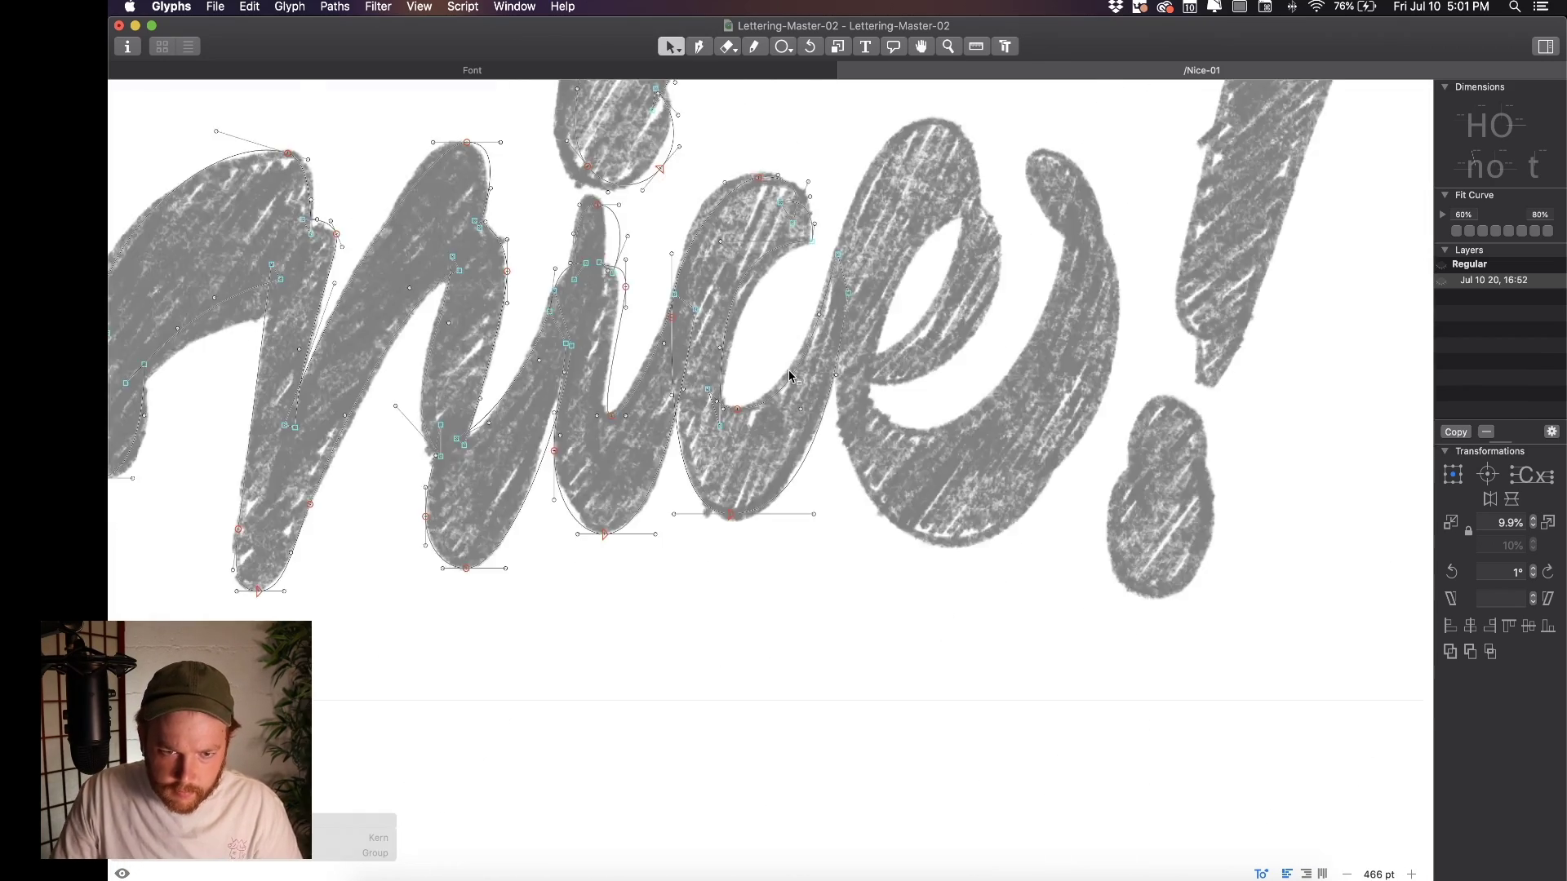
# Trace the e's outer bowl, curled upper terminal and inner bottom curve with the Pen tool, using overlapping corners below the terminal
pyautogui.scroll(1, 800, 387)
pyautogui.press('p')
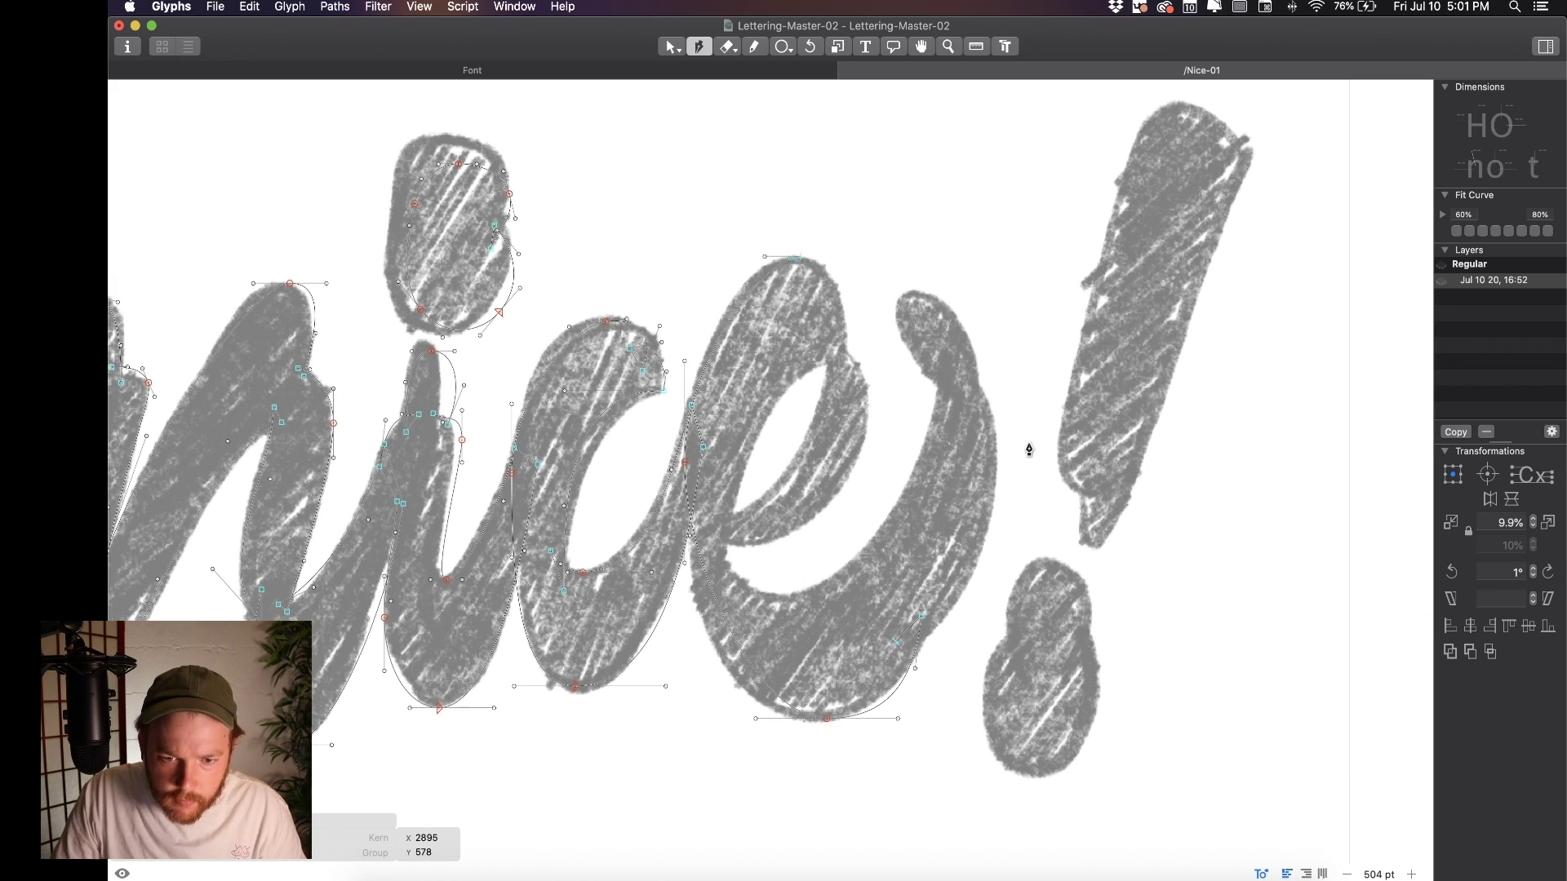
pyautogui.moveTo(917, 291); pyautogui.dragTo(894, 319)
pyautogui.click(951, 390)
pyautogui.click(940, 359)
pyautogui.moveTo(780, 590); pyautogui.dragTo(722, 590)
pyautogui.click(723, 536)
# Trace the e's loop and its overlapping corners, and close the contour at the top of the letter
pyautogui.moveTo(837, 359); pyautogui.dragTo(899, 353)
pyautogui.click(829, 338)
pyautogui.moveTo(713, 513); pyautogui.dragTo(614, 513)
pyautogui.click(821, 333)
pyautogui.click(848, 350)
pyautogui.moveTo(795, 257); pyautogui.dragTo(737, 258)
# Preview the filled e and adjust its nodes and curve handles to match the sketch
pyautogui.press('v')
pyautogui.press('space')
pyautogui.scroll(5, 812, 364)
pyautogui.moveTo(840, 425); pyautogui.dragTo(849, 465)
pyautogui.moveTo(942, 301); pyautogui.dragTo(1133, 385)
pyautogui.scroll(8, 884, 244)
pyautogui.moveTo(756, 382); pyautogui.dragTo(651, 382)
pyautogui.press('space')
pyautogui.scroll(-5, 524, 342)
pyautogui.scroll(-8, 527, 344)
# Trace the exclamation mark's slanted stroke with the Pen tool, with a rounded base, overlapping lower-left corner and rounded top
pyautogui.press('p')
pyautogui.scroll(3, 824, 77)
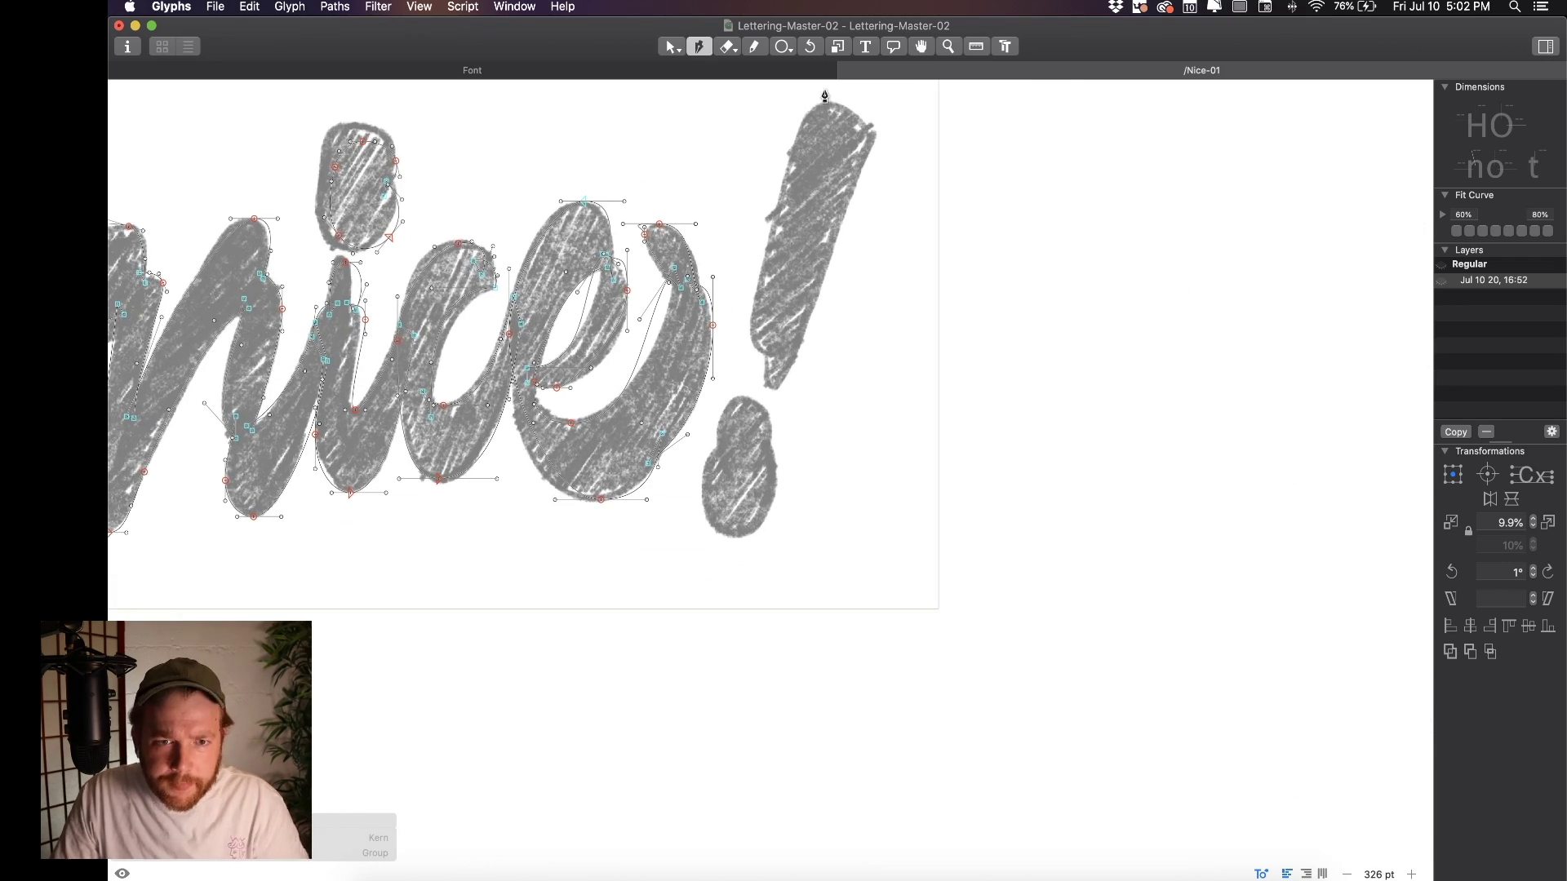
pyautogui.moveTo(772, 386); pyautogui.dragTo(784, 386)
pyautogui.moveTo(831, 255); pyautogui.dragTo(852, 184)
pyautogui.click(873, 137)
pyautogui.moveTo(826, 102); pyautogui.dragTo(711, 99)
# Refine the exclamation stroke's upper curves with its top node at X 3571, Y 1837, and preview the filled shape
pyautogui.press('v')
pyautogui.scroll(5, 876, 96)
pyautogui.click(854, 125)
pyautogui.click(794, 107)
pyautogui.scroll(5, 796, 112)
pyautogui.scroll(-3, 800, 122)
pyautogui.click(811, 140)
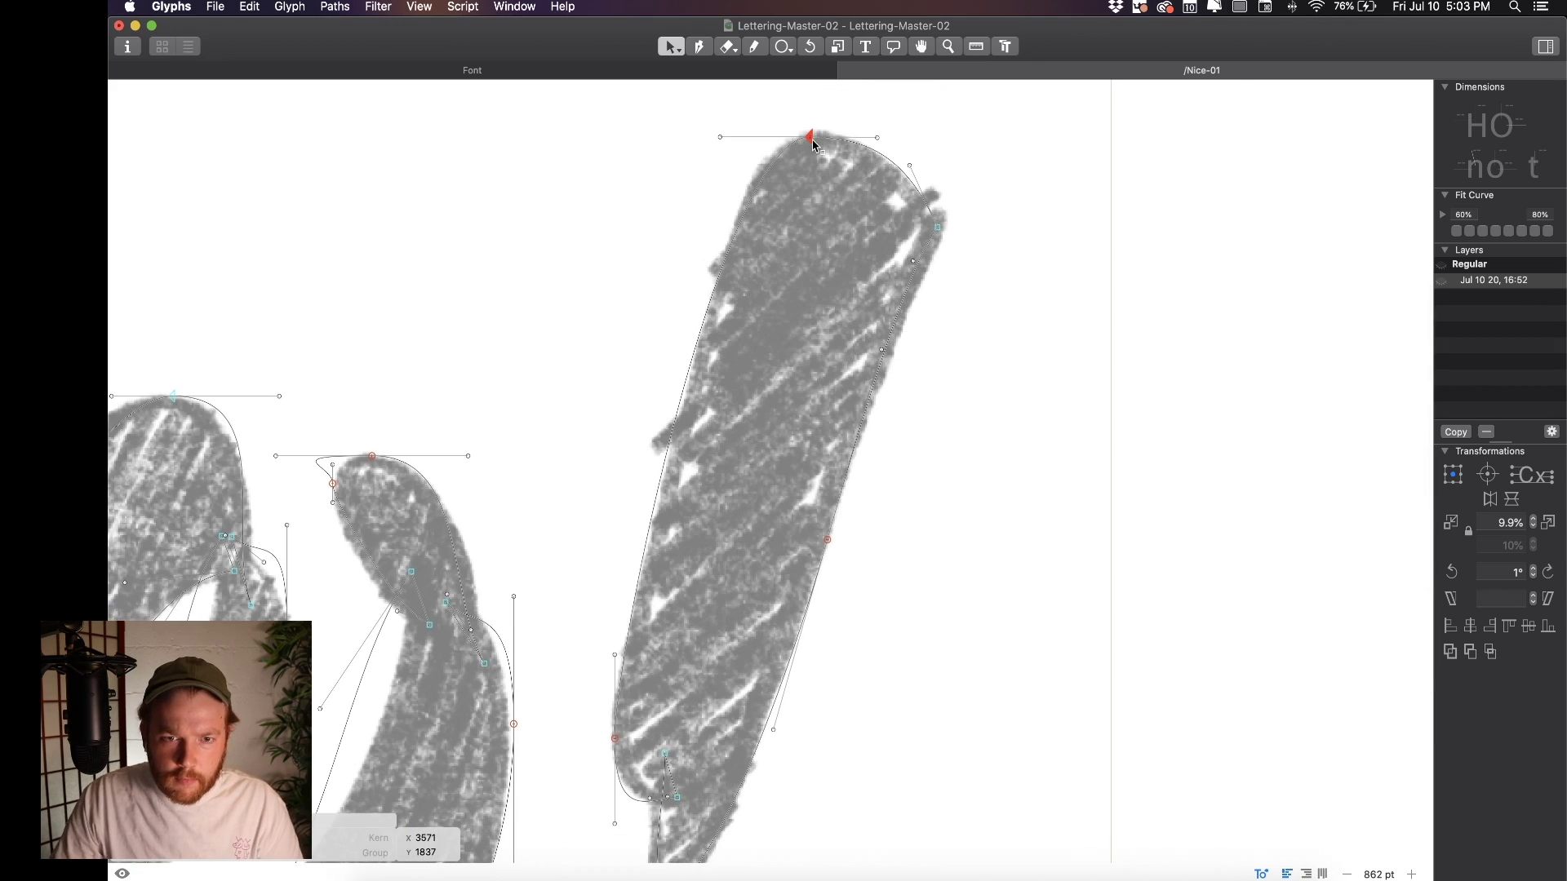
pyautogui.press('space')
pyautogui.scroll(-8, 843, 255)
pyautogui.scroll(8, 808, 523)
pyautogui.scroll(-6, 811, 559)
pyautogui.scroll(5, 794, 549)
# Trace the exclamation mark's dot with the Pen tool as two stacked lobes joined by overlapping corners on both sides
pyautogui.press('p')
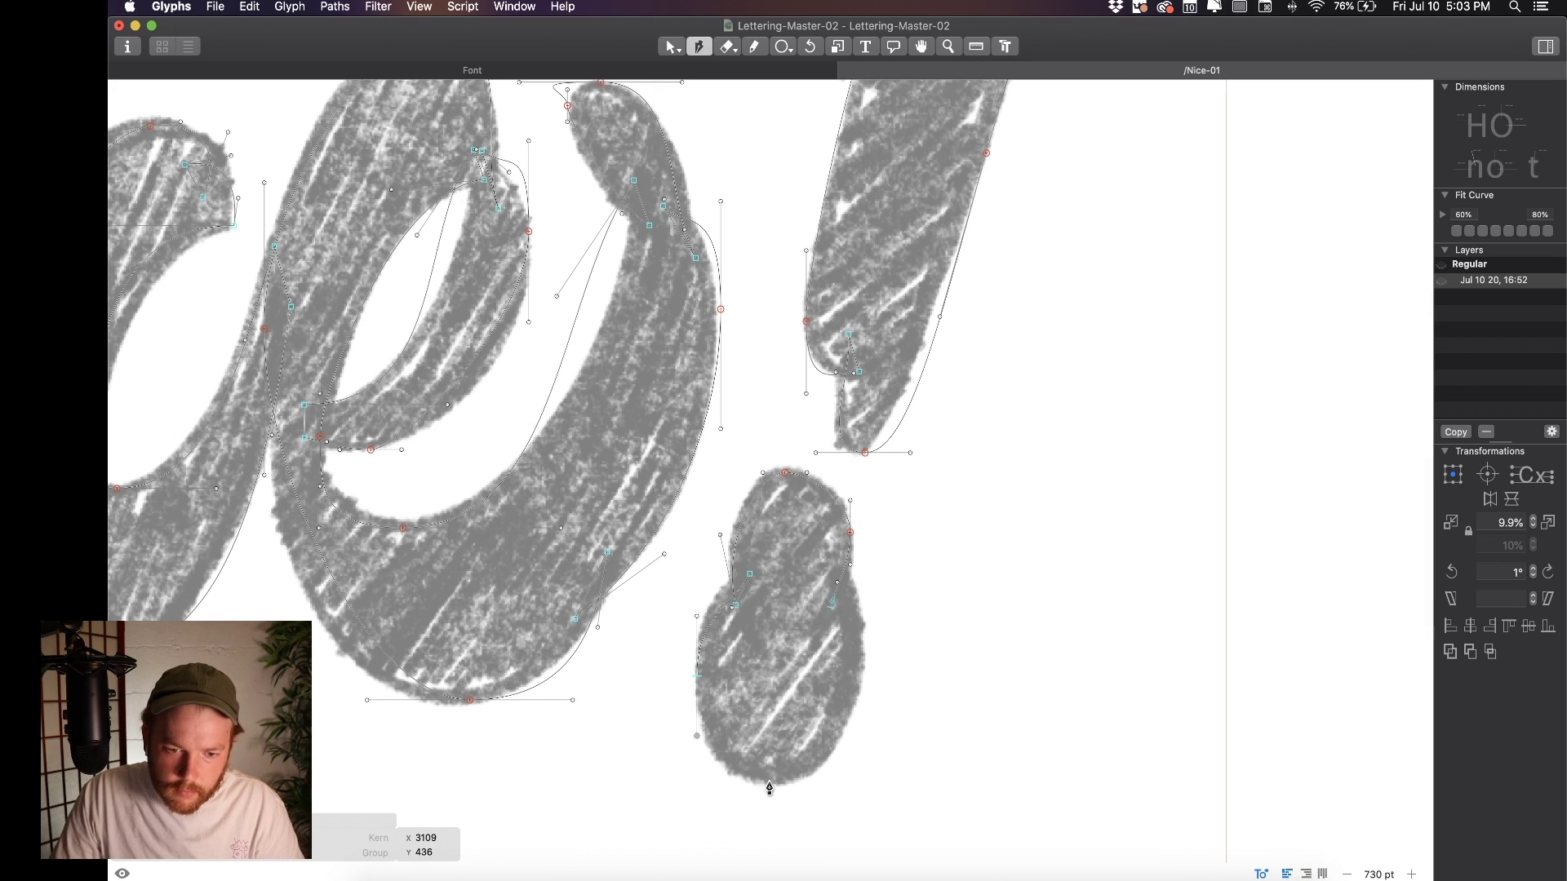
pyautogui.scroll(-3, 830, 565)
pyautogui.press('v')
pyautogui.scroll(8, 794, 623)
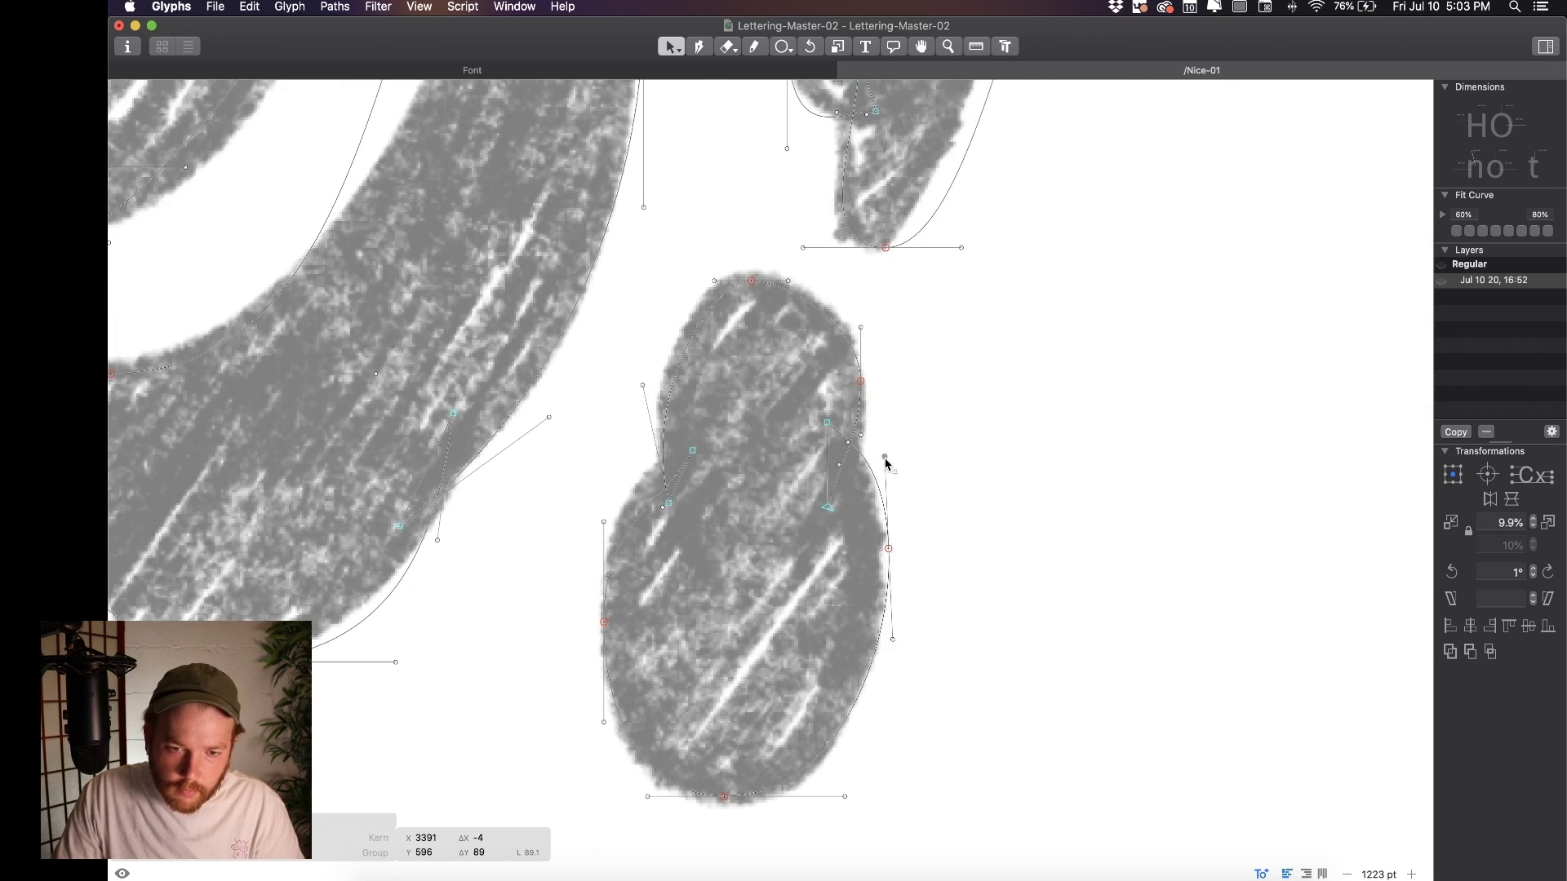
# Set the handle on the e's inner curve below the terminal to X 2963, Y 981, and preview the filled lettering
pyautogui.scroll(-8, 850, 315)
pyautogui.scroll(8, 828, 622)
pyautogui.press('space')
pyautogui.scroll(-6, 884, 427)
pyautogui.scroll(5, 825, 448)
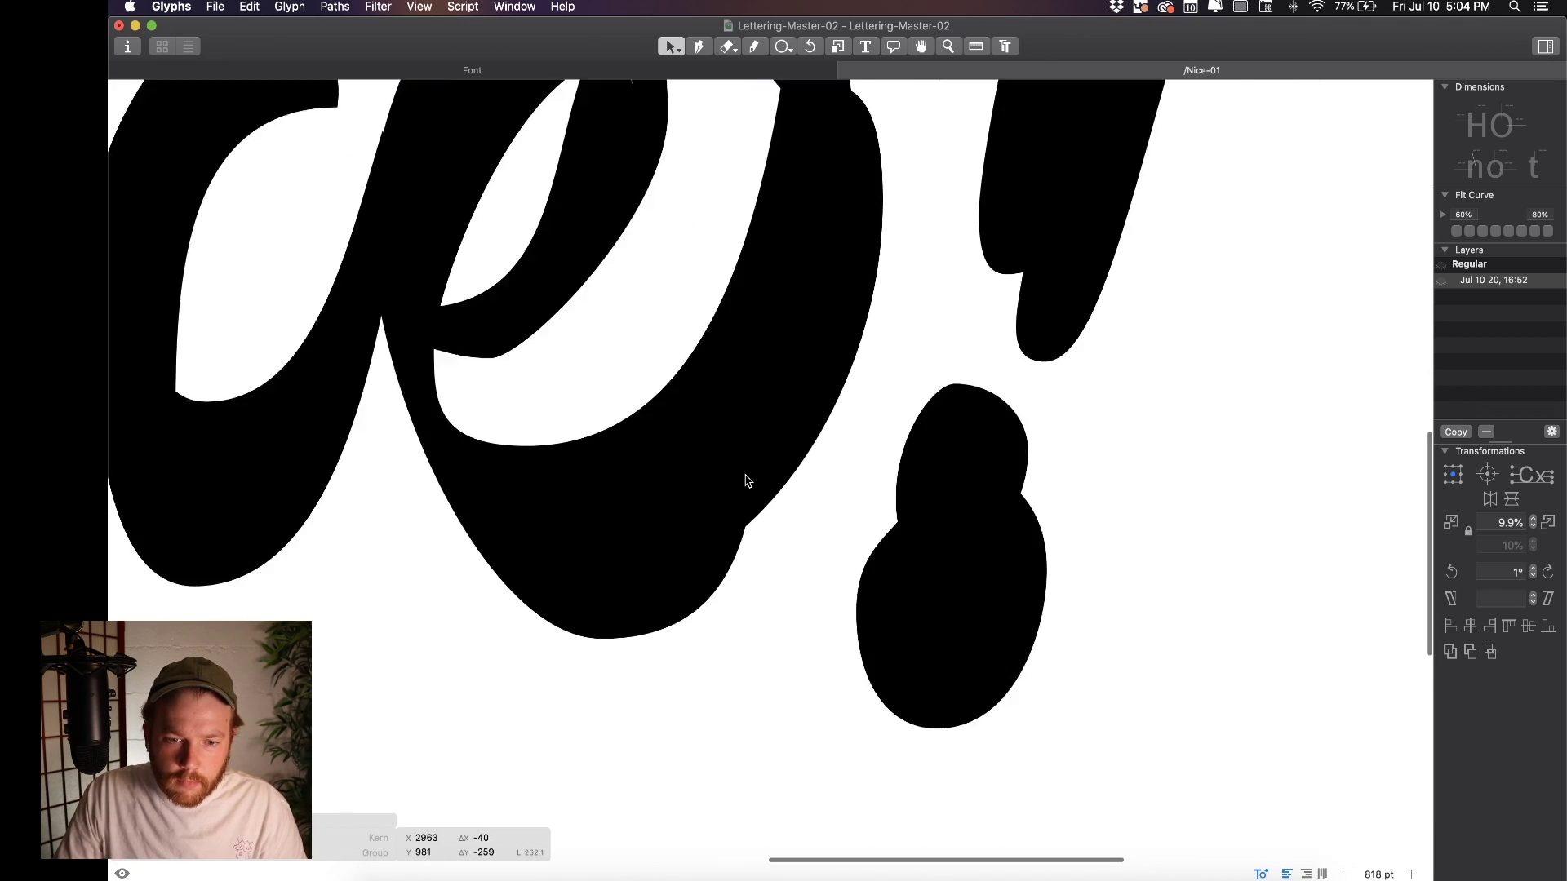
# Examine the filled nice! lettering up close and as a whole, comparing the silhouette with its outlines
pyautogui.moveTo(693, 384); pyautogui.dragTo(705, 378)
pyautogui.moveTo(741, 426); pyautogui.dragTo(683, 429)
pyautogui.press('space')
pyautogui.scroll(4, 746, 102)
pyautogui.moveTo(752, 240); pyautogui.dragTo(812, 202)
pyautogui.moveTo(811, 281); pyautogui.dragTo(803, 232)
pyautogui.press('space')
pyautogui.scroll(-6, 930, 272)
pyautogui.scroll(3, 808, 458)
pyautogui.scroll(2, 931, 438)
pyautogui.moveTo(827, 451); pyautogui.dragTo(858, 453)
pyautogui.scroll(-5, 856, 454)
pyautogui.scroll(5, 686, 511)
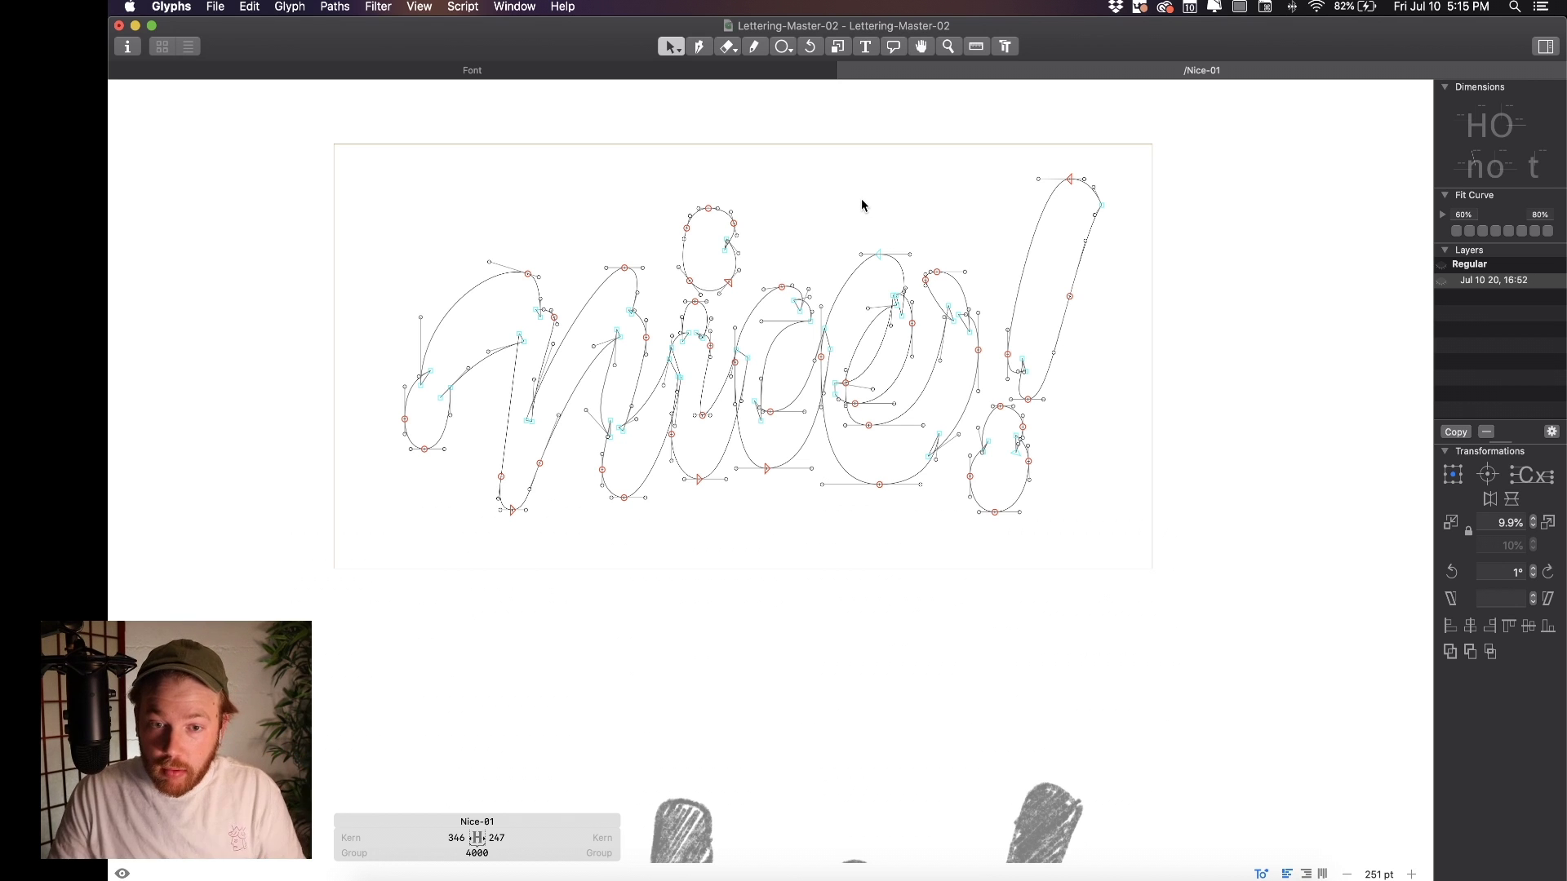
pyautogui.press('space')
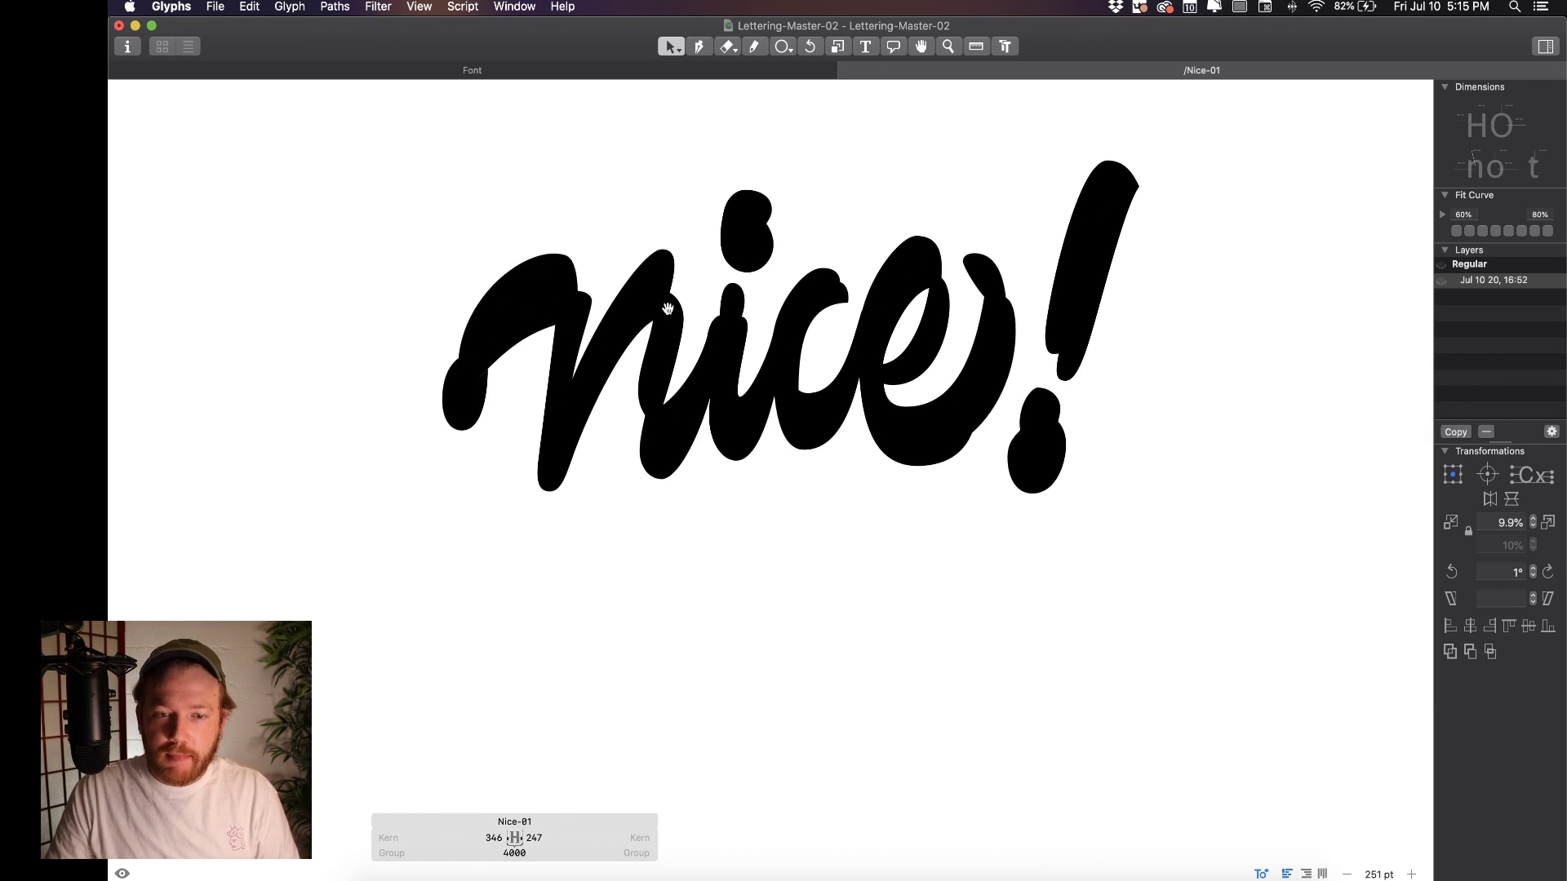
pyautogui.scroll(8, 667, 308)
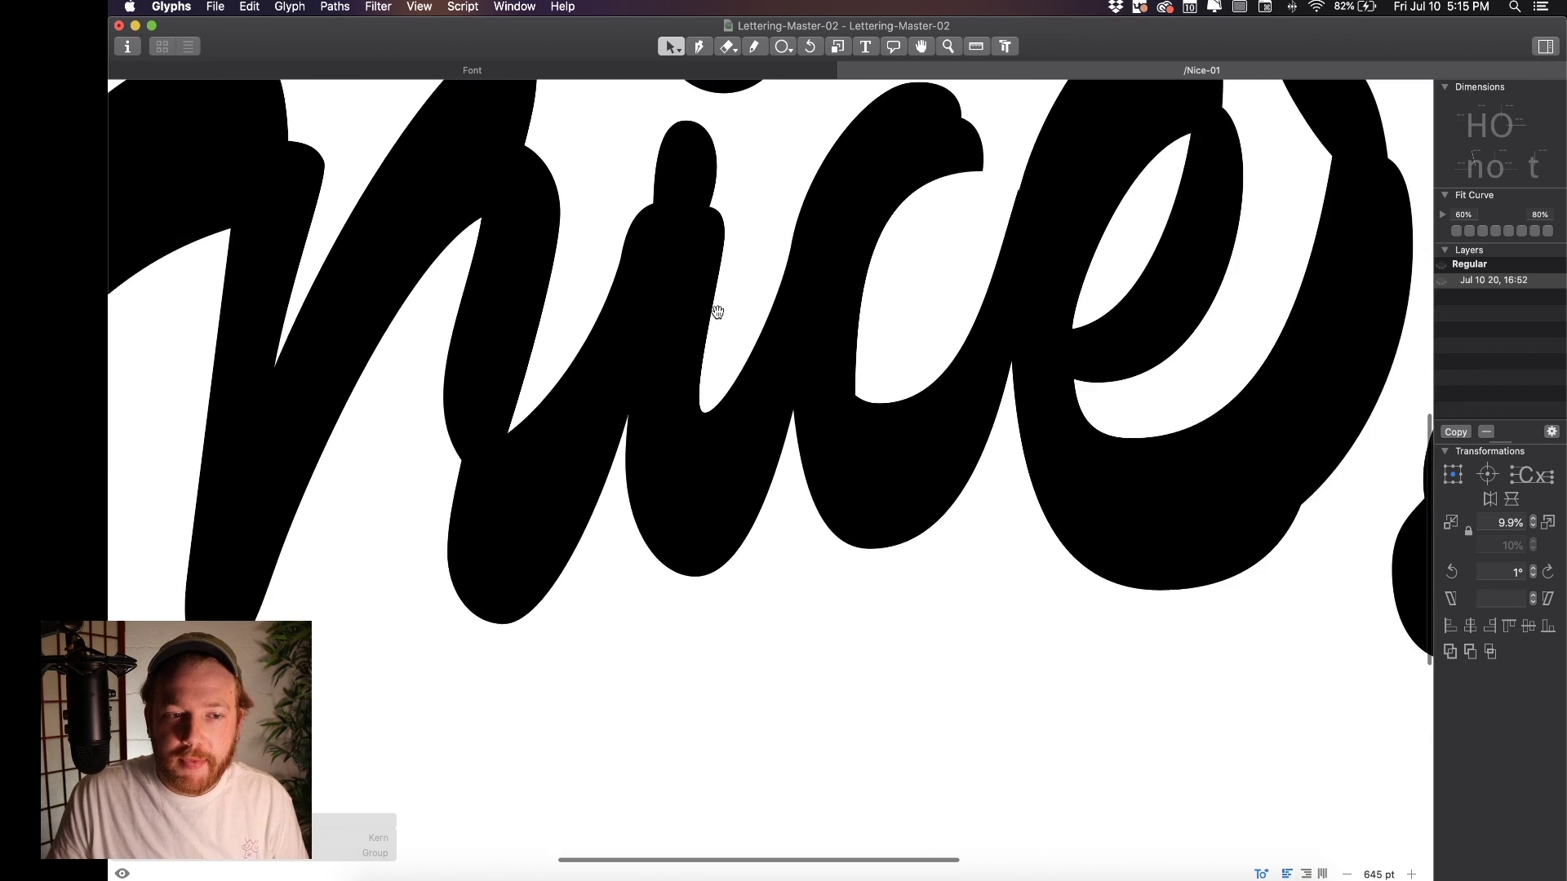
pyautogui.scroll(-5, 718, 312)
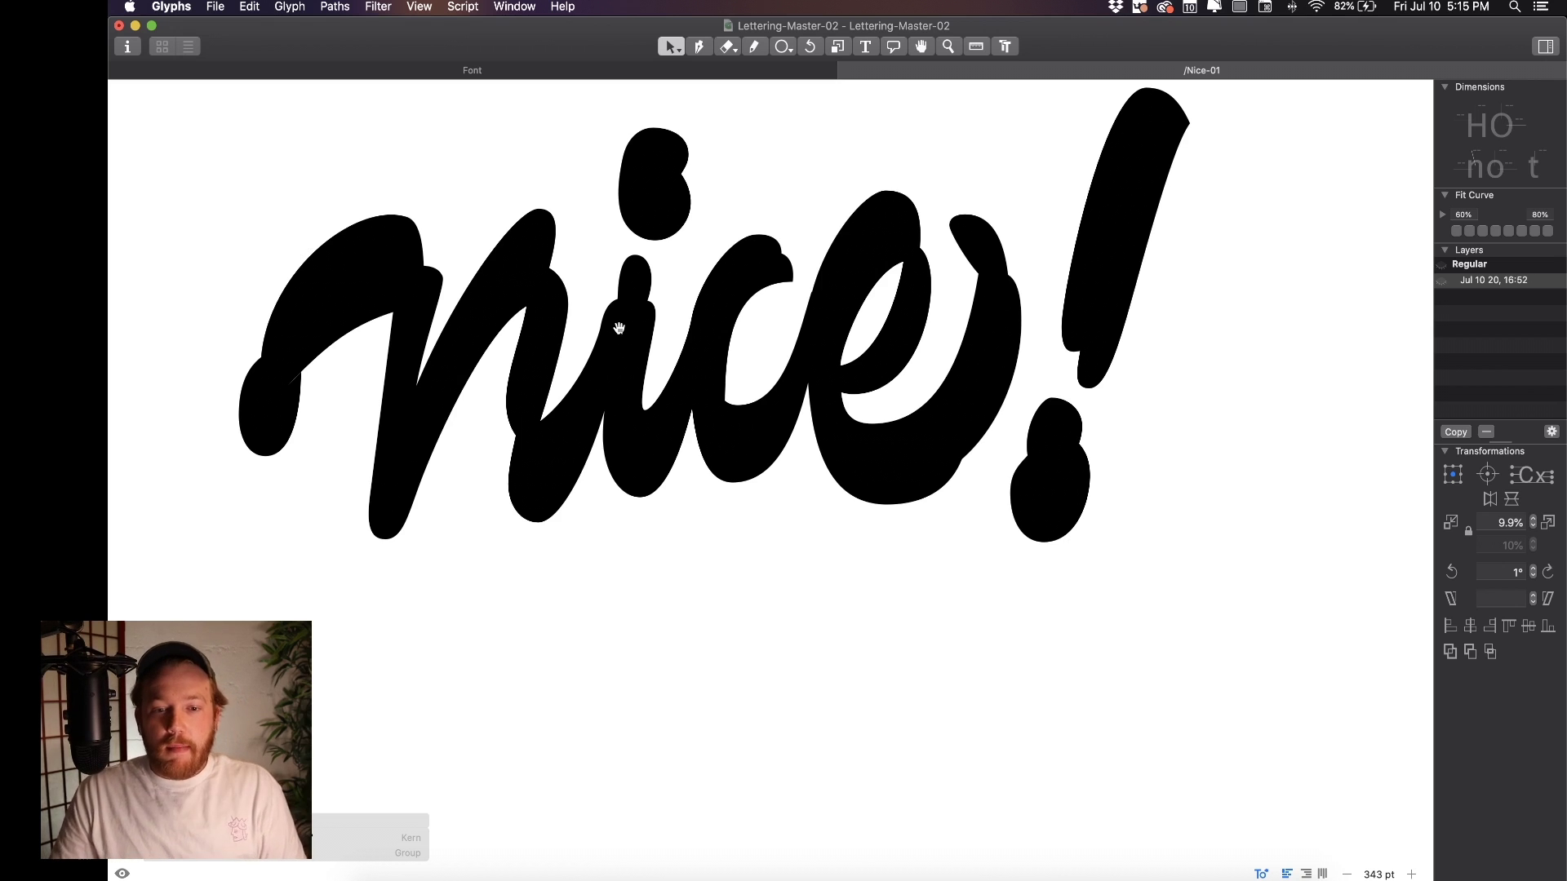
pyautogui.scroll(3, 813, 479)
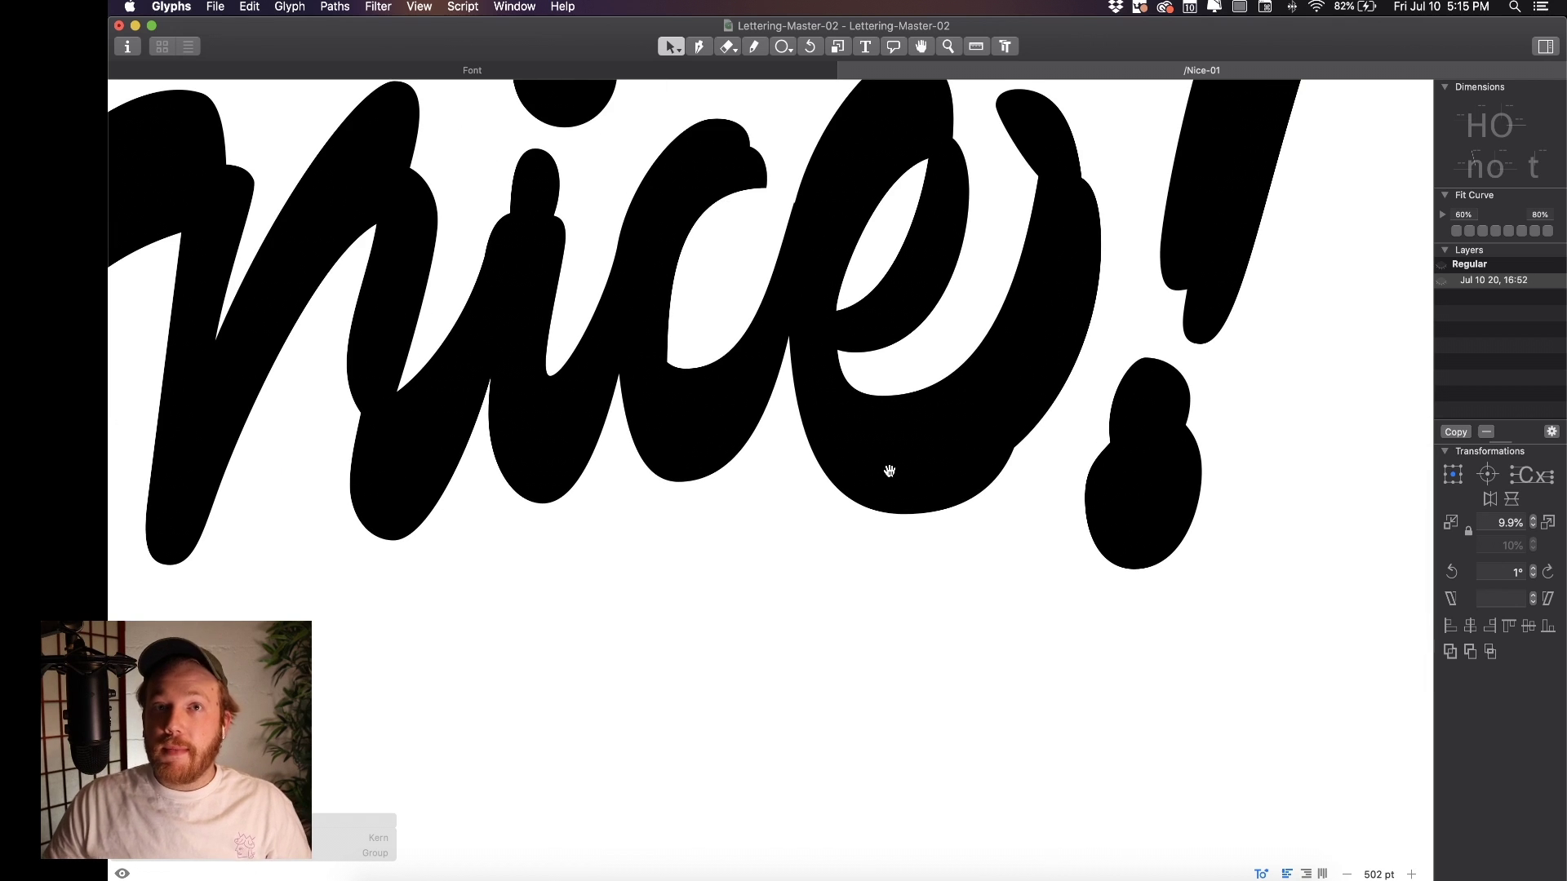
pyautogui.scroll(-4, 889, 471)
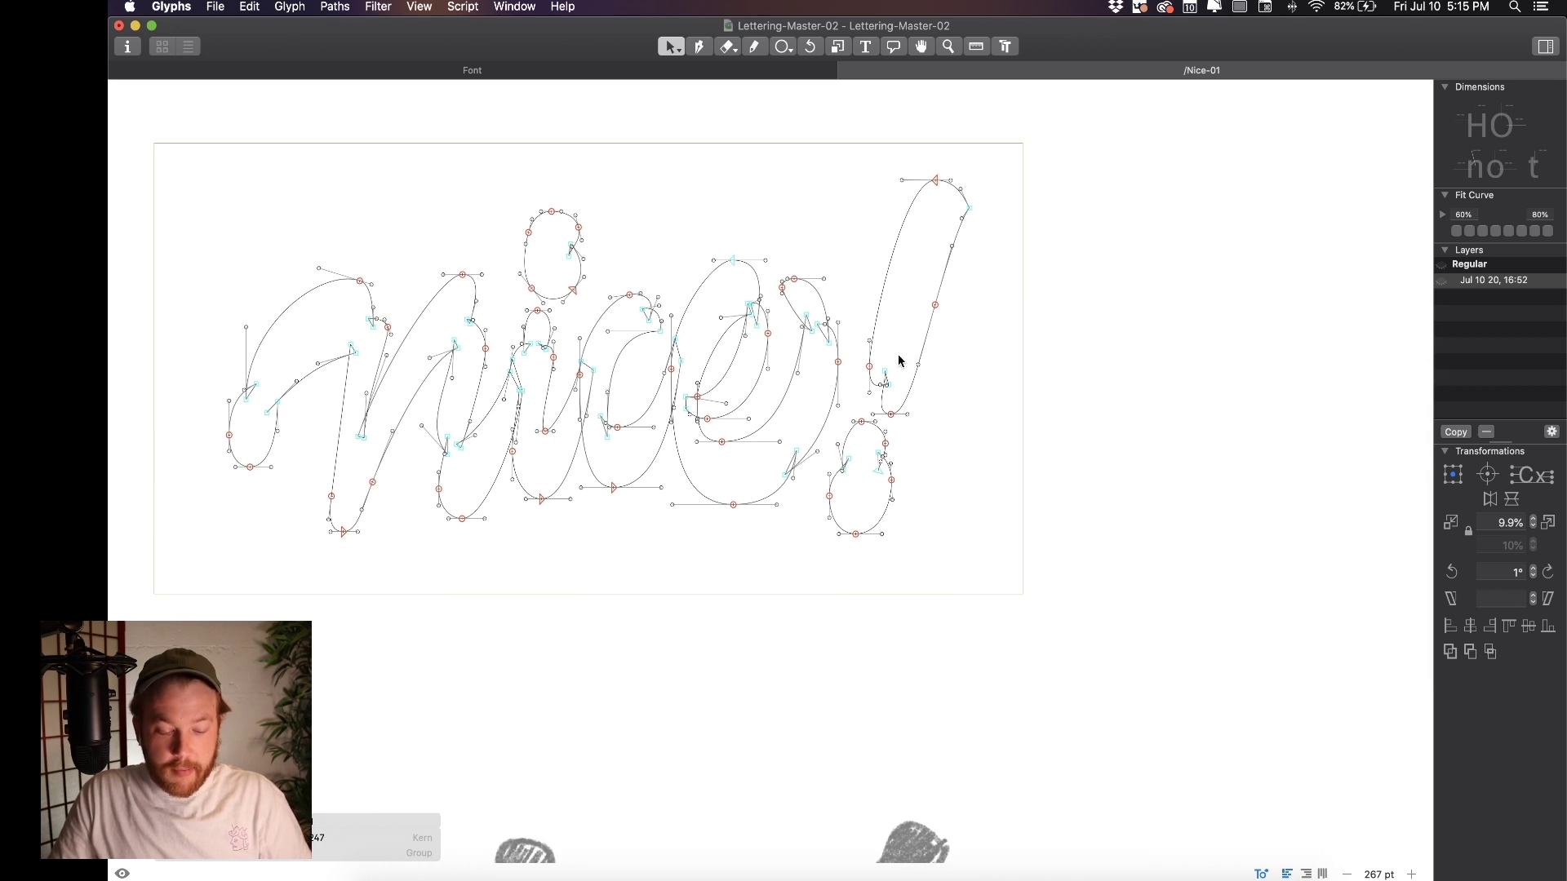
# Duplicate the Nice-01 glyph and open the copy for editing
pyautogui.click(513, 74)
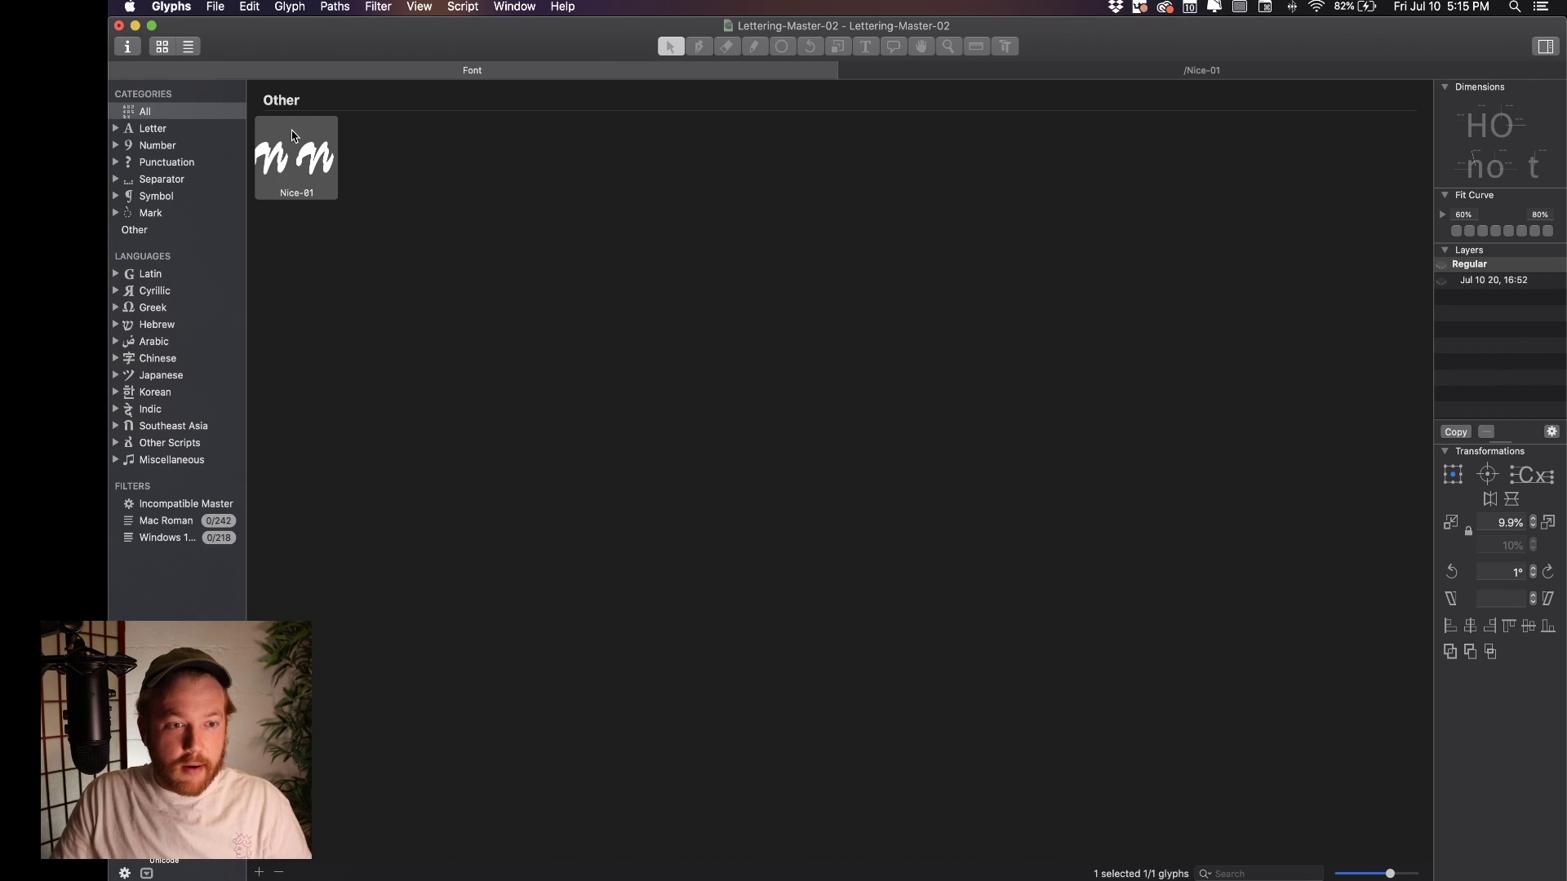
pyautogui.press('super+d')
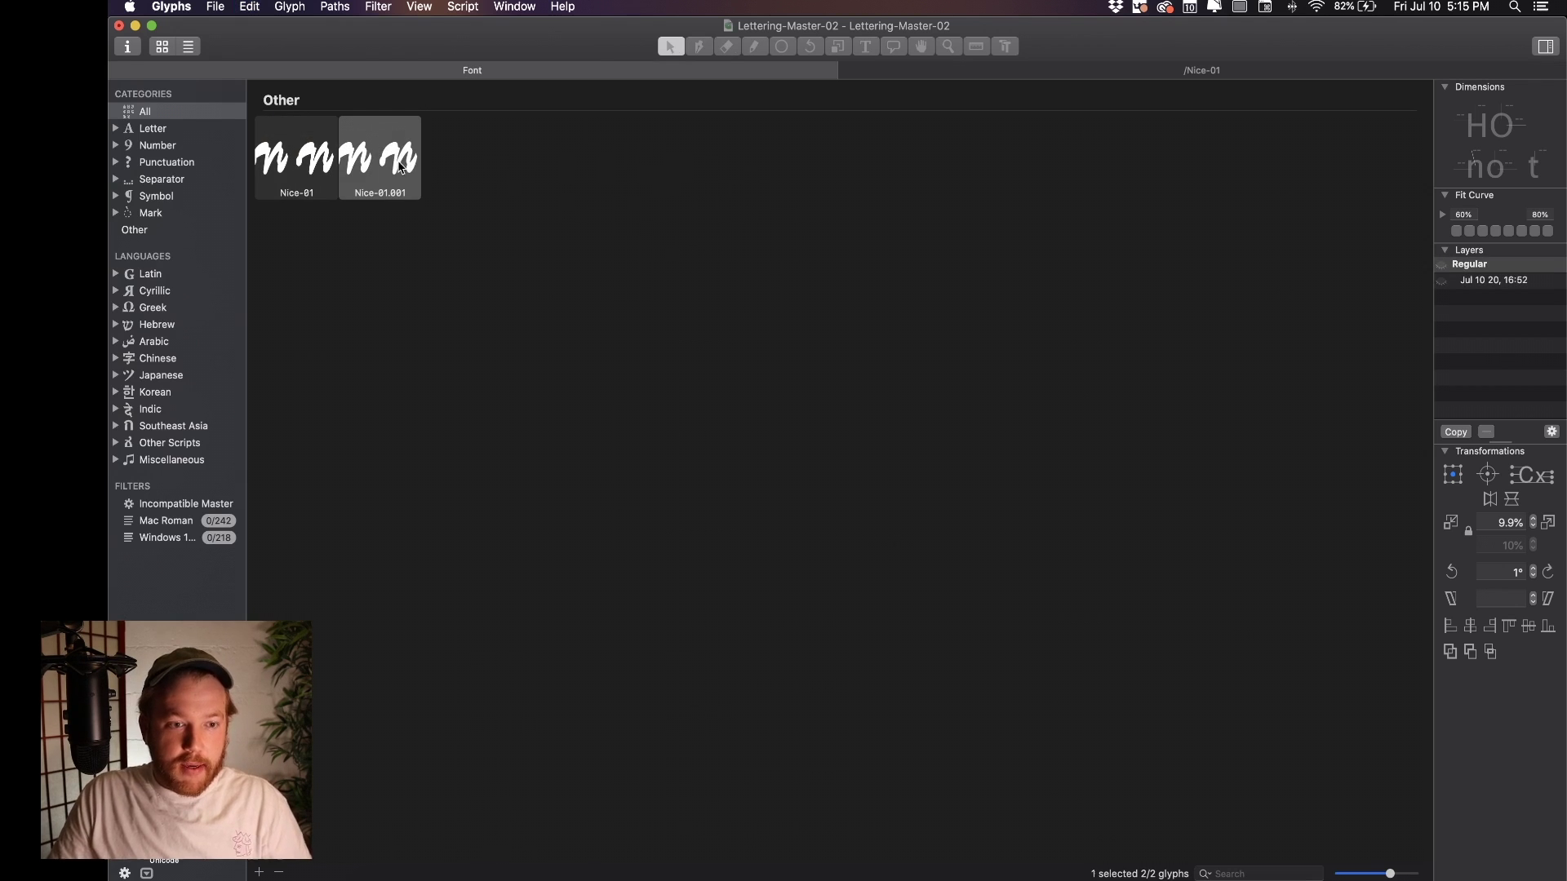
pyautogui.doubleClick(405, 169)
pyautogui.hscroll(2, 948, 217)
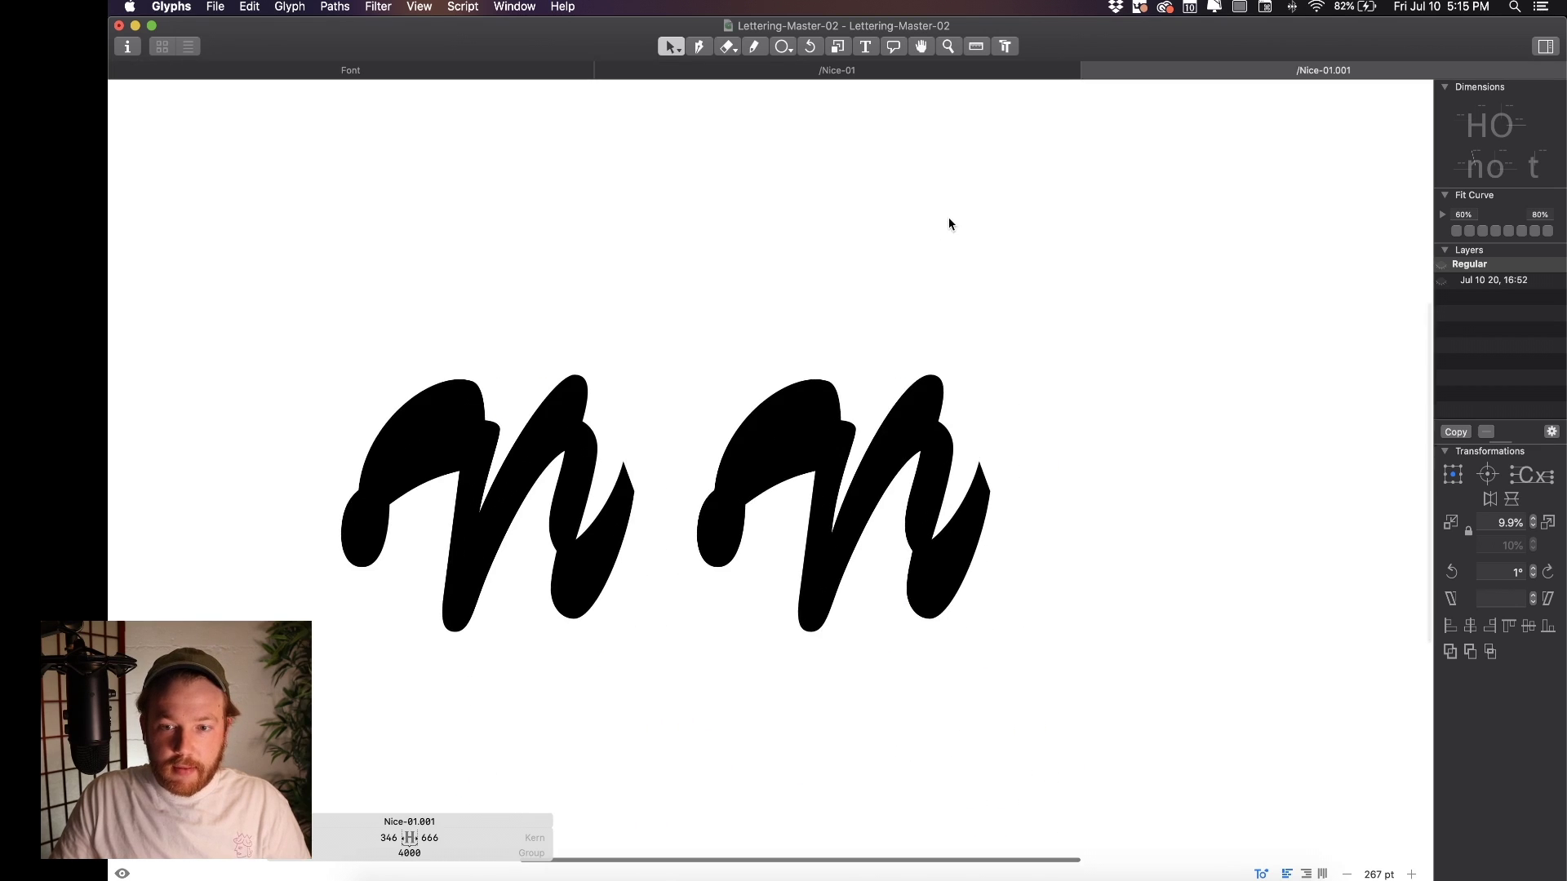
# Use the duplicate glyph's Jul 10 20, 16:52 layer as its master and preview the filled lettering
pyautogui.click(1499, 282)
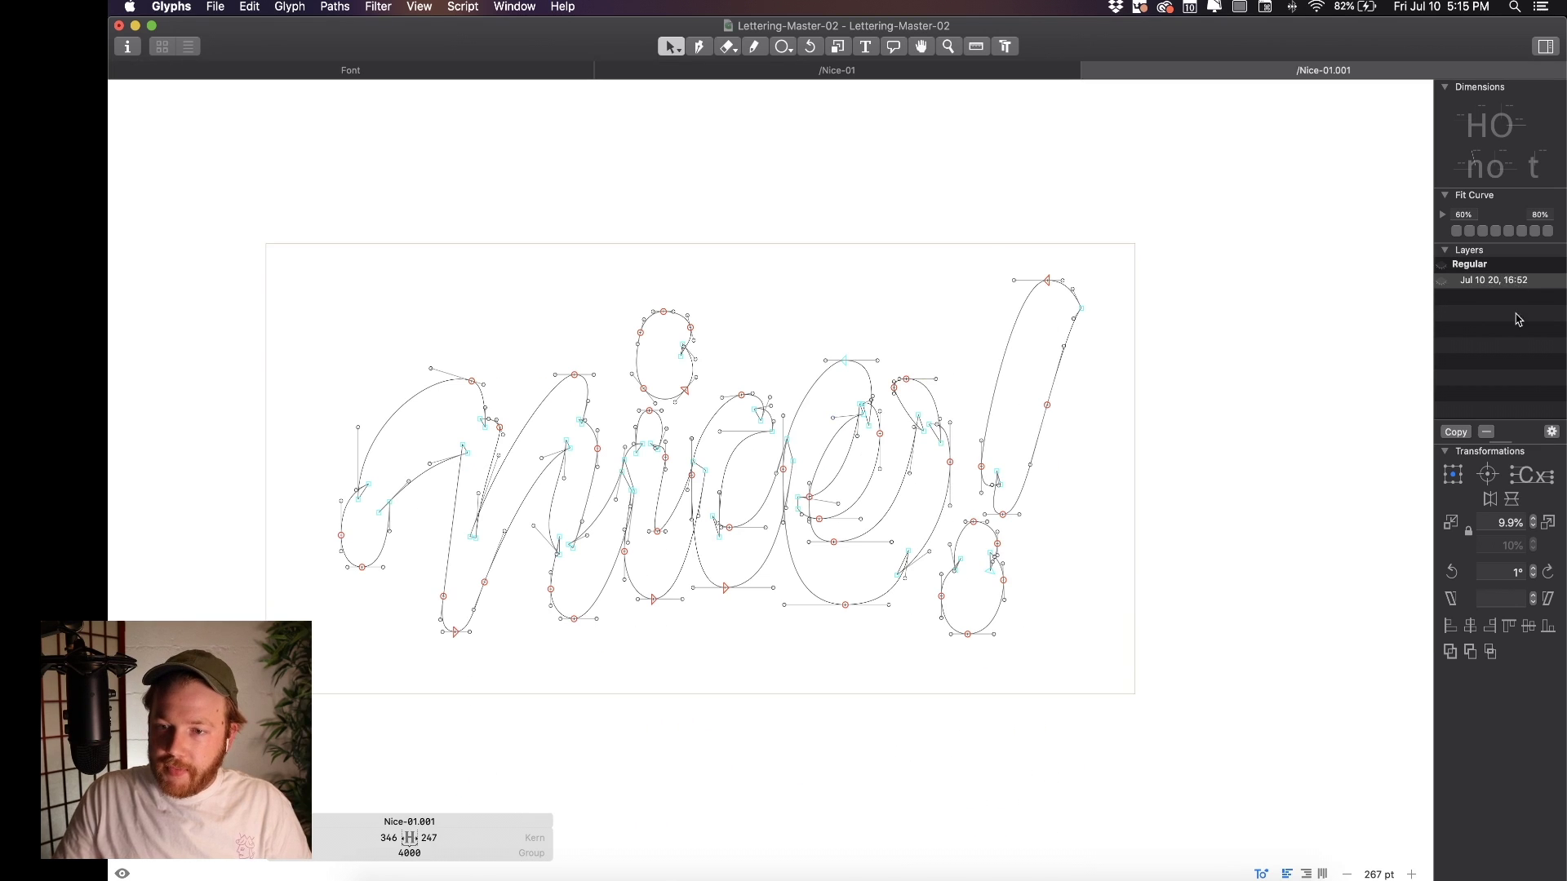
pyautogui.click(1507, 266)
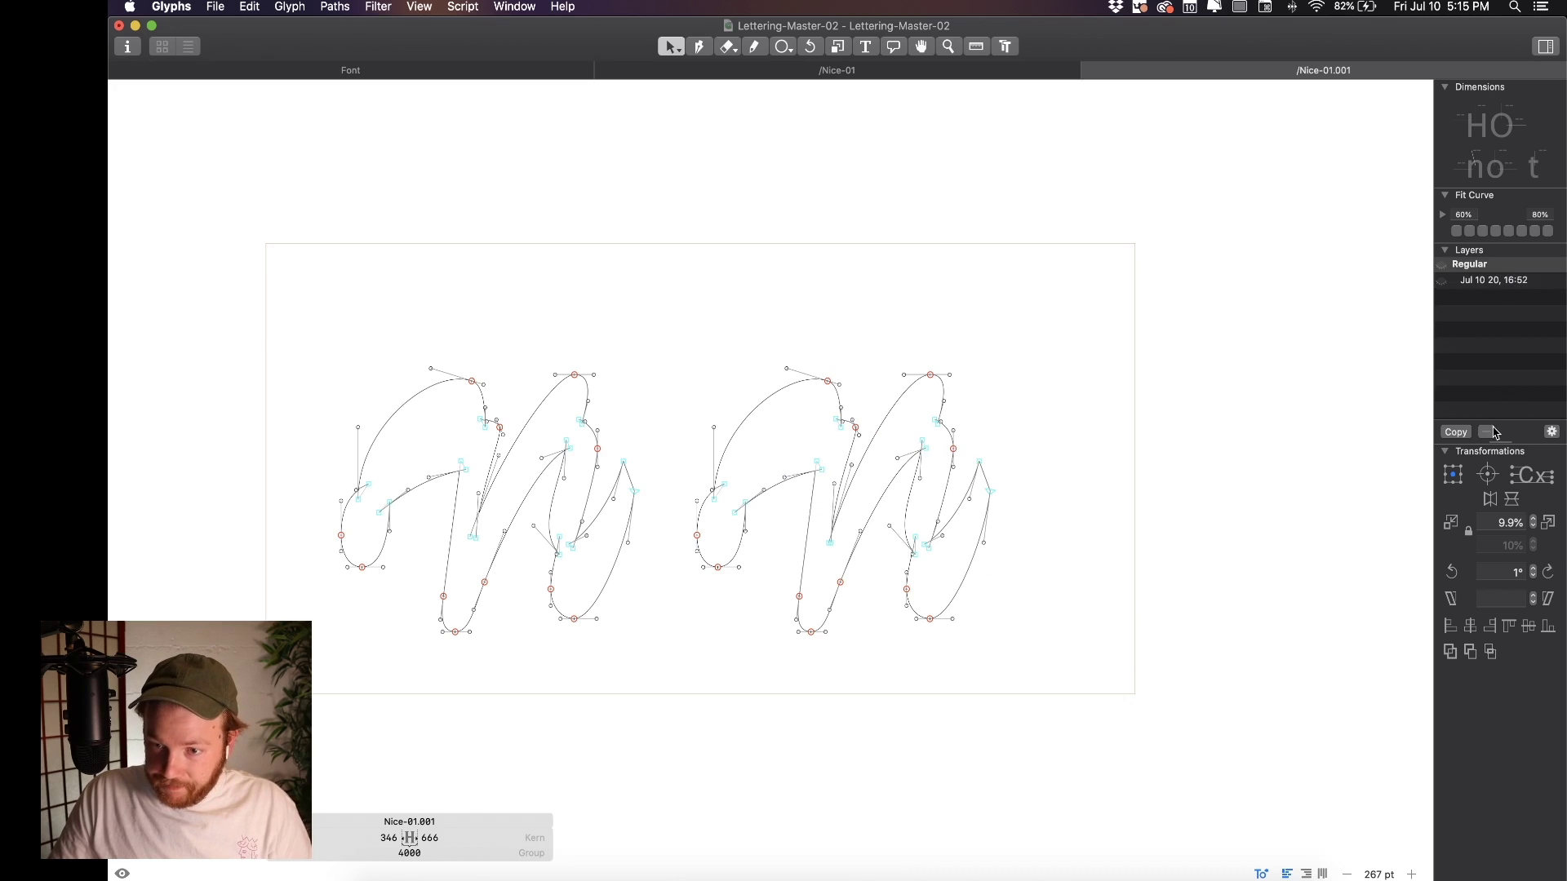
pyautogui.click(1523, 282)
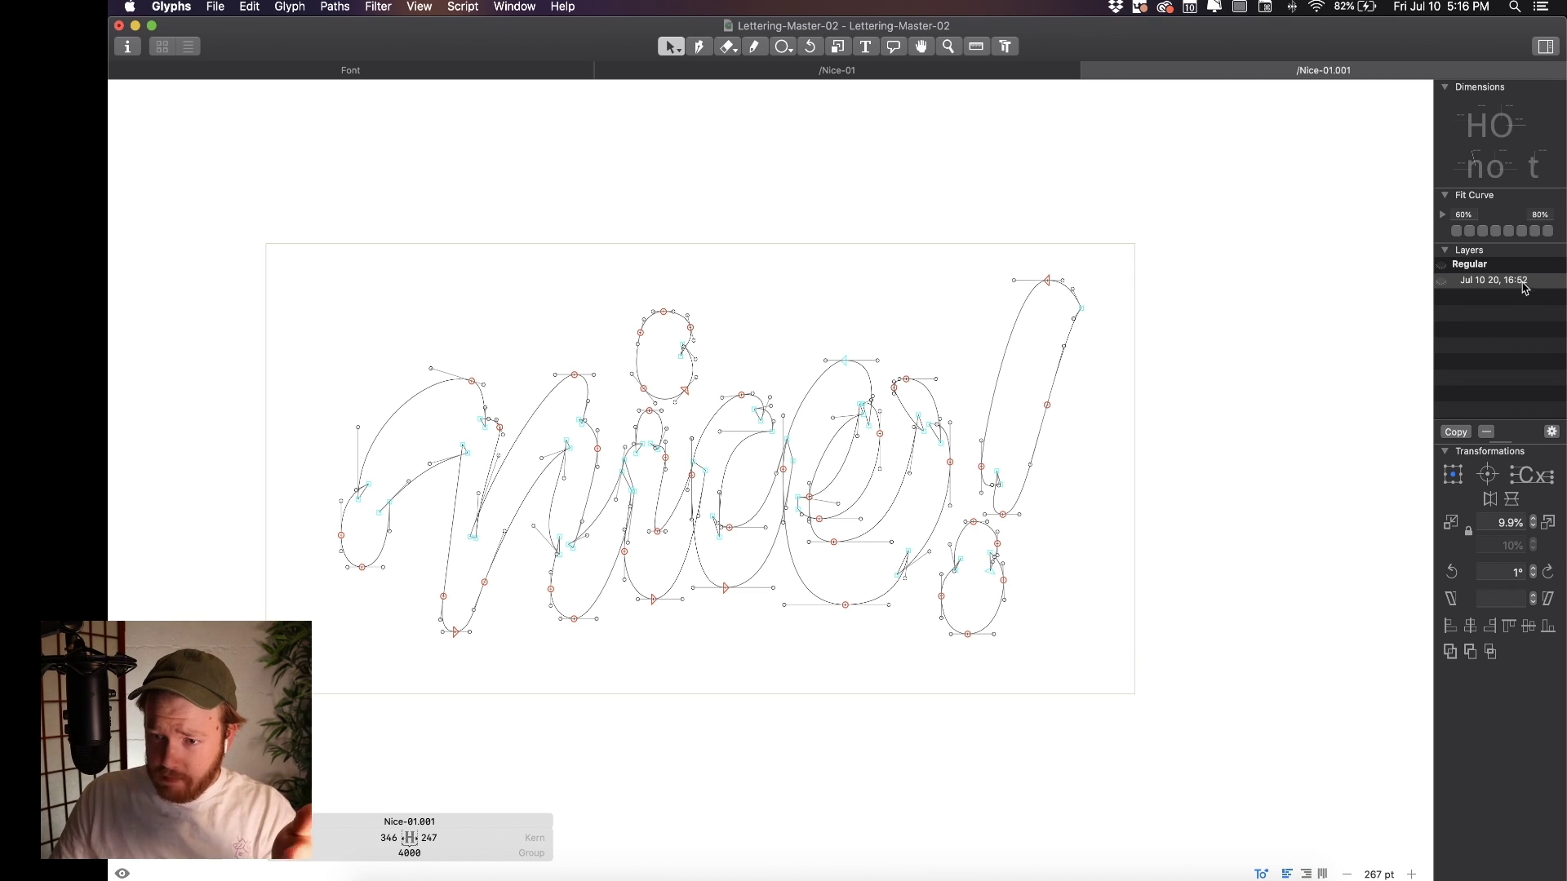
pyautogui.rightClick(1496, 284)
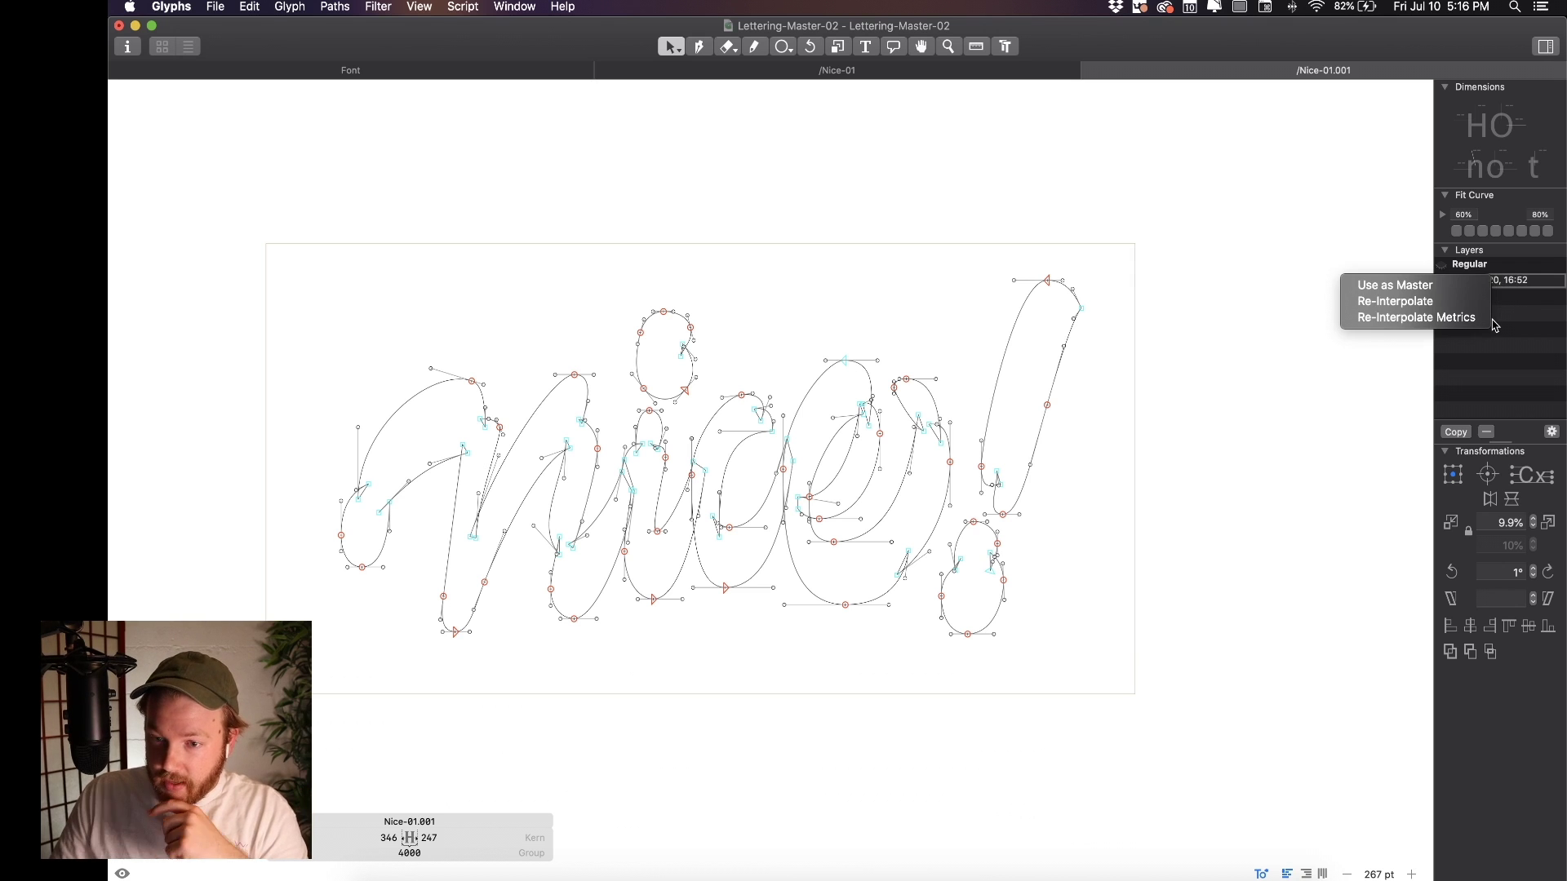
pyautogui.click(1463, 288)
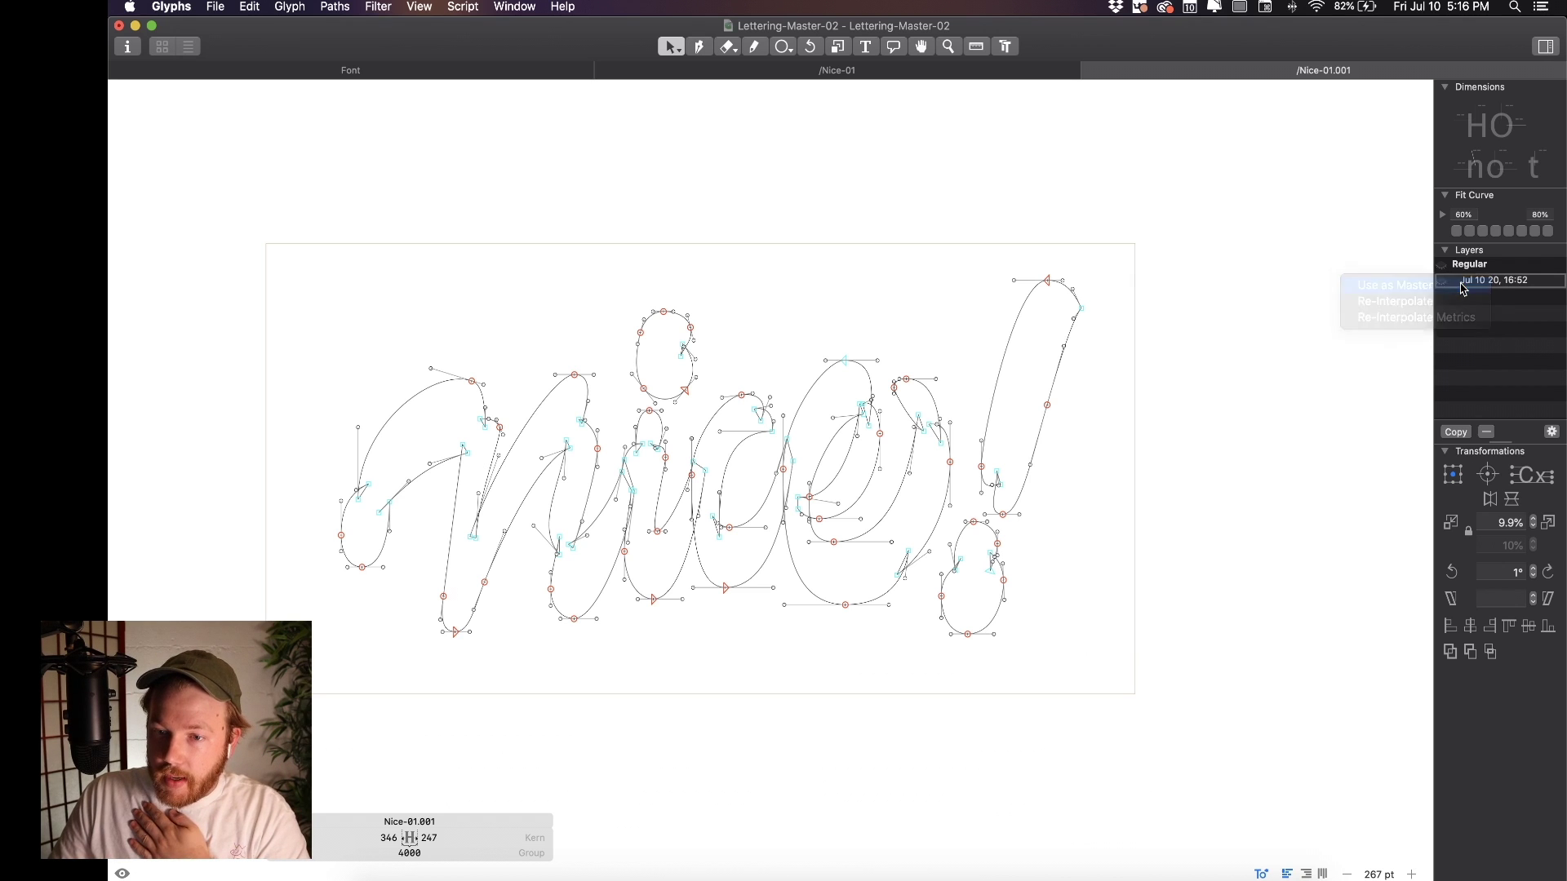
pyautogui.press('space')
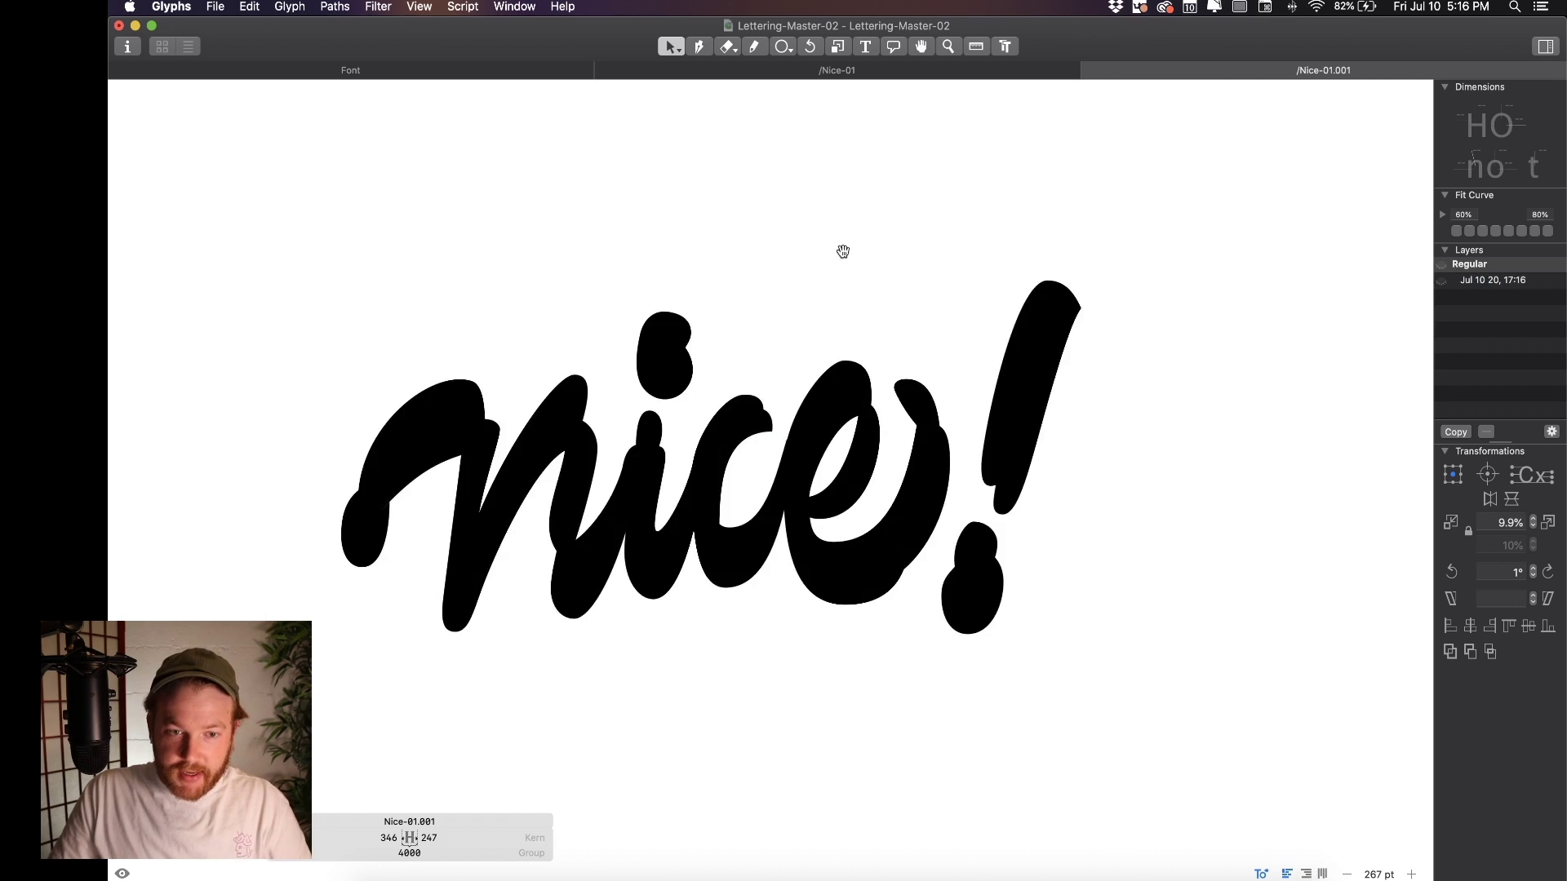
pyautogui.press('space')
pyautogui.press('super+minus')
pyautogui.press('super+minus')
pyautogui.press('super+minus')
pyautogui.press('super+minus')
pyautogui.moveTo(865, 252)
pyautogui.mouseDown()
pyautogui.moveTo(1070, 251)
pyautogui.moveTo(923, 266)
pyautogui.mouseUp()
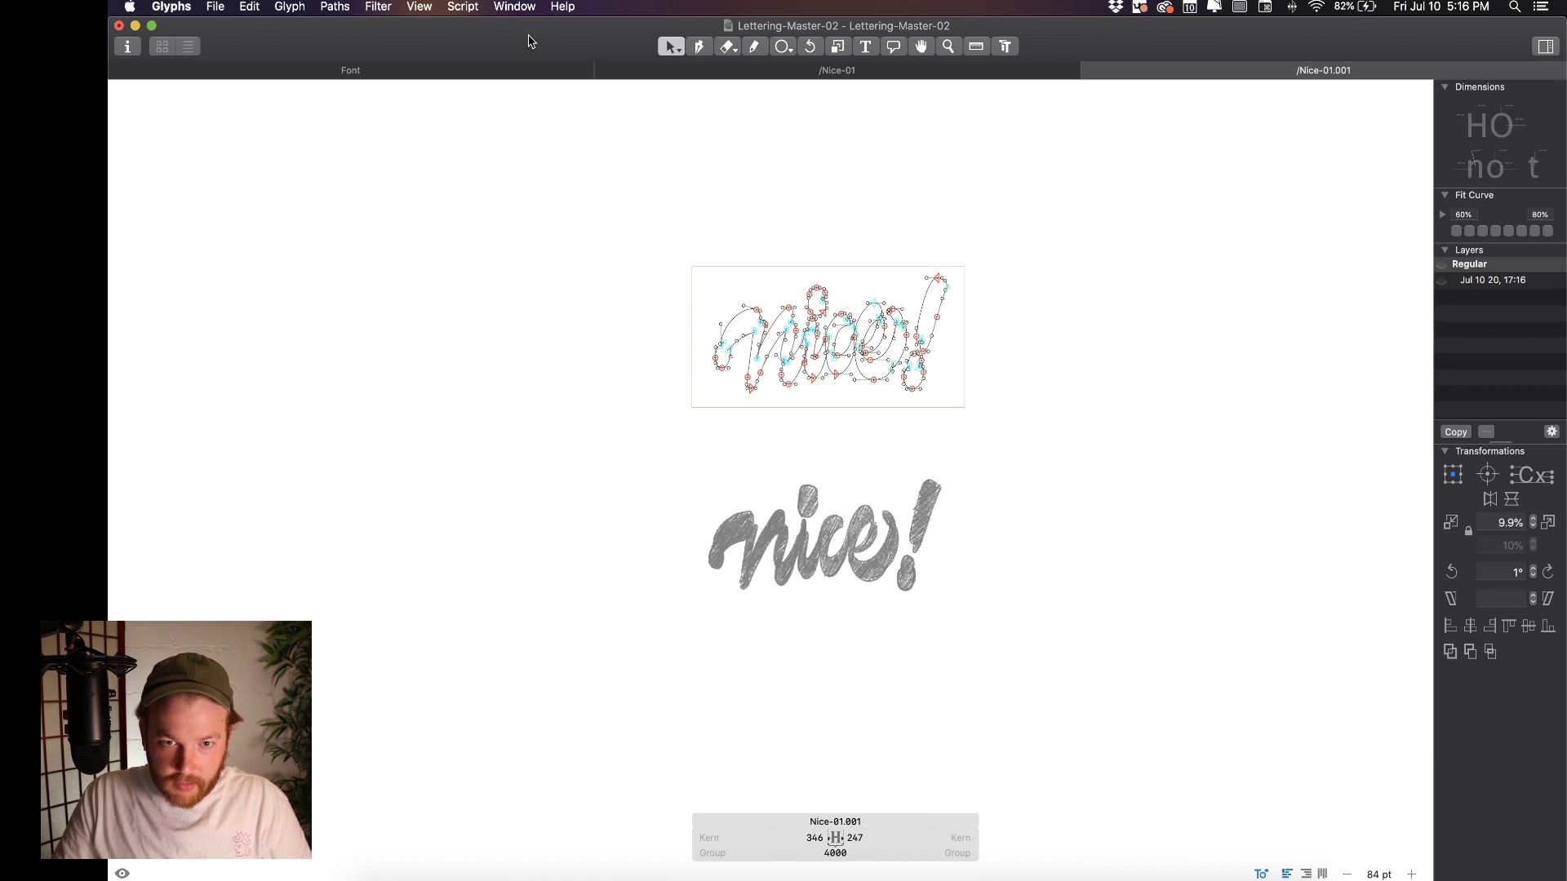
# Rename the duplicated glyph as Nice-02
pyautogui.click(409, 75)
pyautogui.click(370, 190)
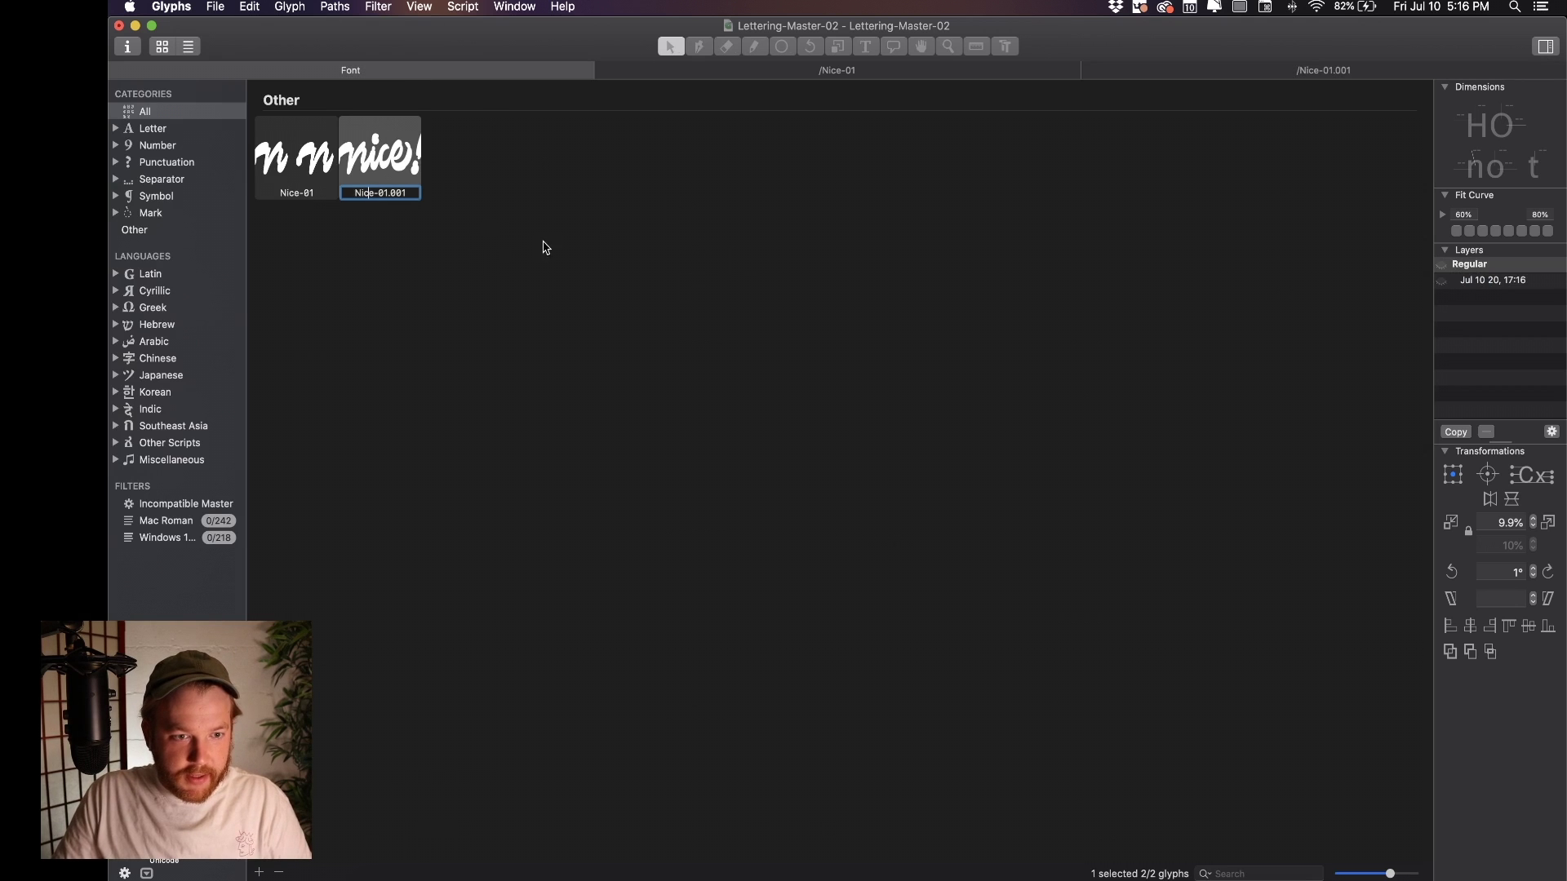
pyautogui.write('Nice-02')
pyautogui.press('Return')
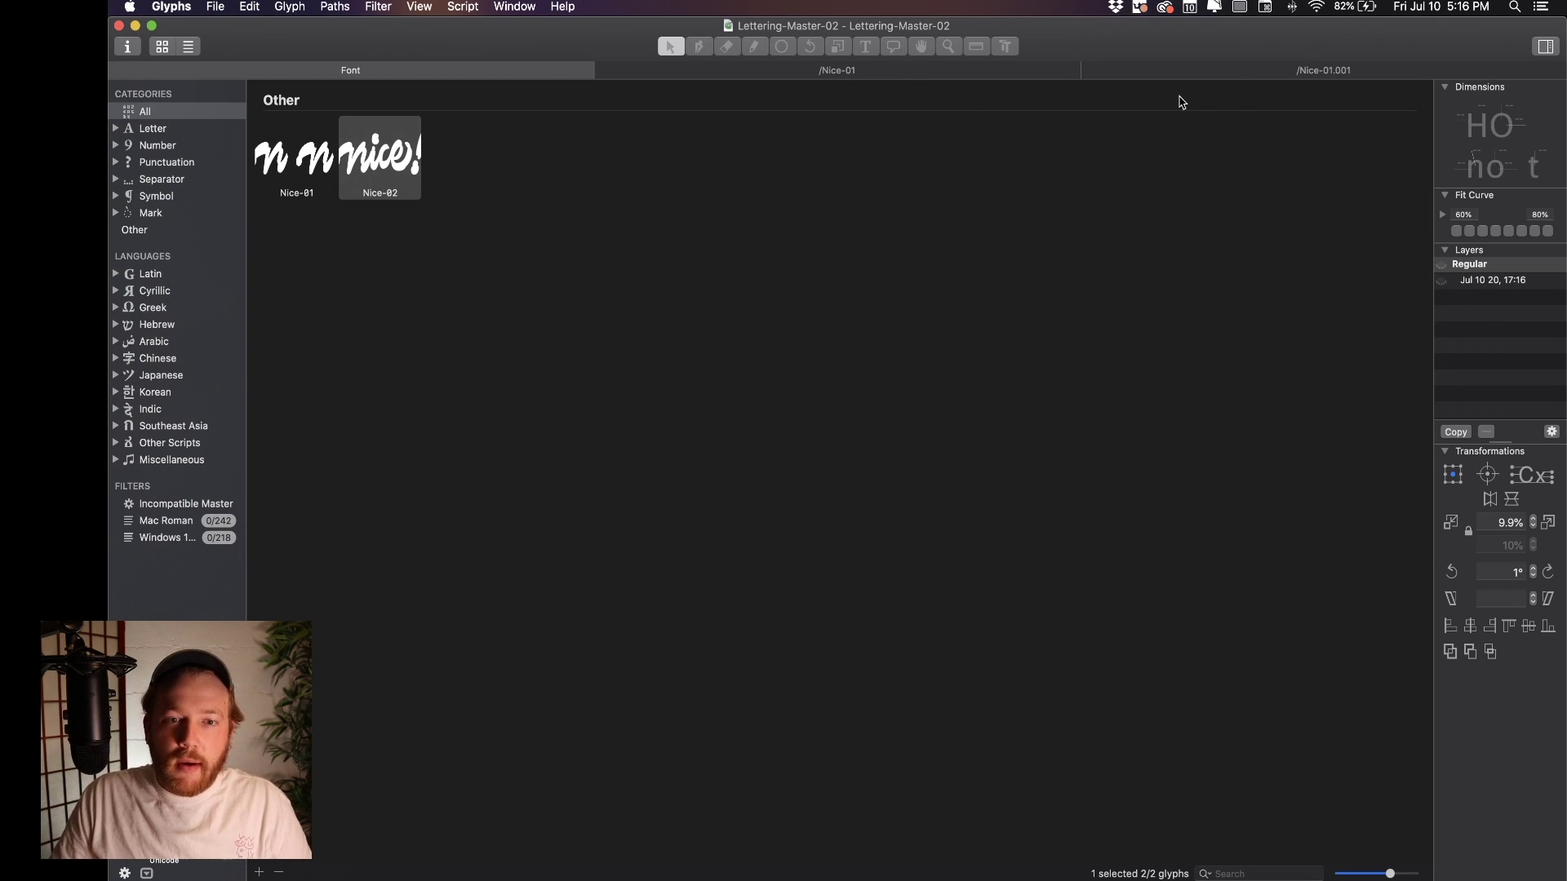
# Close both open glyph views and reopen Nice-02 for editing
pyautogui.click(1289, 72)
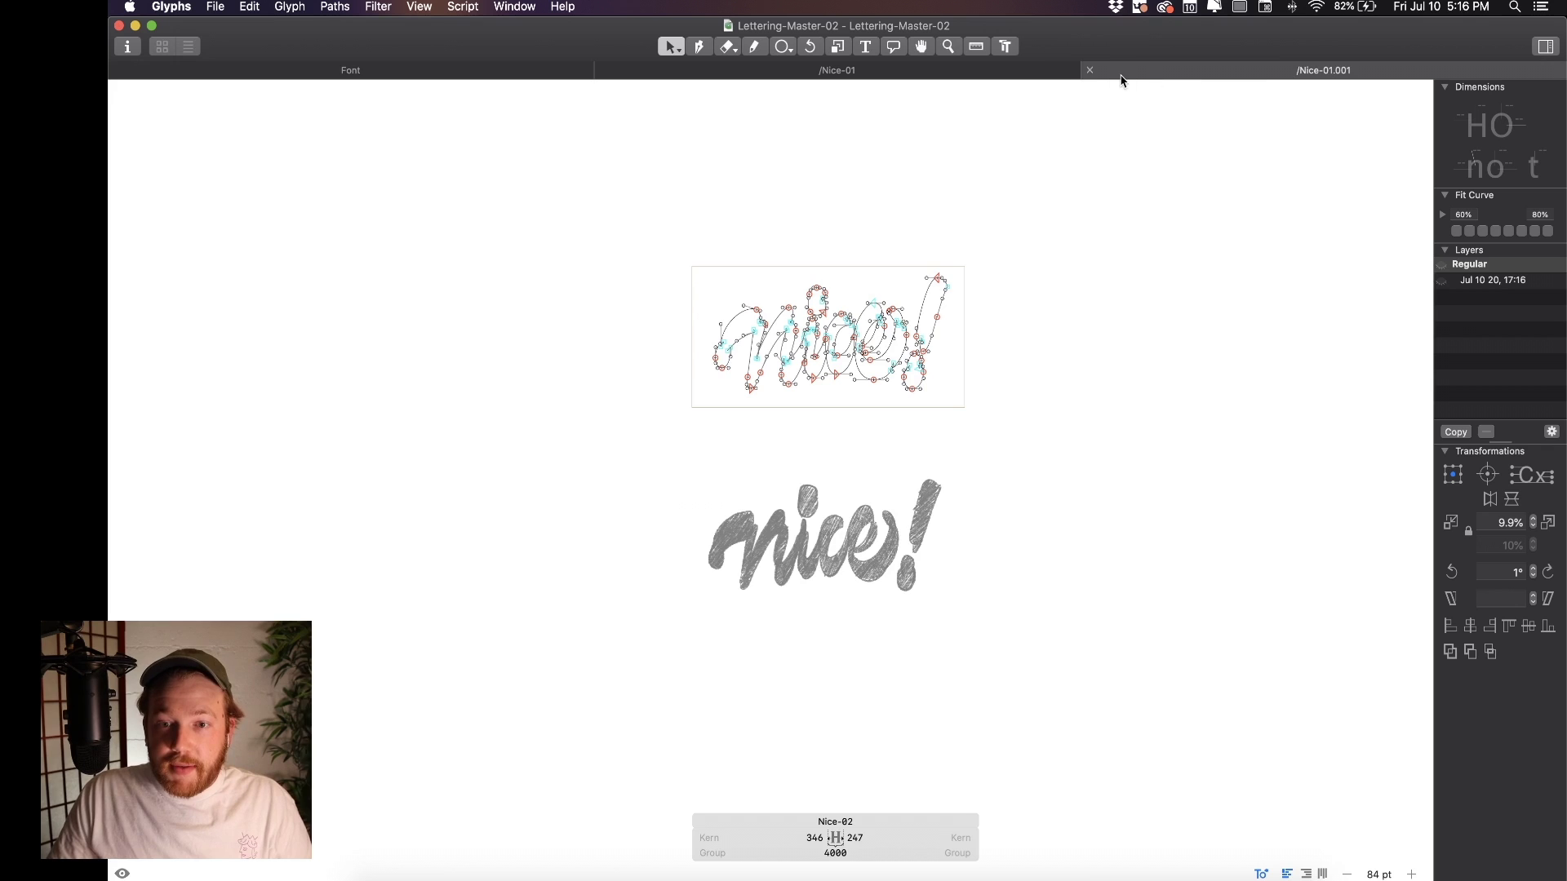
pyautogui.click(1089, 70)
pyautogui.click(844, 71)
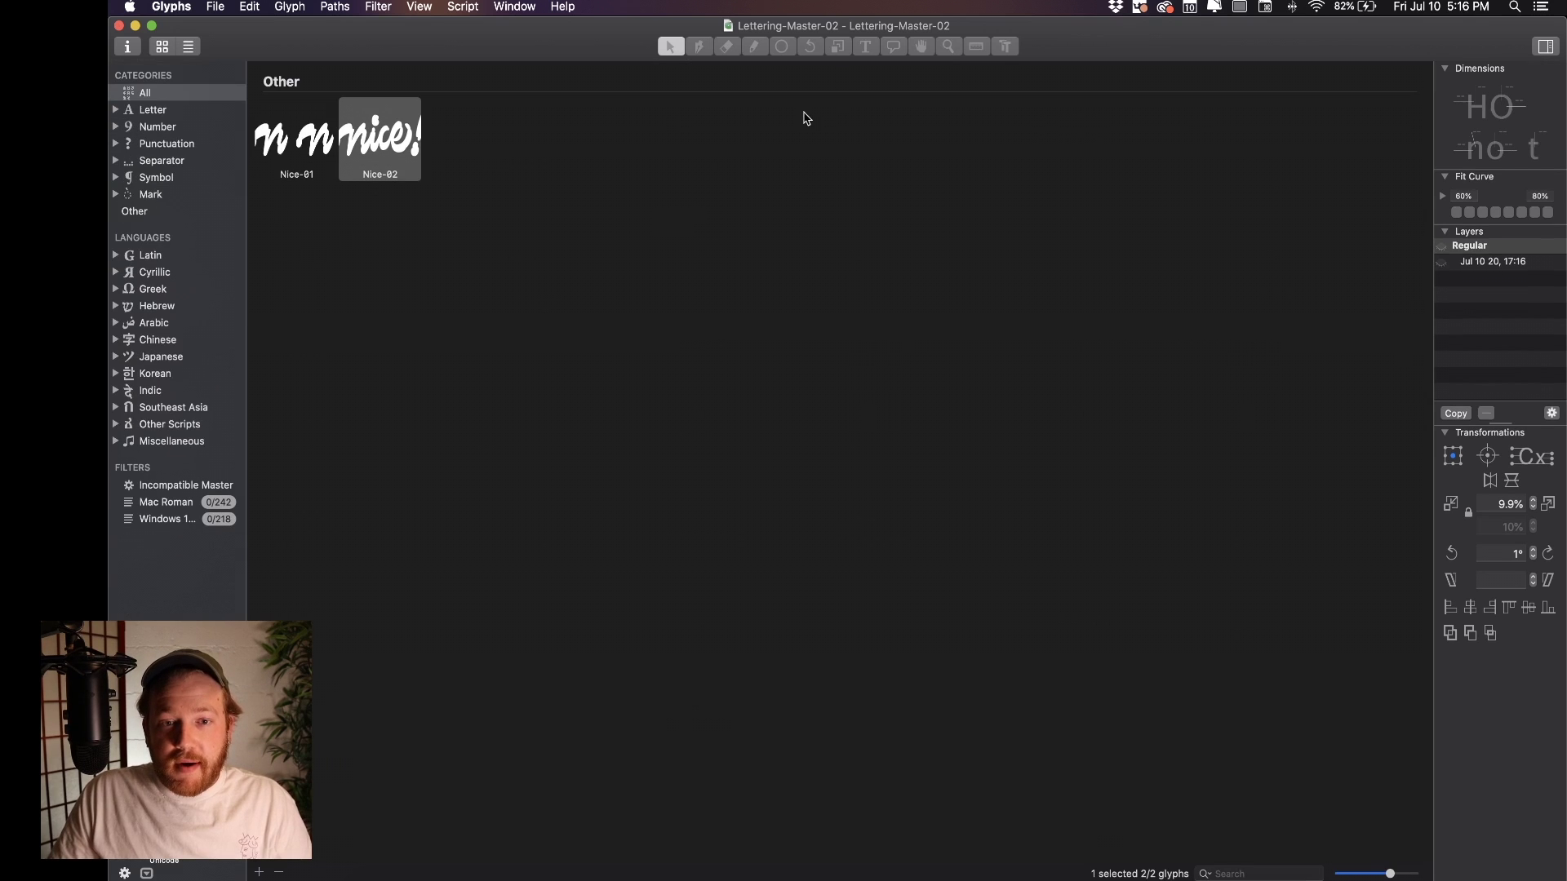
pyautogui.doubleClick(390, 135)
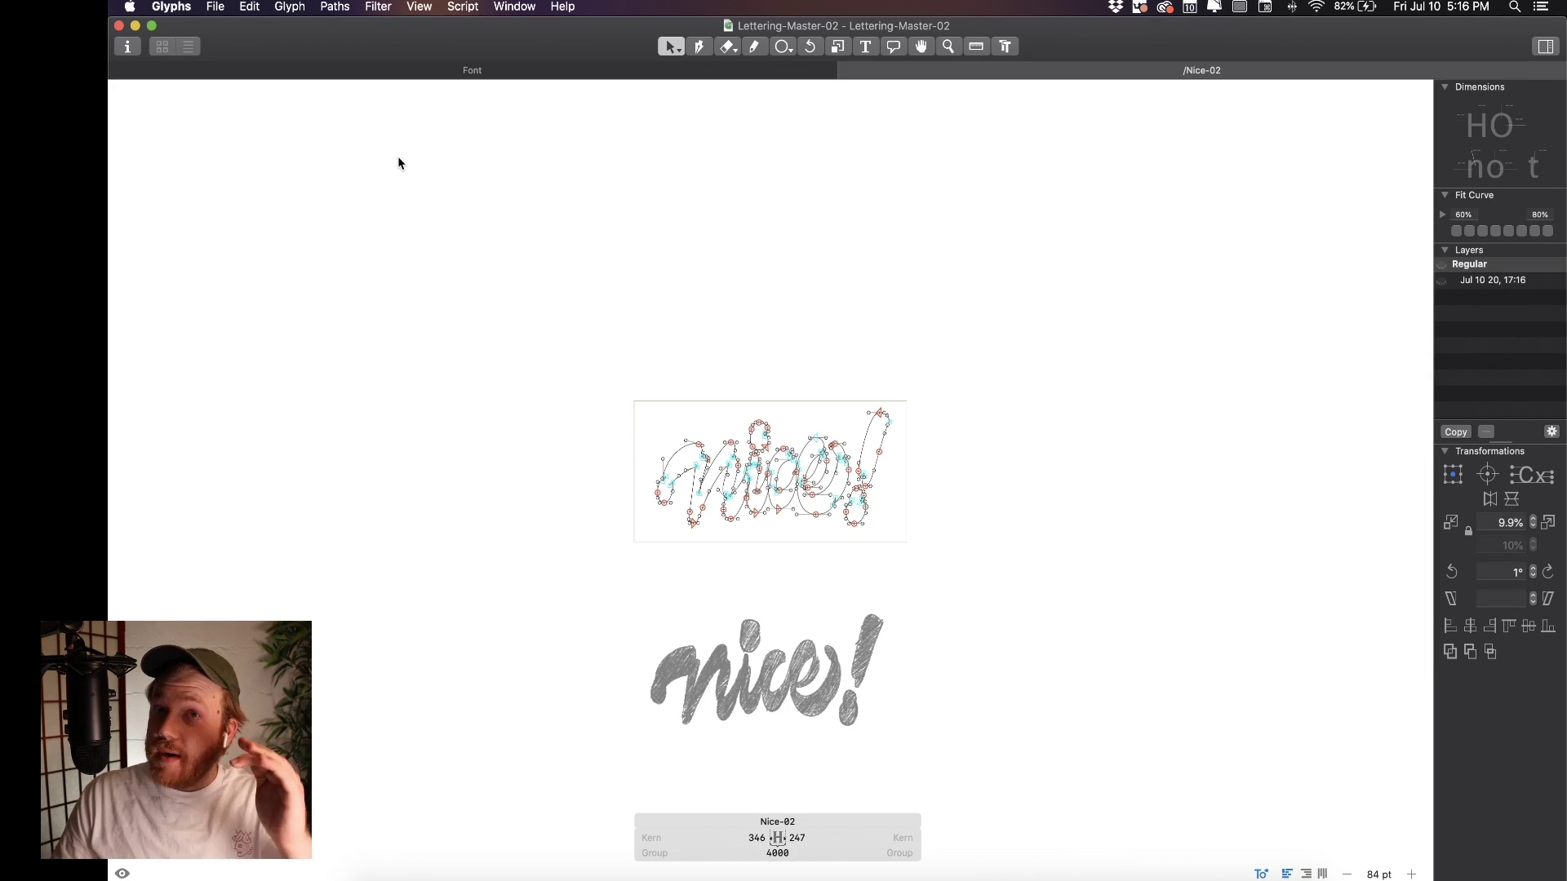
# Examine the filled letterforms and overlaps in Nice-02 from the n through the exclamation mark
pyautogui.scroll(5, 692, 496)
pyautogui.press('space')
pyautogui.moveTo(692, 462); pyautogui.dragTo(705, 372)
pyautogui.moveTo(811, 385); pyautogui.dragTo(399, 344)
pyautogui.scroll(3, 595, 368)
pyautogui.scroll(2, 412, 326)
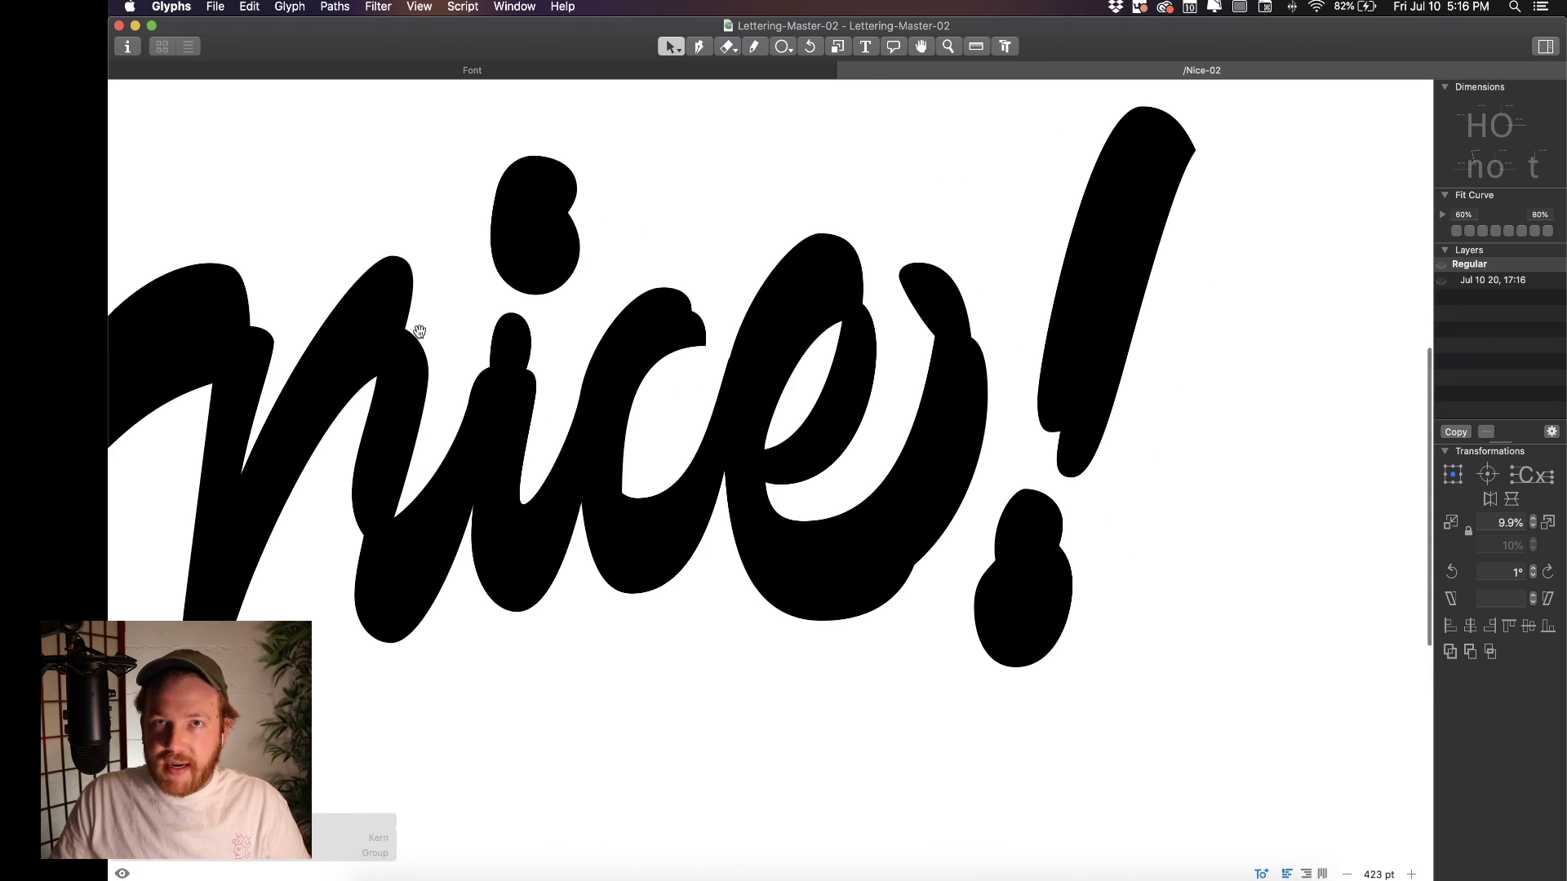
pyautogui.scroll(-5, 542, 297)
pyautogui.scroll(6, 548, 300)
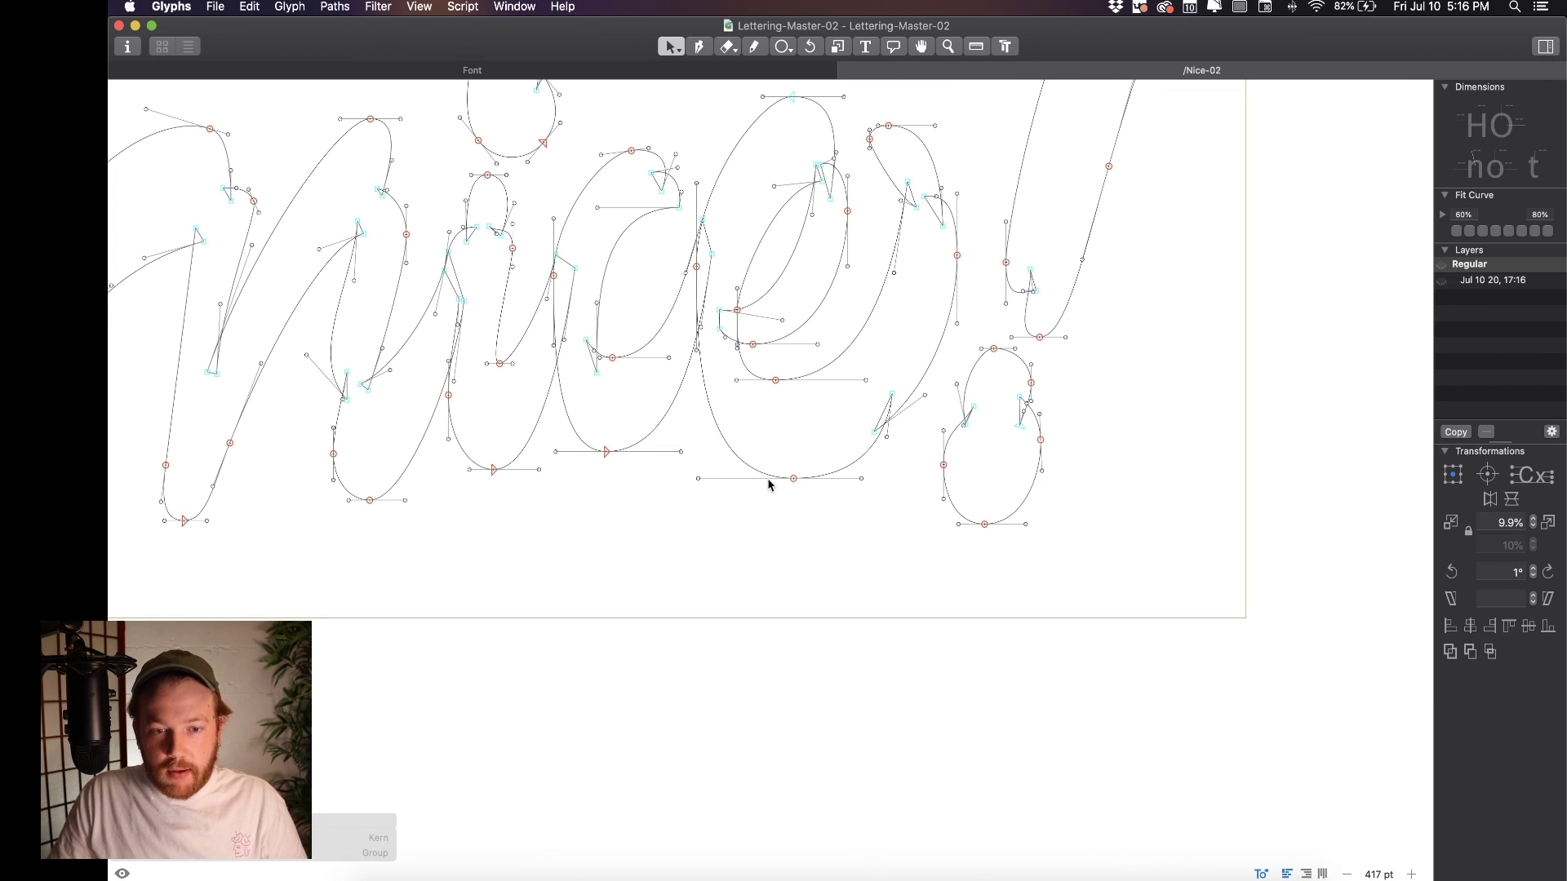
# Try moving the e's bottom node to Y 558 and bulging the exclamation dot out to X 2965, and undo both changes
pyautogui.moveTo(791, 481); pyautogui.dragTo(793, 424)
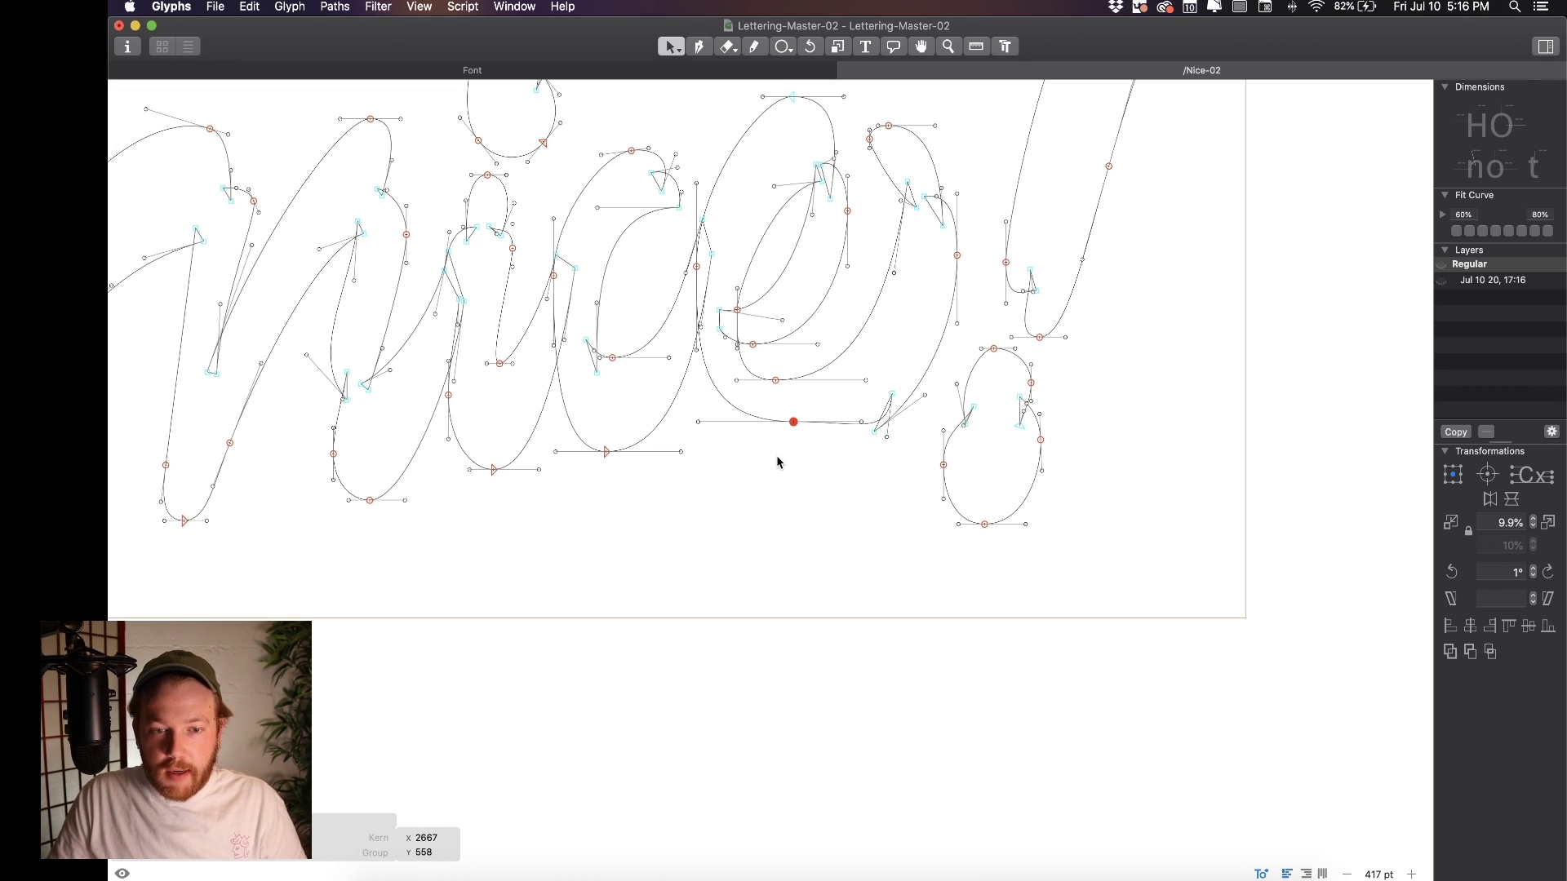
pyautogui.press('super+z')
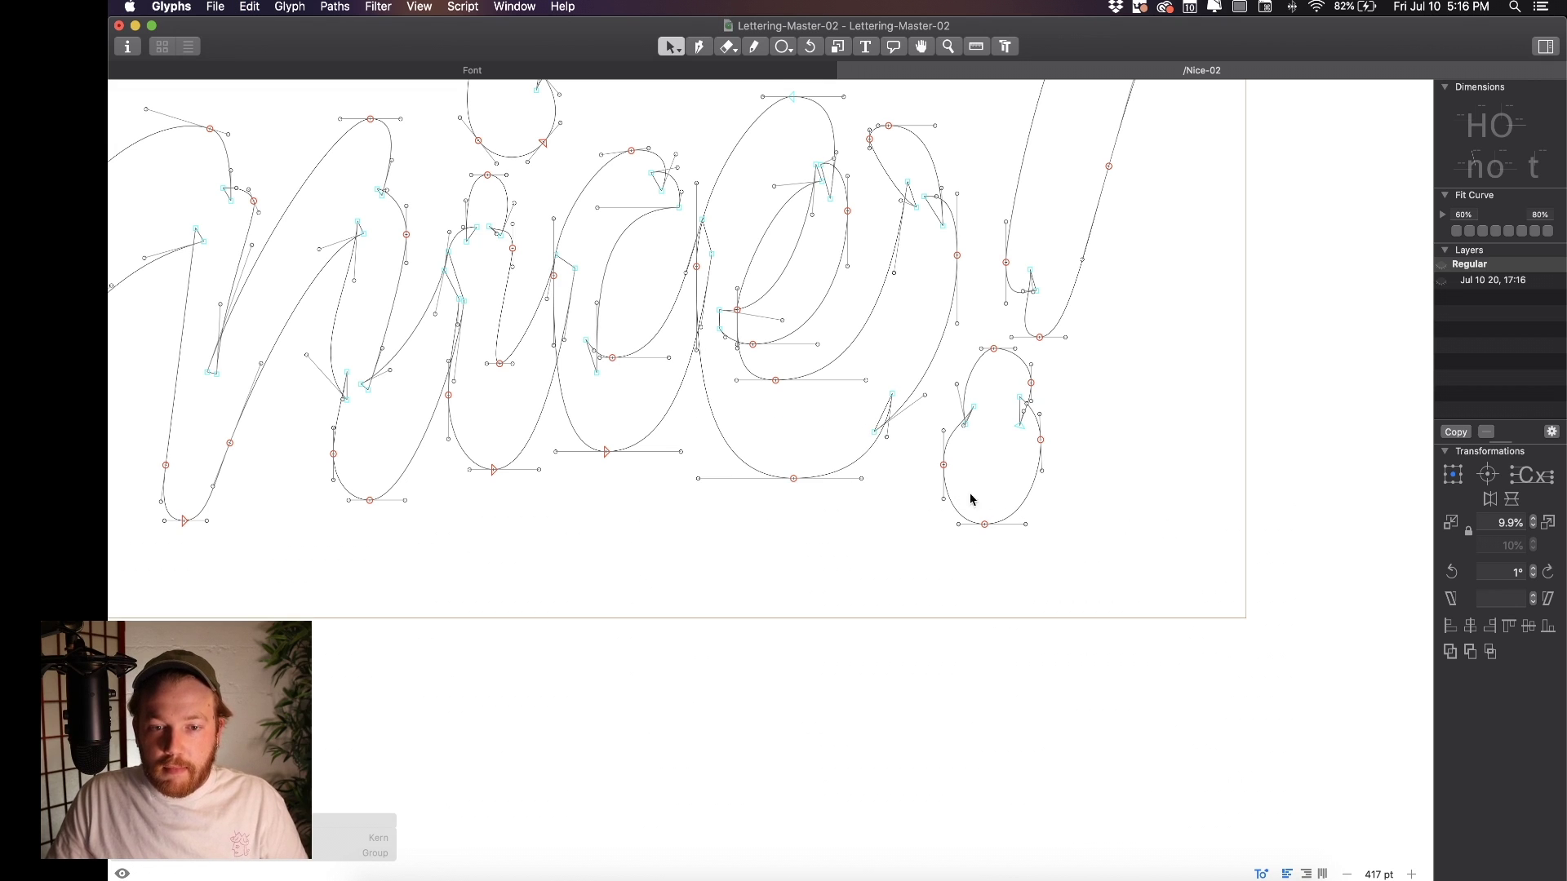
pyautogui.moveTo(947, 470); pyautogui.dragTo(897, 471)
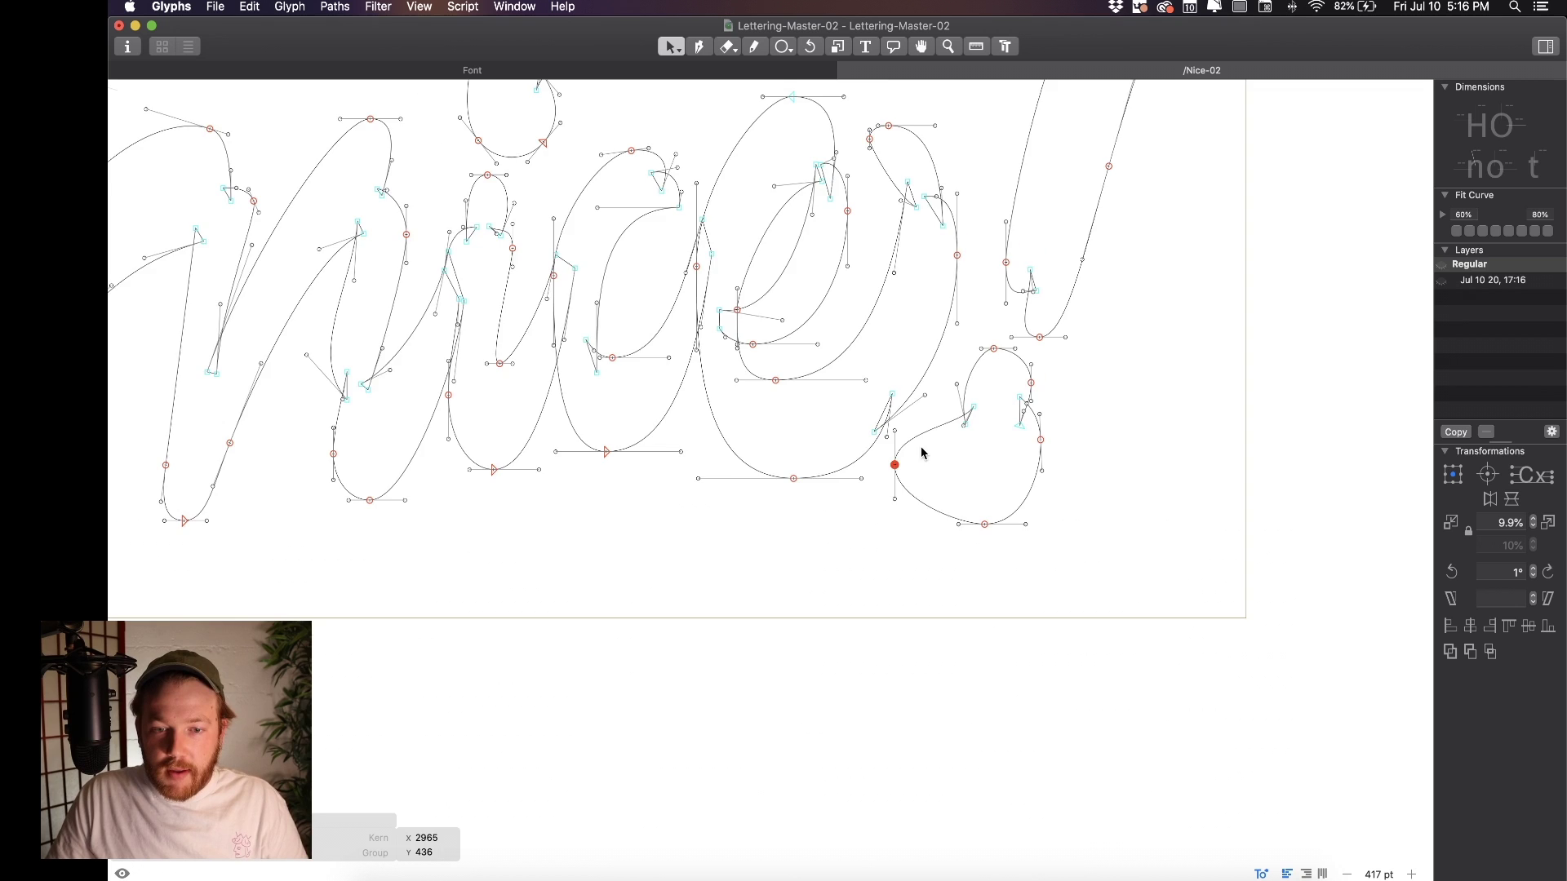
pyautogui.scroll(3, 922, 453)
pyautogui.moveTo(990, 388); pyautogui.dragTo(934, 387)
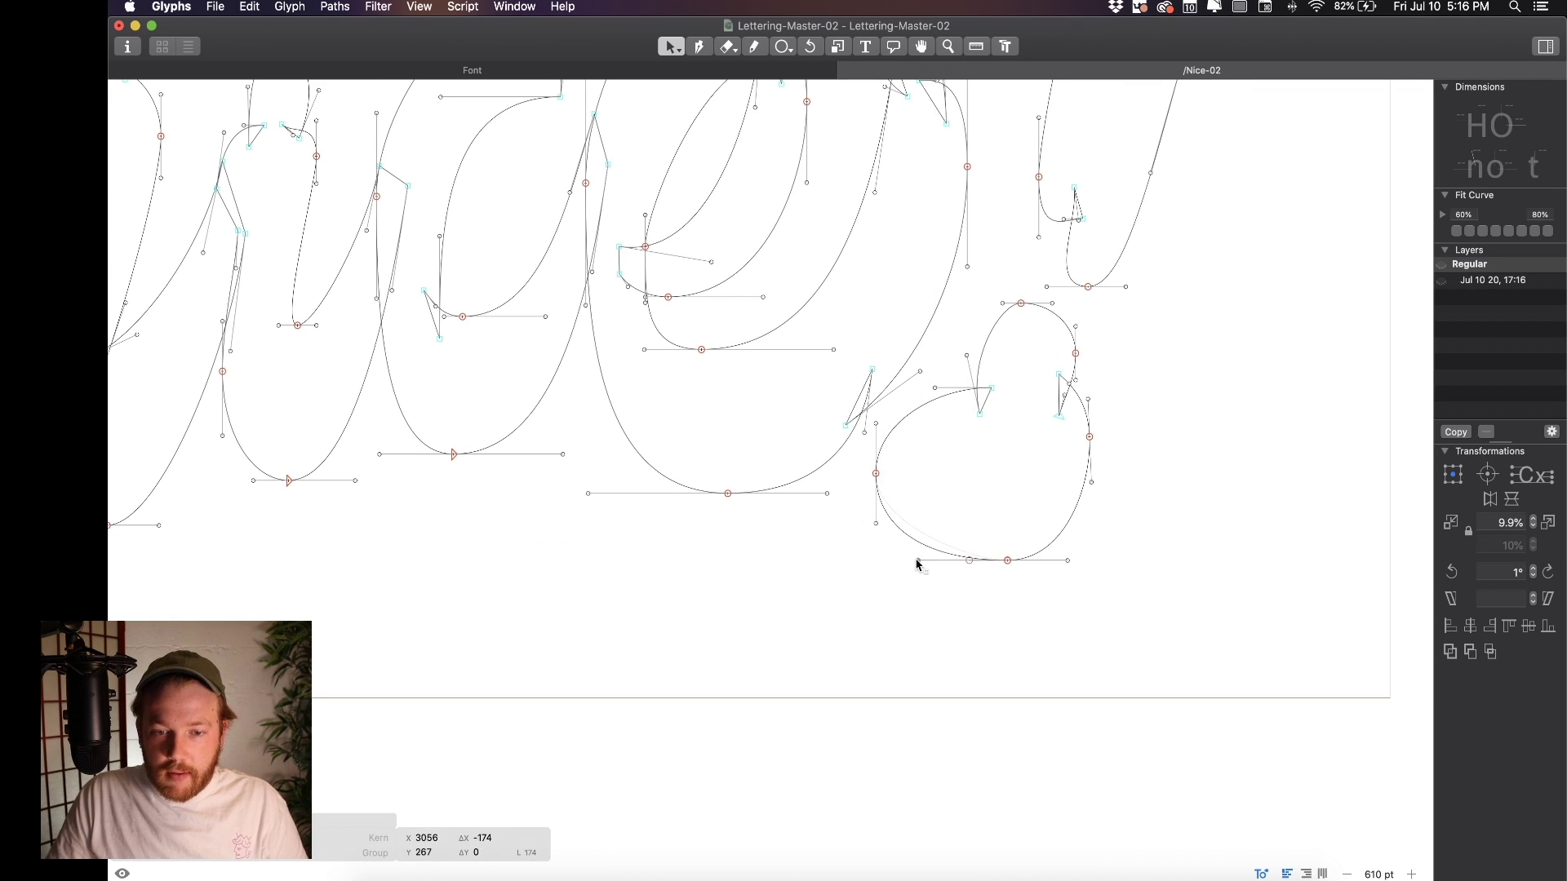
pyautogui.scroll(6, 1063, 518)
pyautogui.press('super+z')
pyautogui.press('super+z')
pyautogui.press('super+z')
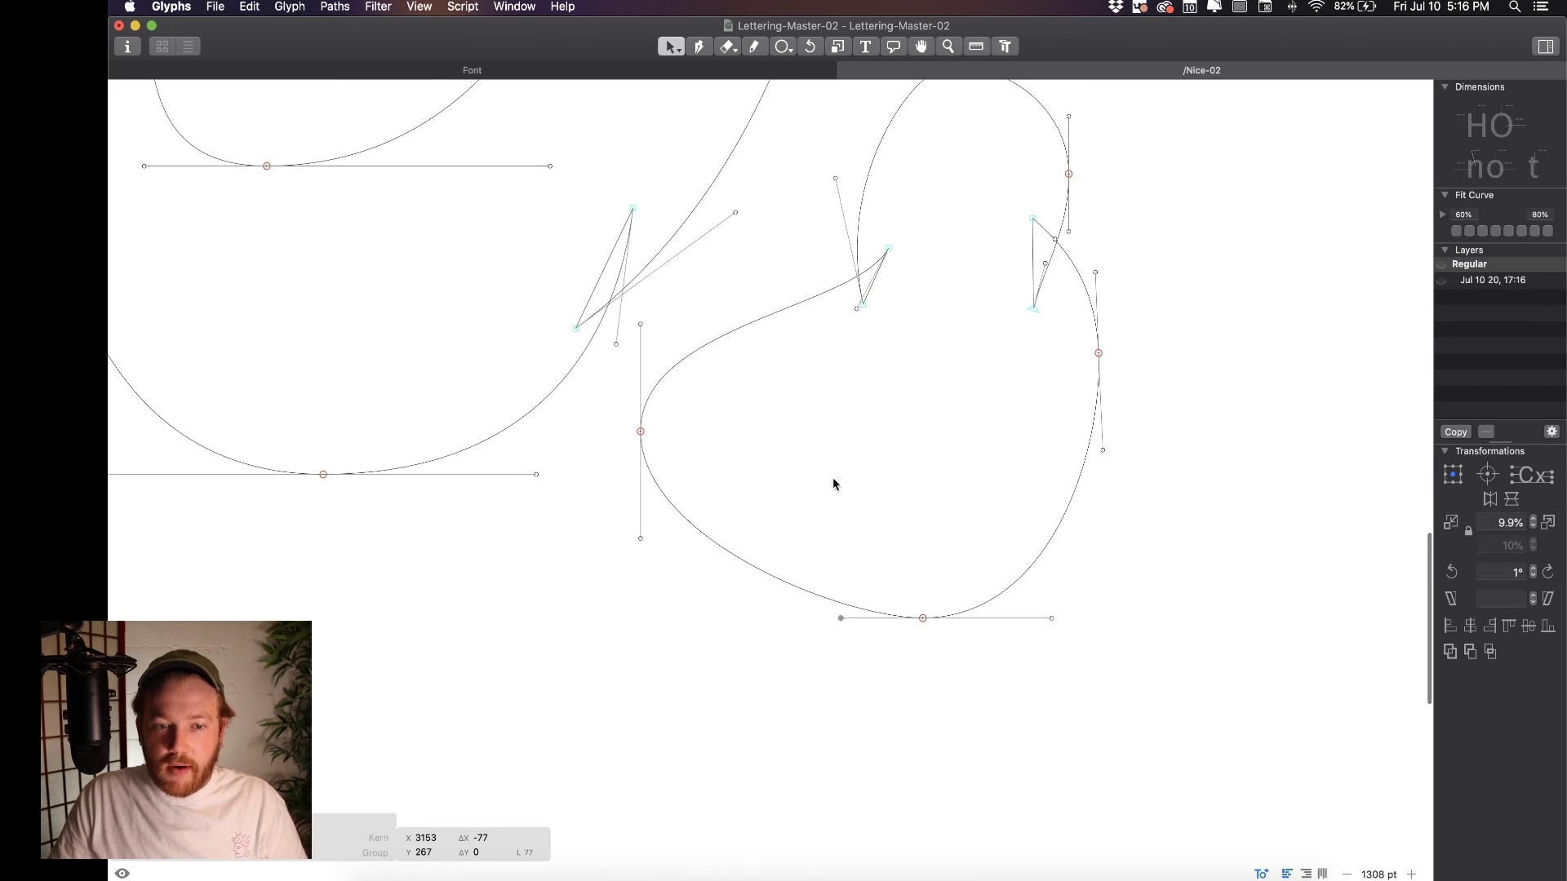
# Review the overall shape, weight and spacing of the Nice-02 lettering in filled and outline views
pyautogui.press('space')
pyautogui.moveTo(985, 482); pyautogui.dragTo(1118, 449)
pyautogui.scroll(-8, 1035, 448)
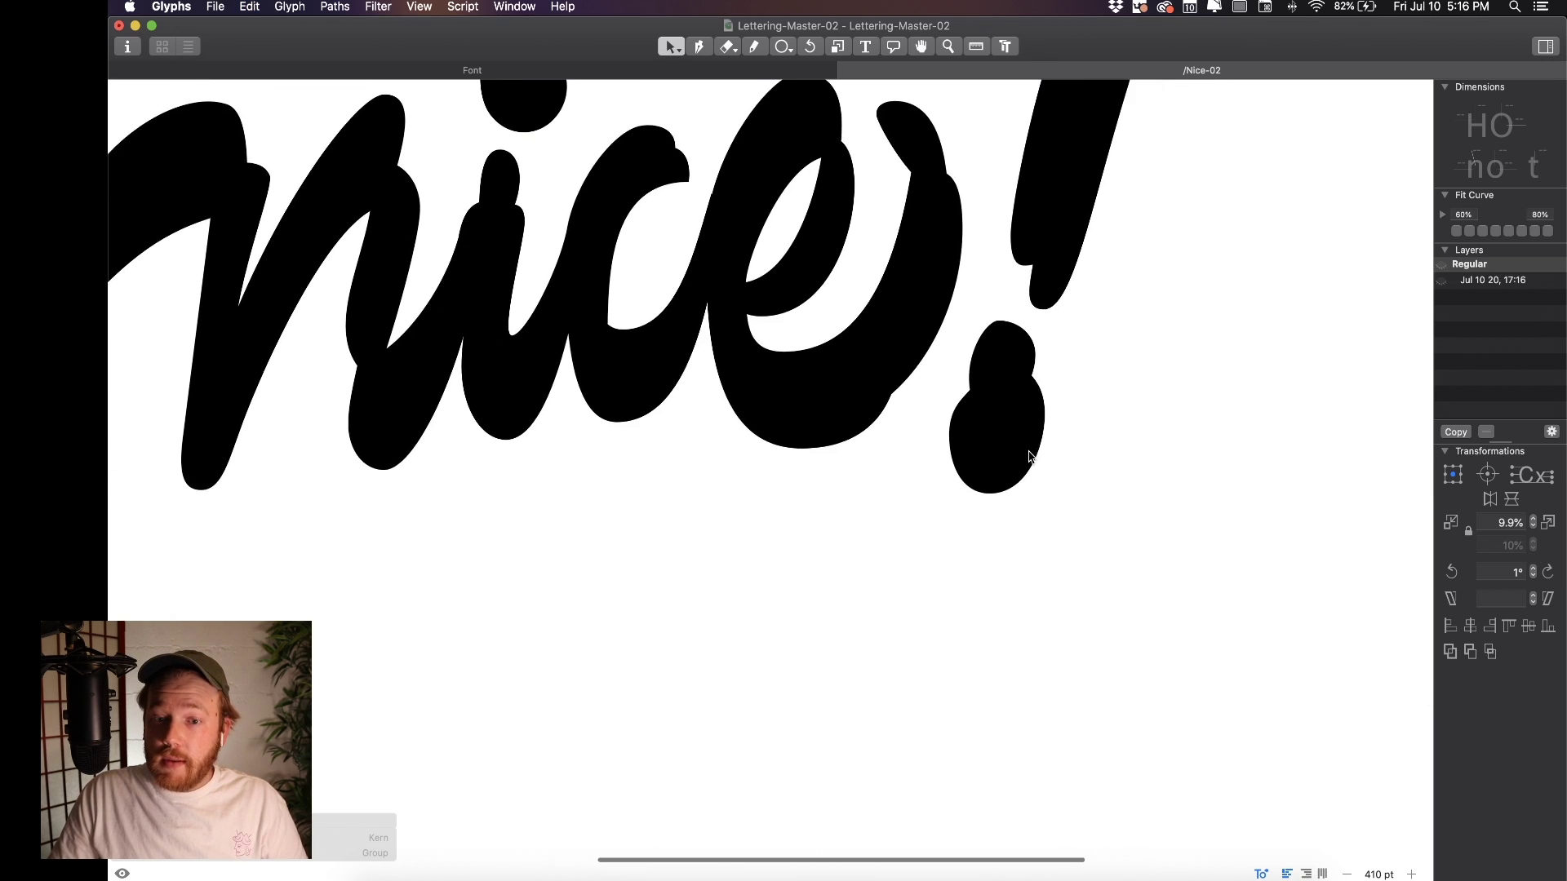
pyautogui.press('space')
pyautogui.moveTo(1187, 468); pyautogui.dragTo(1273, 470)
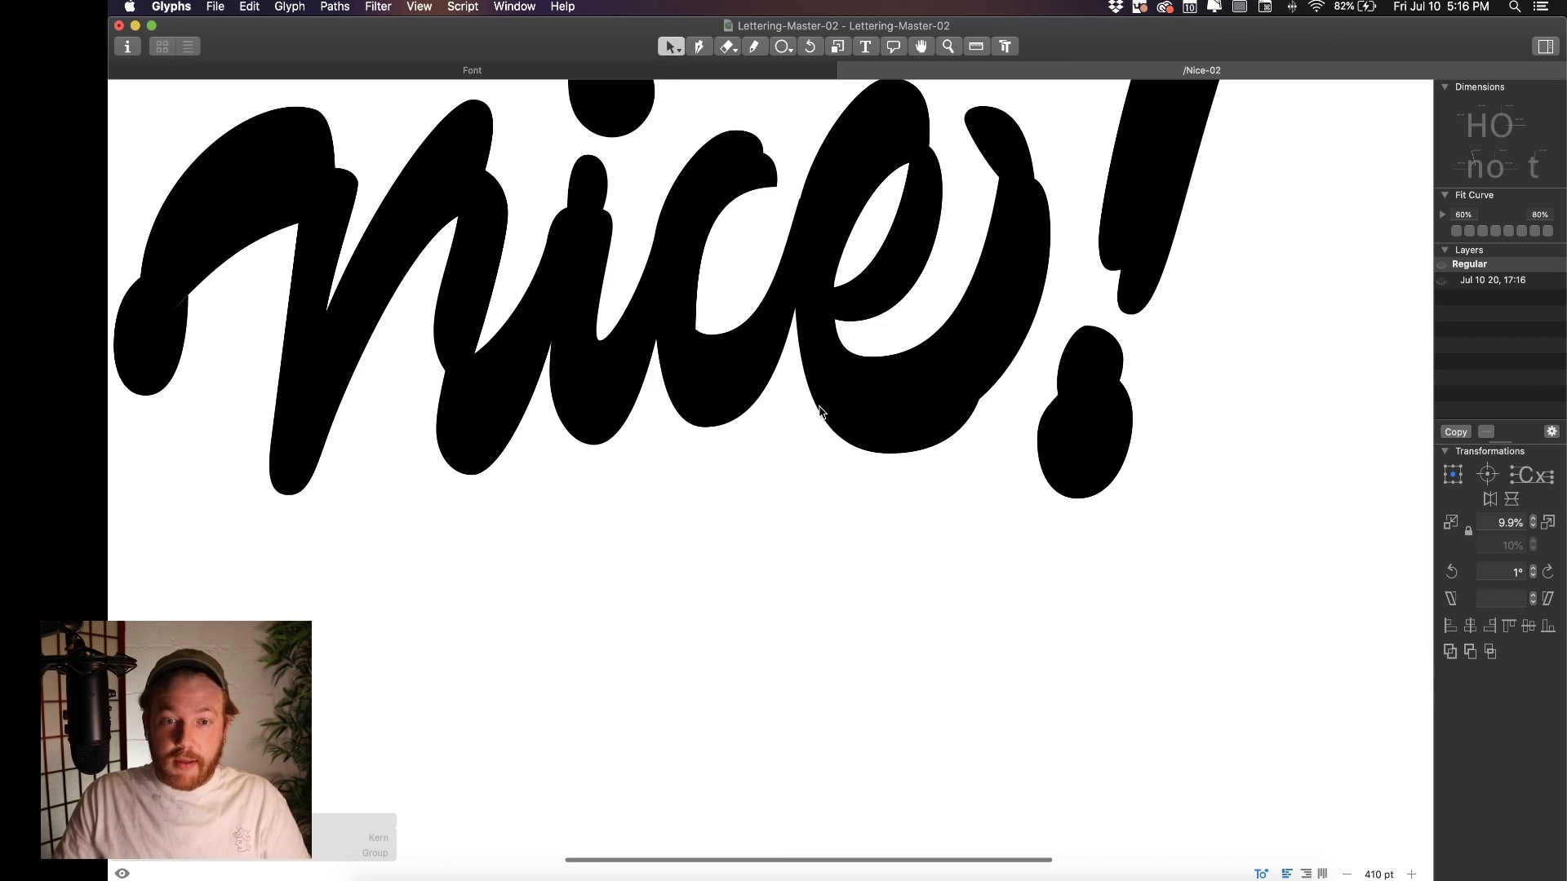
pyautogui.scroll(-7, 822, 408)
pyautogui.scroll(6, 759, 391)
pyautogui.moveTo(758, 389); pyautogui.dragTo(558, 331)
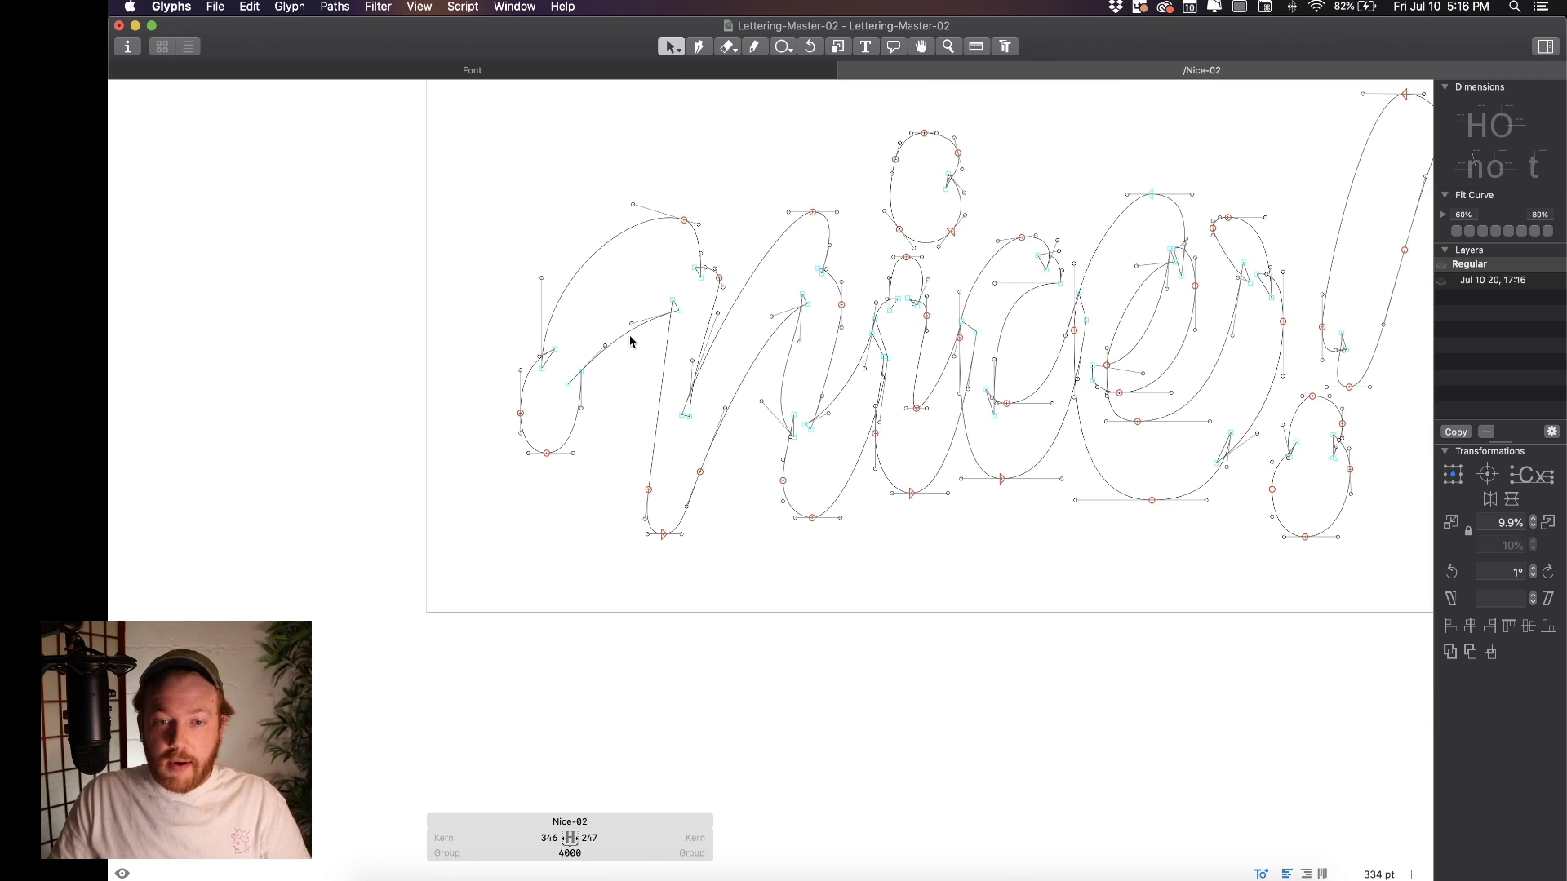
pyautogui.press('space')
pyautogui.hscroll(2, 1039, 393)
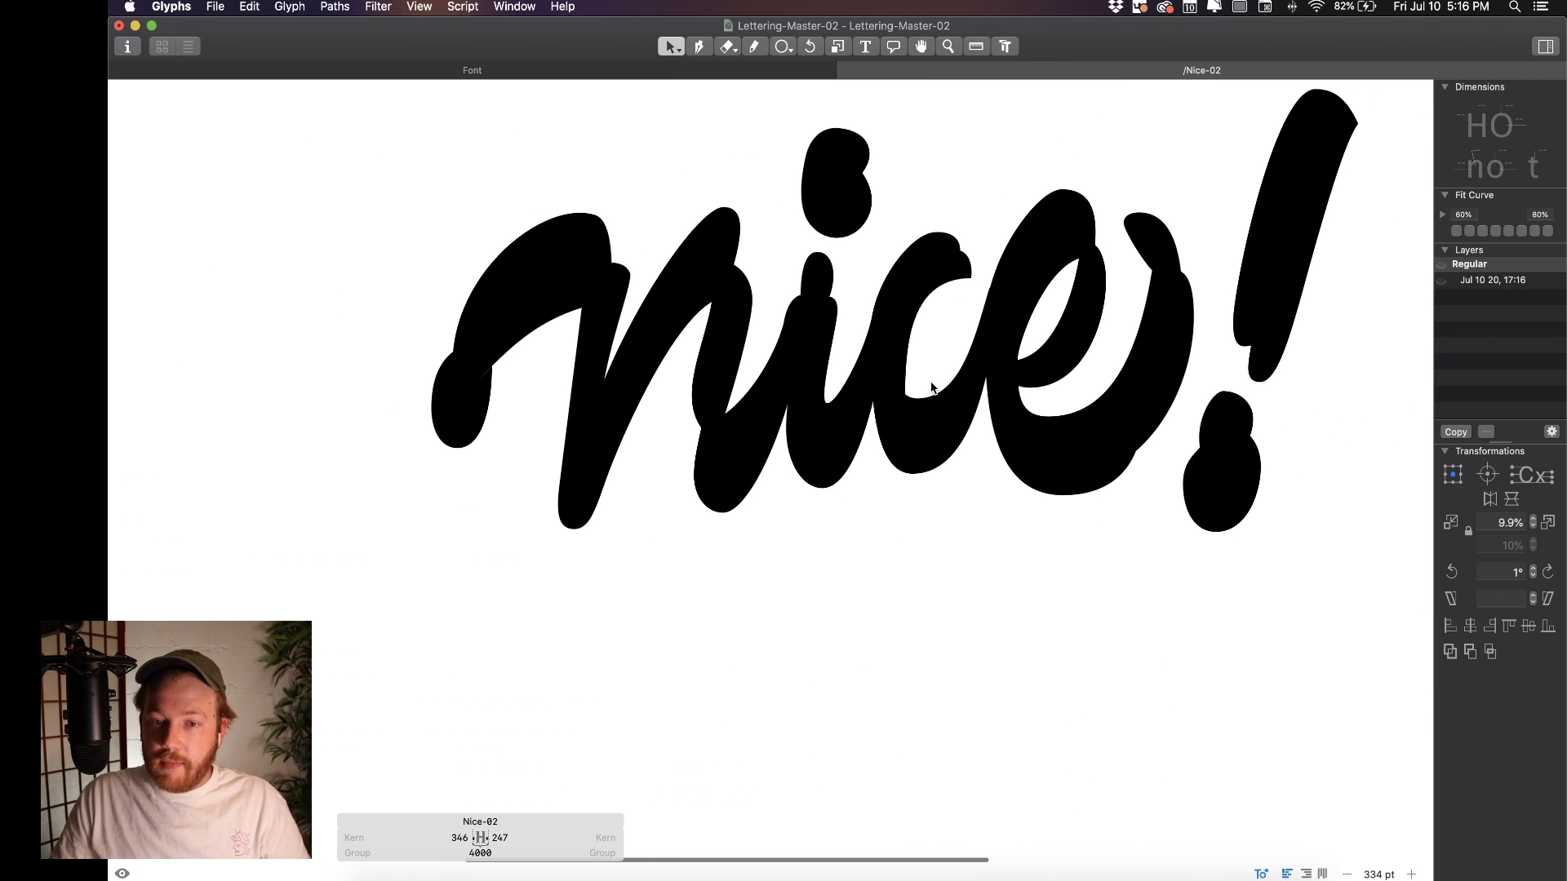
pyautogui.hscroll(2, 1108, 338)
pyautogui.scroll(3, 944, 294)
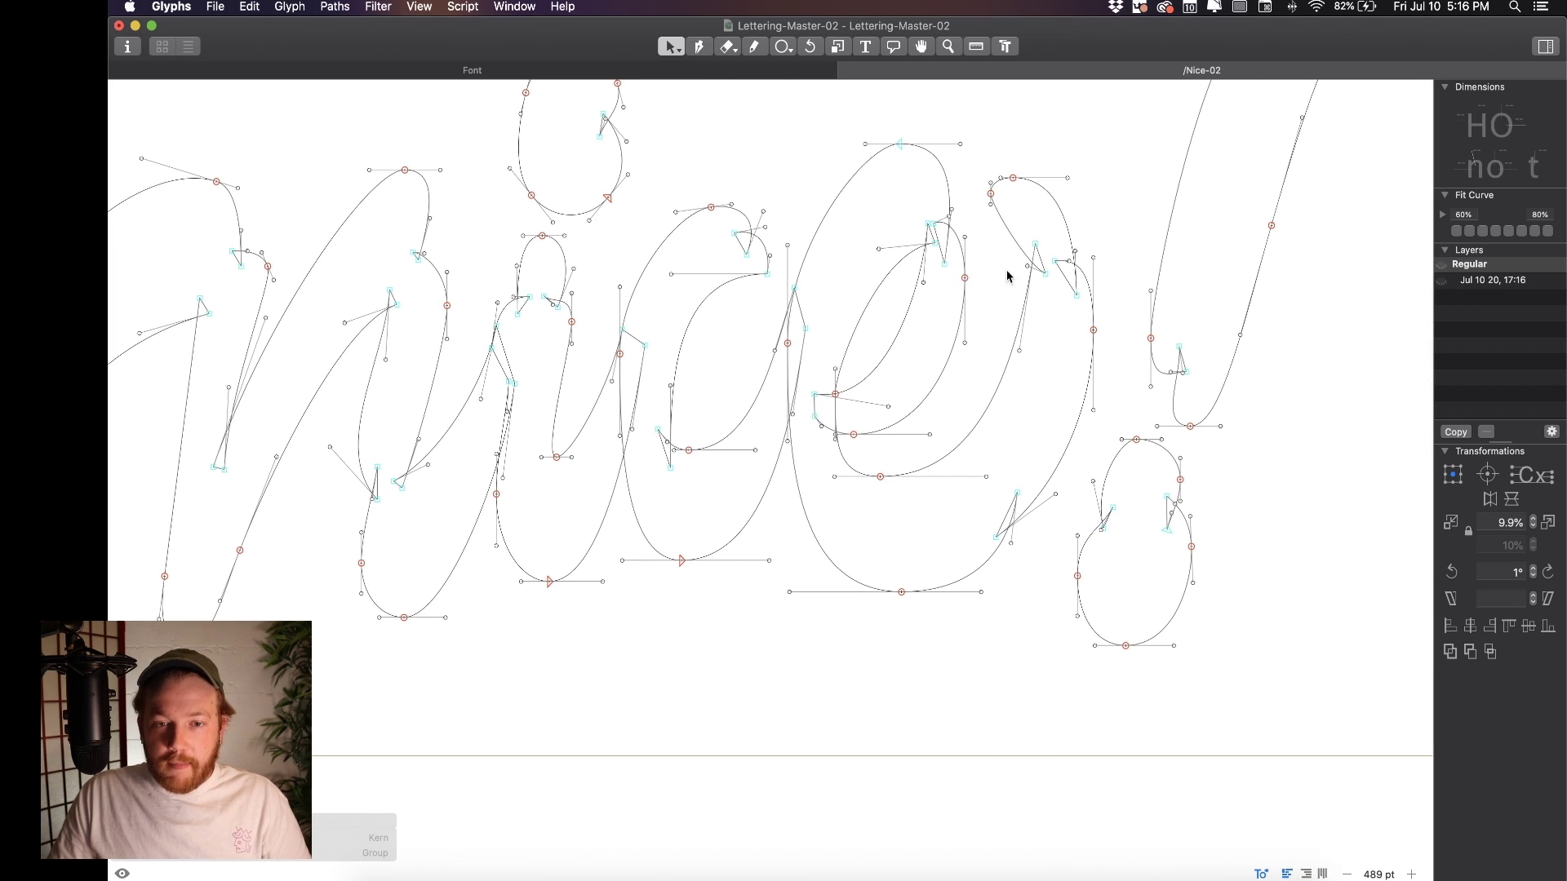
pyautogui.press('space')
pyautogui.moveTo(992, 271); pyautogui.dragTo(892, 280)
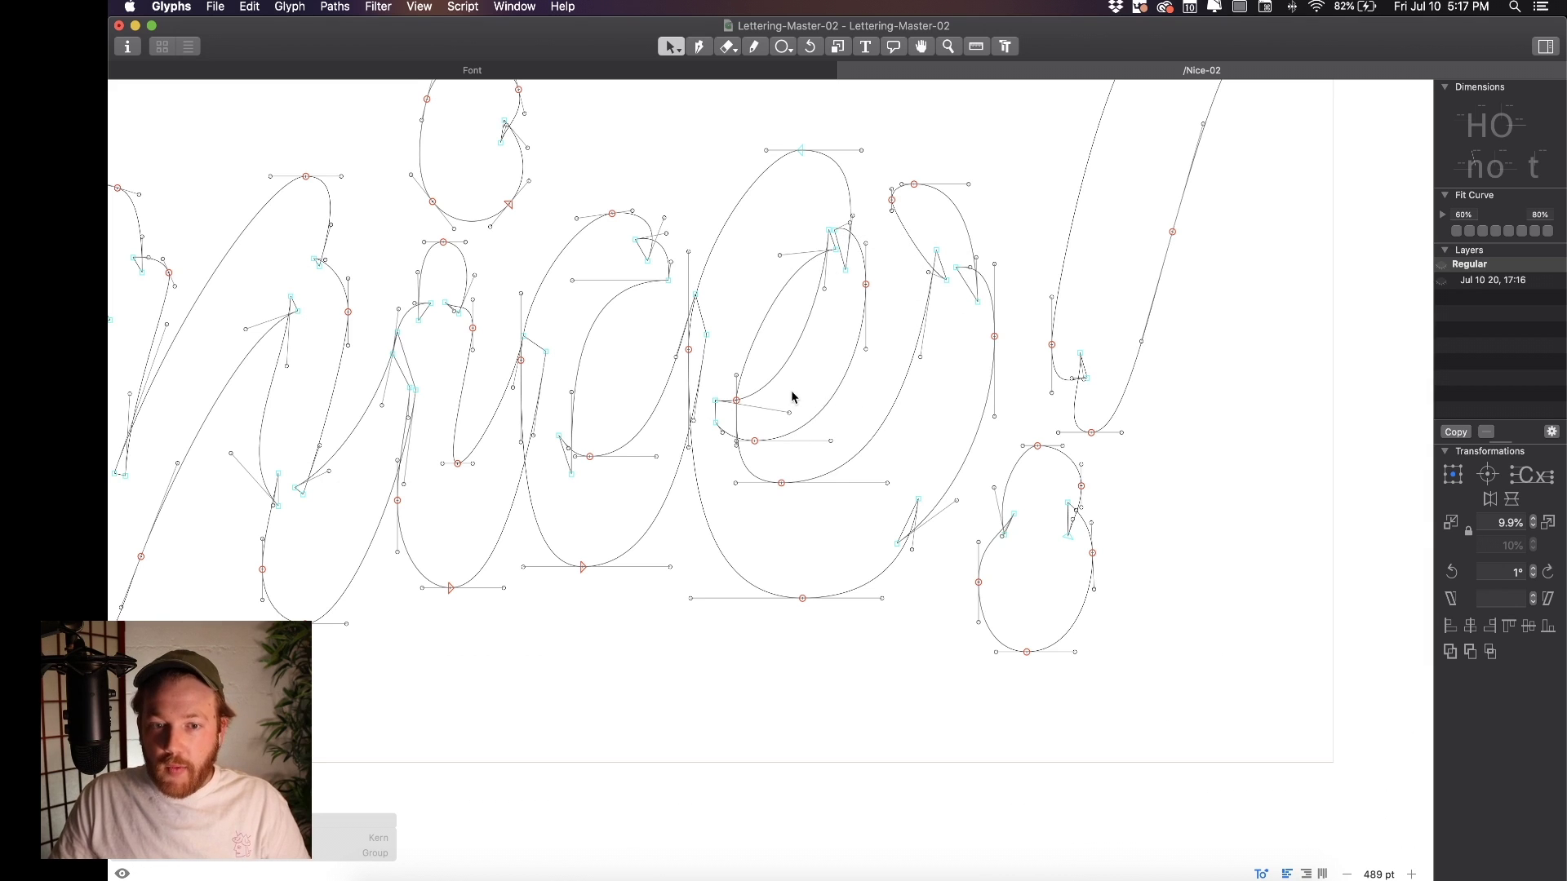
# Set the handle at the overlap corner atop the e's inner loop to X 2791, Y 1314, checking the filled shape
pyautogui.moveTo(866, 286); pyautogui.dragTo(763, 238)
pyautogui.press('space')
pyautogui.keyDown('super'); pyautogui.click(860, 320); pyautogui.keyUp('super')
pyautogui.press('space')
pyautogui.moveTo(887, 506); pyautogui.dragTo(934, 391)
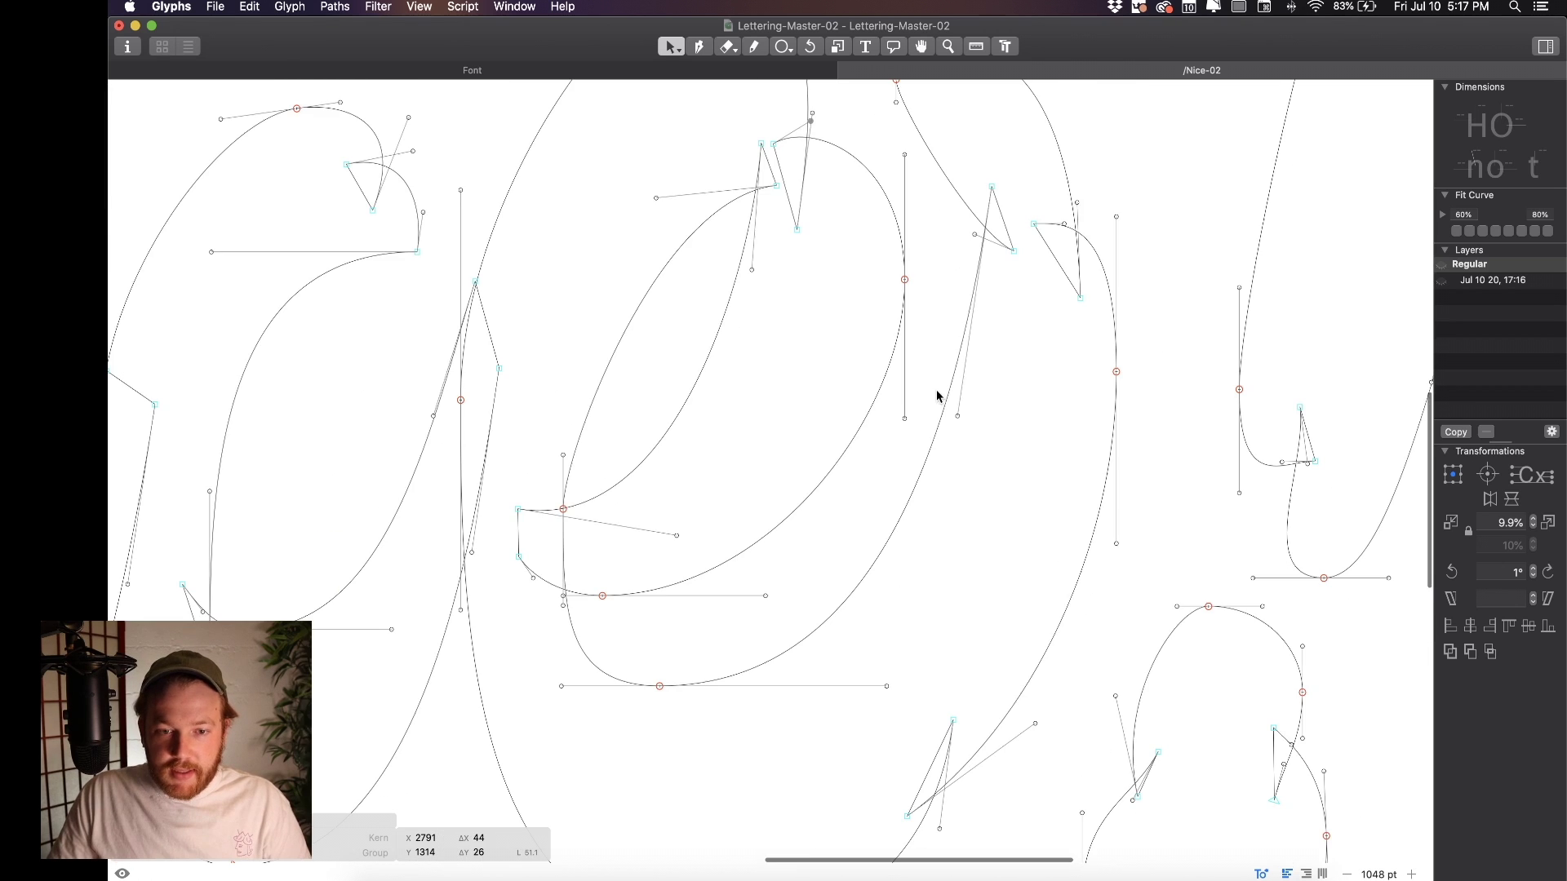
# Try extending the bottom handle of the e's inner loop to X 2786, Y 778, and undo the recent loop edits
pyautogui.moveTo(765, 596); pyautogui.dragTo(634, 537)
pyautogui.press('space')
pyautogui.scroll(-5, 685, 536)
pyautogui.scroll(2, 569, 453)
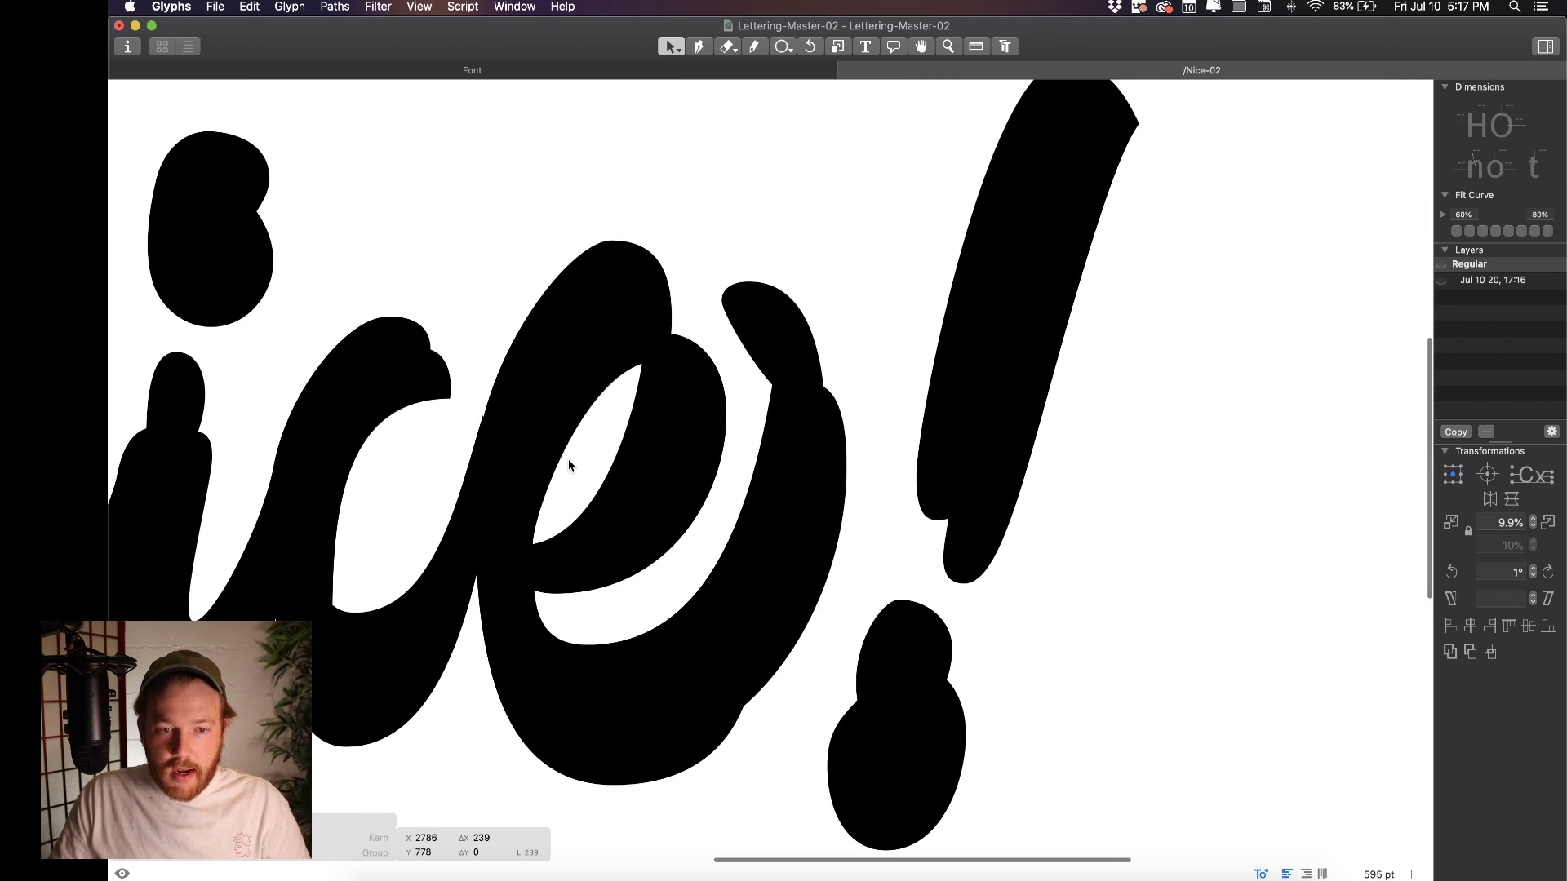
pyautogui.press('super+z')
pyautogui.press('super+z')
pyautogui.press('super+z')
pyautogui.press('super+z')
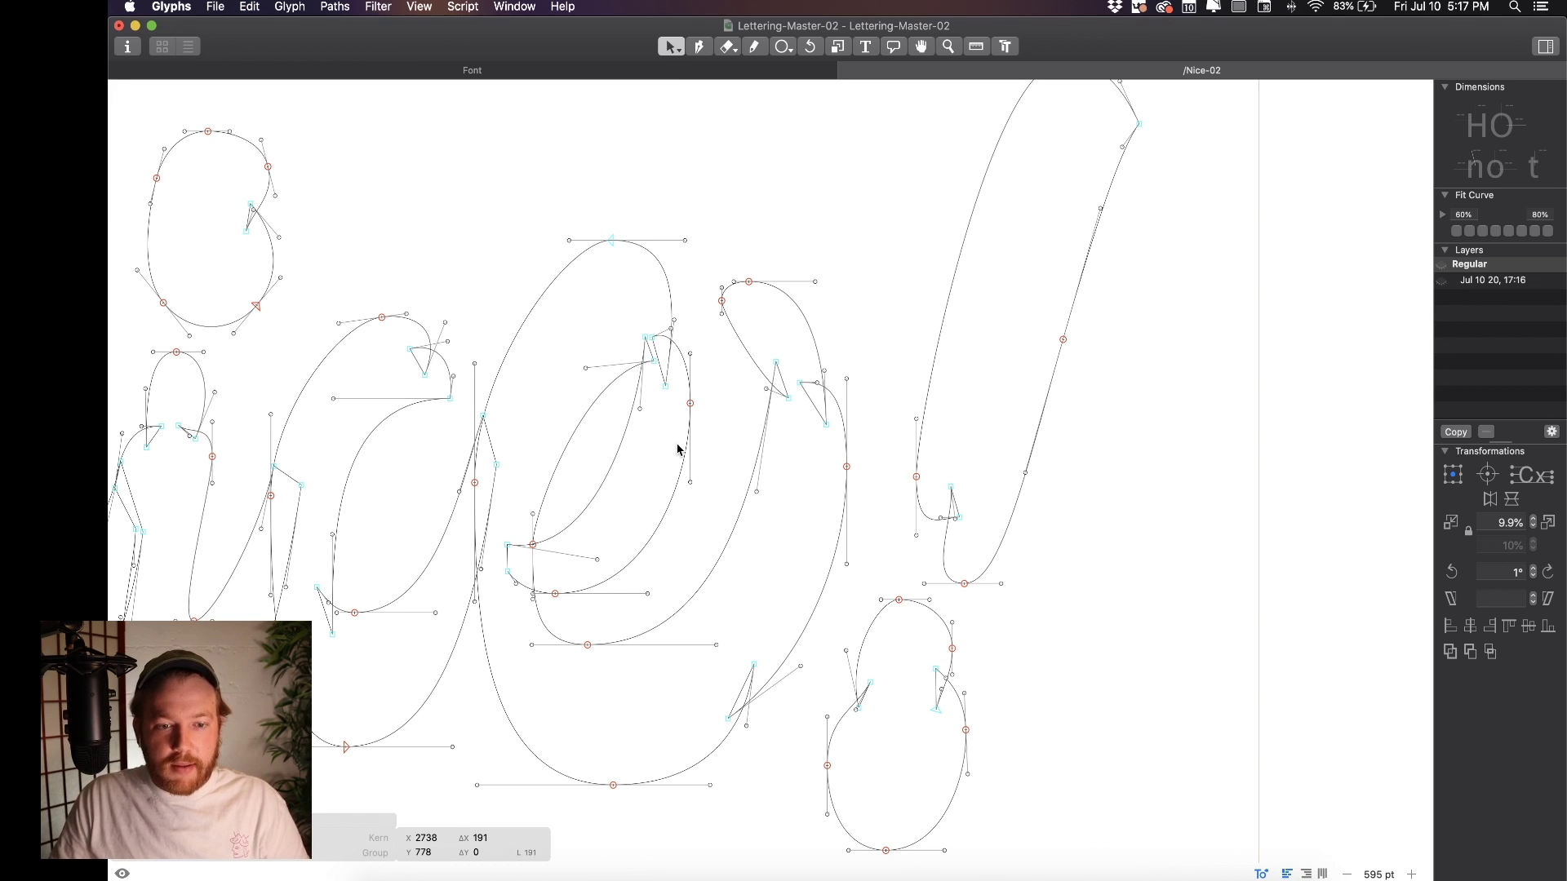
pyautogui.click(677, 445)
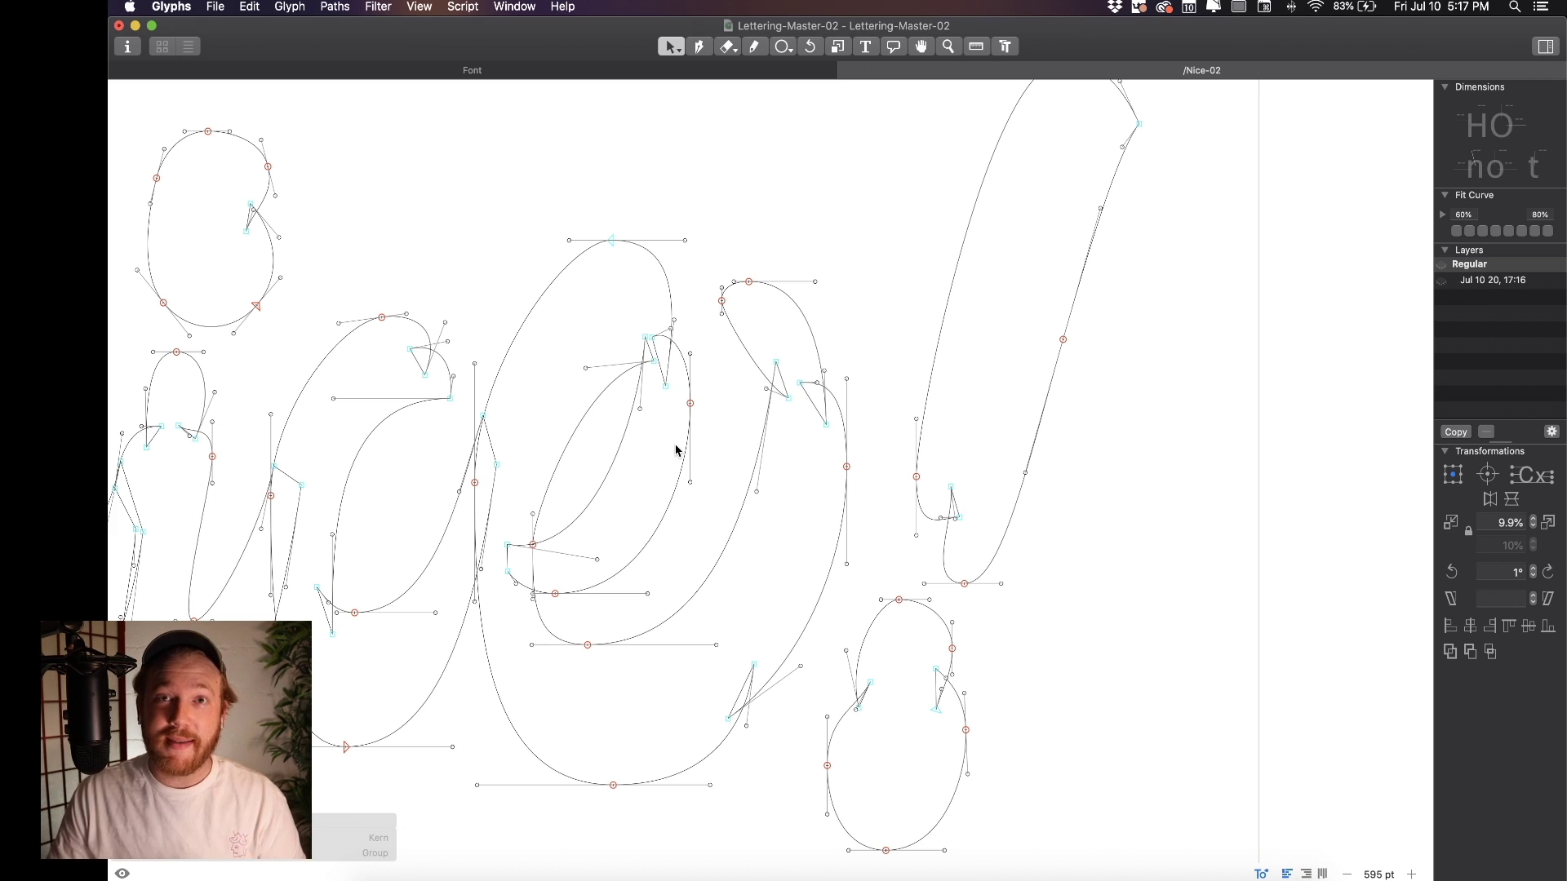
# Push the rightmost node of the e's inner loop outward to X 2893, Y 1108, checking the filled shape
pyautogui.click(690, 404)
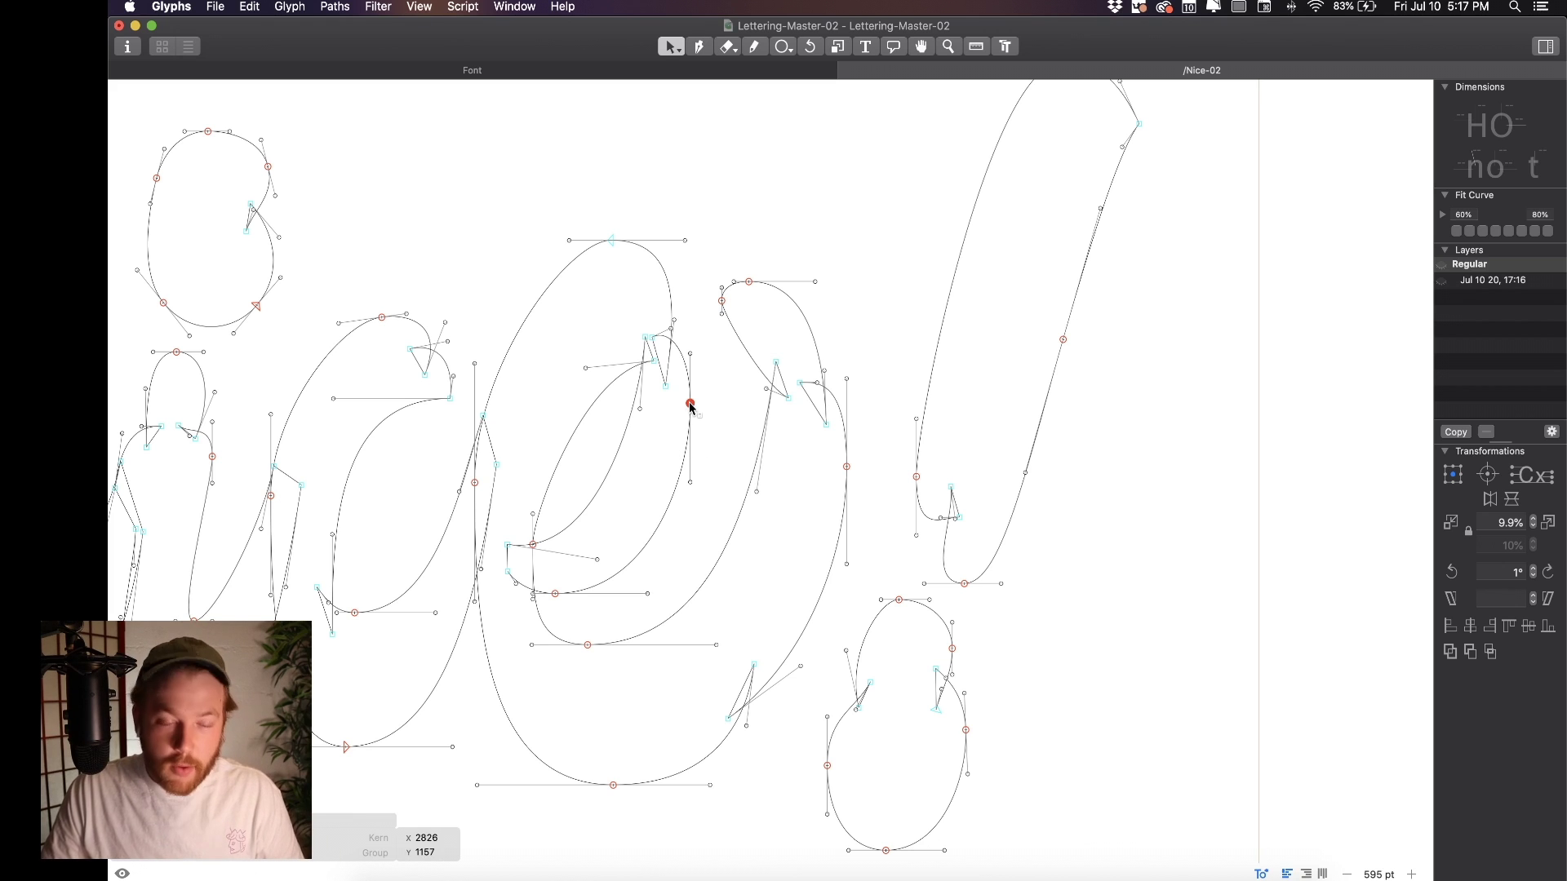
pyautogui.moveTo(690, 404)
pyautogui.mouseDown()
pyautogui.moveTo(737, 423)
pyautogui.moveTo(709, 428)
pyautogui.mouseUp()
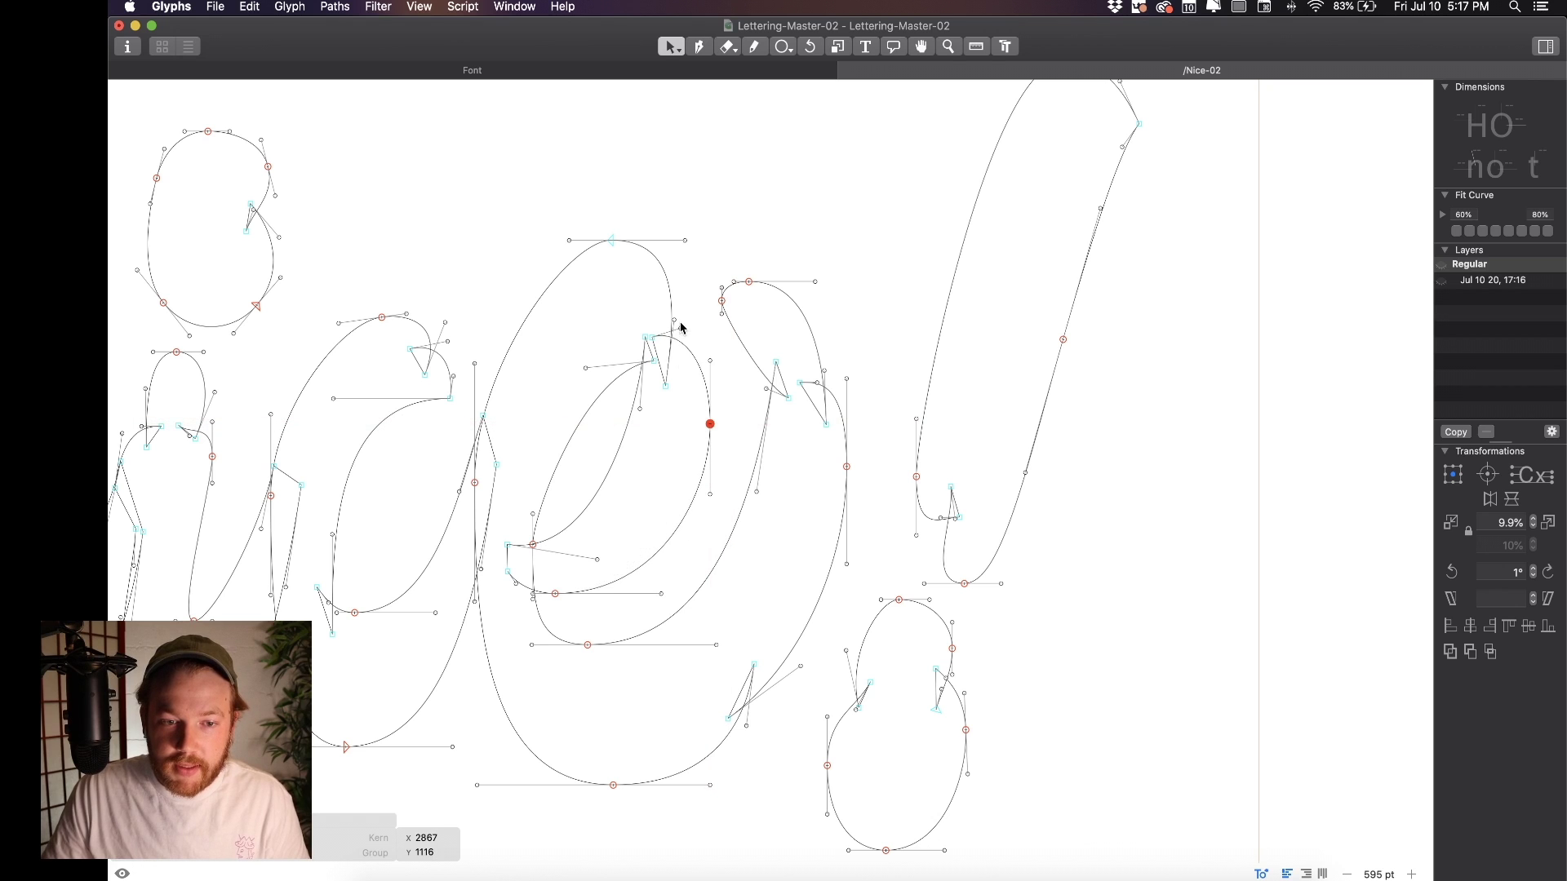
pyautogui.moveTo(710, 424); pyautogui.dragTo(571, 459)
pyautogui.press('space')
pyautogui.scroll(-5, 469, 450)
pyautogui.scroll(5, 464, 462)
pyautogui.press('space')
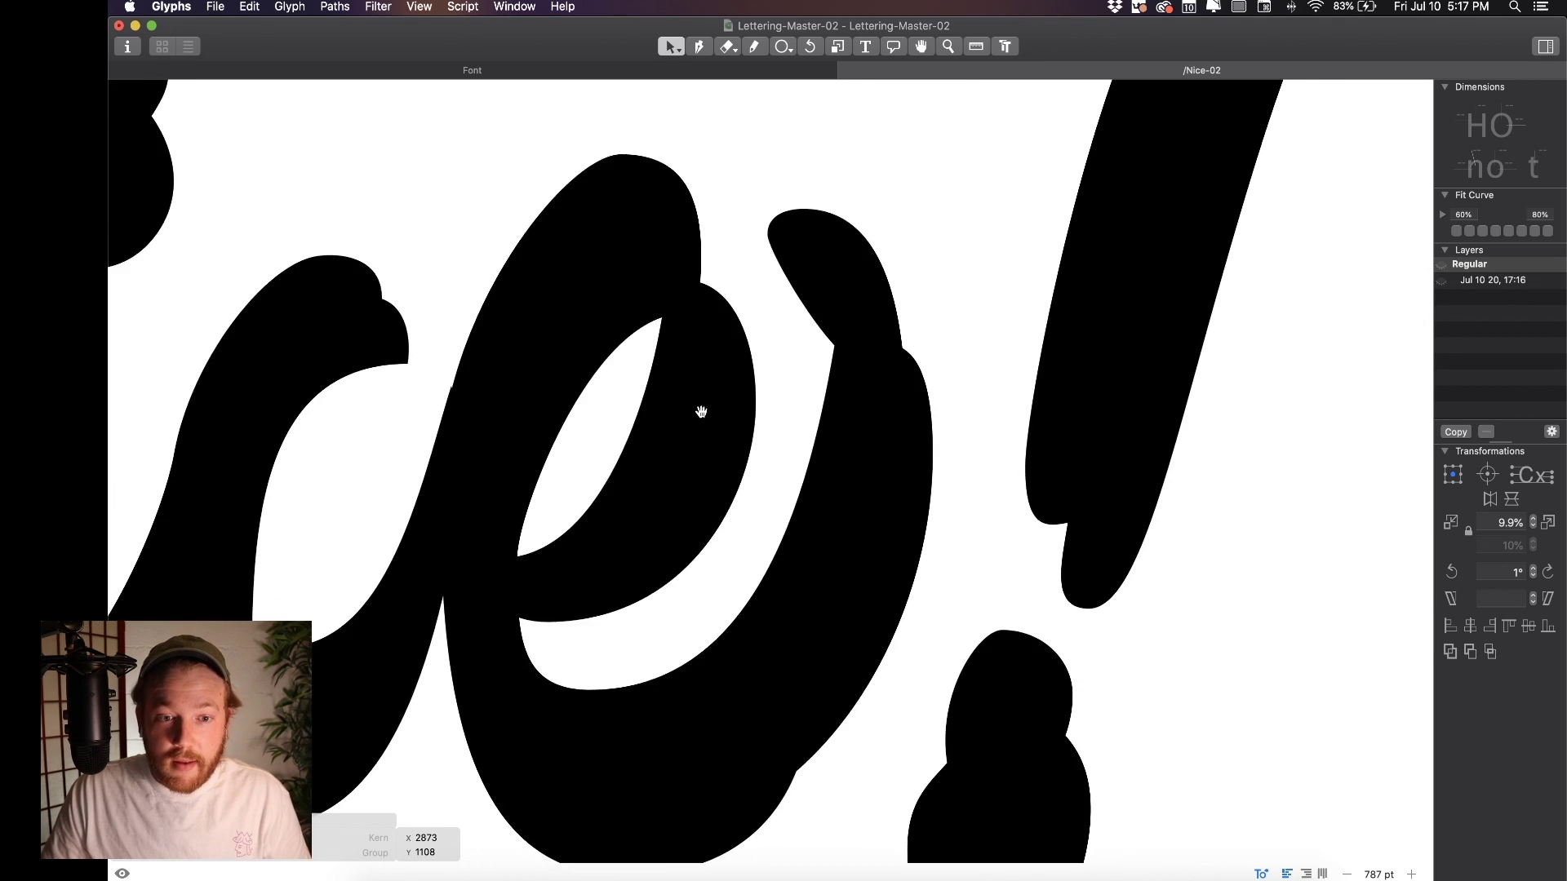
pyautogui.moveTo(700, 413); pyautogui.dragTo(665, 413)
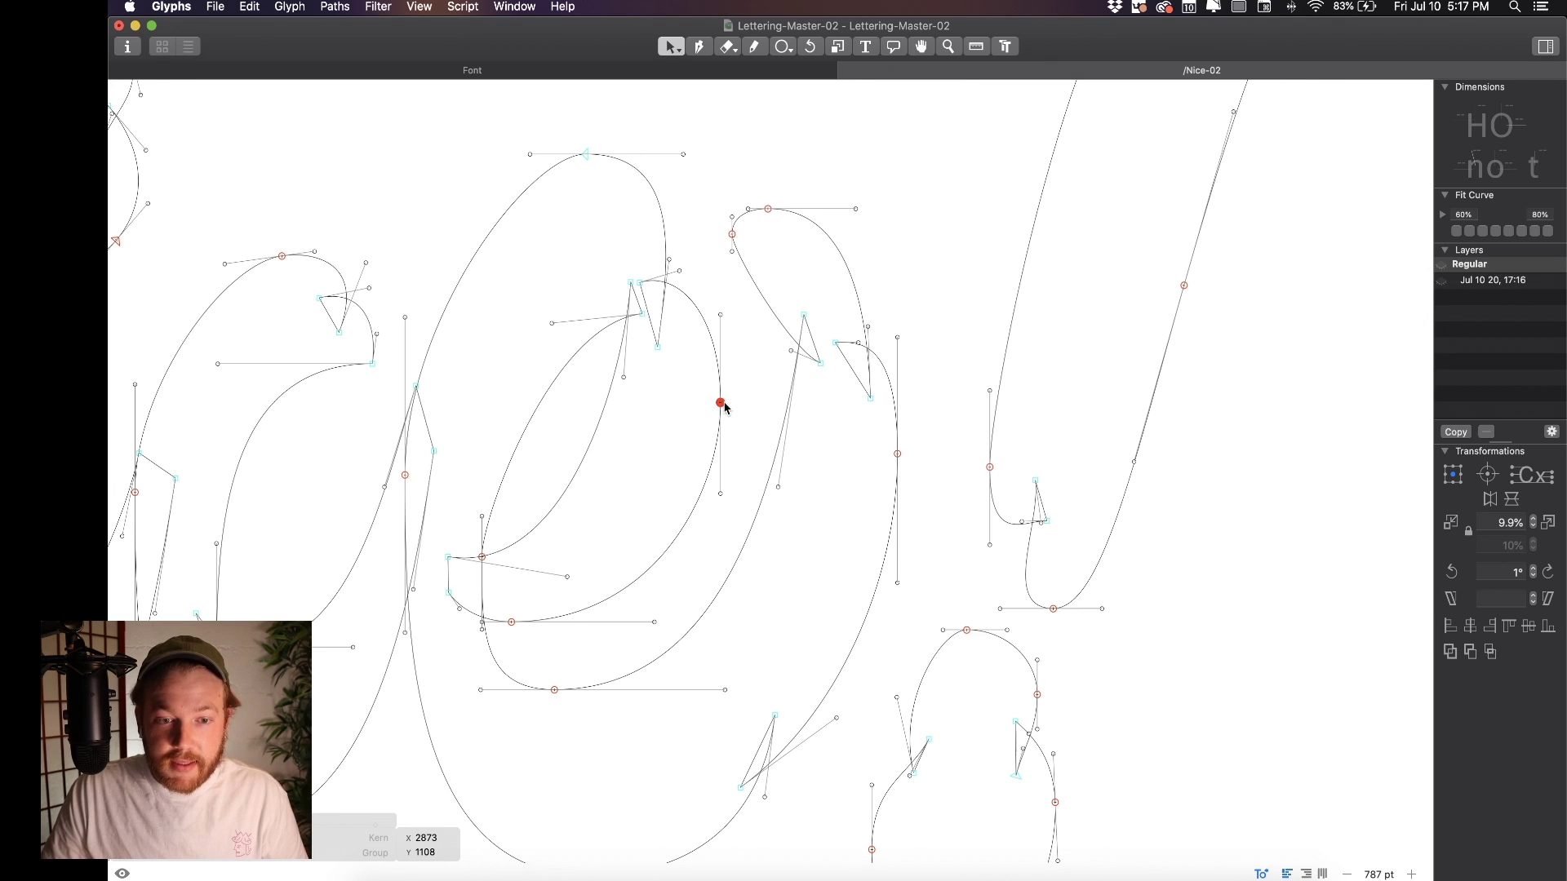
pyautogui.moveTo(720, 403); pyautogui.dragTo(741, 403)
pyautogui.press('space')
pyautogui.moveTo(740, 403); pyautogui.dragTo(692, 408)
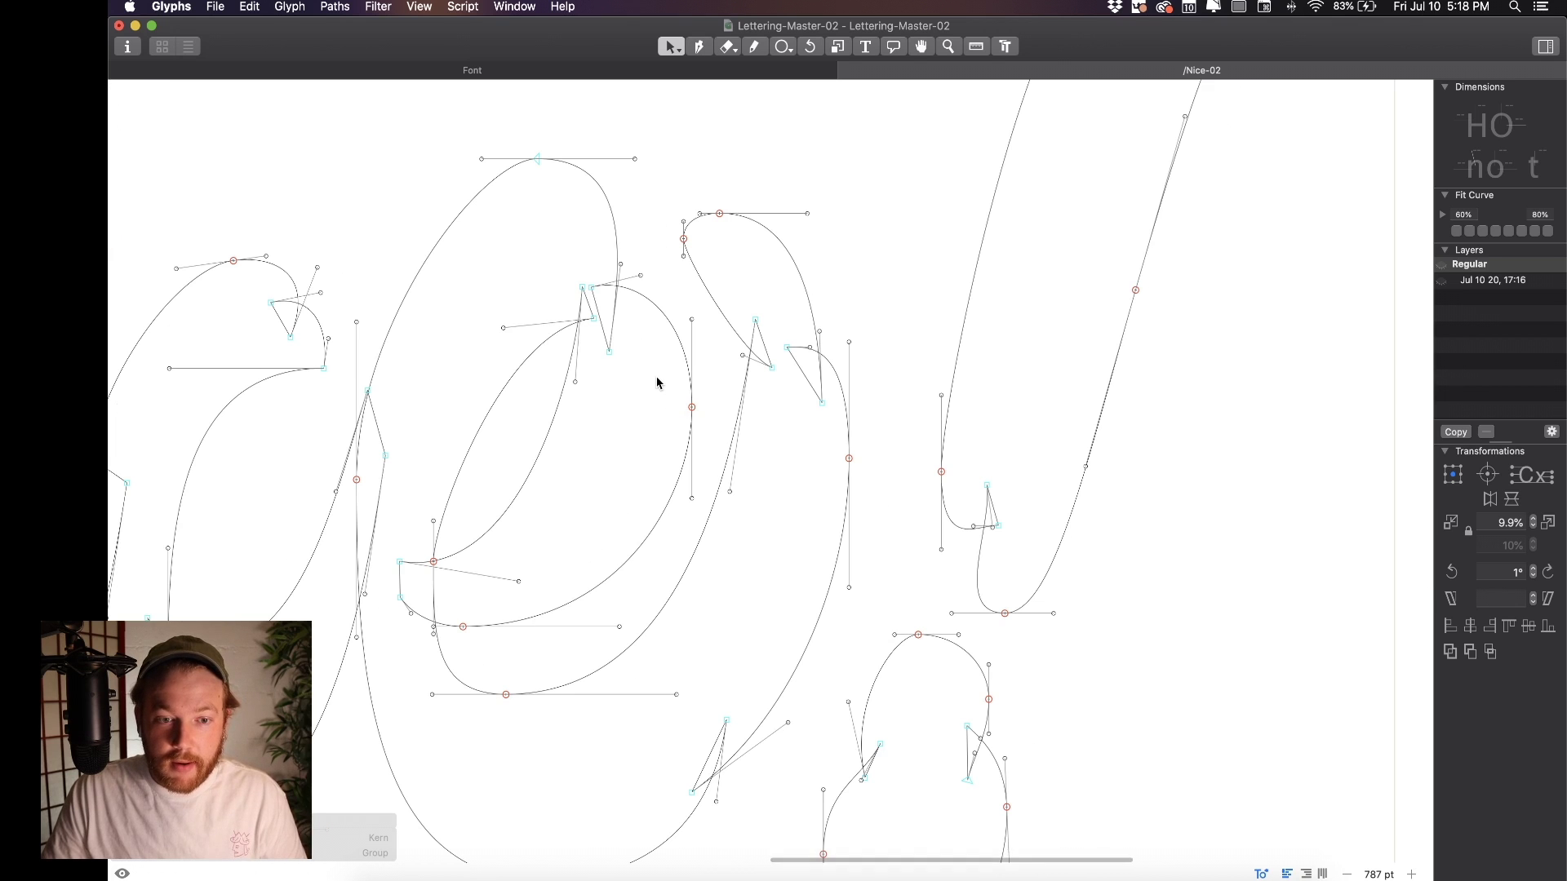
# Add a node on the lower-right curve of the e's inner loop and move the rightmost node to X 2904, Y 1108
pyautogui.press('p')
pyautogui.click(631, 558)
pyautogui.press('v')
pyautogui.moveTo(692, 410); pyautogui.dragTo(655, 413)
pyautogui.press('space')
pyautogui.scroll(-5, 563, 400)
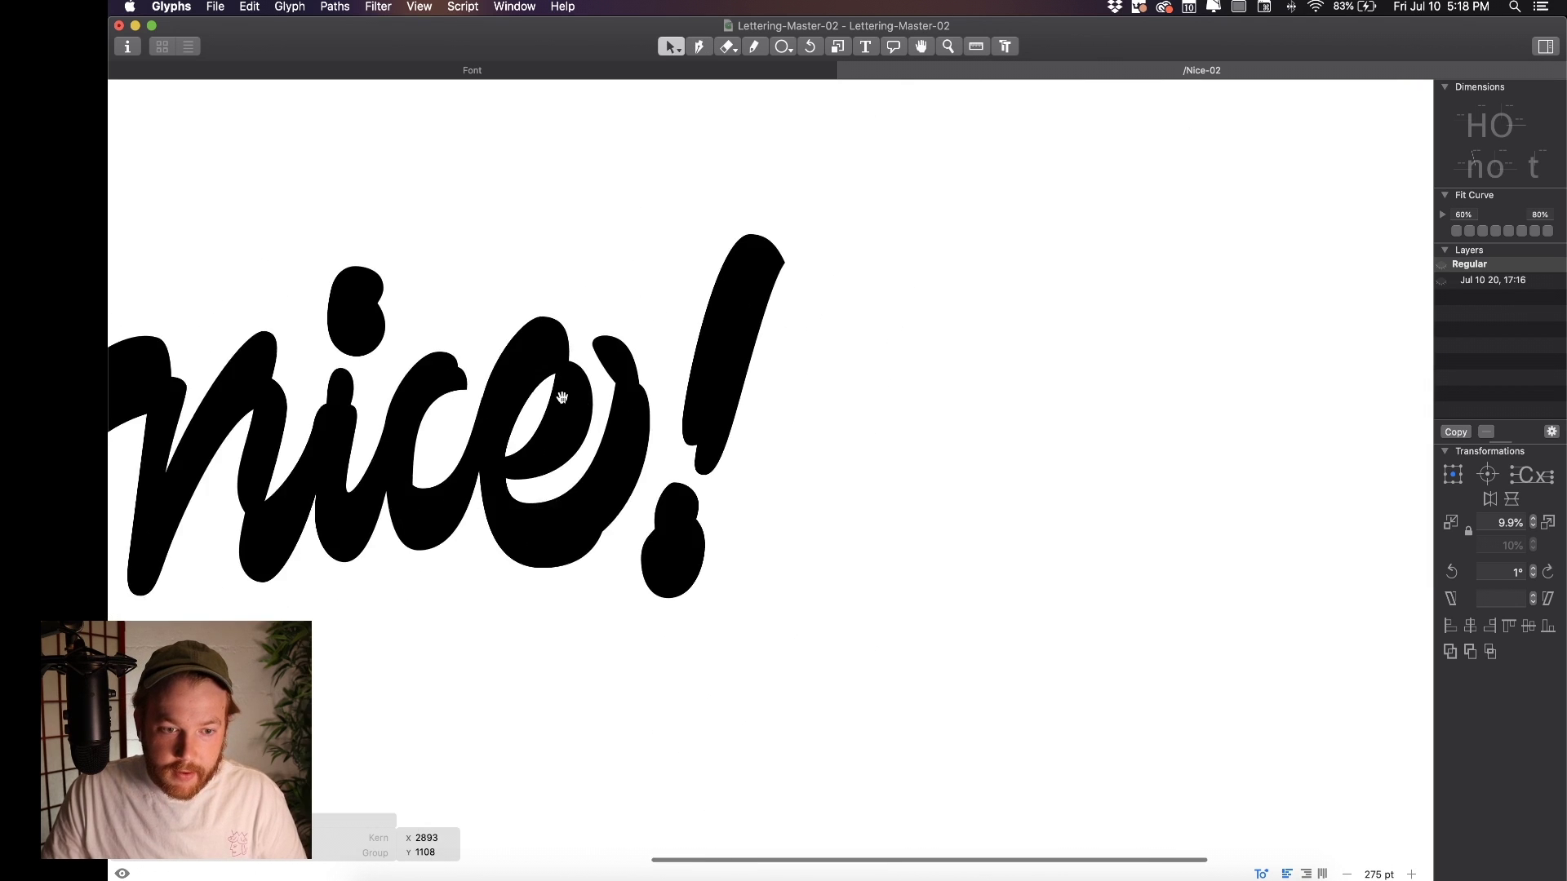
pyautogui.press('space')
pyautogui.scroll(5, 563, 418)
pyautogui.scroll(3, 717, 461)
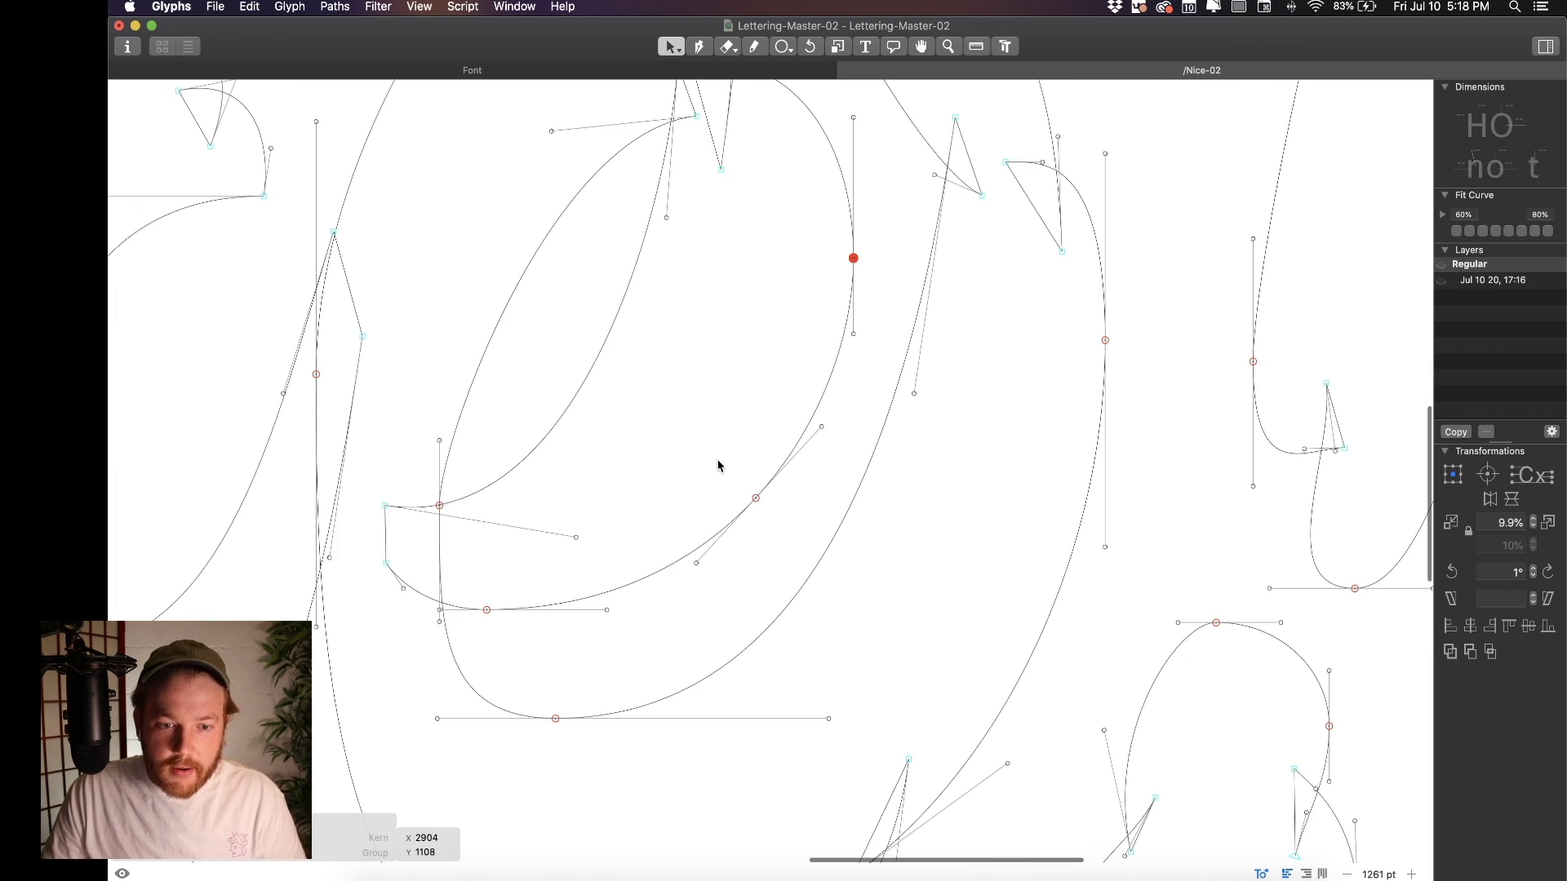
# Try shifting the rightmost and added nodes of the e's inner loop inward together, and undo the move
pyautogui.keyDown('shift'); pyautogui.click(735, 479); pyautogui.keyUp('shift')
pyautogui.scroll(-2, 729, 474)
pyautogui.moveTo(794, 328); pyautogui.dragTo(770, 334)
pyautogui.press('super+z')
pyautogui.click(740, 350)
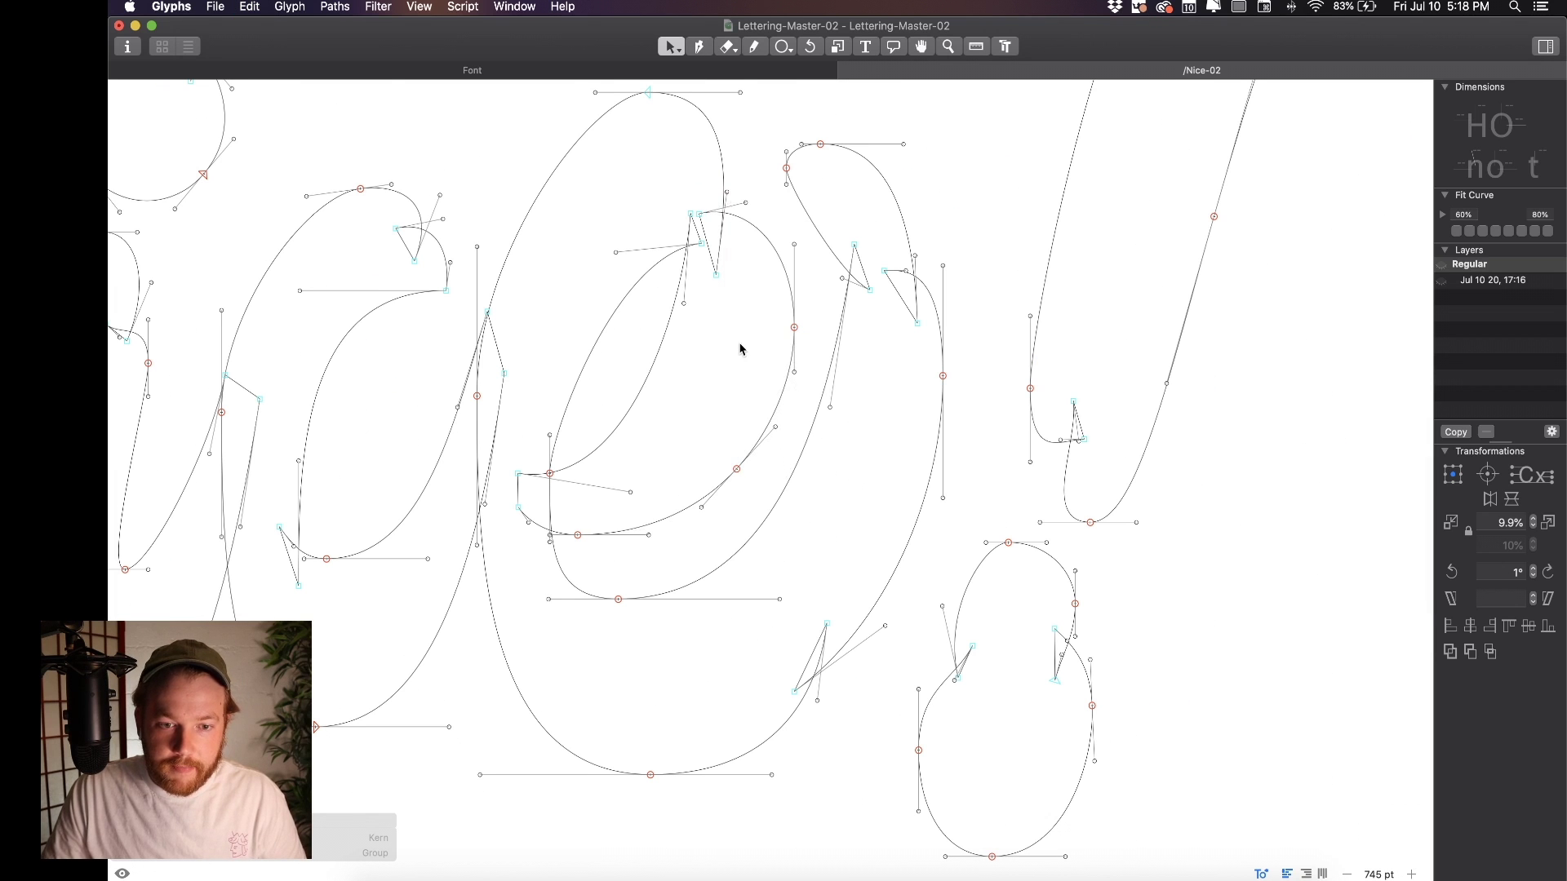
# Delete the extra node on the lower-right curve of the e's inner loop
pyautogui.moveTo(770, 229); pyautogui.dragTo(814, 408)
pyautogui.keyDown('shift'); pyautogui.moveTo(692, 442); pyautogui.dragTo(759, 530); pyautogui.keyUp('shift')
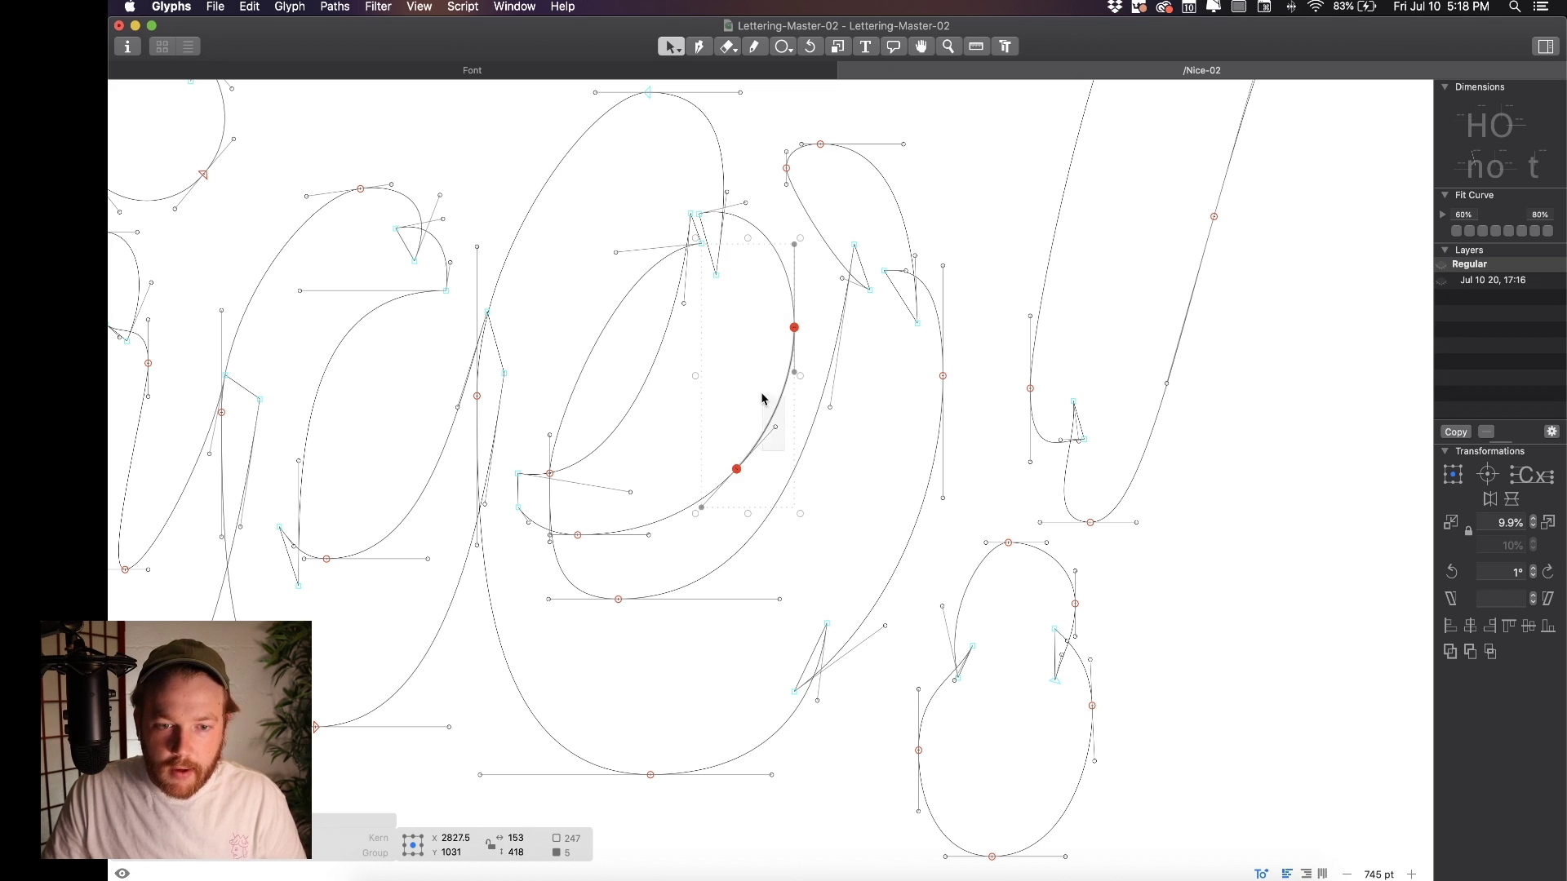
pyautogui.click(745, 421)
pyautogui.click(737, 470)
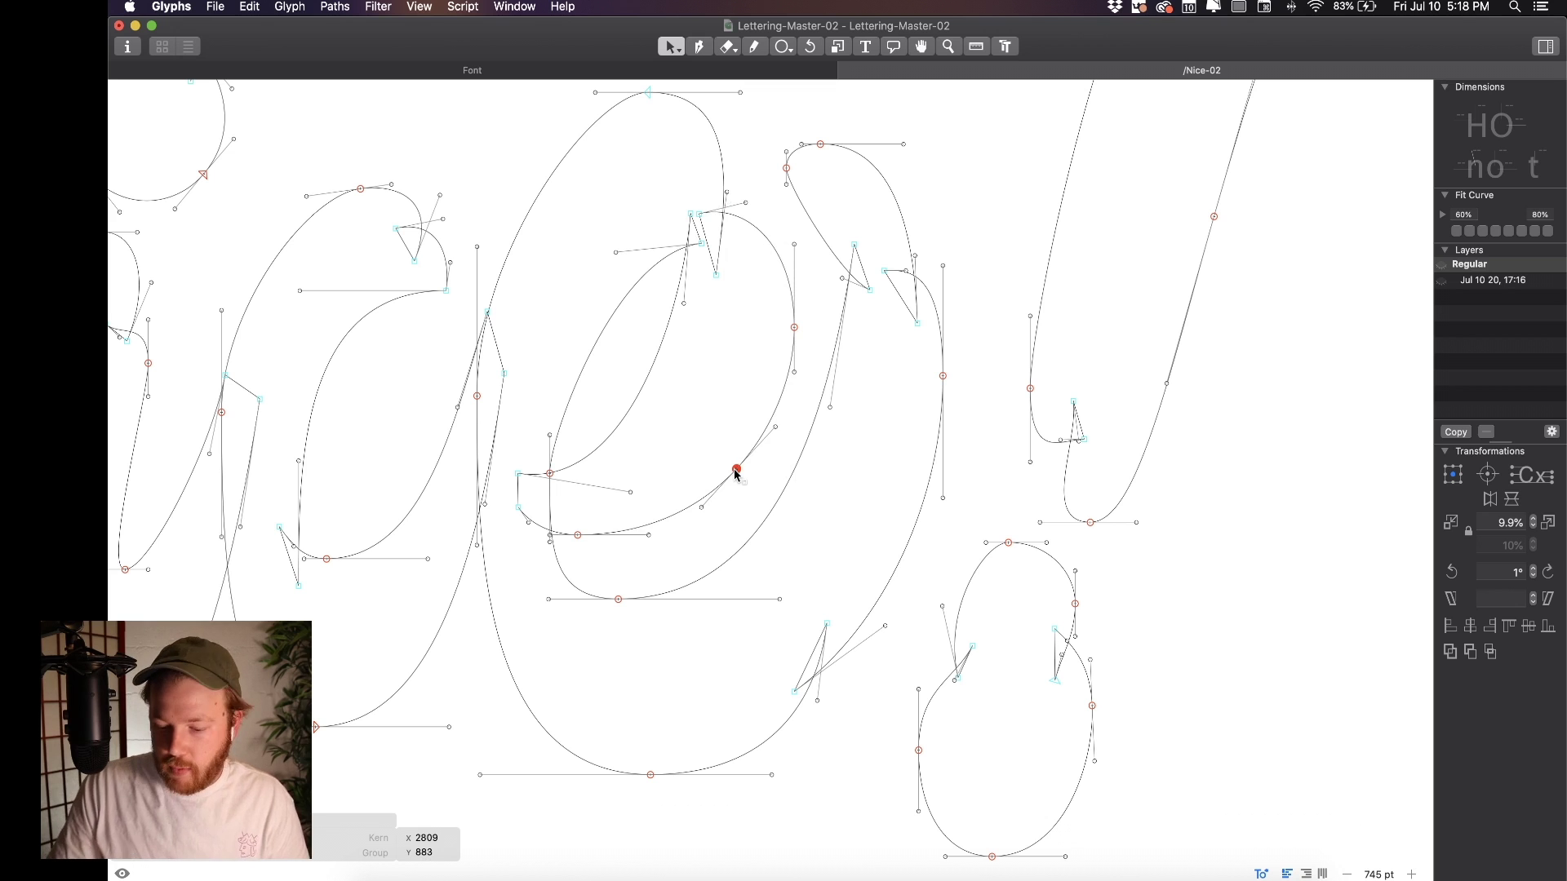
pyautogui.press('Delete')
pyautogui.press('space')
pyautogui.hscroll(1, 718, 433)
pyautogui.click(698, 416)
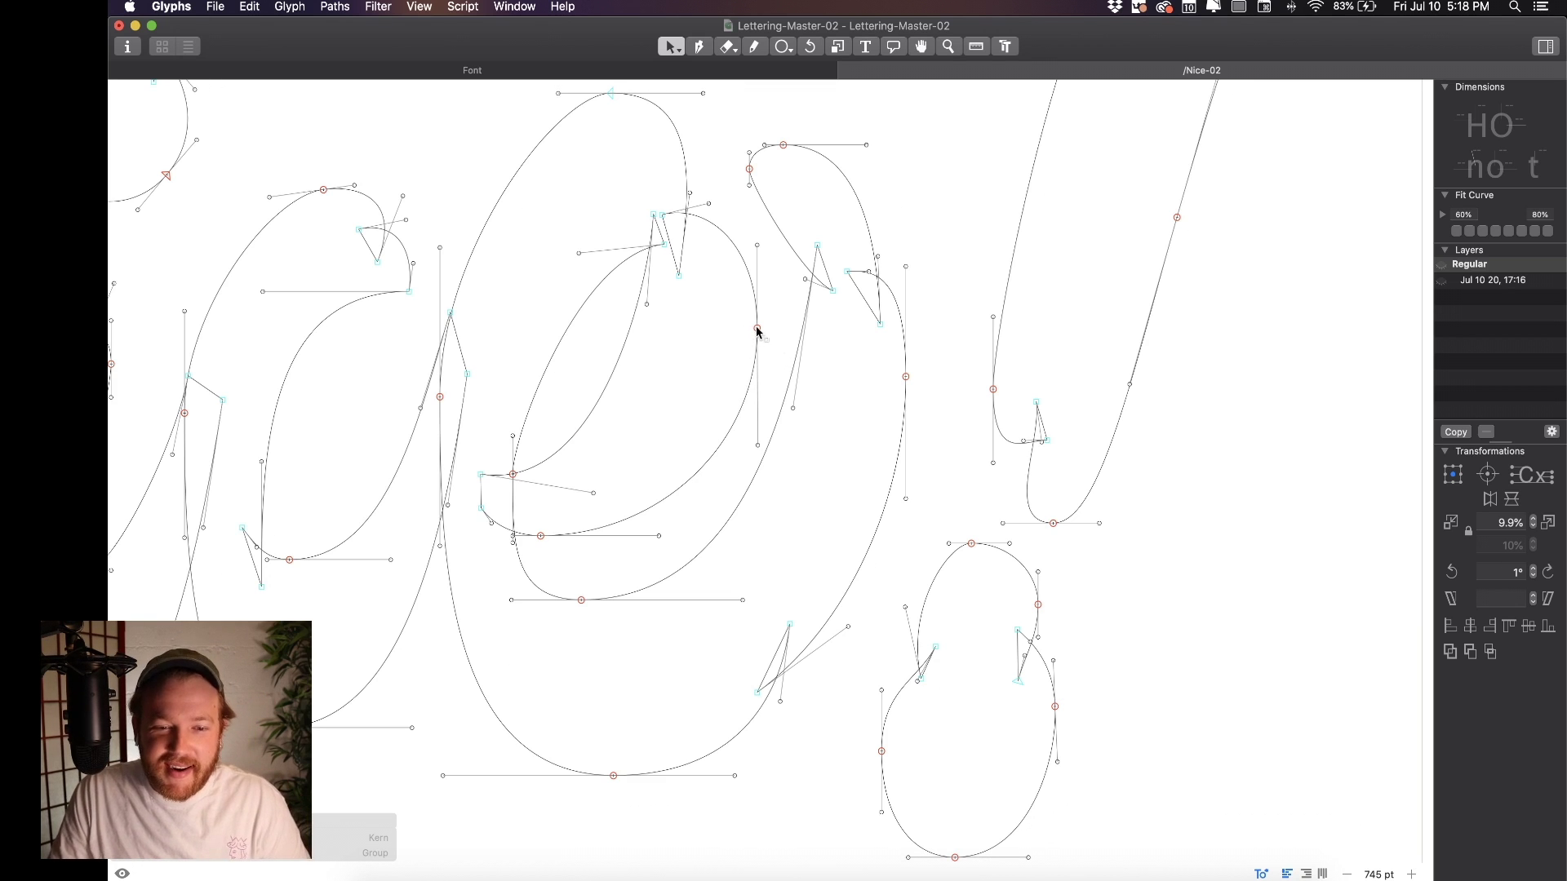
# Lower the rightmost node of the e's inner loop to X 2904, Y 1101 and check the filled lettering
pyautogui.moveTo(757, 330)
pyautogui.mouseDown()
pyautogui.moveTo(744, 315)
pyautogui.moveTo(775, 327)
pyautogui.moveTo(746, 343)
pyautogui.moveTo(759, 334)
pyautogui.mouseUp()
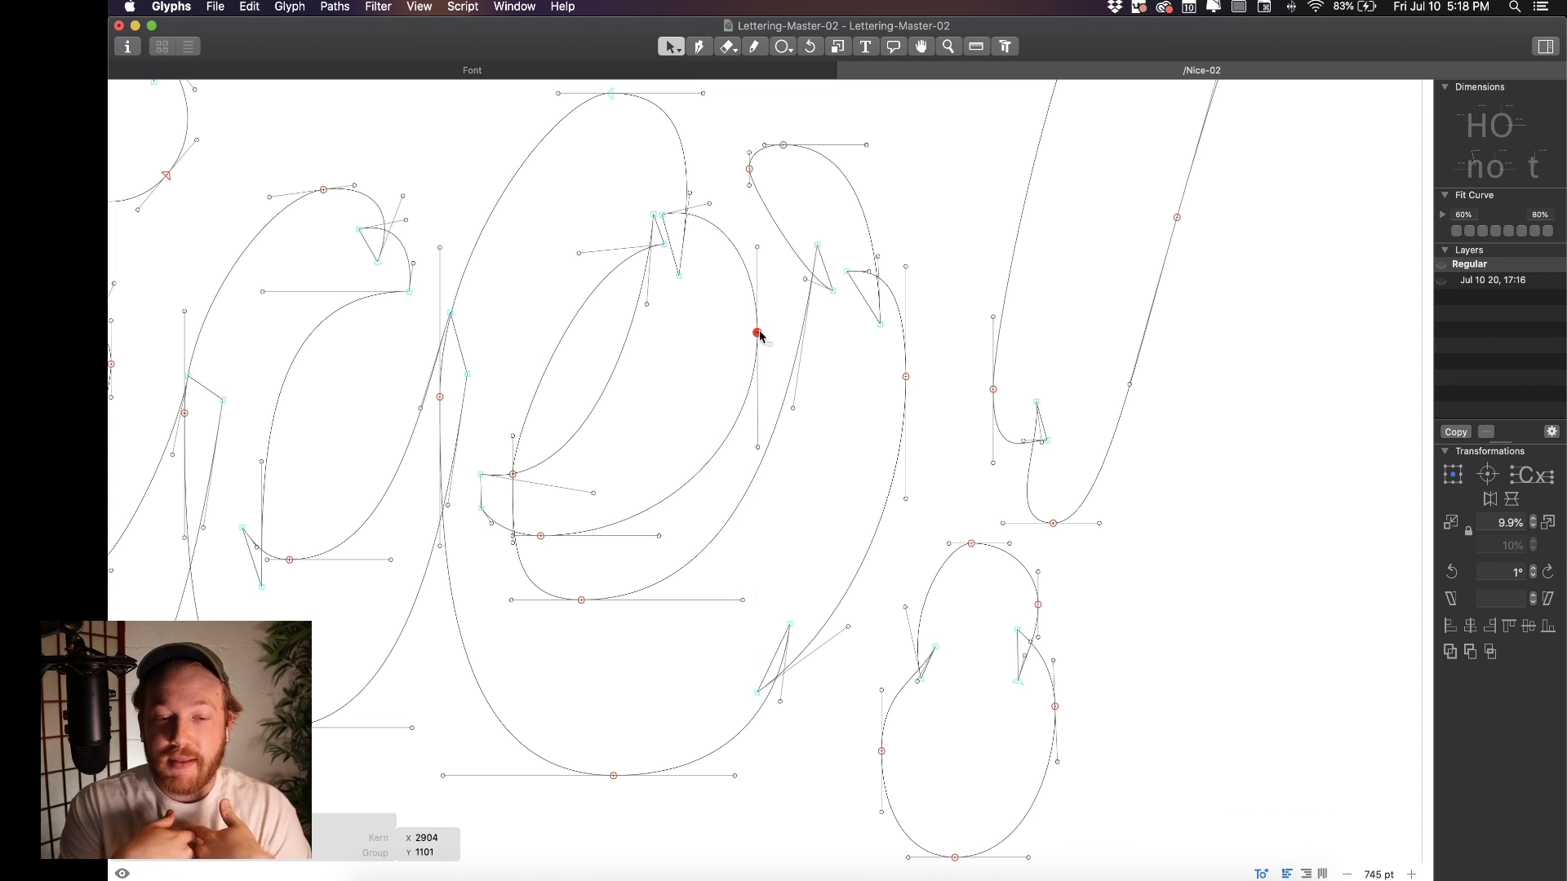
pyautogui.click(713, 315)
pyautogui.press('space')
pyautogui.scroll(-10, 752, 308)
pyautogui.scroll(8, 759, 305)
pyautogui.scroll(-5, 759, 310)
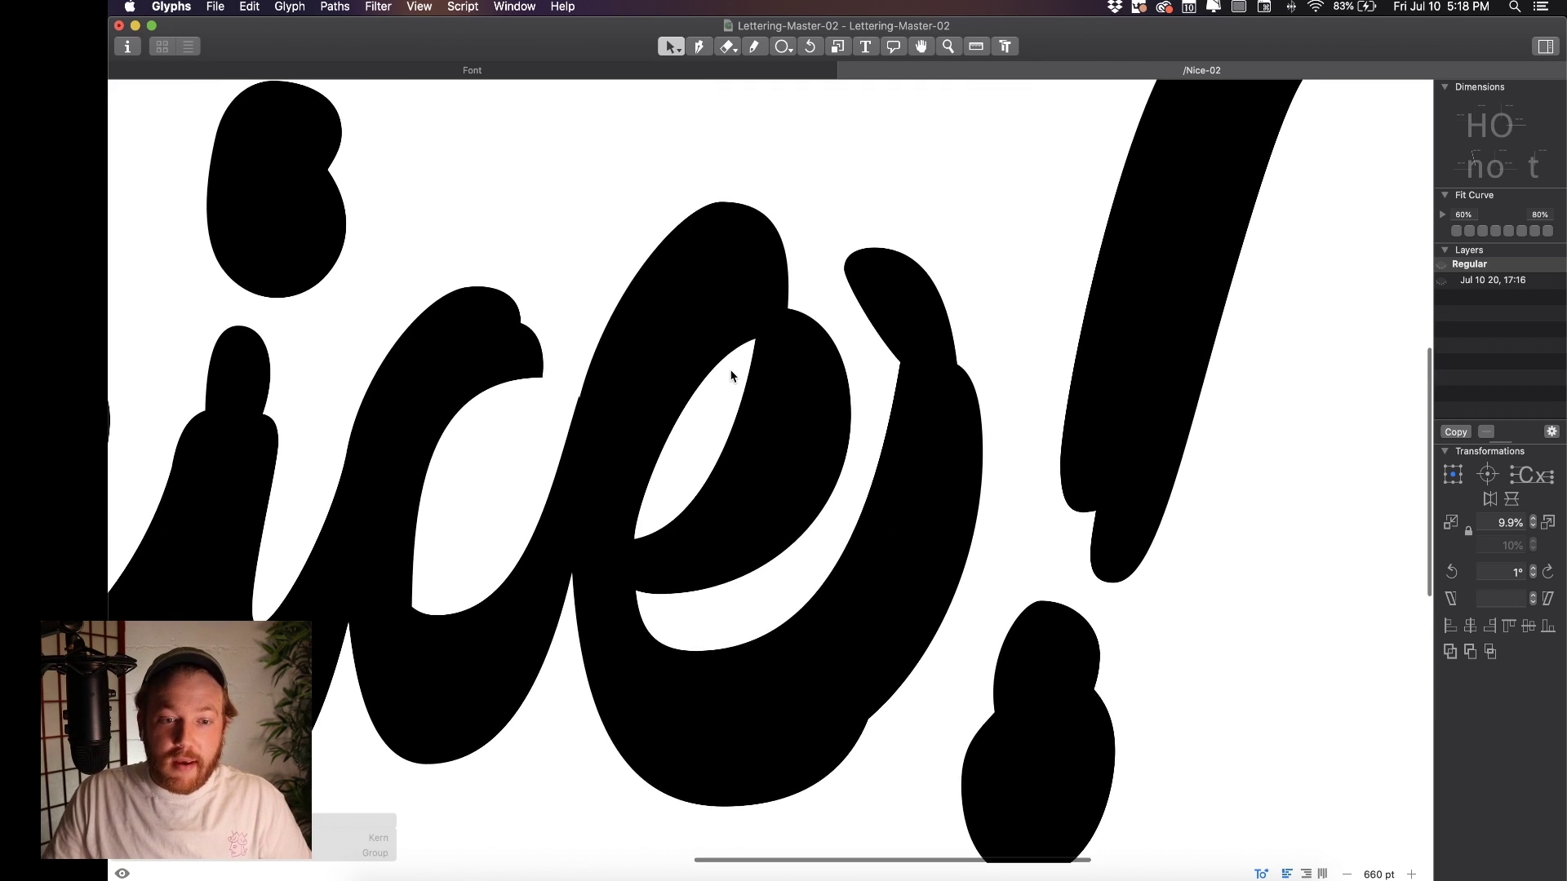
# Pull the rightmost node of the e's inner loop back to X 2870, Y 1120, comparing filled and outline views
pyautogui.scroll(4, 760, 400)
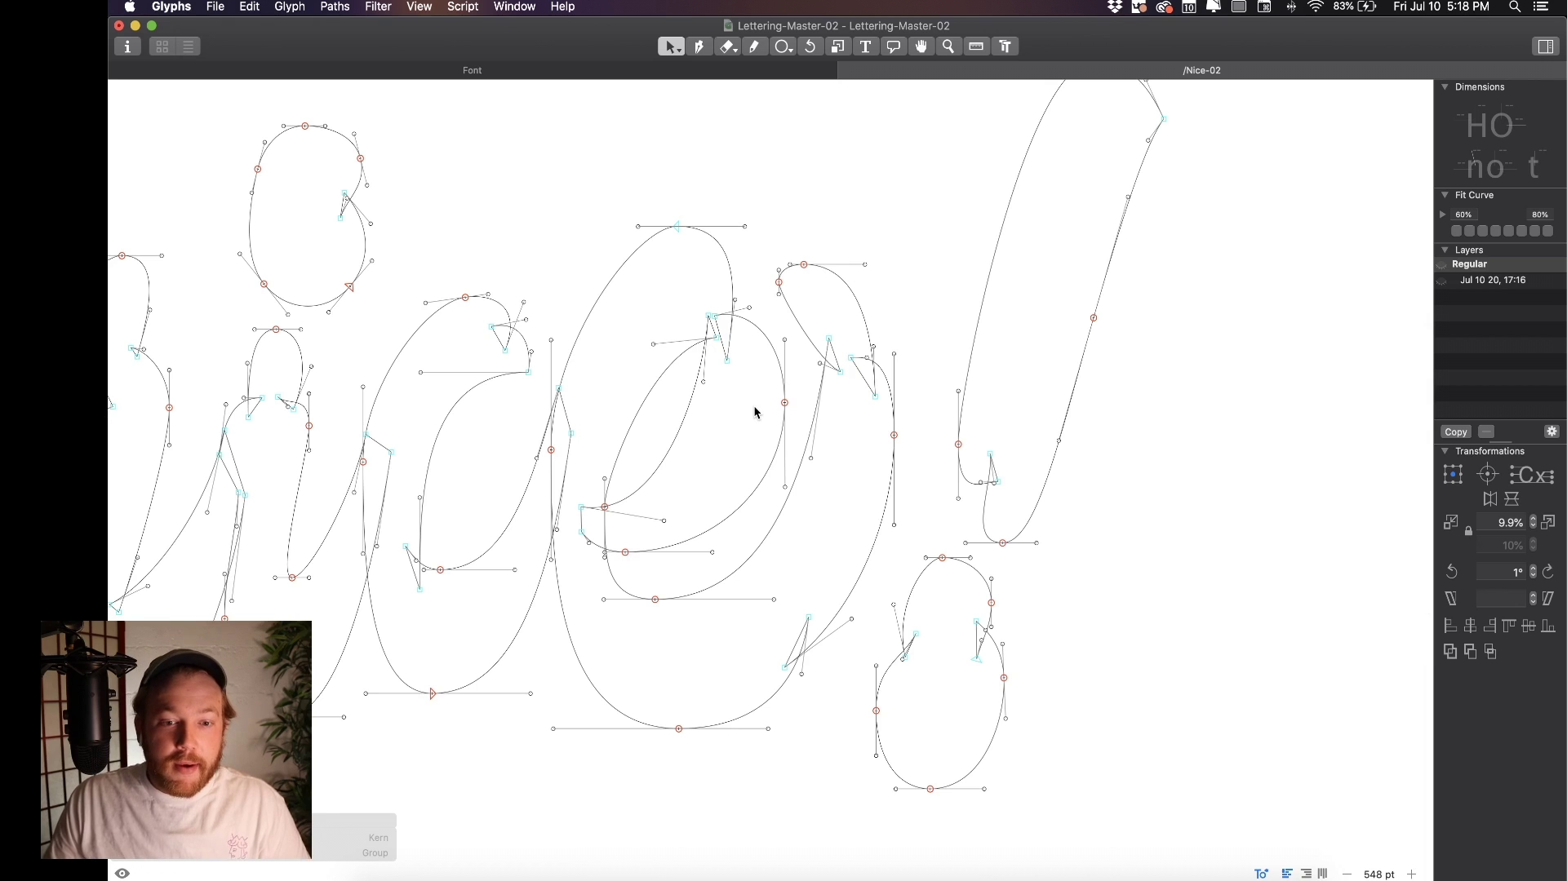
pyautogui.press('space')
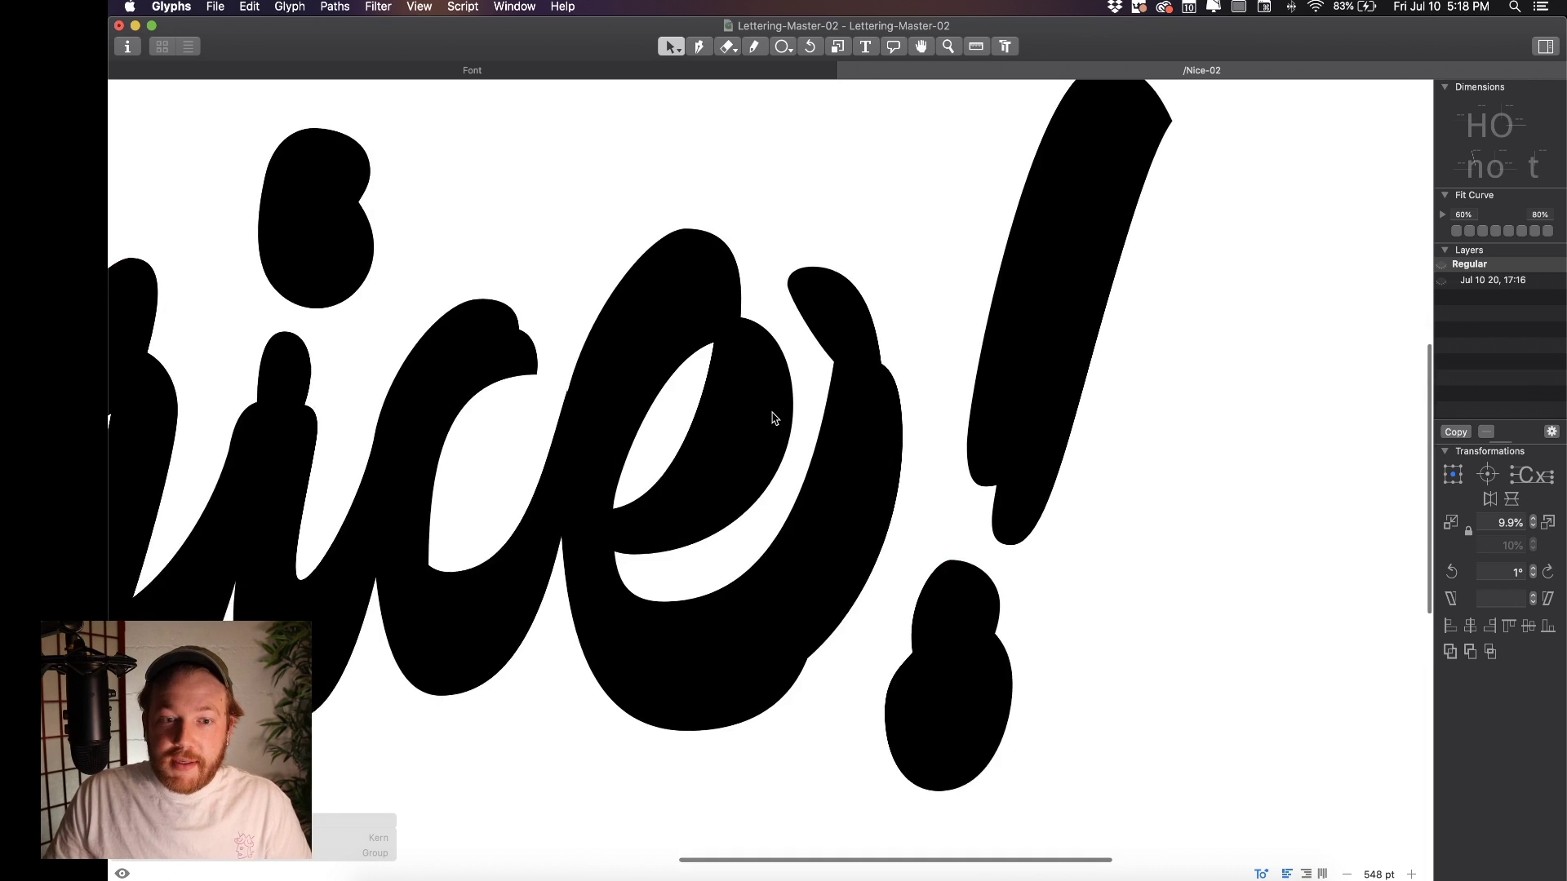
pyautogui.scroll(-5, 763, 412)
pyautogui.scroll(5, 762, 426)
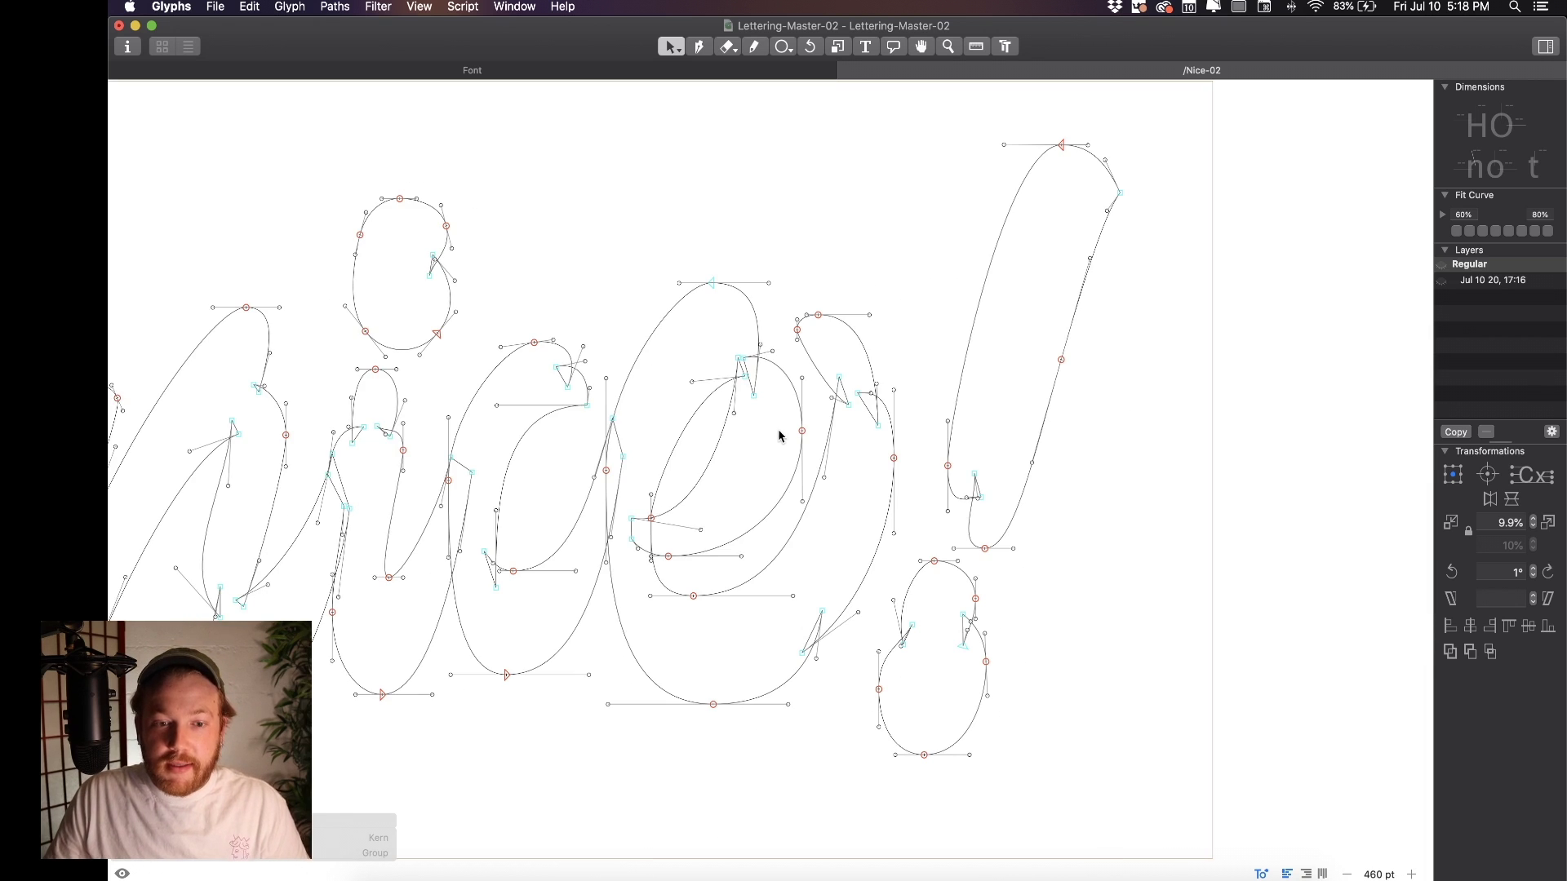
pyautogui.scroll(3, 814, 433)
pyautogui.press('space')
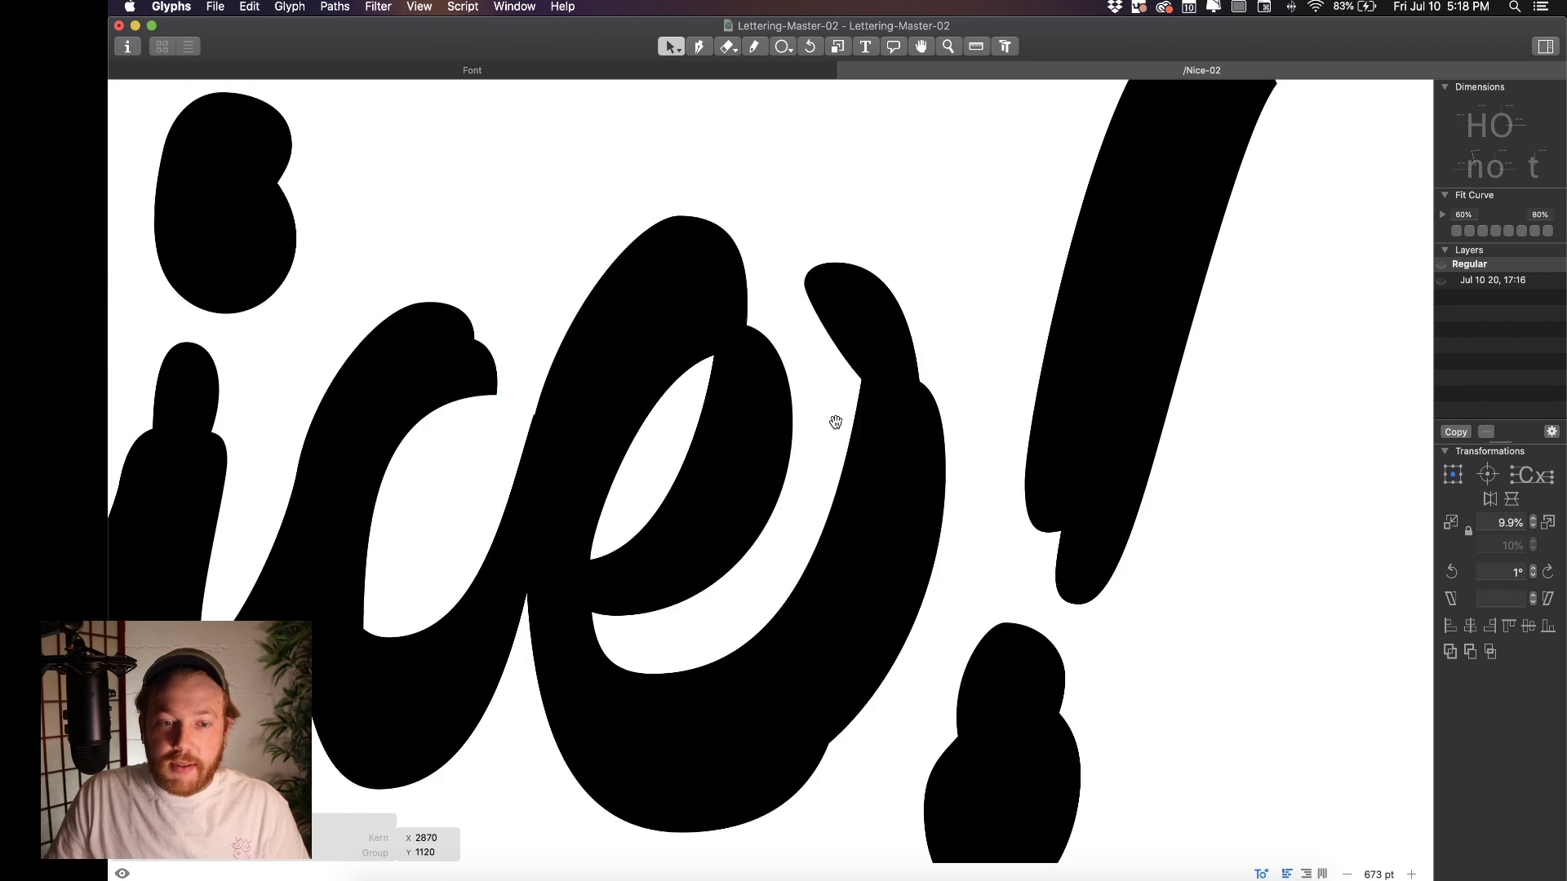
pyautogui.scroll(-5, 835, 422)
pyautogui.scroll(4, 641, 416)
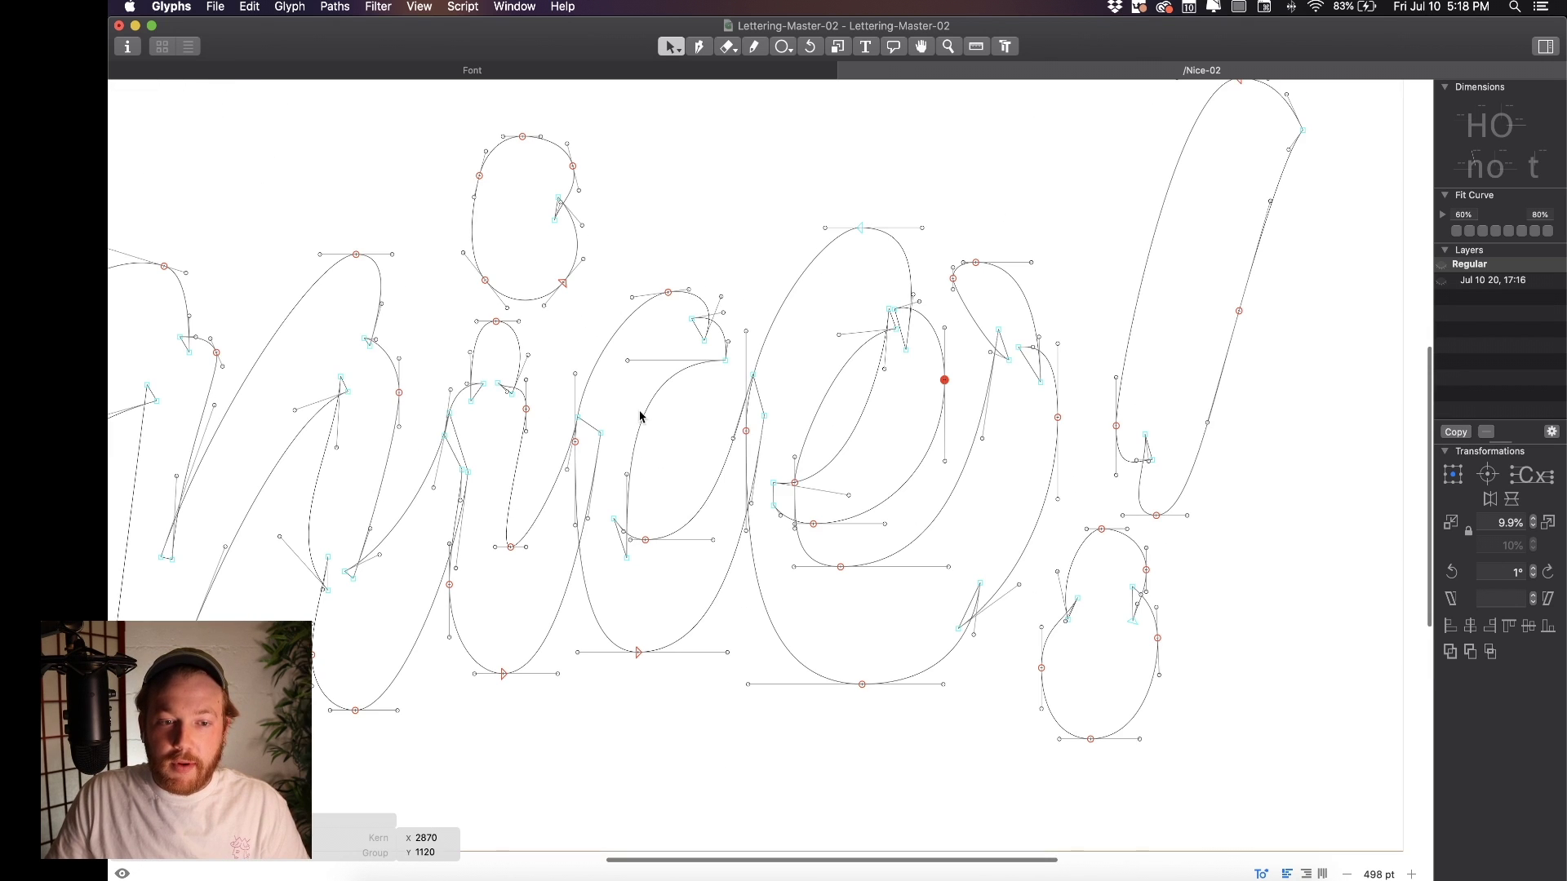
# Try moving the c's lower inner corner node to X 2139, Y 673, check the filled word, and undo the changes
pyautogui.moveTo(625, 555); pyautogui.dragTo(648, 569)
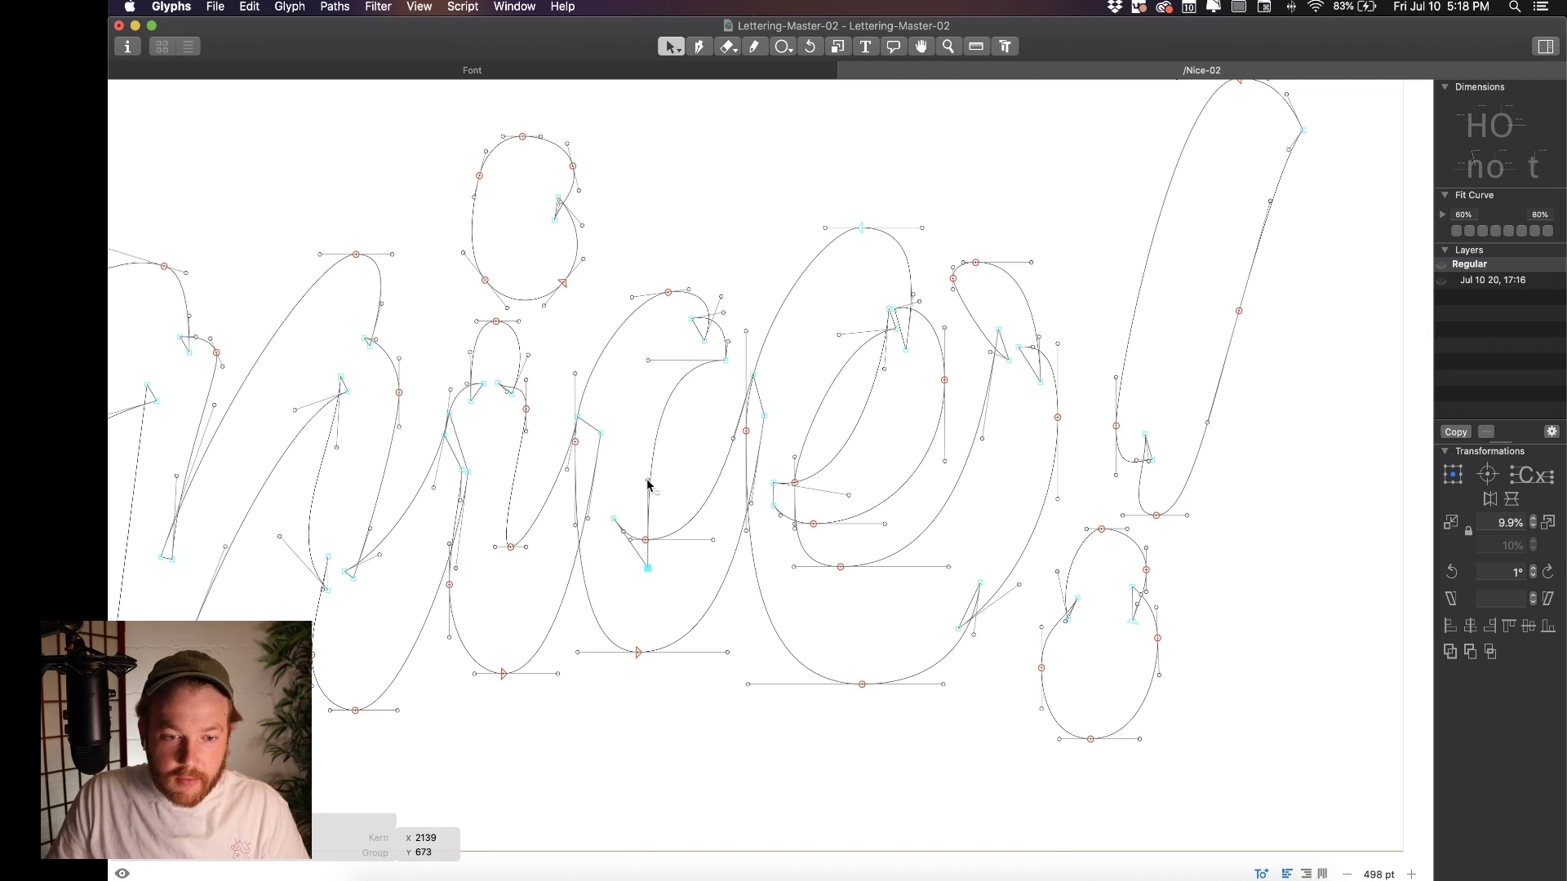
pyautogui.scroll(3, 633, 367)
pyautogui.press('space')
pyautogui.moveTo(525, 368); pyautogui.dragTo(545, 367)
pyautogui.click(508, 396)
pyautogui.press('space')
pyautogui.scroll(-5, 508, 396)
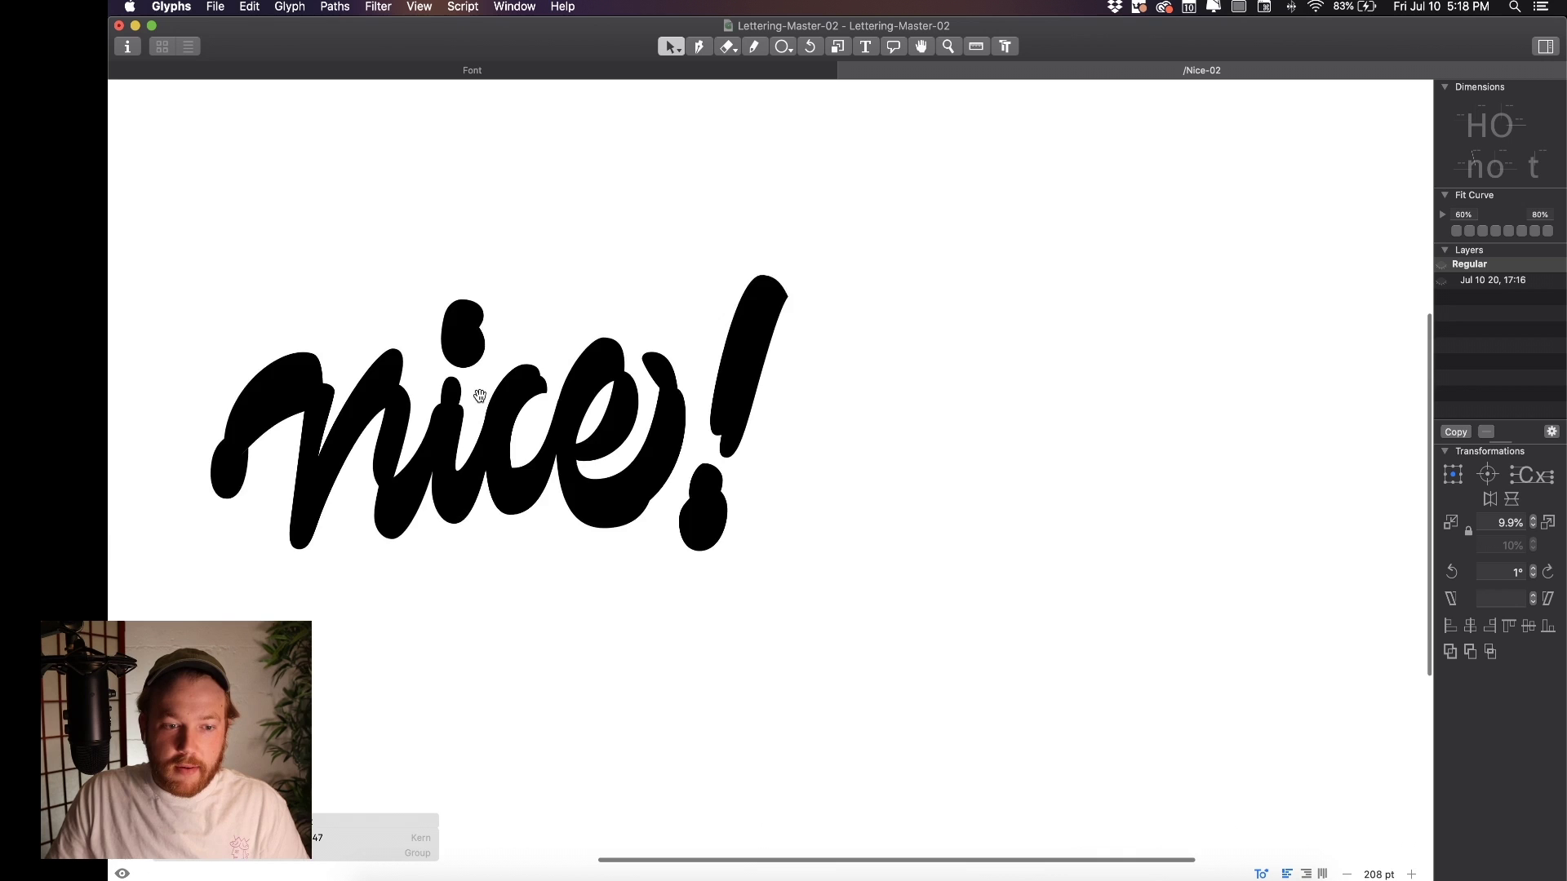
pyautogui.press('super+z')
pyautogui.press('super+z')
pyautogui.press('space')
pyautogui.moveTo(530, 427); pyautogui.dragTo(492, 425)
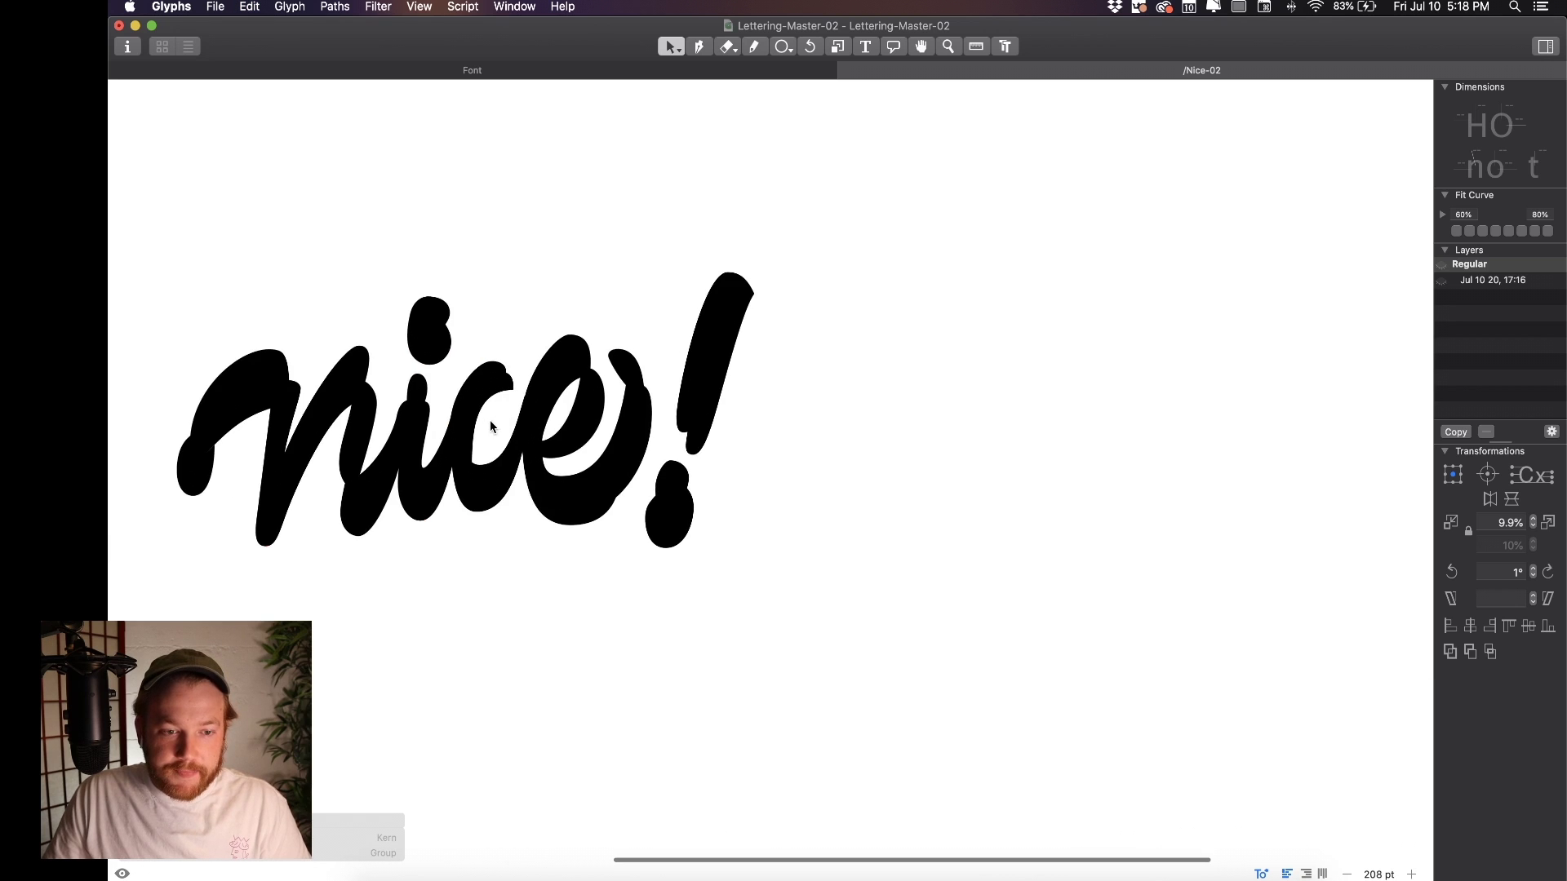
# Try sliding the rightmost node of the e's inner loop down to Y 1072 and up to Y 1203, checking the filled shape
pyautogui.scroll(10, 490, 425)
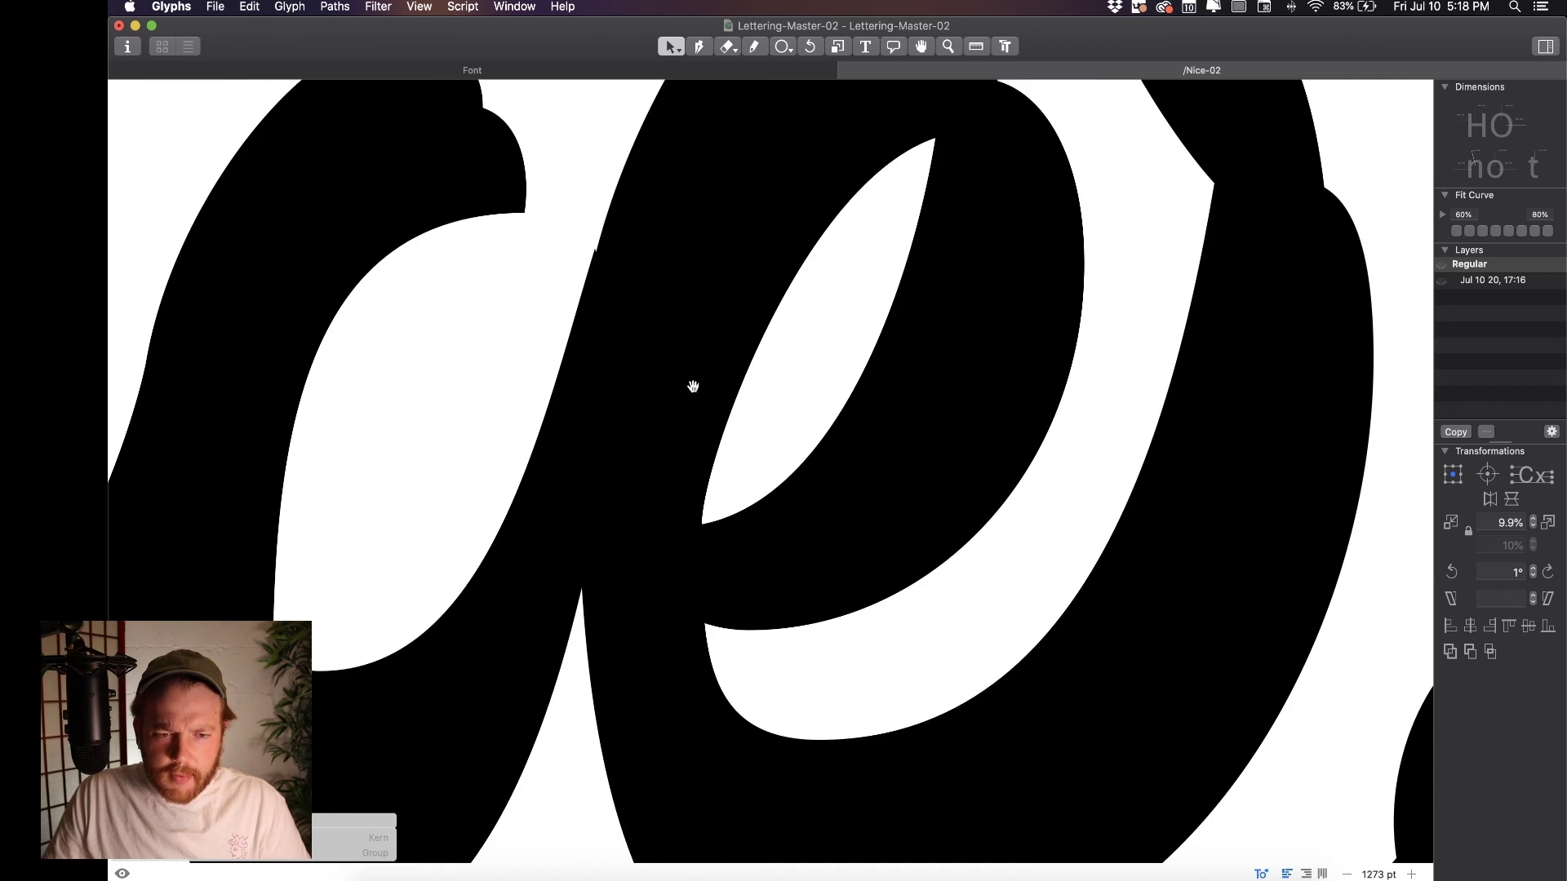
pyautogui.scroll(-5, 693, 386)
pyautogui.scroll(6, 717, 360)
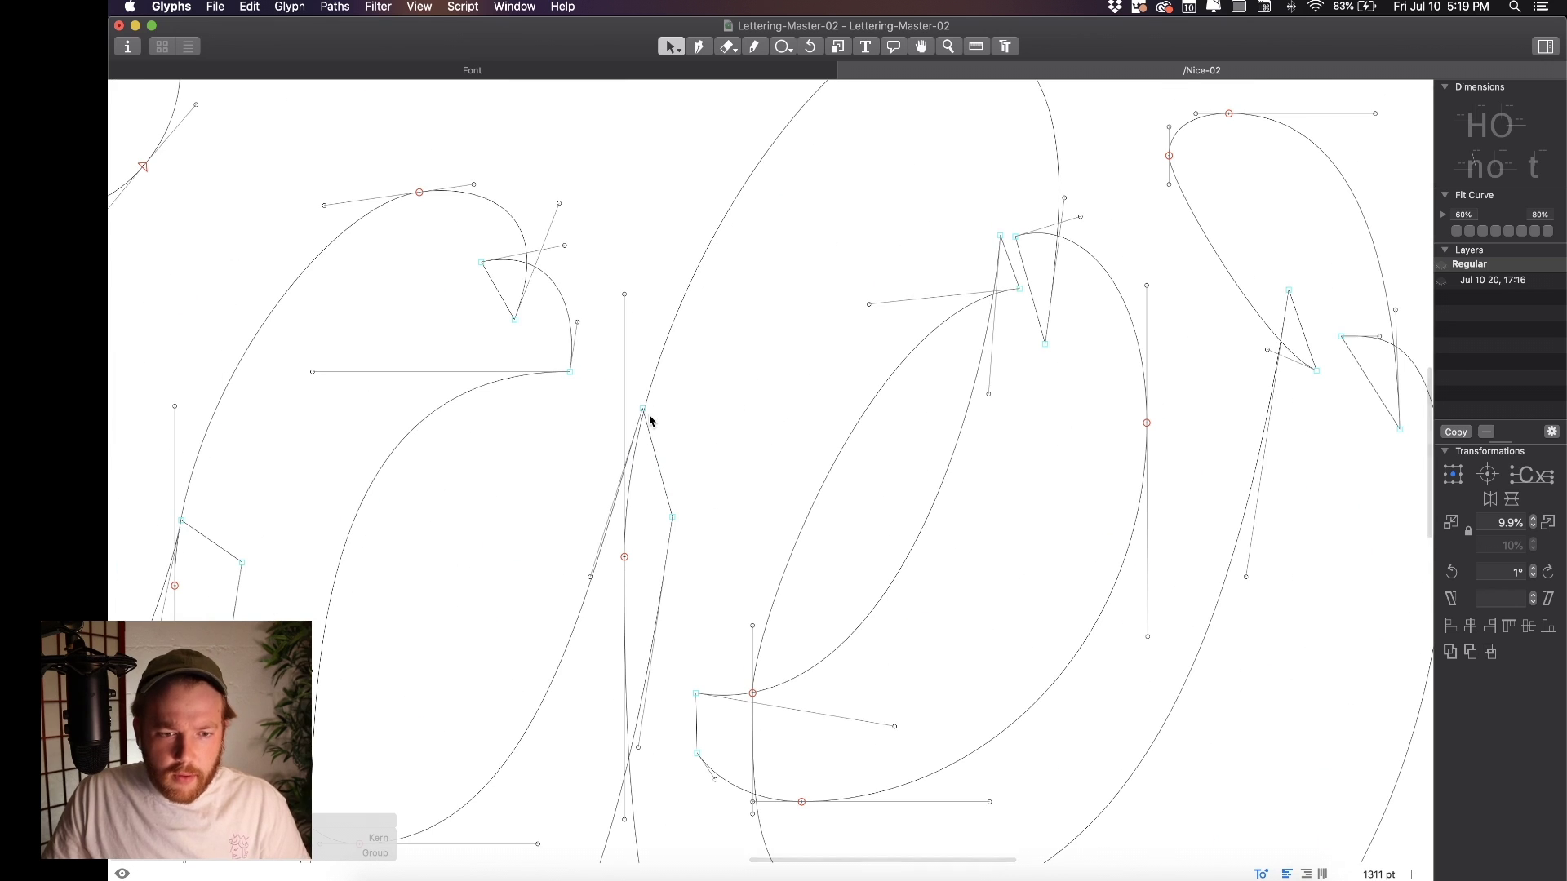
pyautogui.click(644, 407)
pyautogui.scroll(-1, 655, 387)
pyautogui.scroll(-5, 653, 388)
pyautogui.scroll(4, 664, 392)
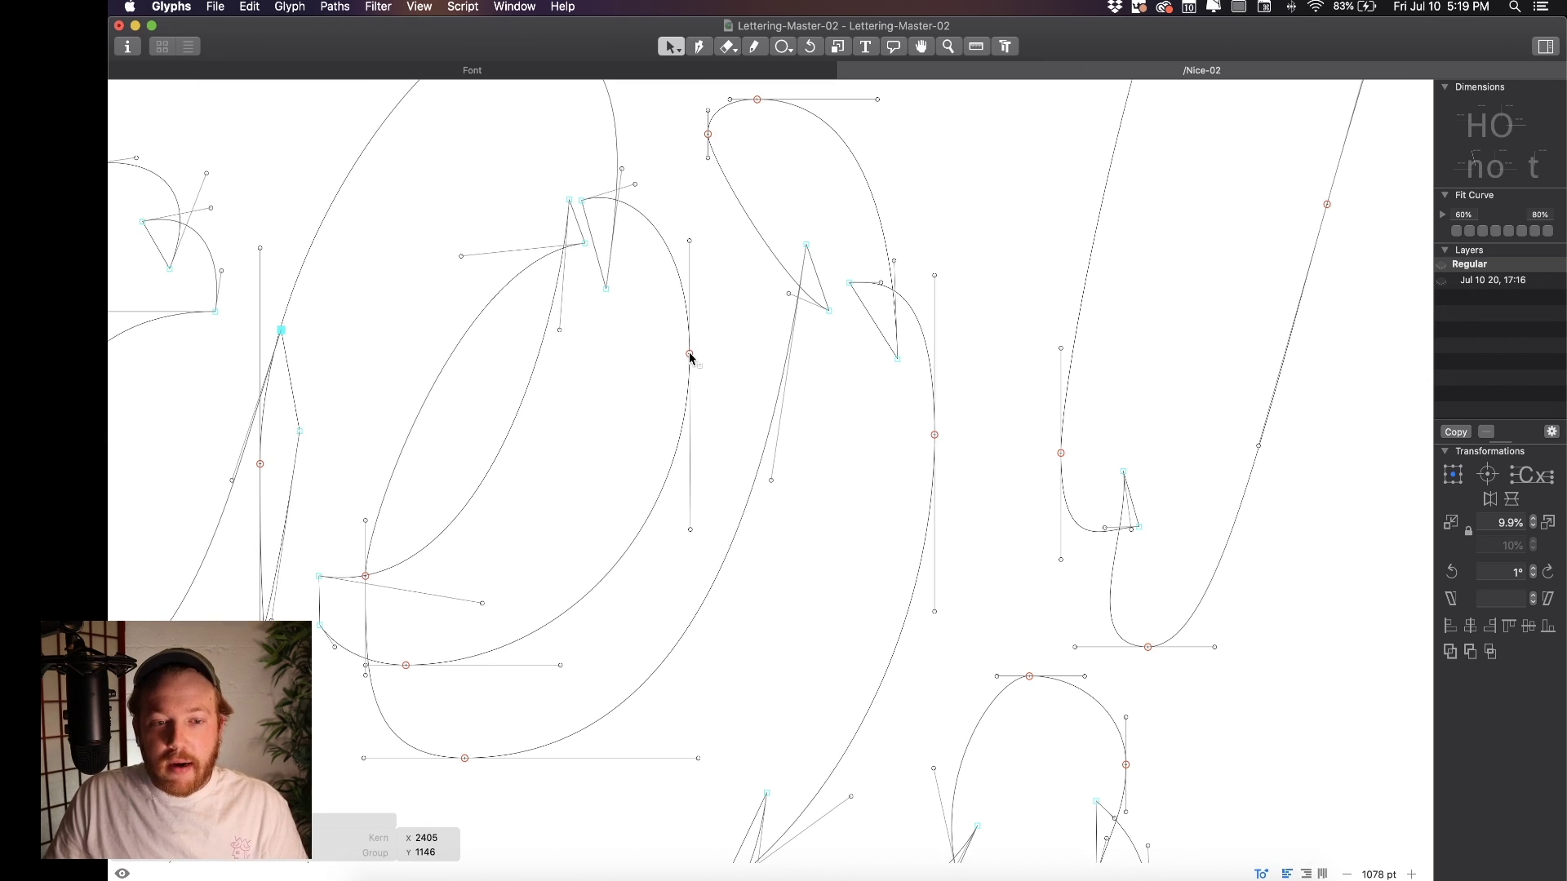
pyautogui.moveTo(690, 357)
pyautogui.mouseDown()
pyautogui.moveTo(690, 394)
pyautogui.moveTo(687, 321)
pyautogui.moveTo(691, 431)
pyautogui.moveTo(693, 362)
pyautogui.mouseUp()
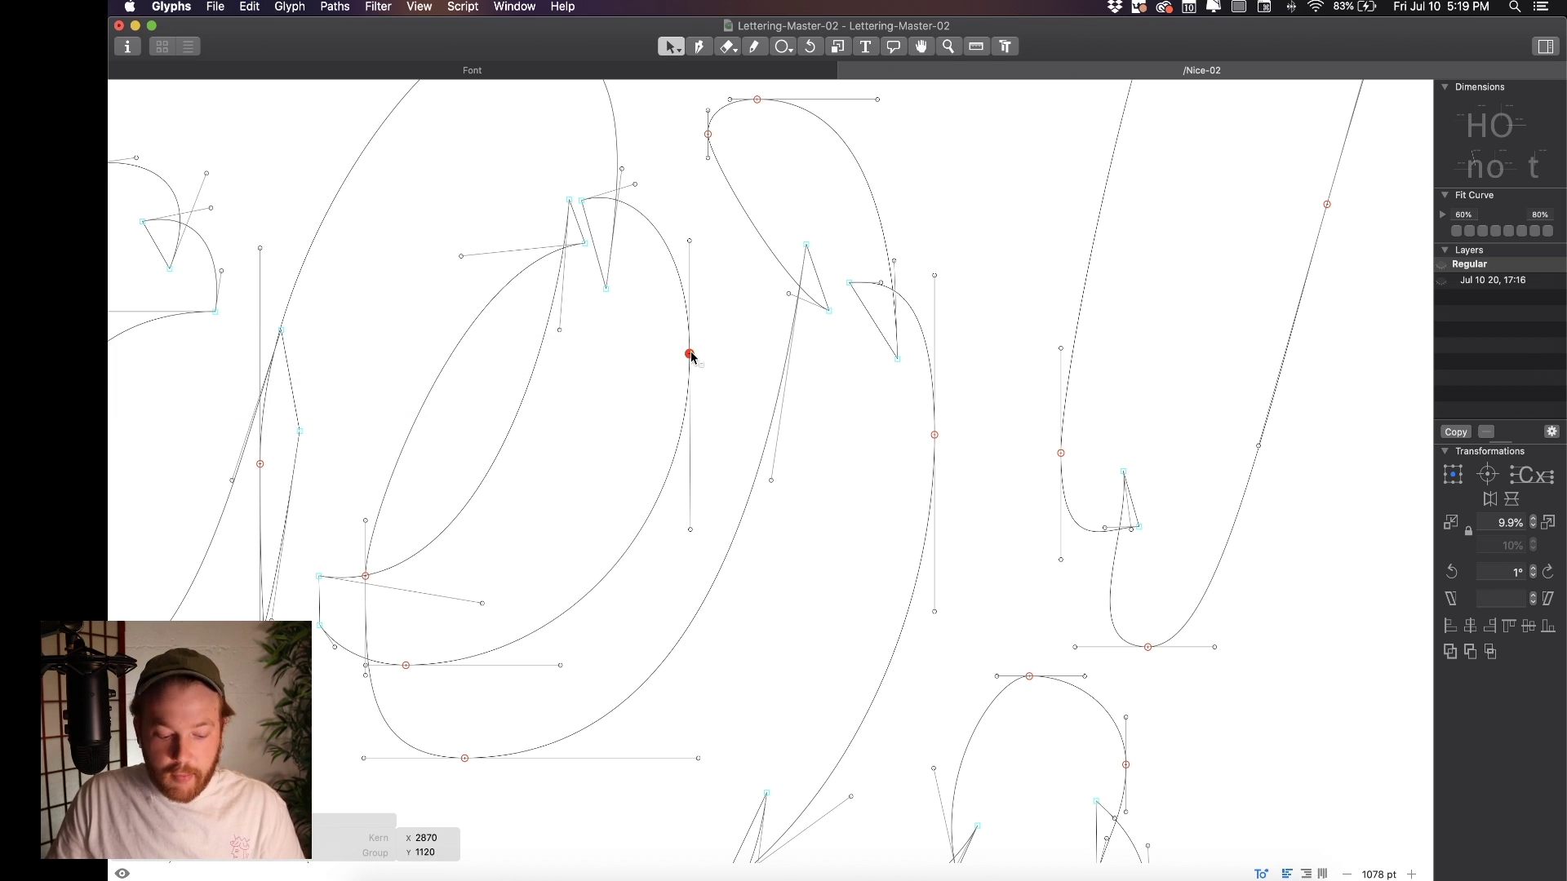
pyautogui.moveTo(691, 356); pyautogui.dragTo(699, 410)
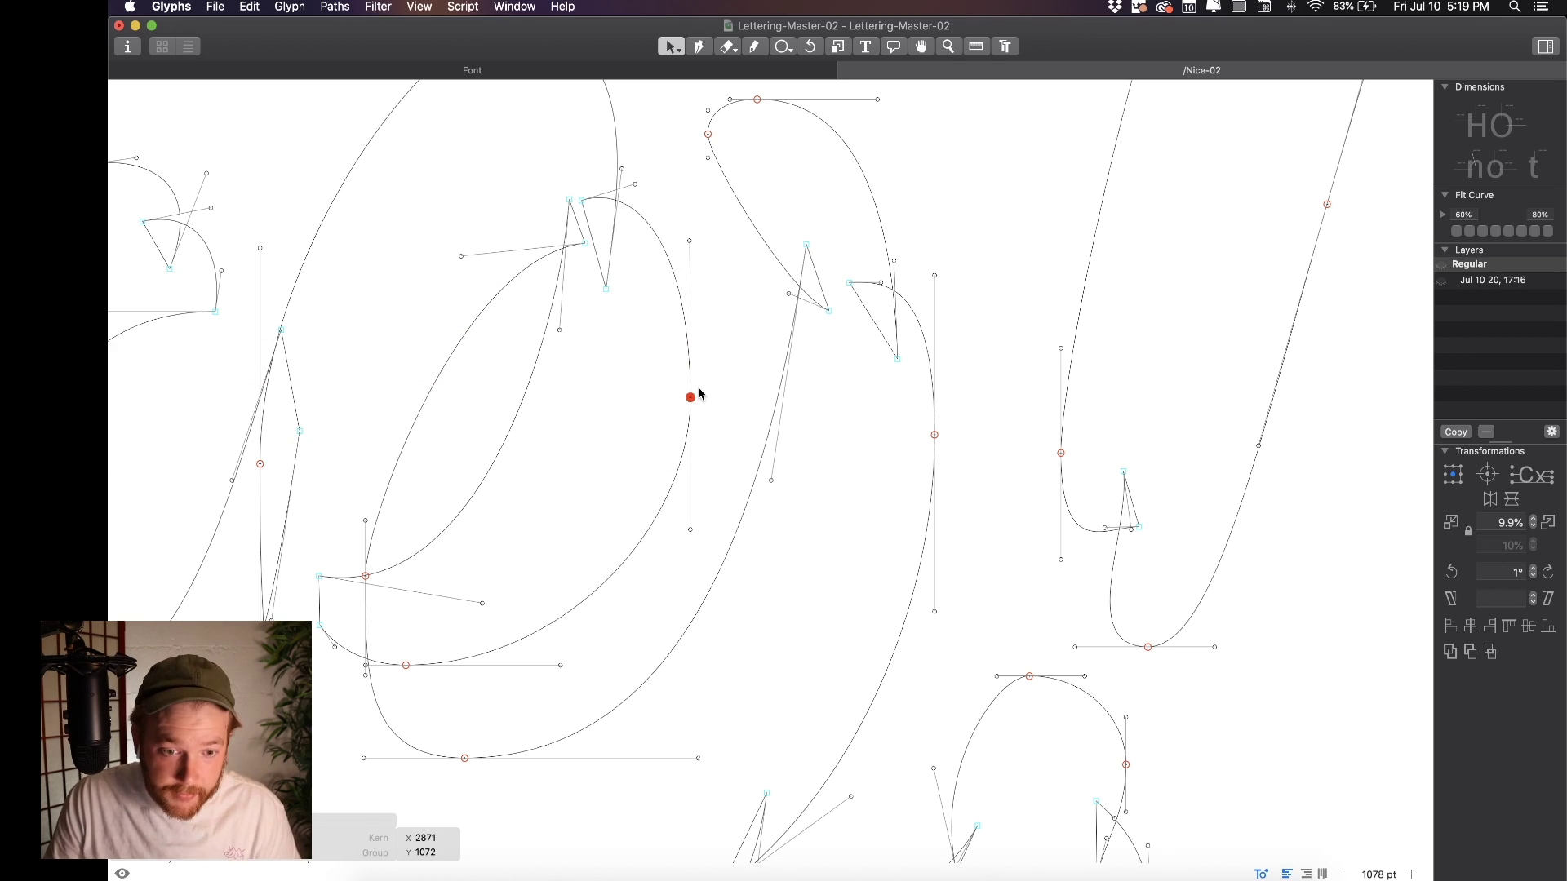
pyautogui.moveTo(690, 398); pyautogui.dragTo(689, 279)
pyautogui.press('space')
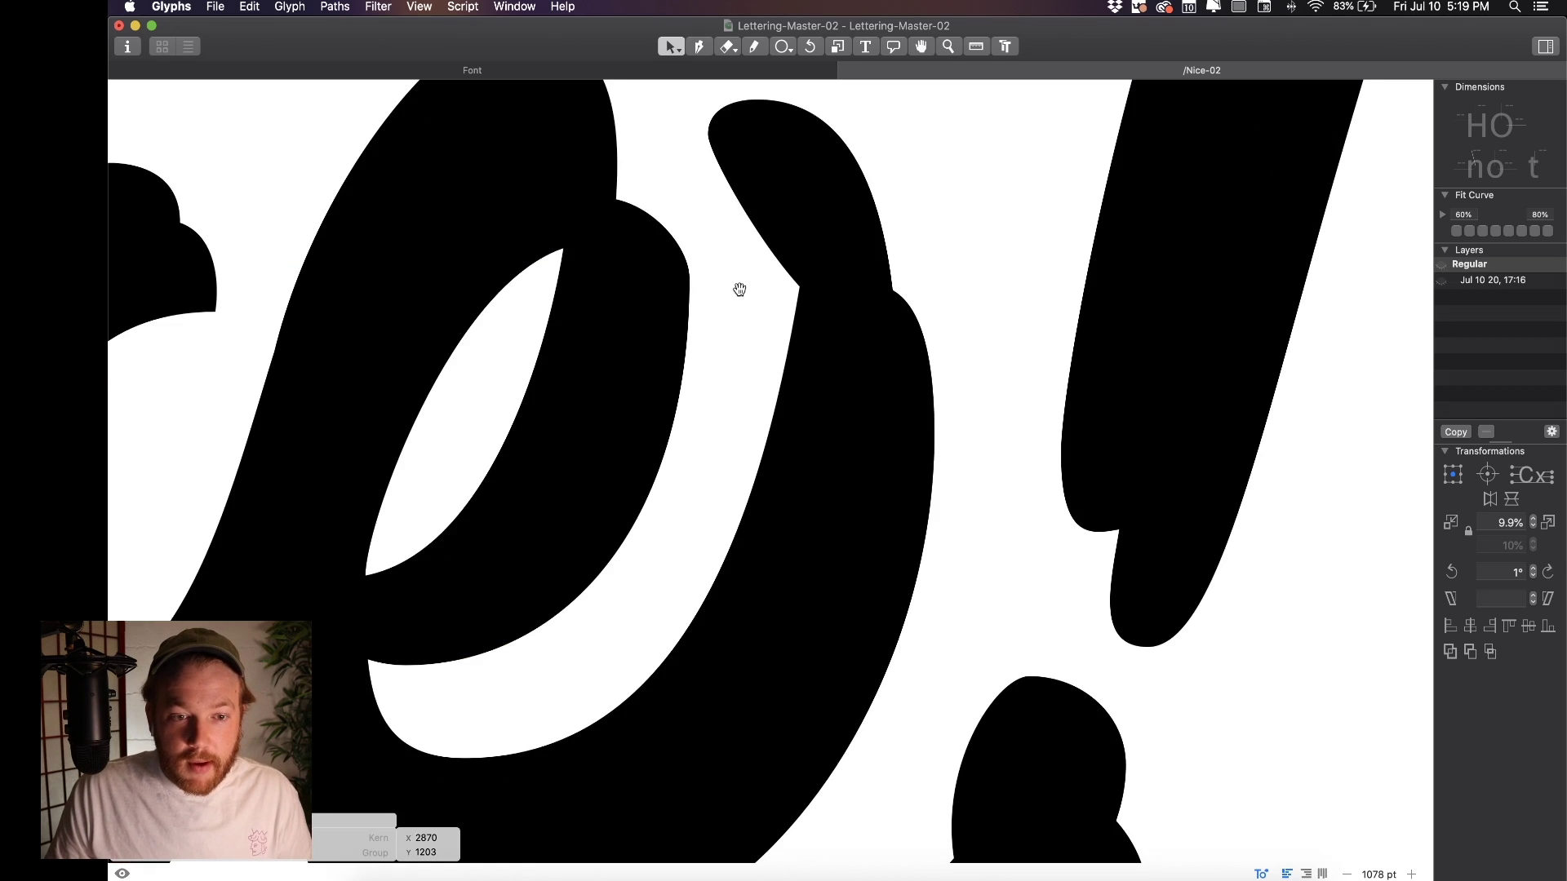
pyautogui.scroll(-5, 742, 299)
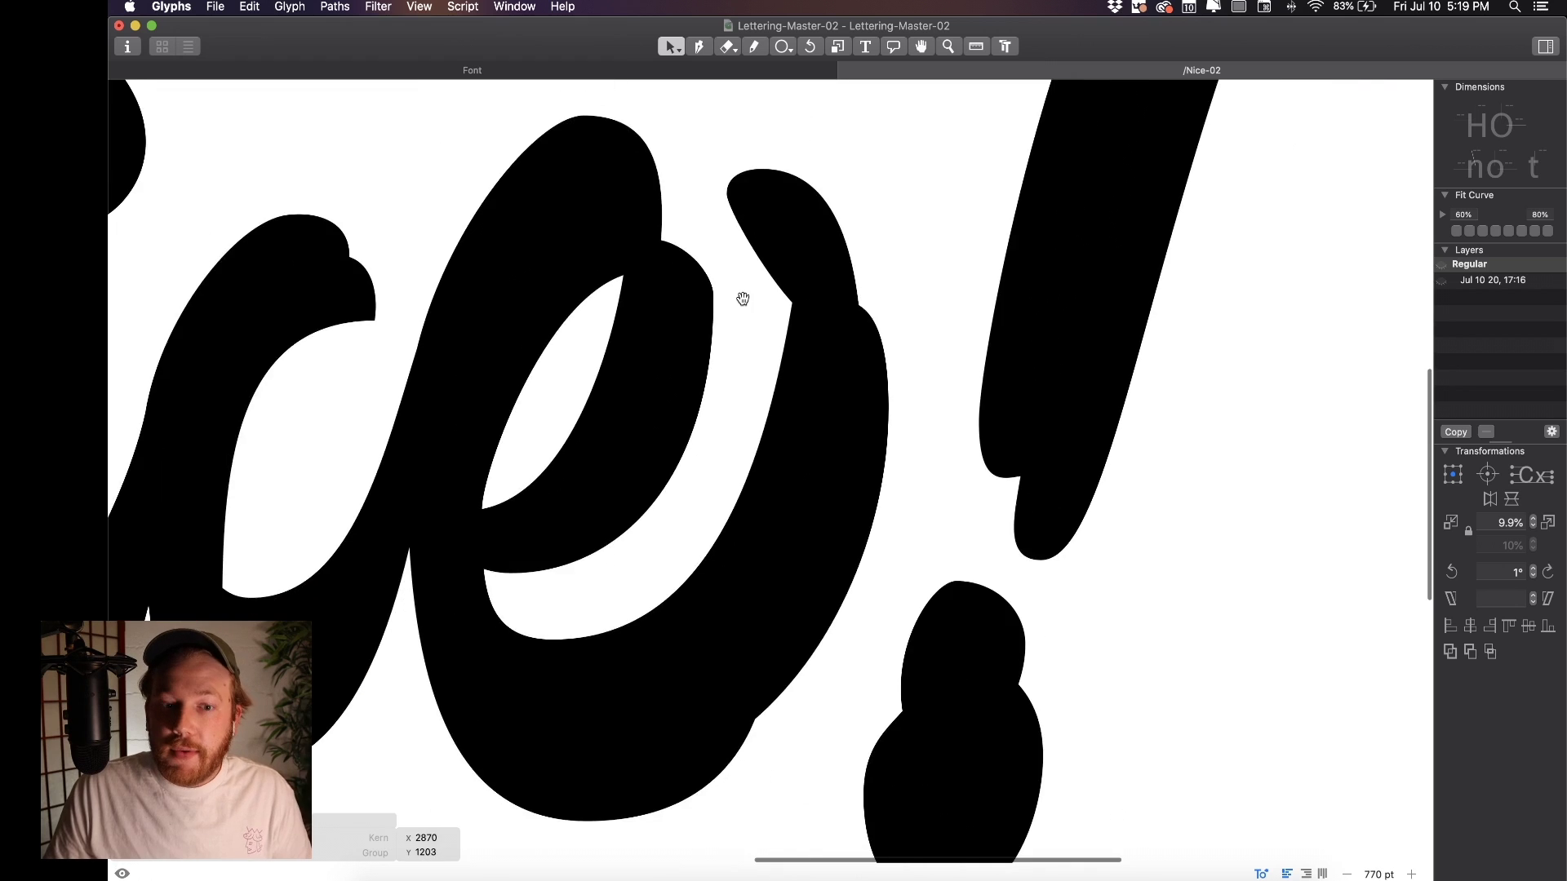
# Return the rightmost node of the e's inner loop to X 2870, Y 1120 and review the filled word
pyautogui.click(743, 300)
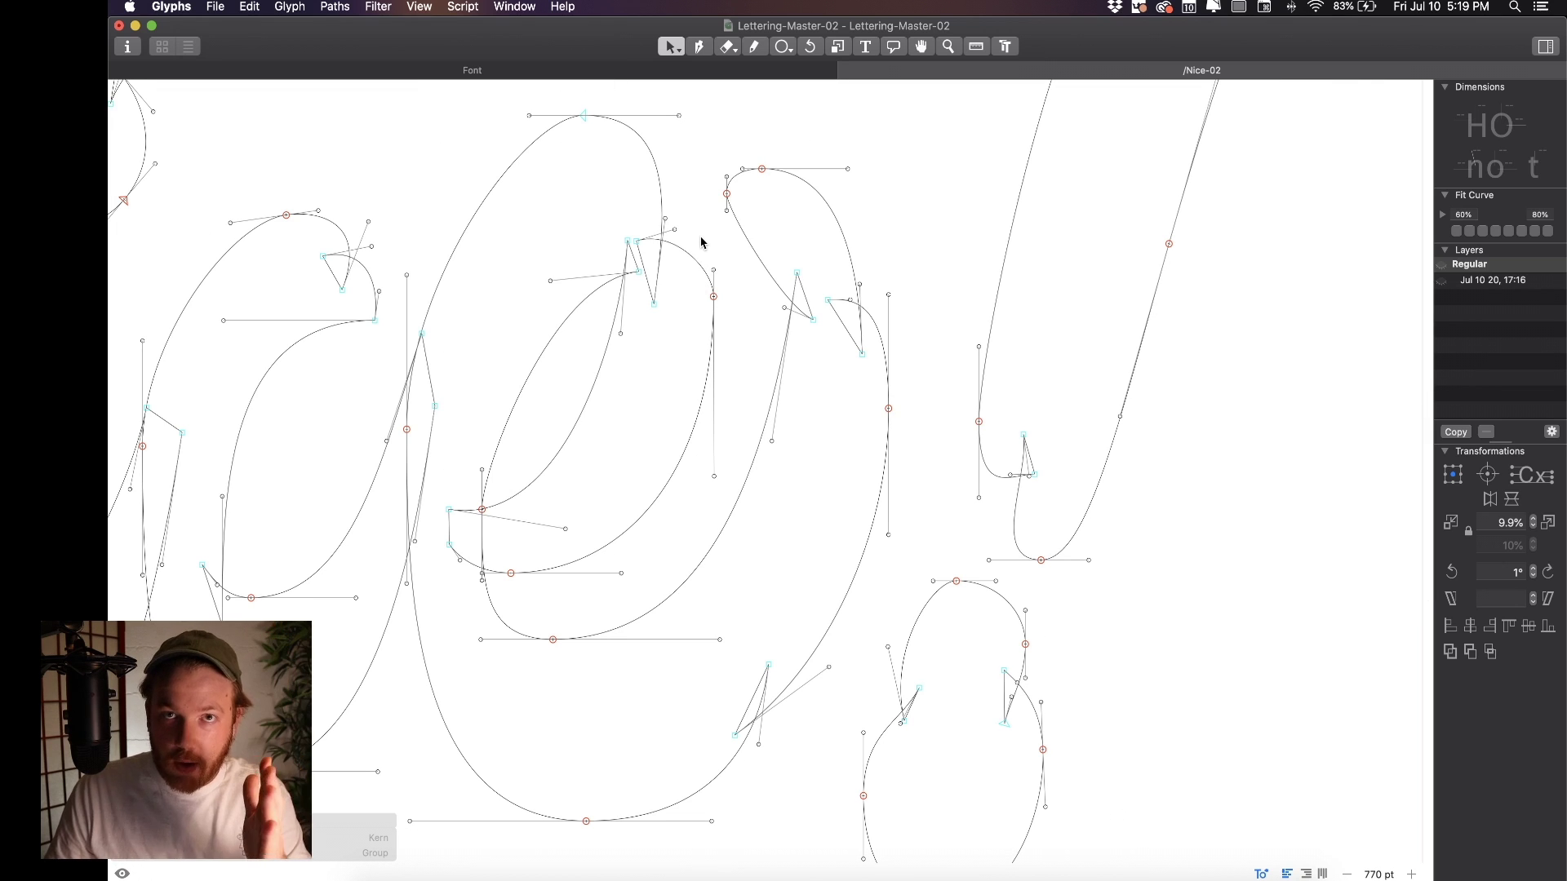
pyautogui.moveTo(713, 296); pyautogui.dragTo(713, 350)
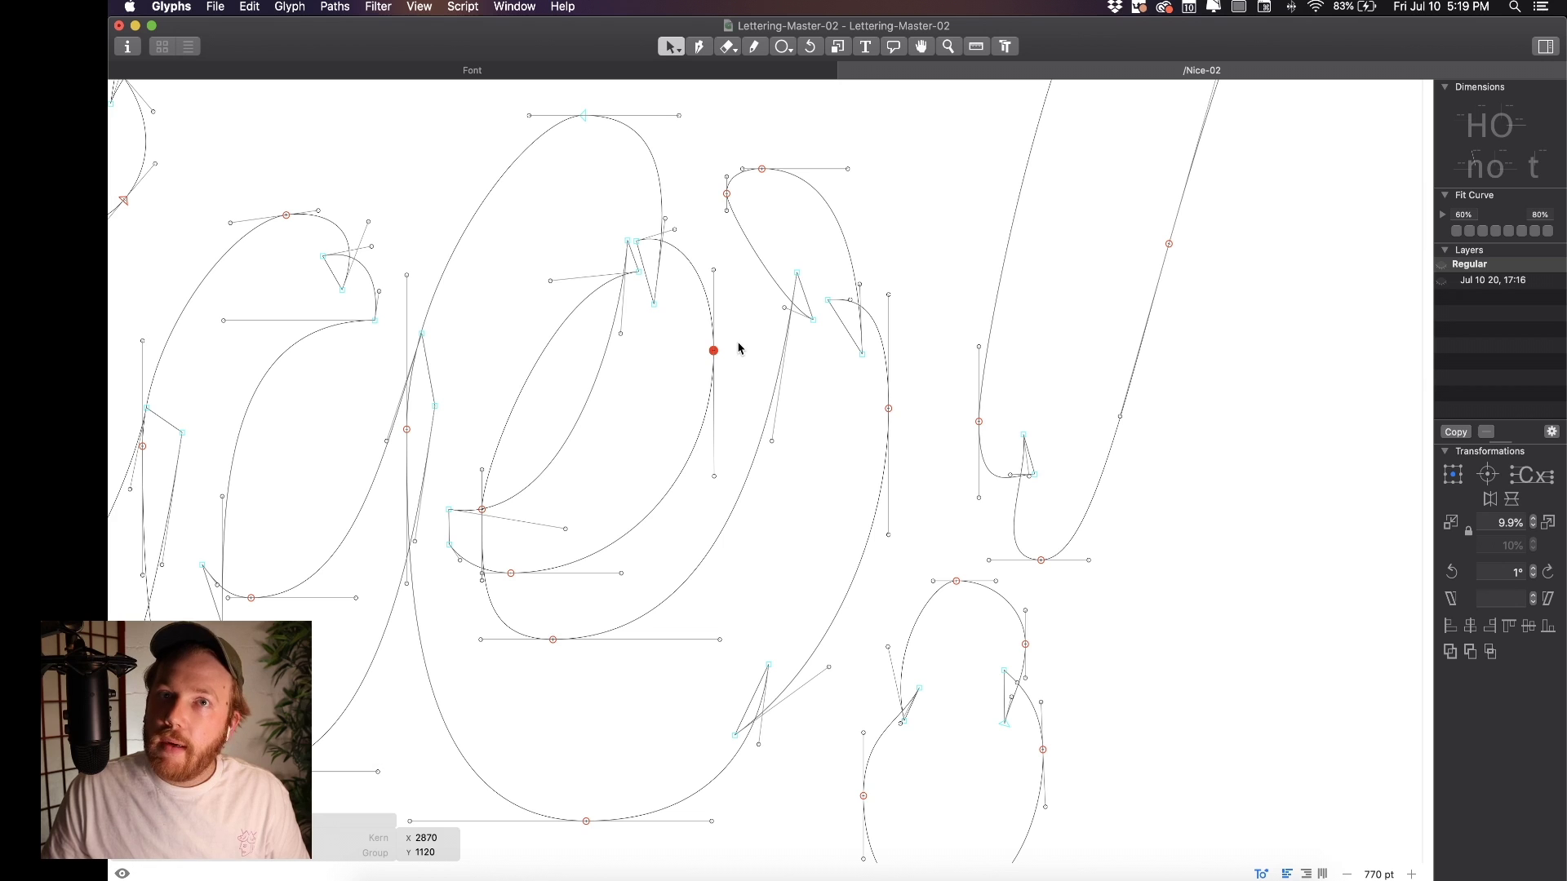
pyautogui.press('space')
pyautogui.scroll(2, 717, 337)
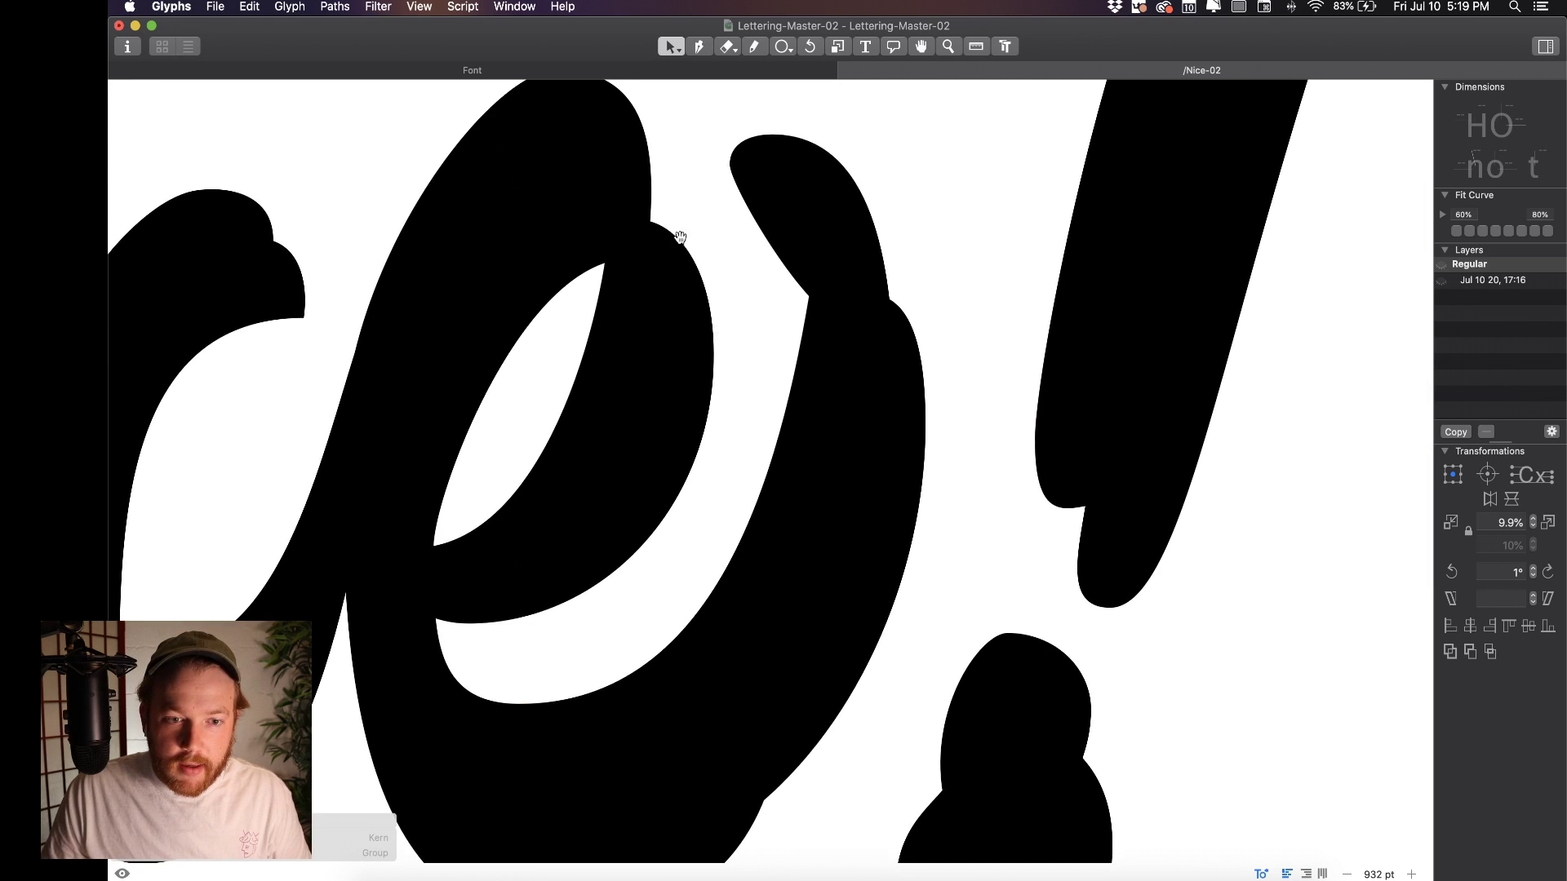
pyautogui.scroll(-5, 805, 340)
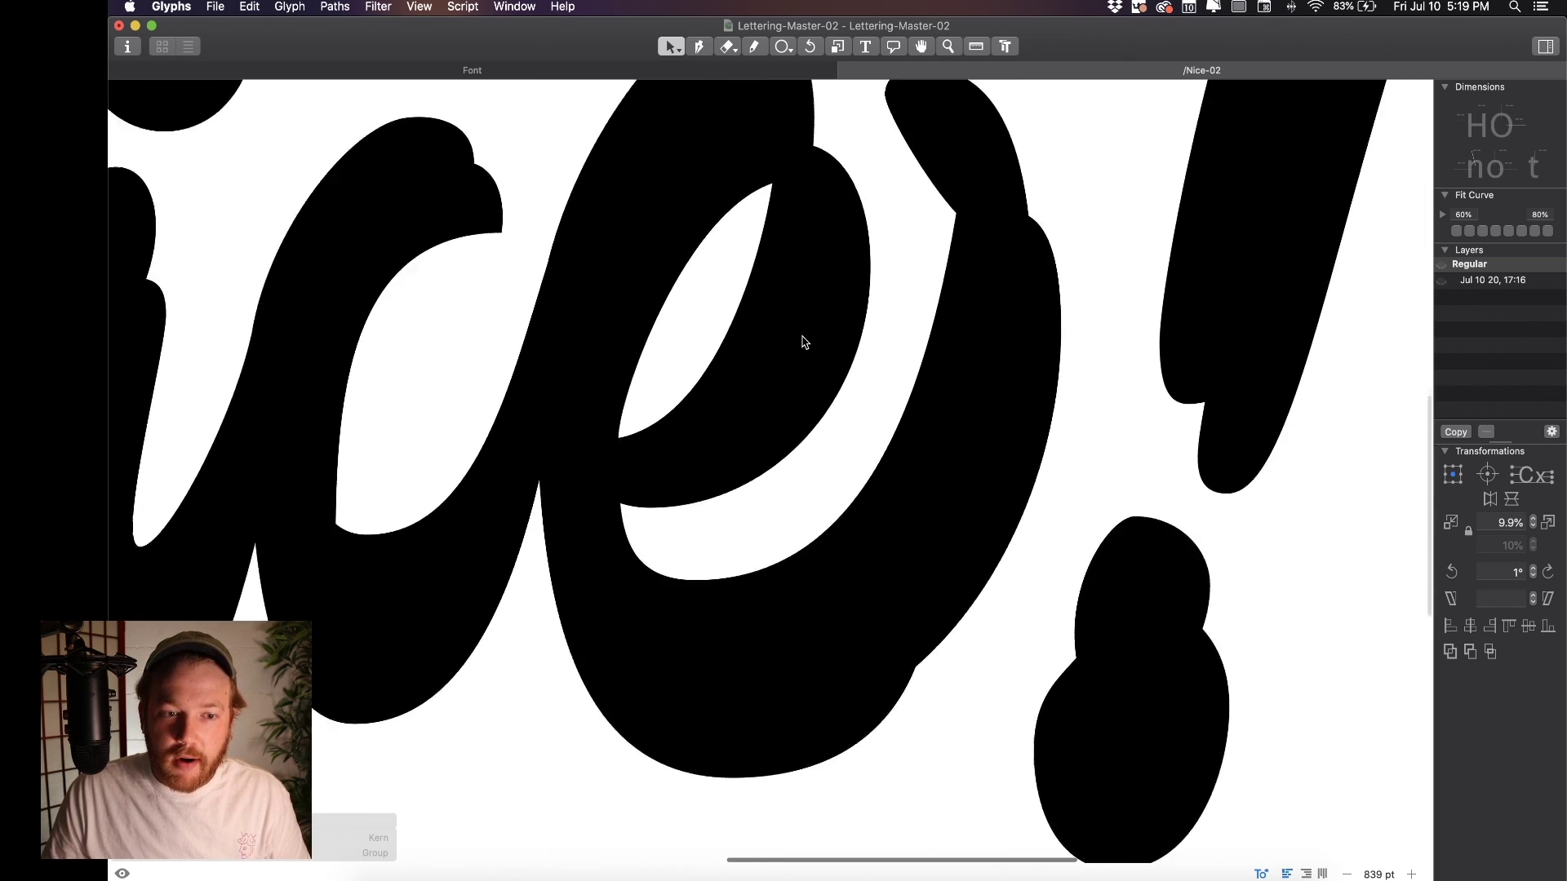
pyautogui.scroll(4, 819, 322)
pyautogui.scroll(-5, 819, 321)
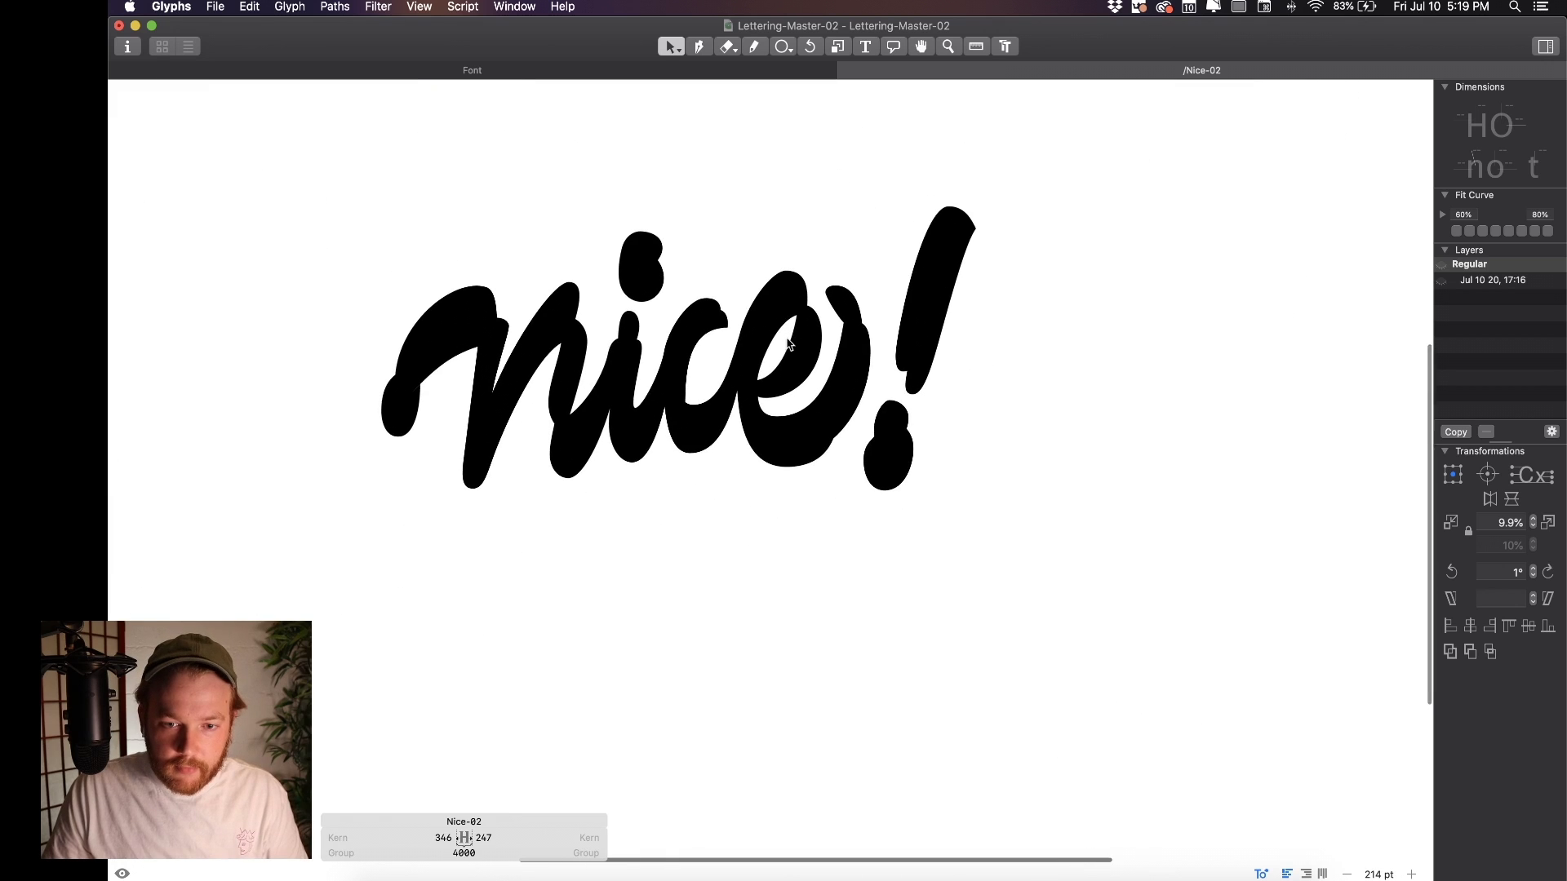
# Slide the exclamation mark's top node to X 3608, Y 1836, checking the filled curve
pyautogui.scroll(4, 971, 209)
pyautogui.scroll(5, 906, 214)
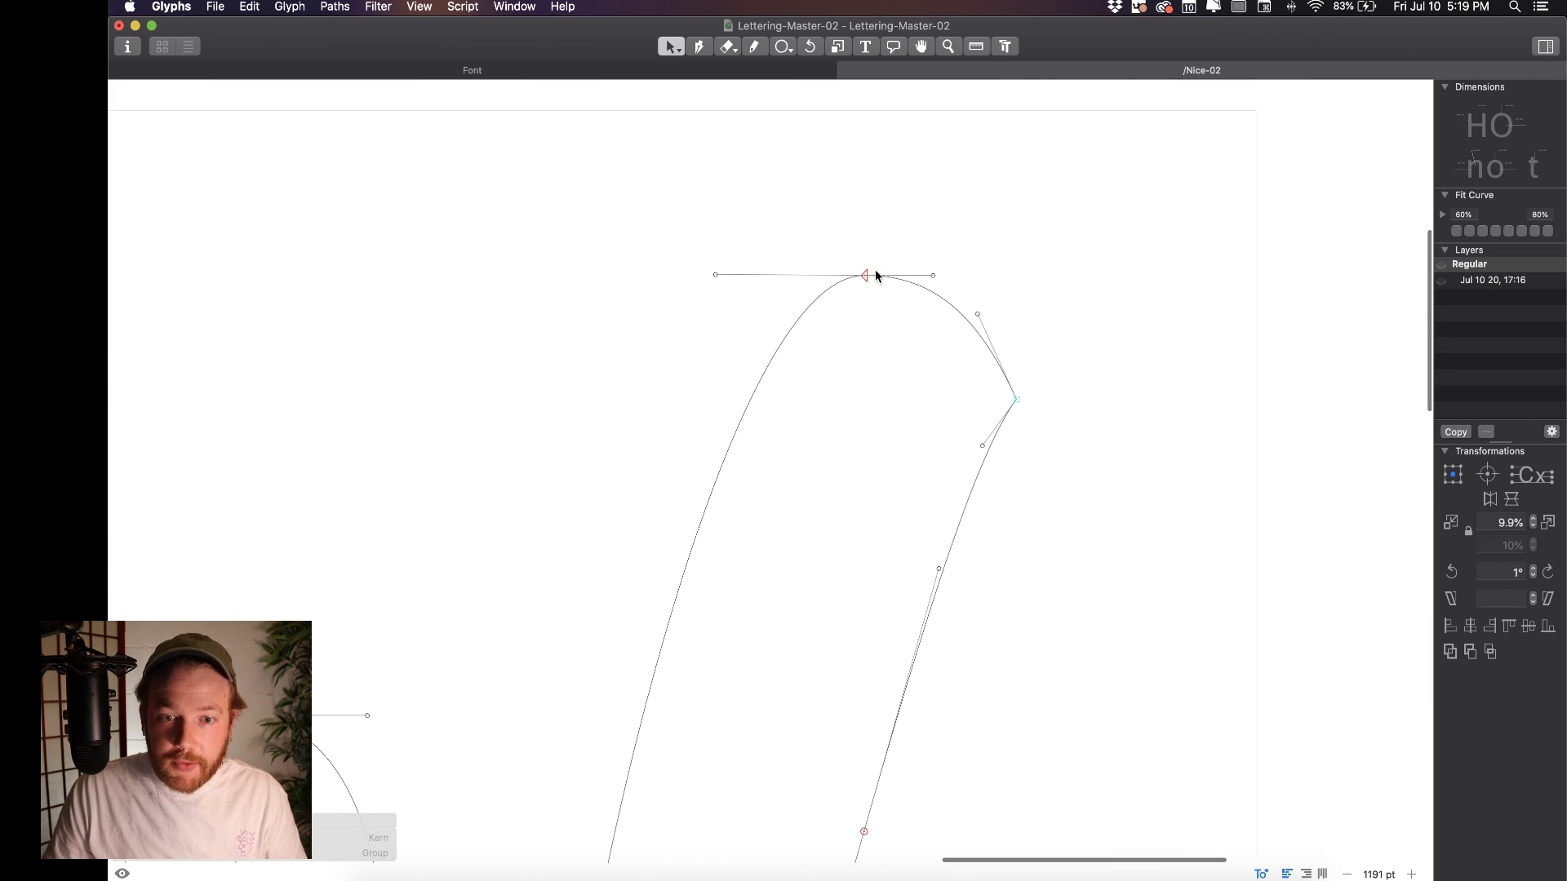
pyautogui.moveTo(865, 276); pyautogui.dragTo(875, 277)
pyautogui.press('space')
pyautogui.scroll(3, 931, 266)
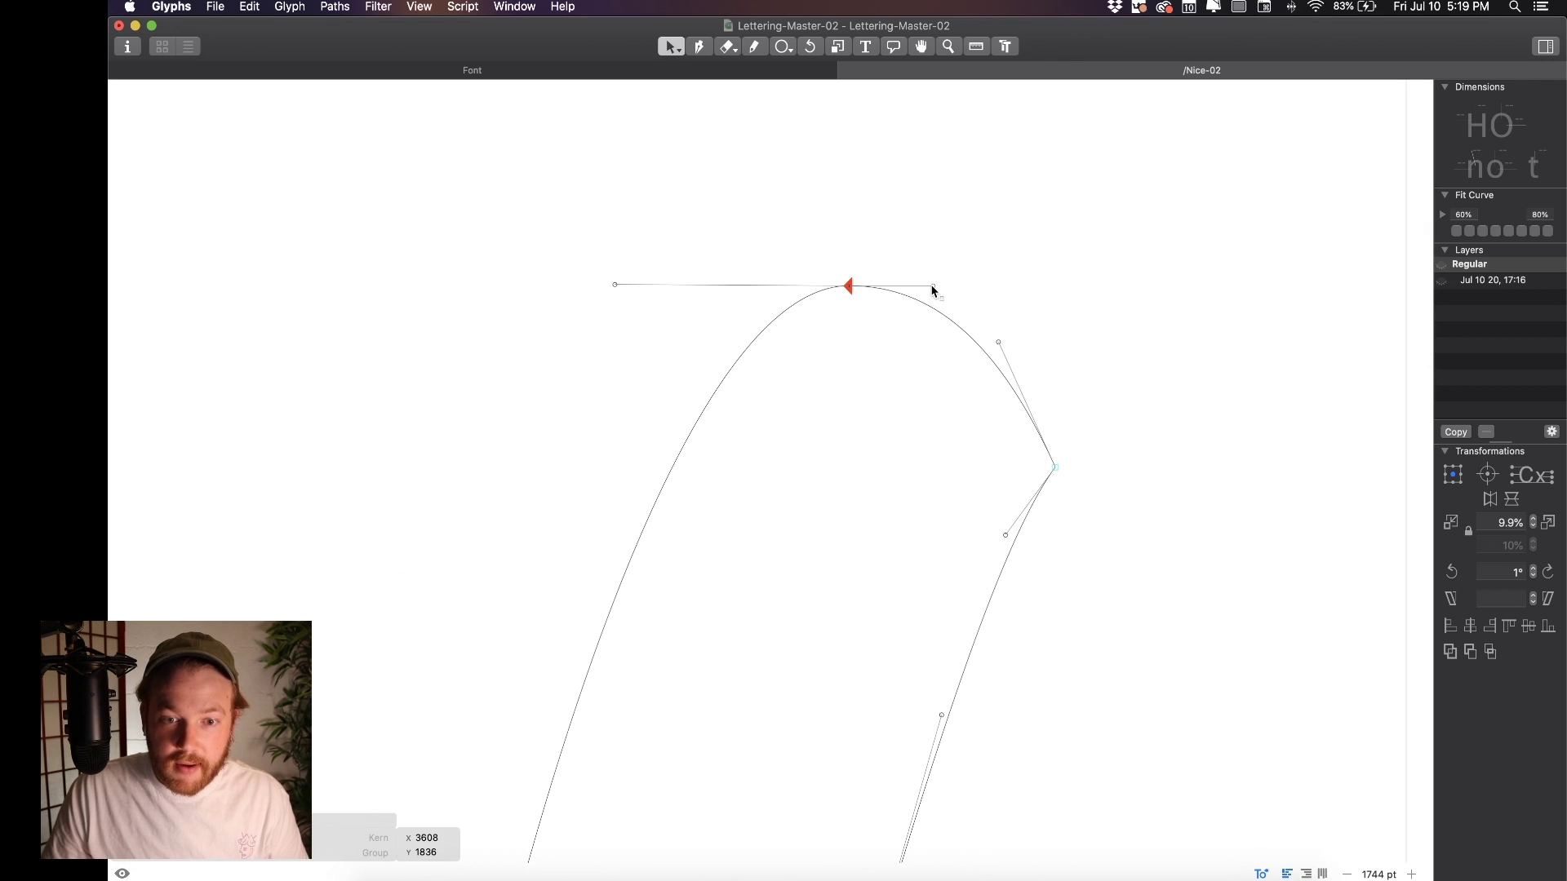
pyautogui.click(951, 287)
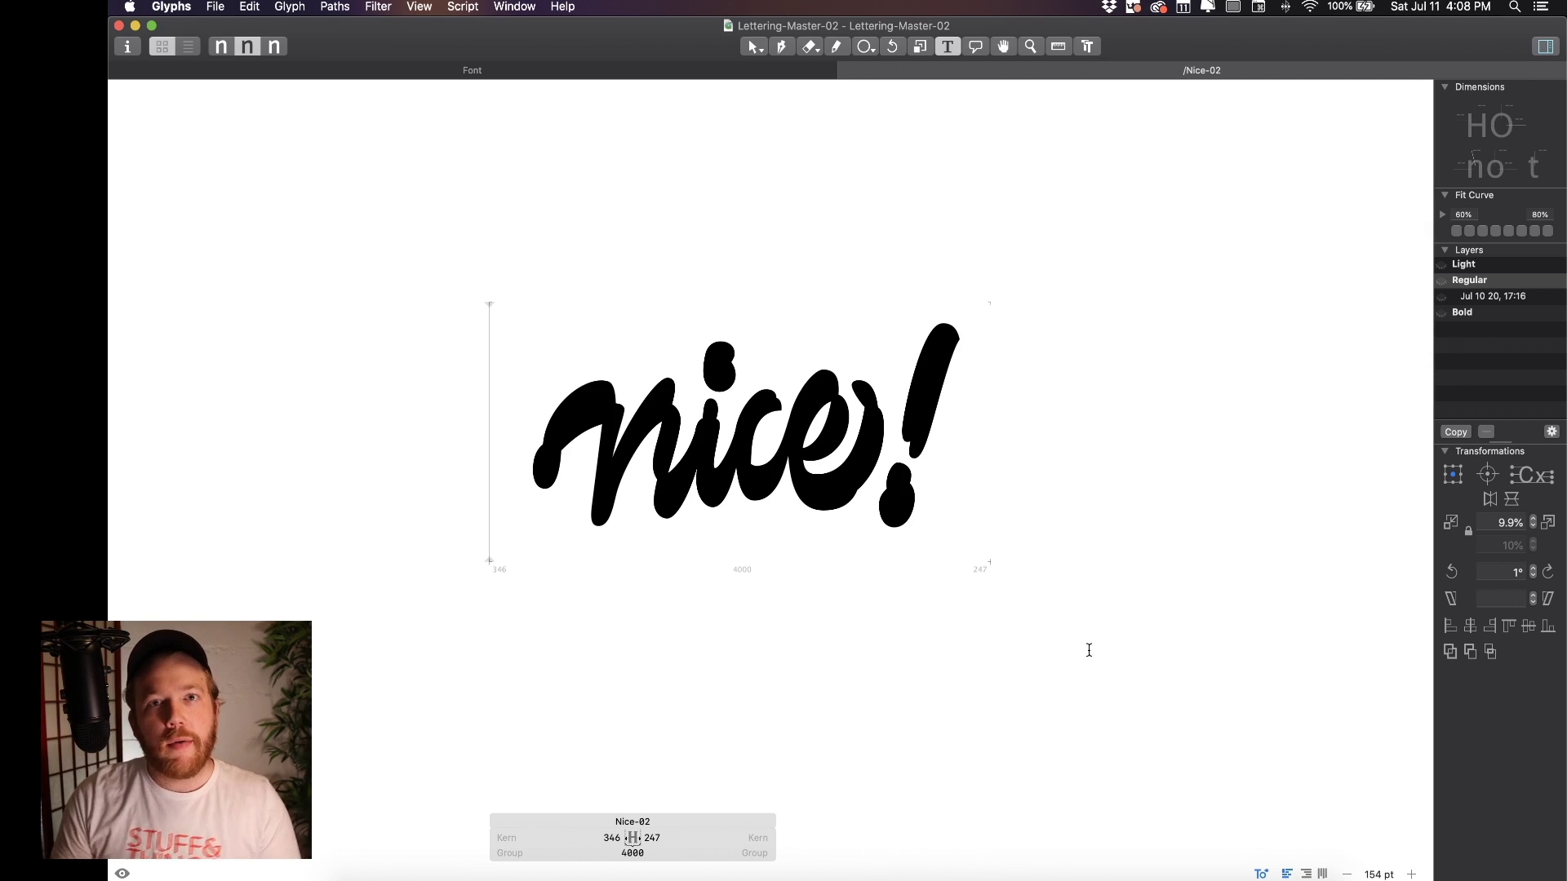